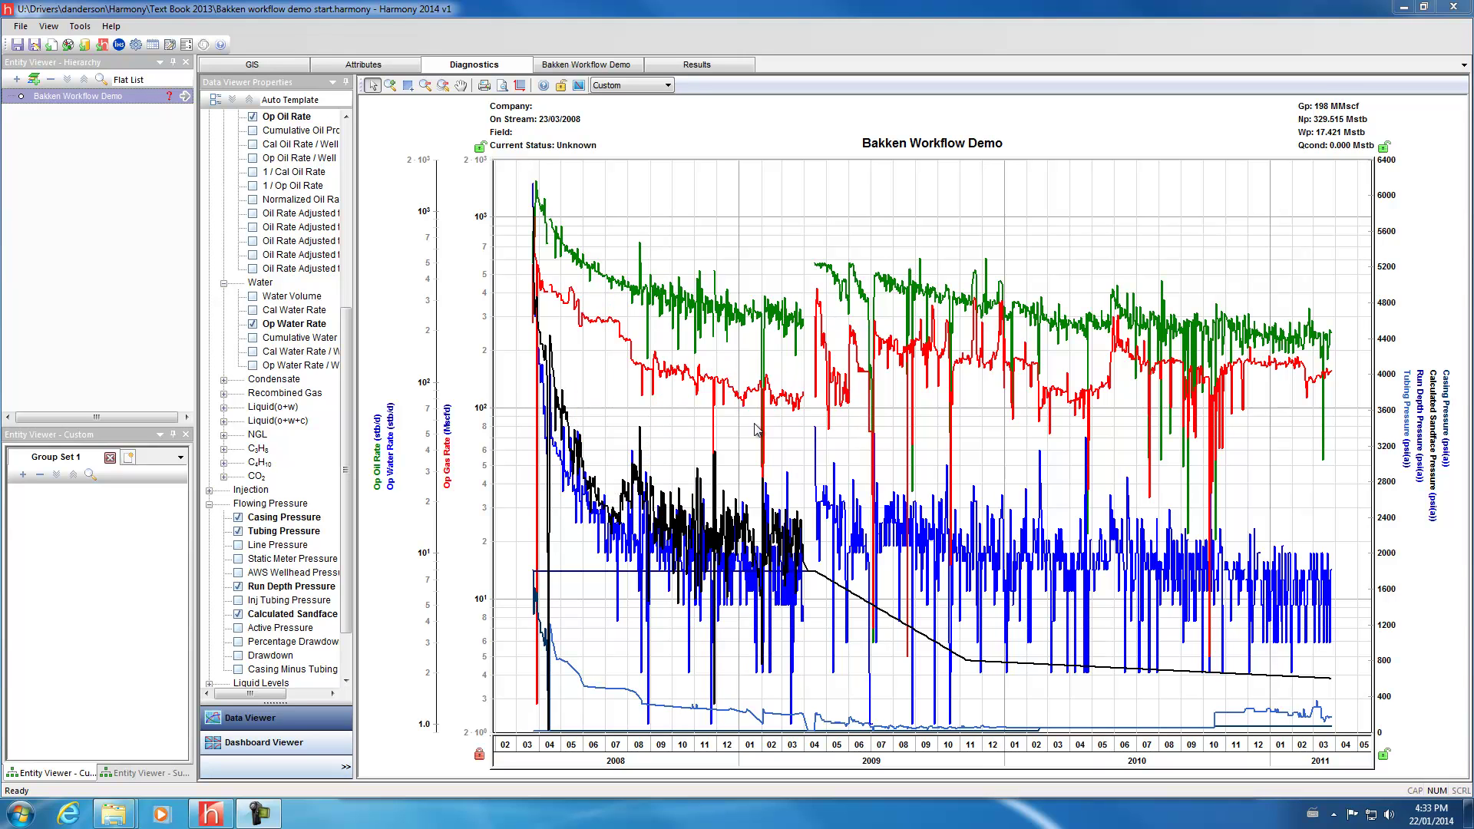
# Add the GOR curve to the production history plot and remove the Op Gas Rate curve.
pyautogui.moveTo(753, 604)
pyautogui.moveTo(657, 566)
pyautogui.moveTo(352, 371); pyautogui.dragTo(350, 412)
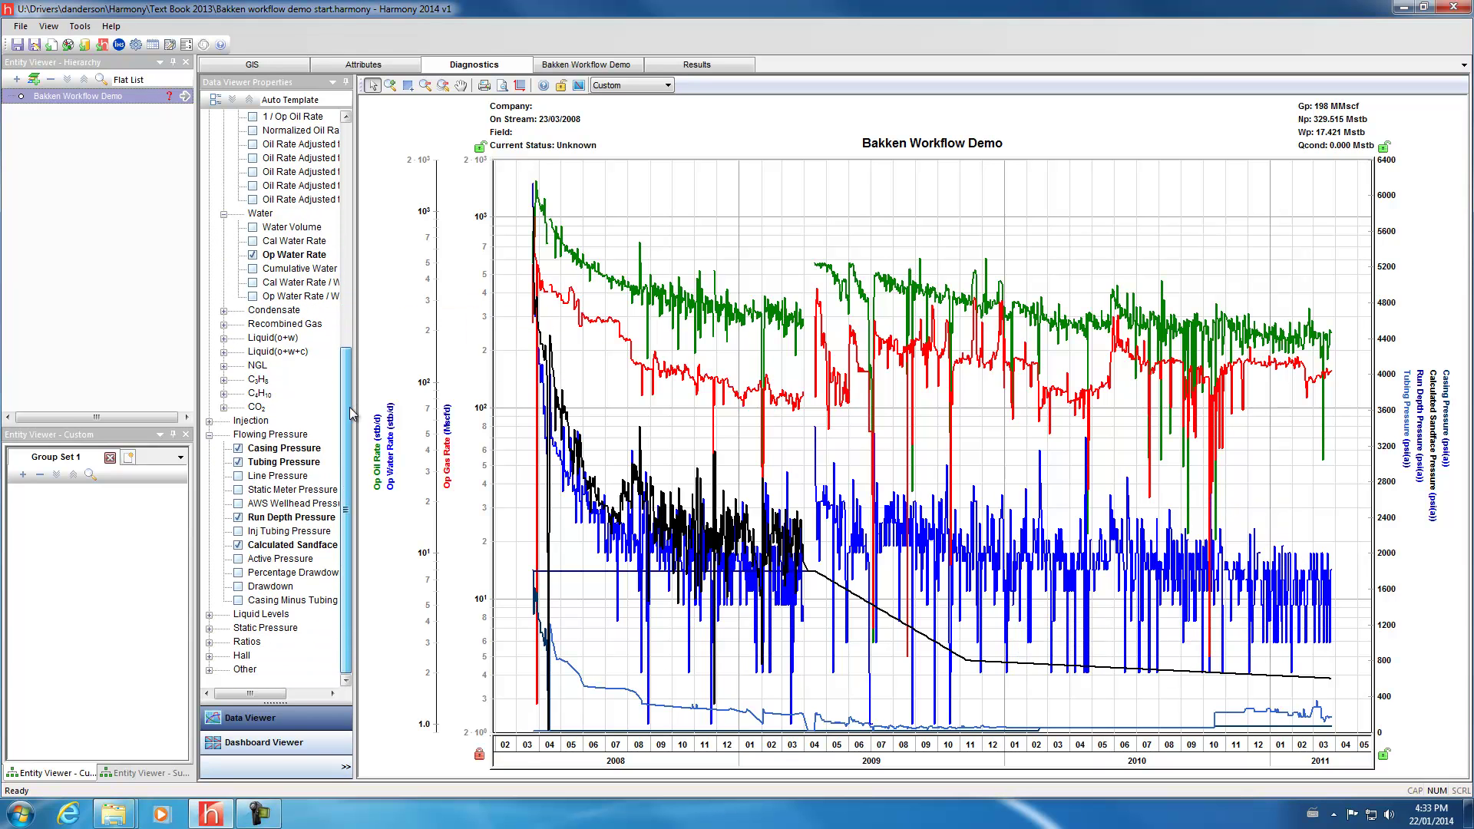
pyautogui.click(209, 642)
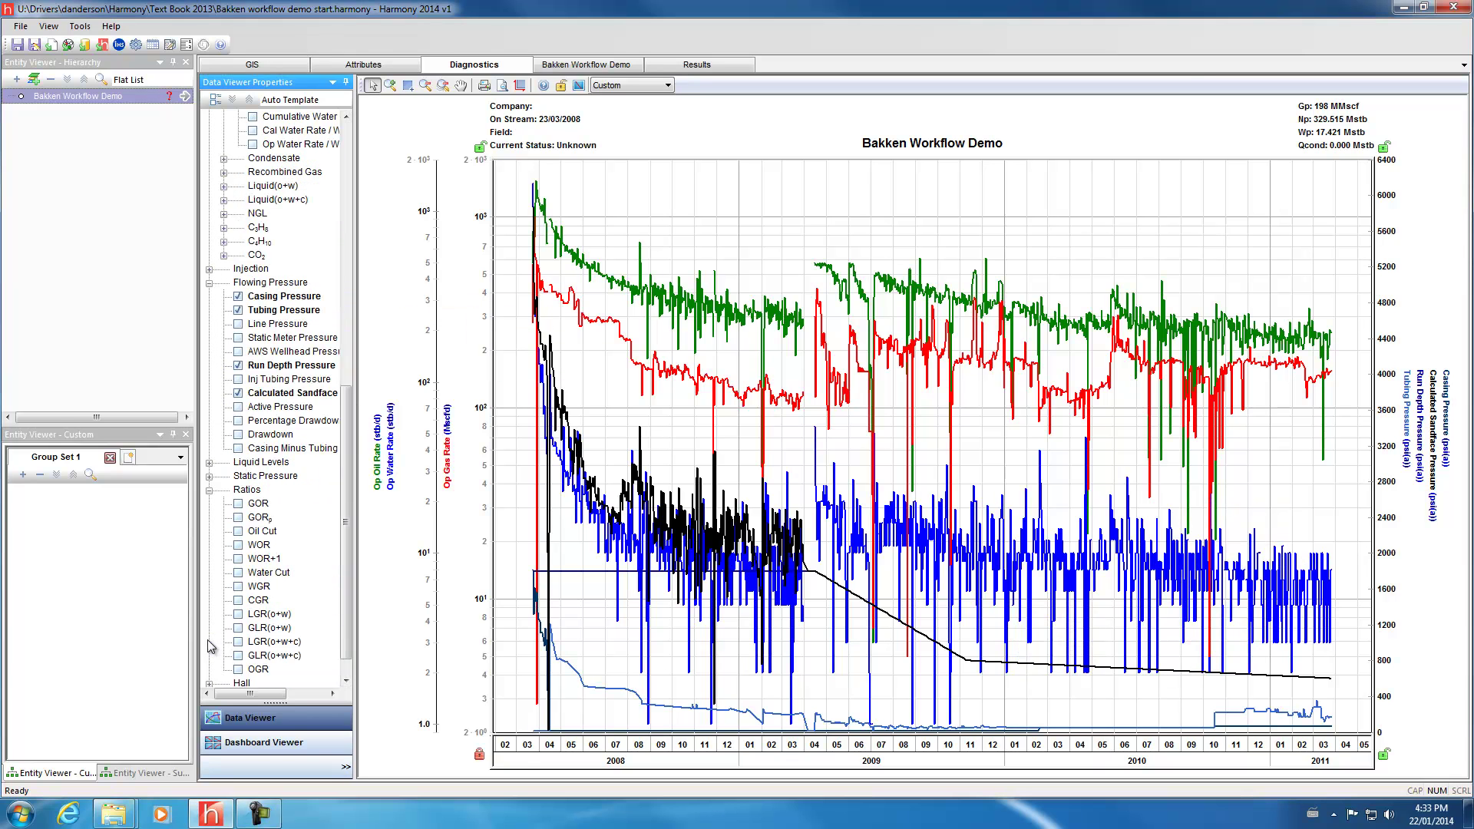
pyautogui.click(238, 505)
pyautogui.moveTo(345, 487); pyautogui.dragTo(417, 212)
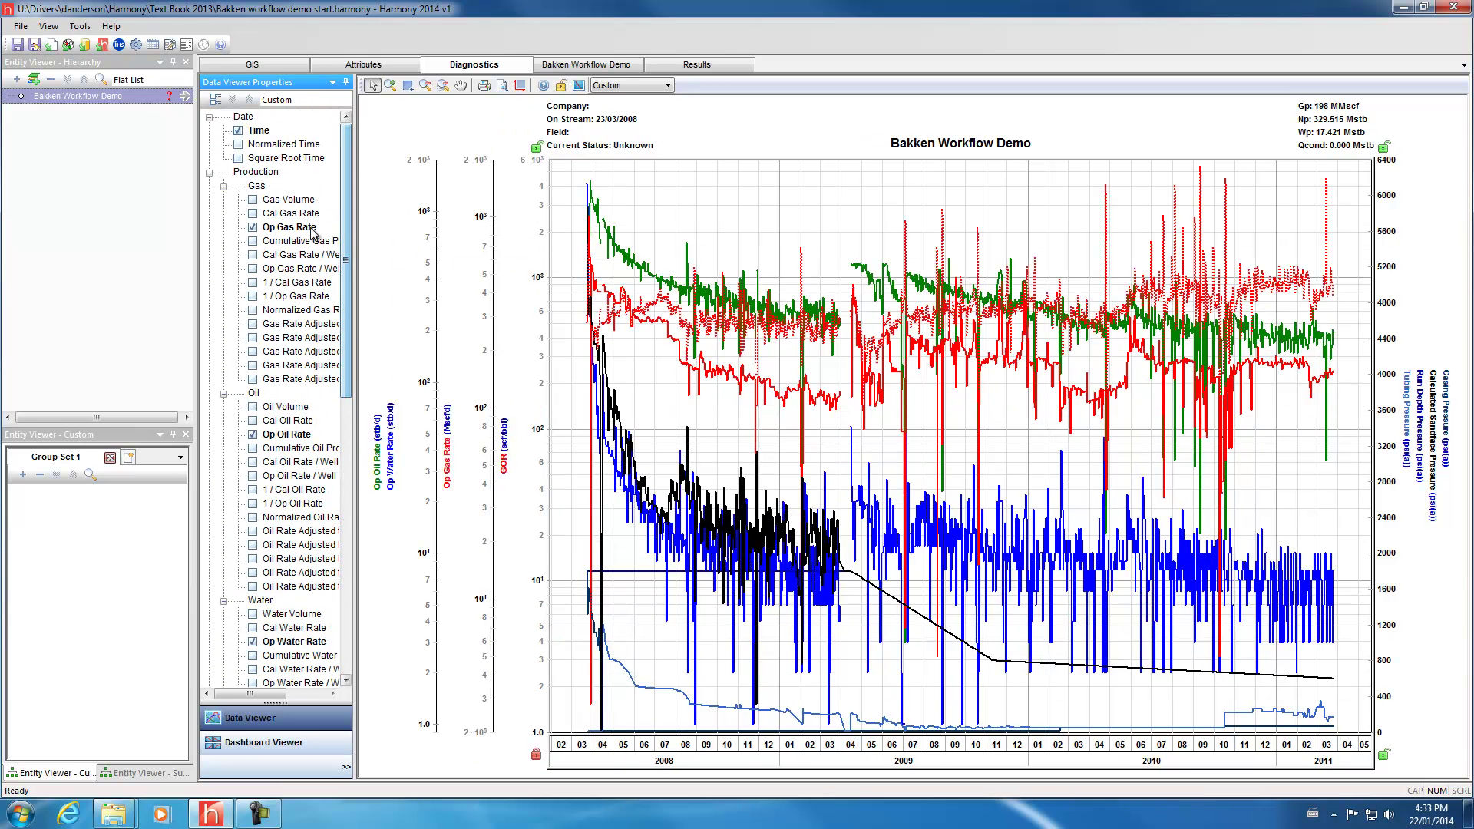
pyautogui.click(256, 227)
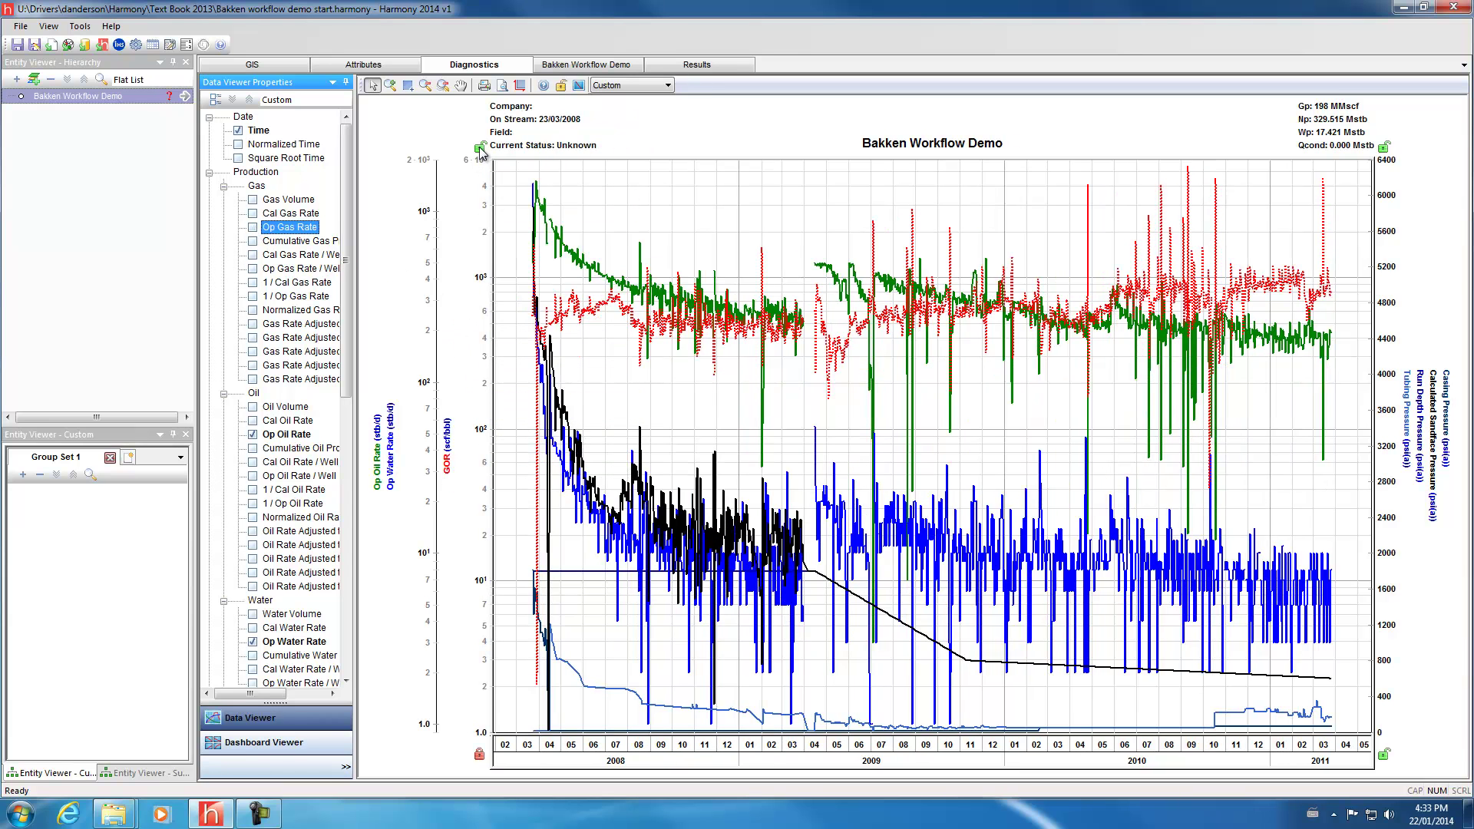
# Rescale the GOR, pressure and liquid rate axes of the diagnostics plot to separate the overlapping curves.
pyautogui.moveTo(476, 218); pyautogui.dragTo(459, 297)
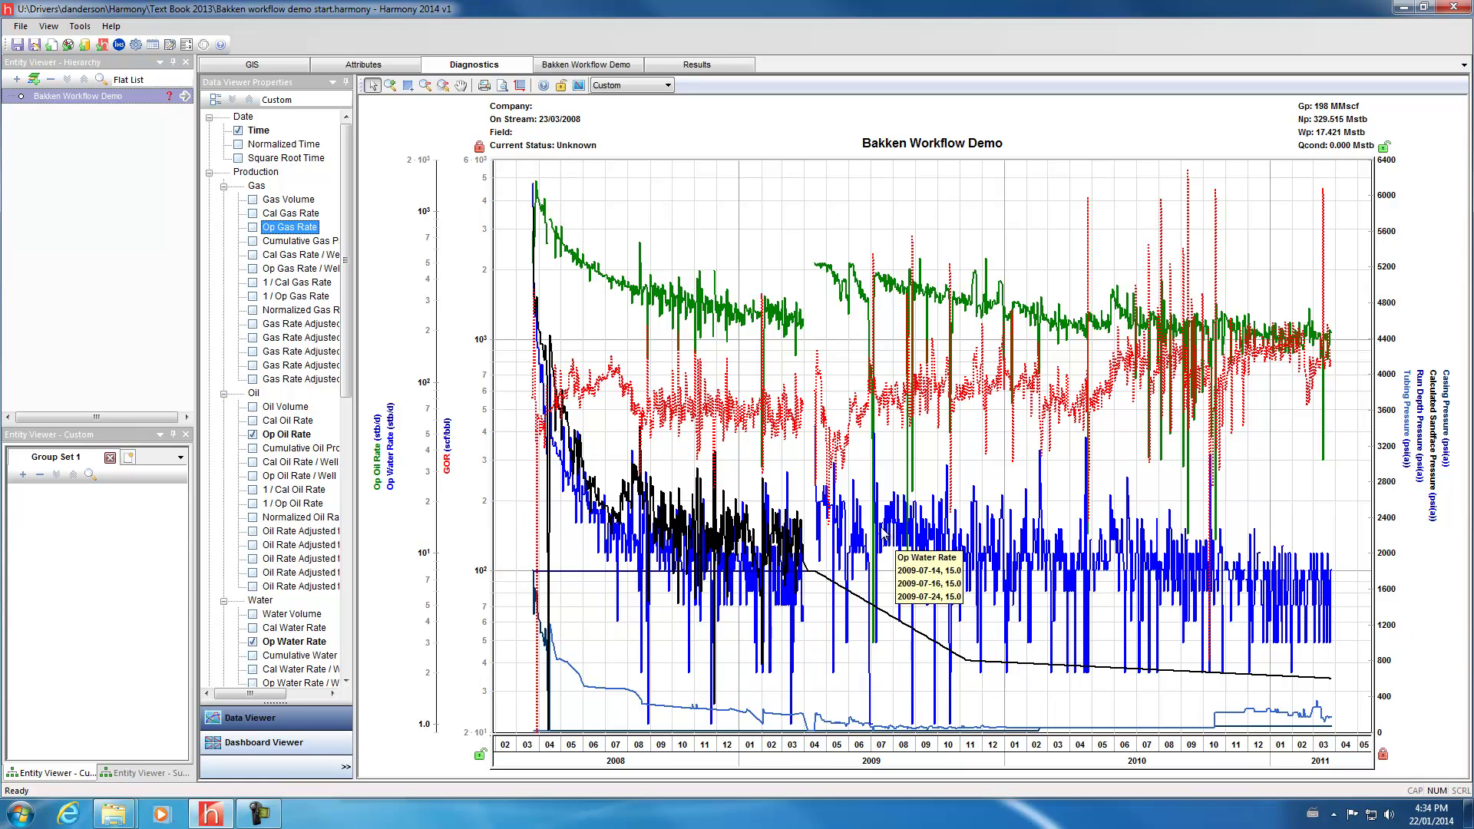
pyautogui.moveTo(1389, 617); pyautogui.dragTo(1343, 659)
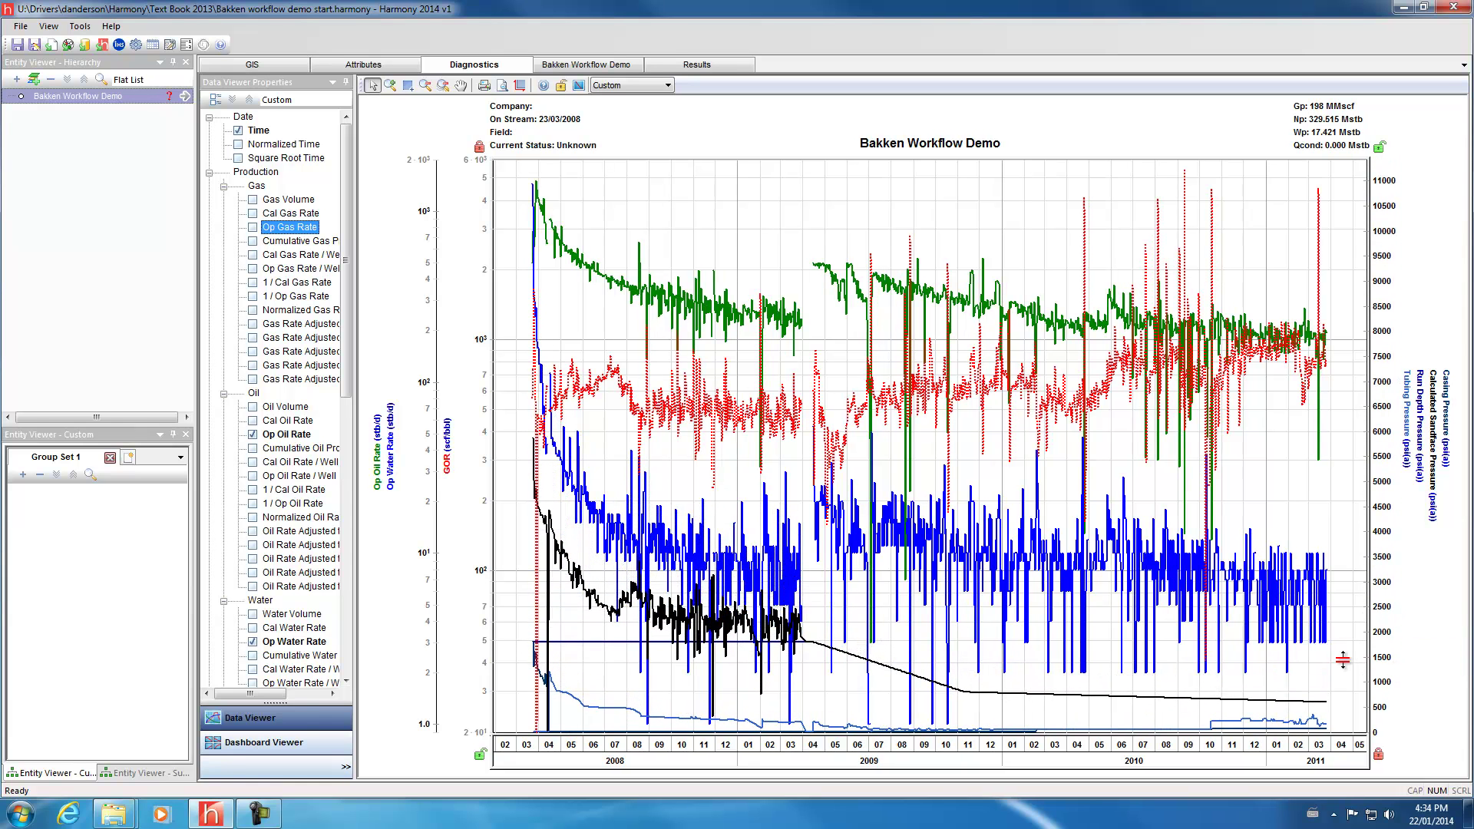
pyautogui.moveTo(414, 543); pyautogui.dragTo(414, 535)
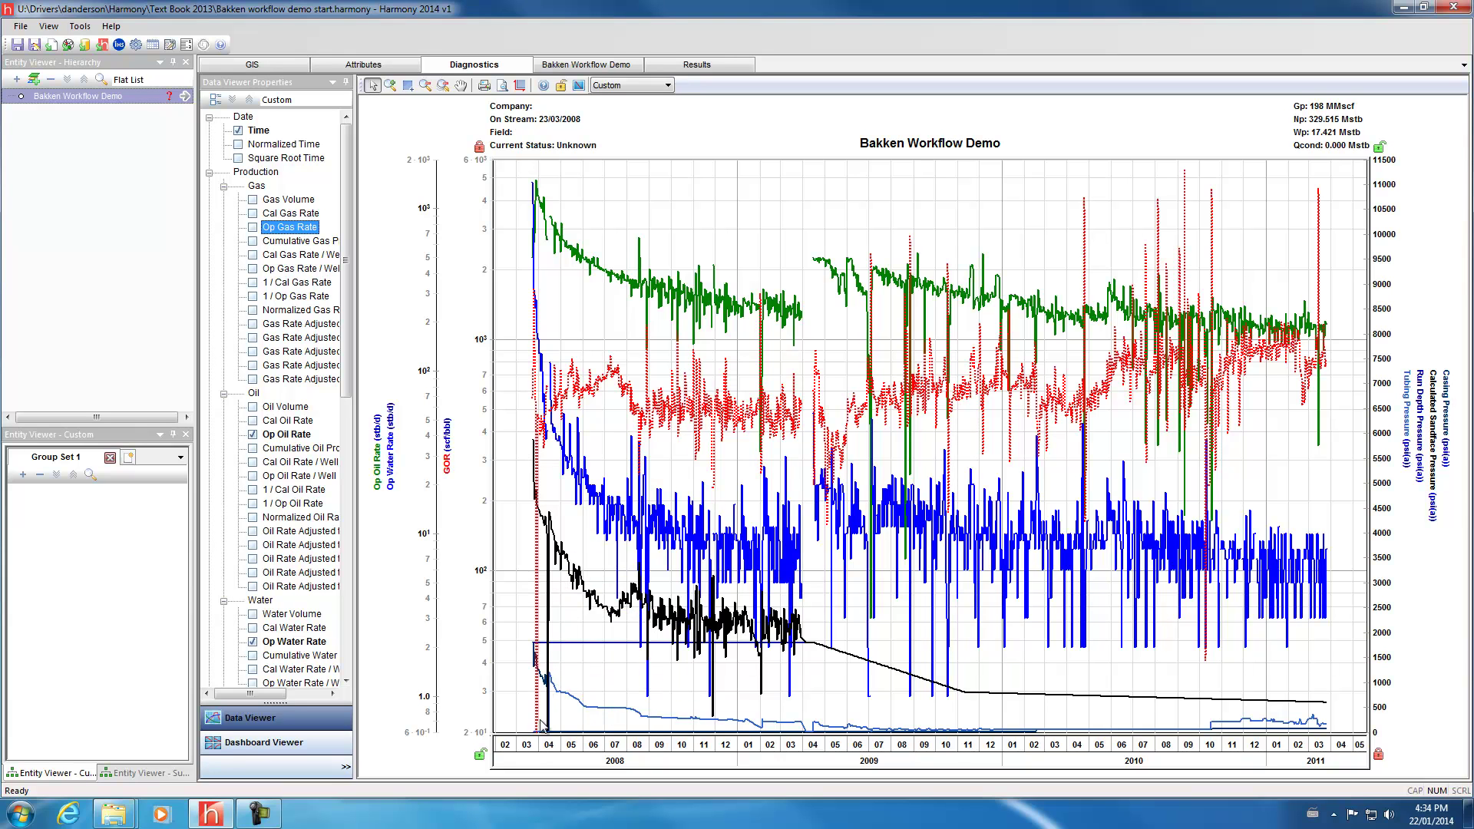
# Rescale the time axis to examine the early 2008 data, show the full history and inspect the final run depth pressures.
pyautogui.moveTo(497, 755); pyautogui.dragTo(564, 756)
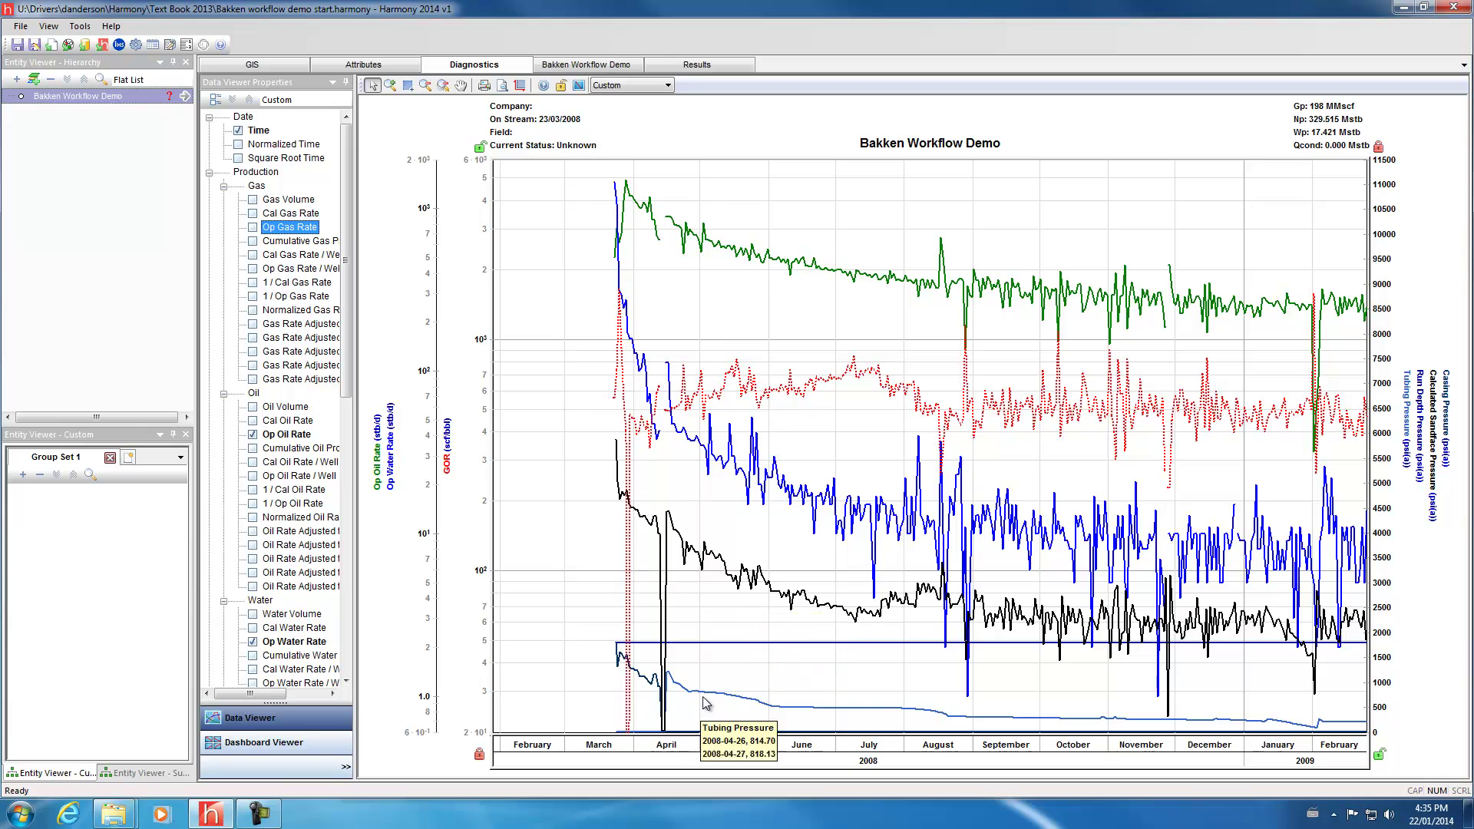
pyautogui.moveTo(772, 742); pyautogui.dragTo(603, 739)
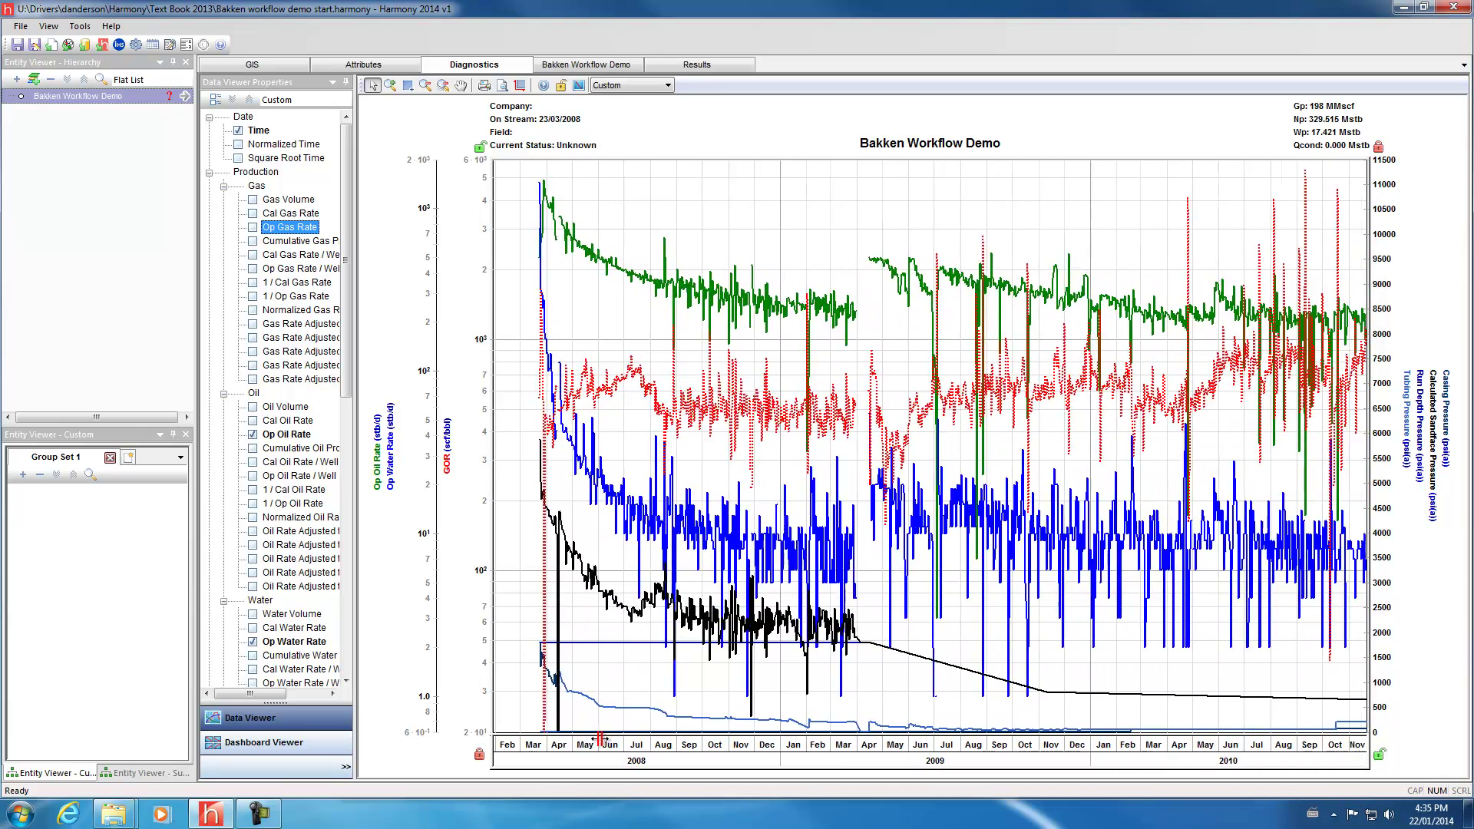
pyautogui.moveTo(1061, 767); pyautogui.dragTo(896, 754)
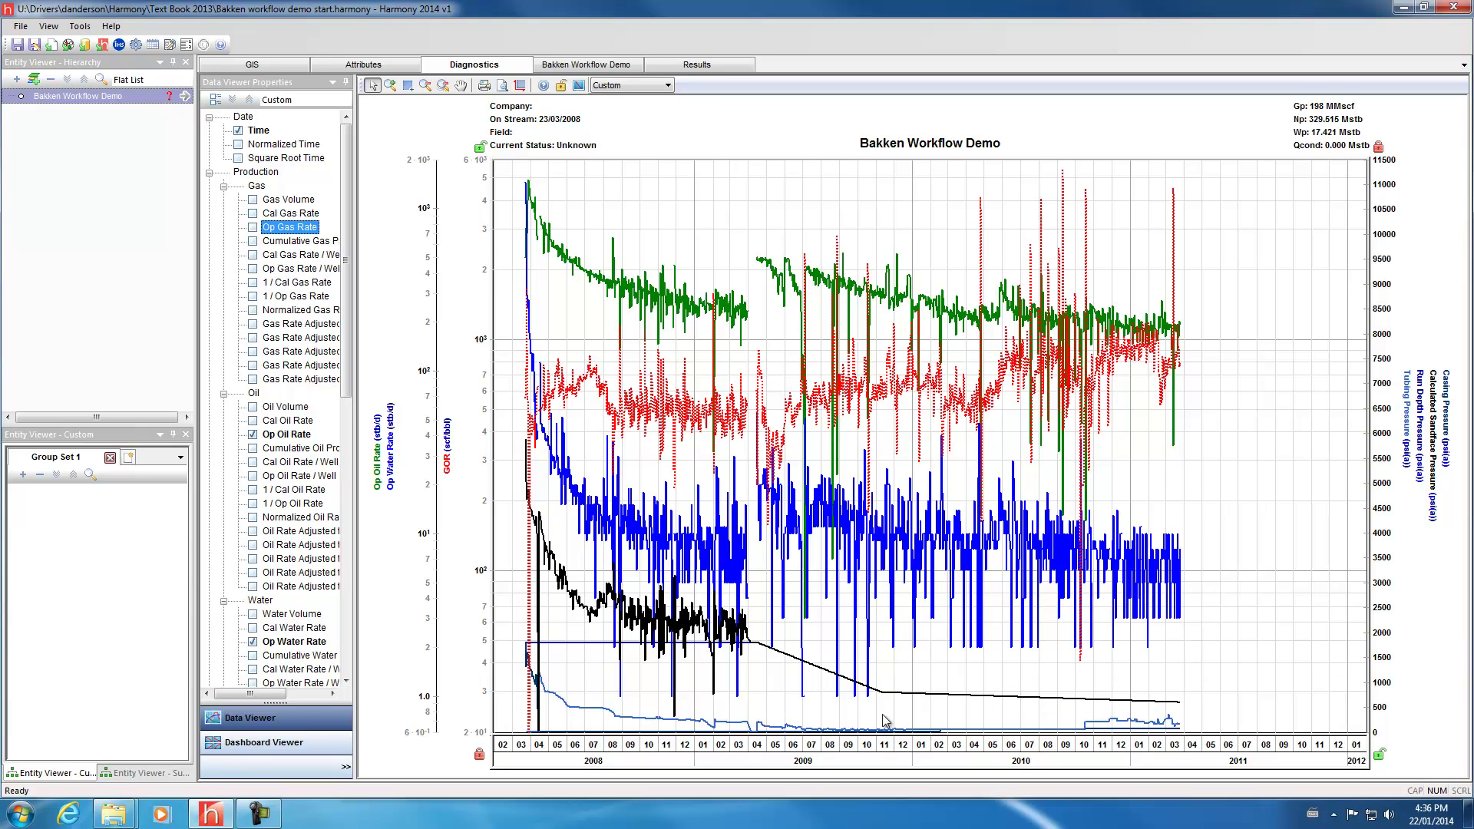
pyautogui.moveTo(883, 694)
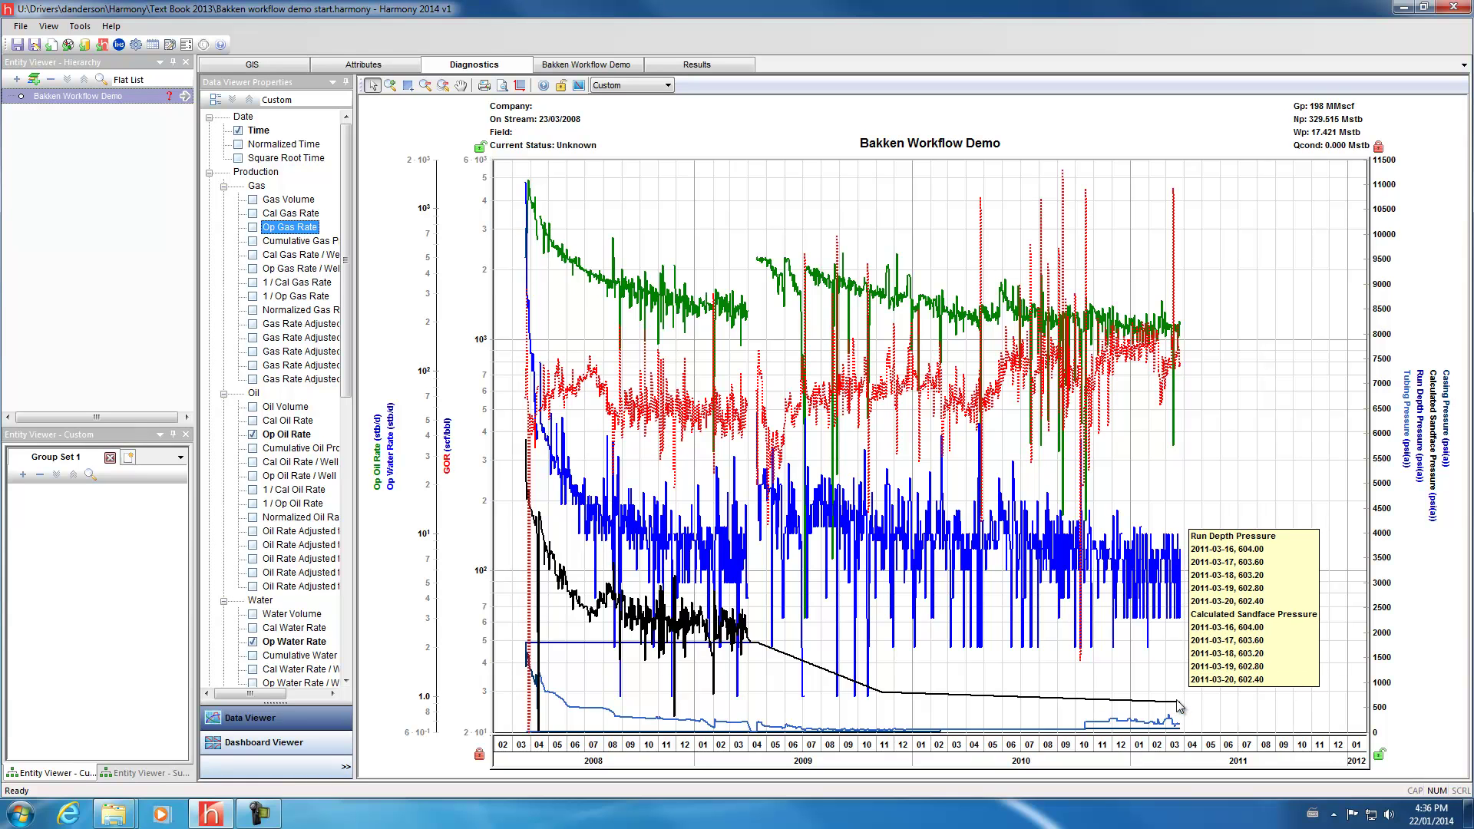
pyautogui.moveTo(1177, 703)
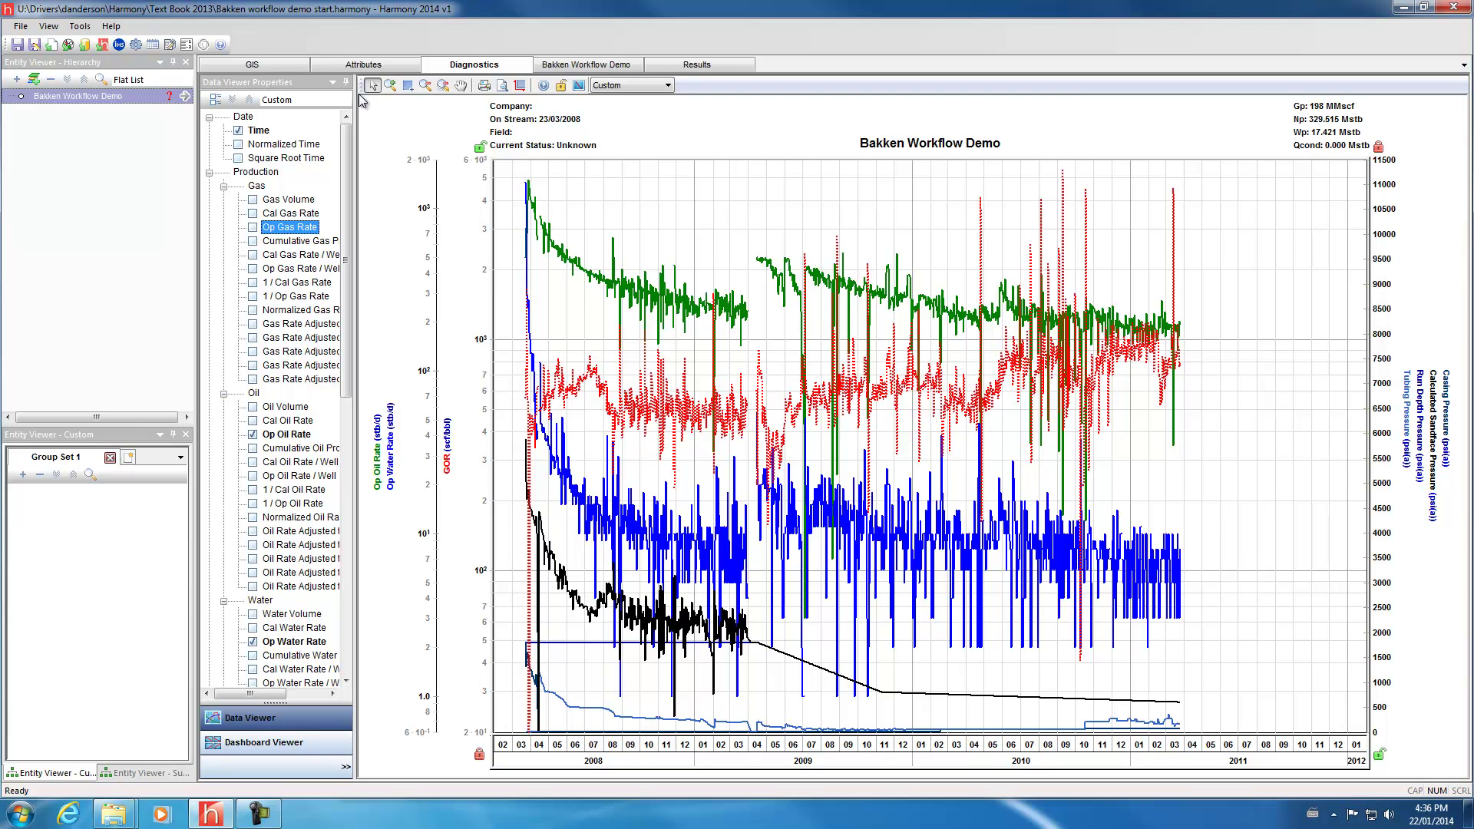
# Review the well's reservoir and oil PVT properties, comparing the solution gas-oil ratio with the GOR history on the diagnostics plot.
pyautogui.click(558, 71)
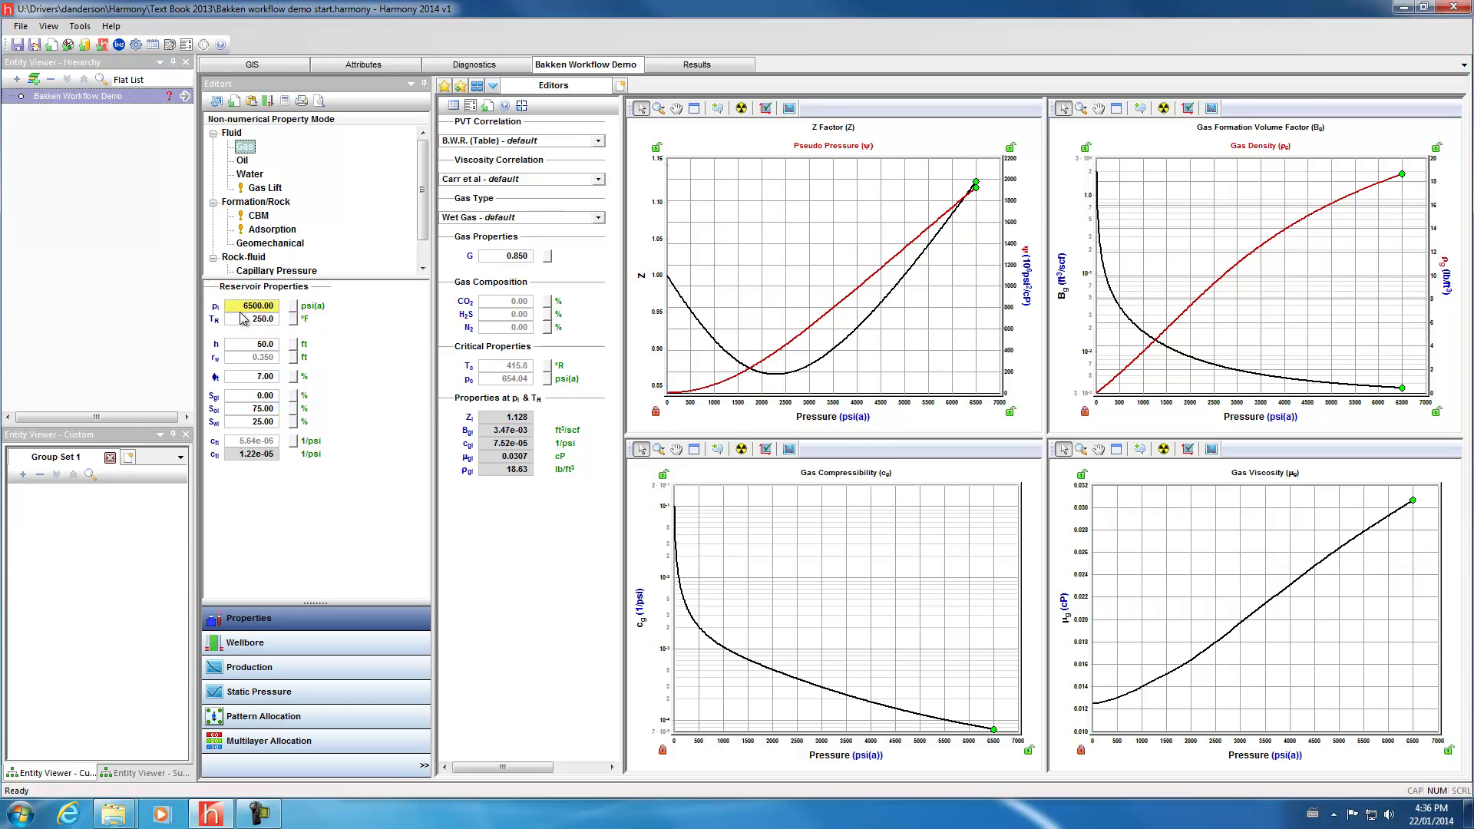
pyautogui.click(242, 160)
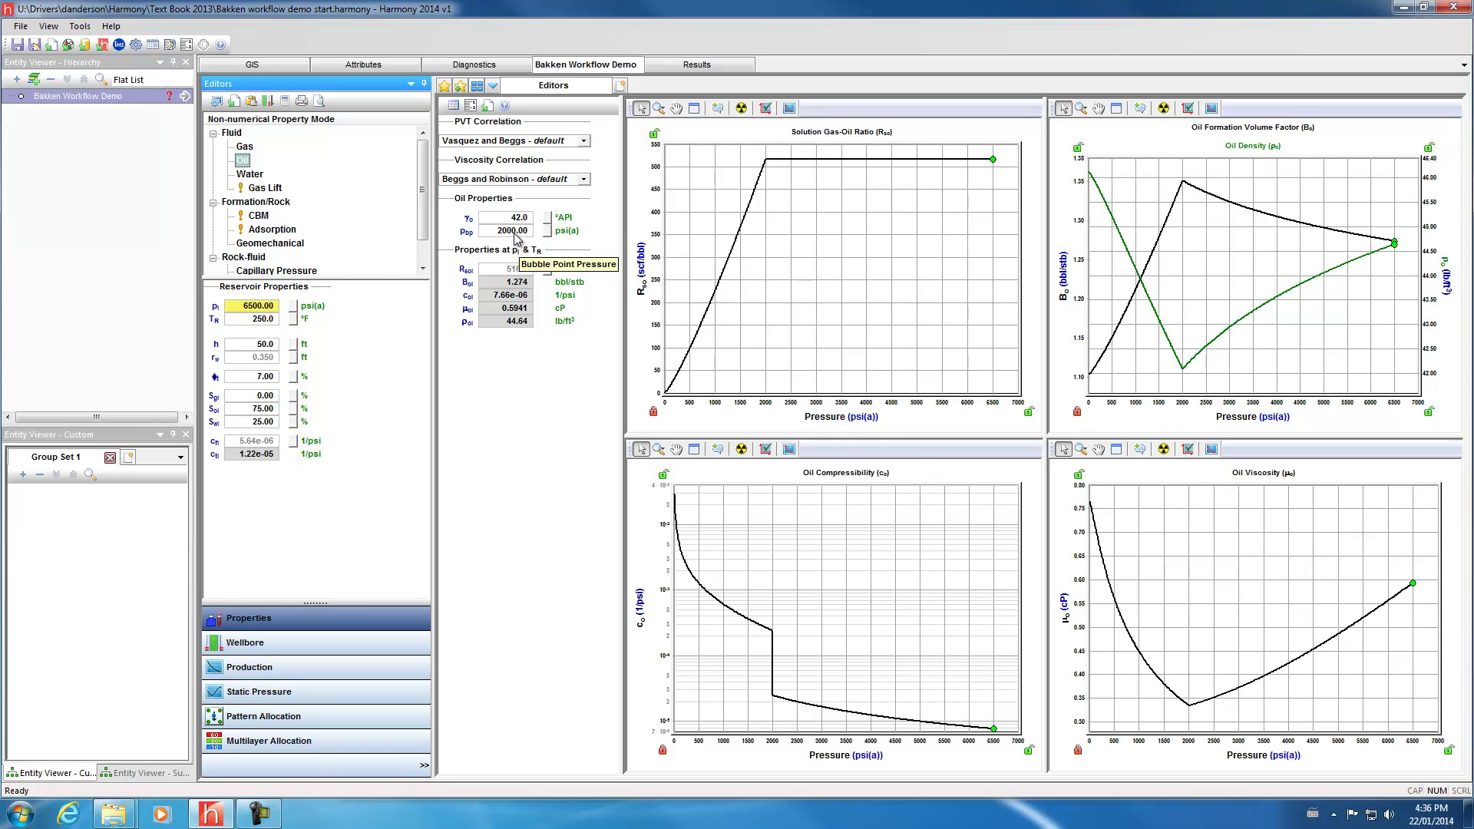
pyautogui.click(513, 273)
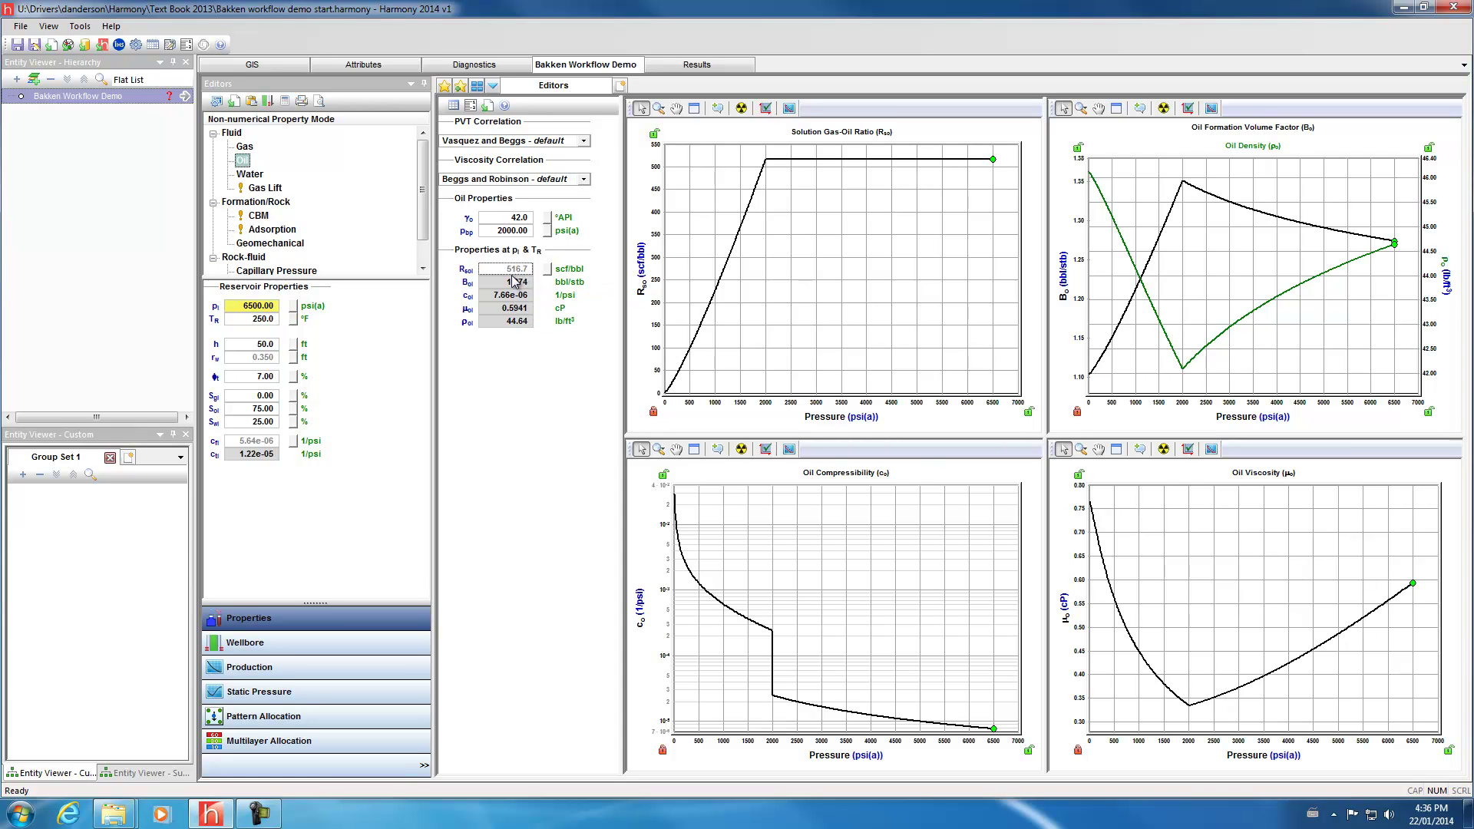
pyautogui.click(474, 65)
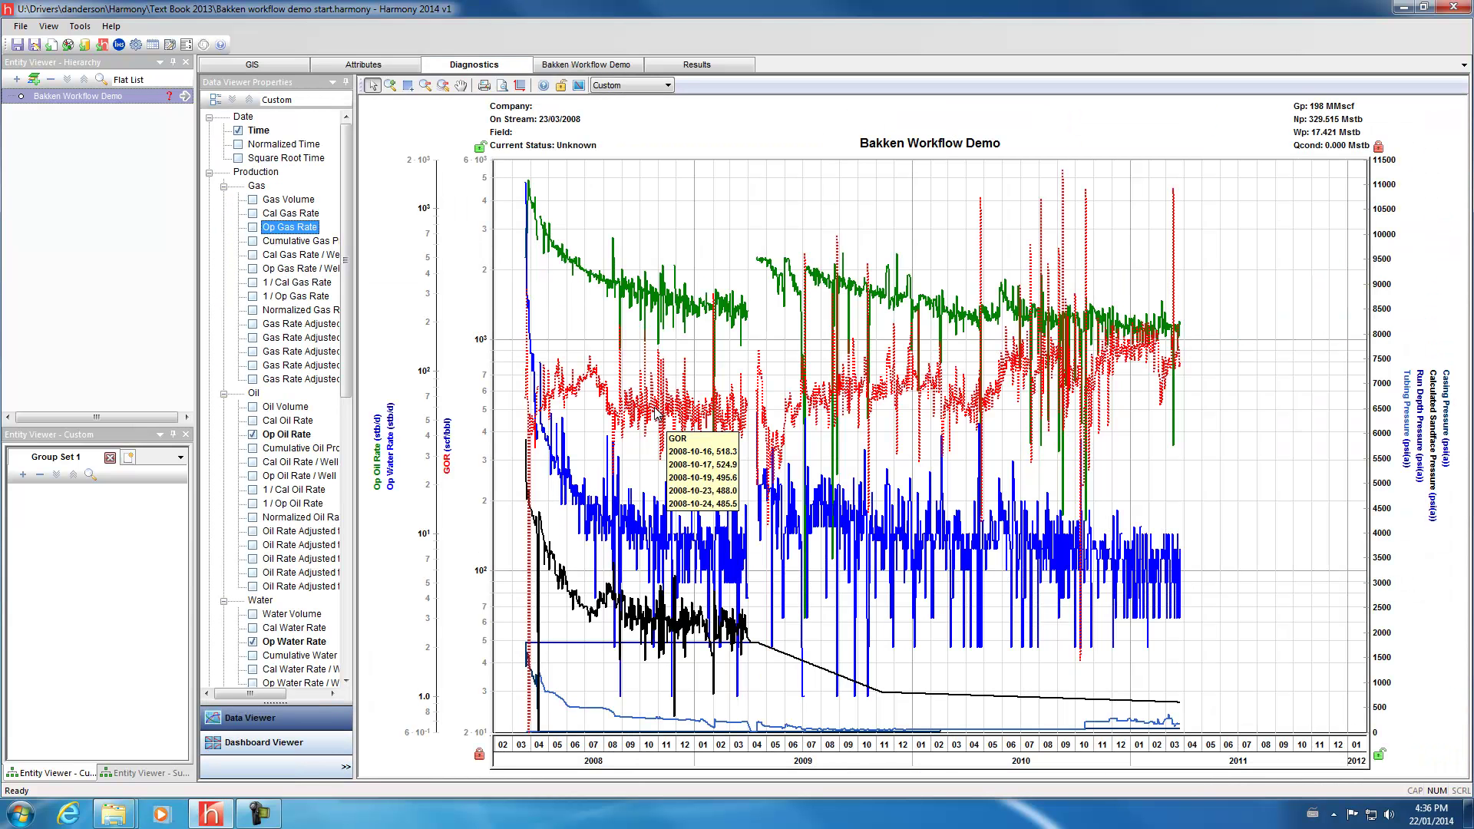
pyautogui.click(567, 66)
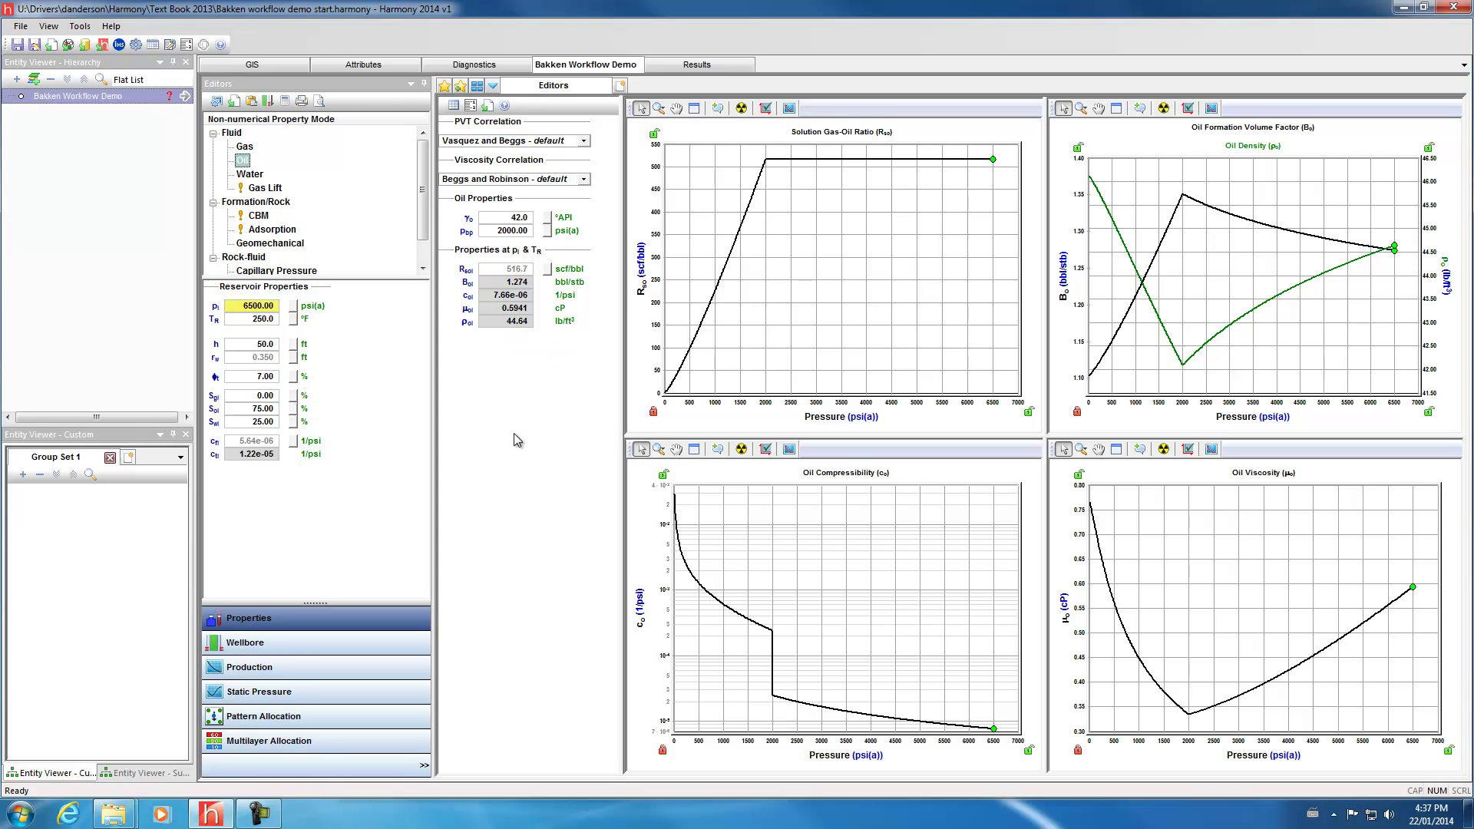
pyautogui.click(264, 351)
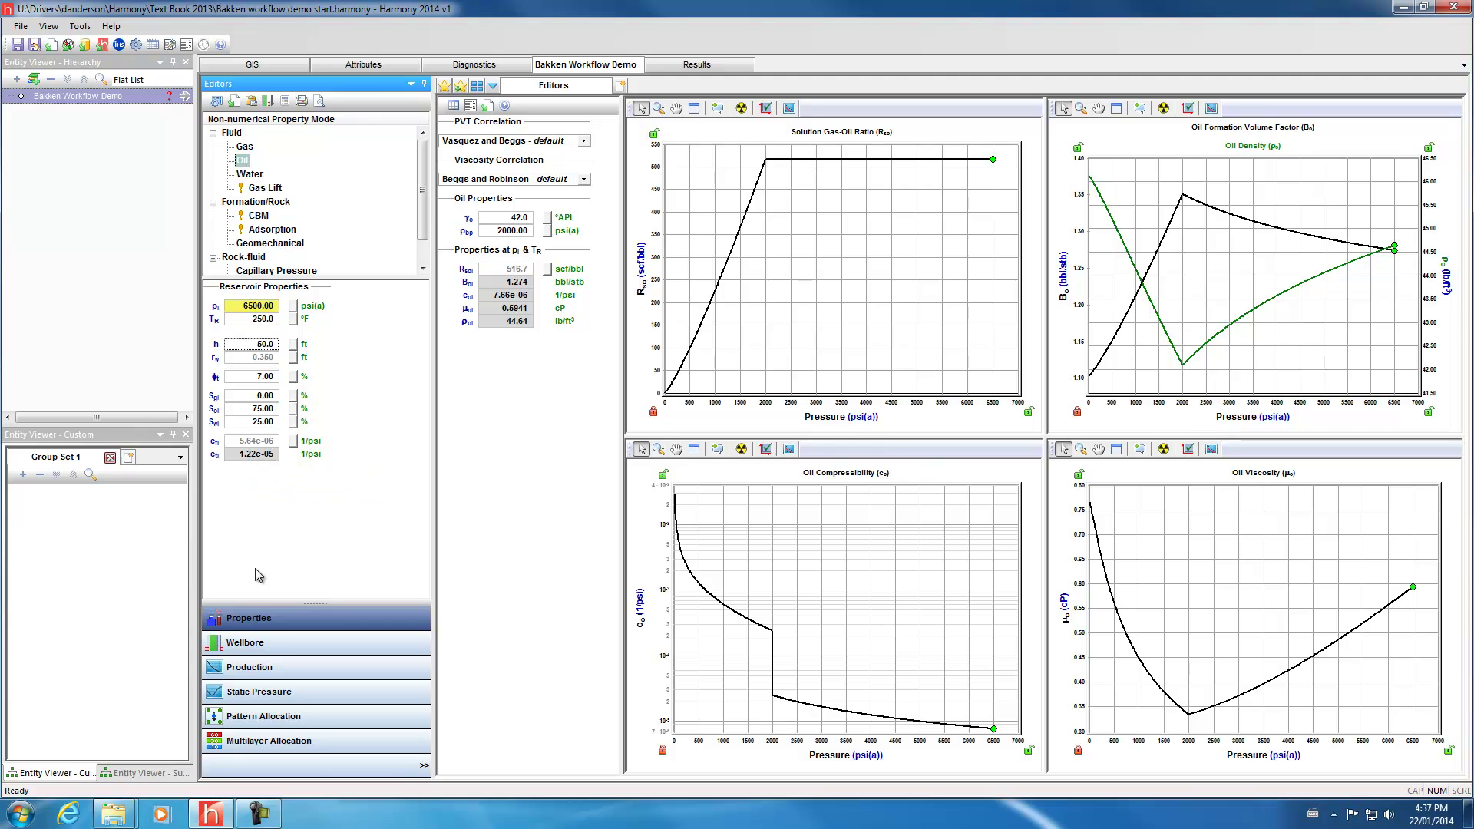
# Review the wellbore's initial, 14/04/2008 and 15/04/2009 configurations with the schematic enlarged.
pyautogui.click(268, 645)
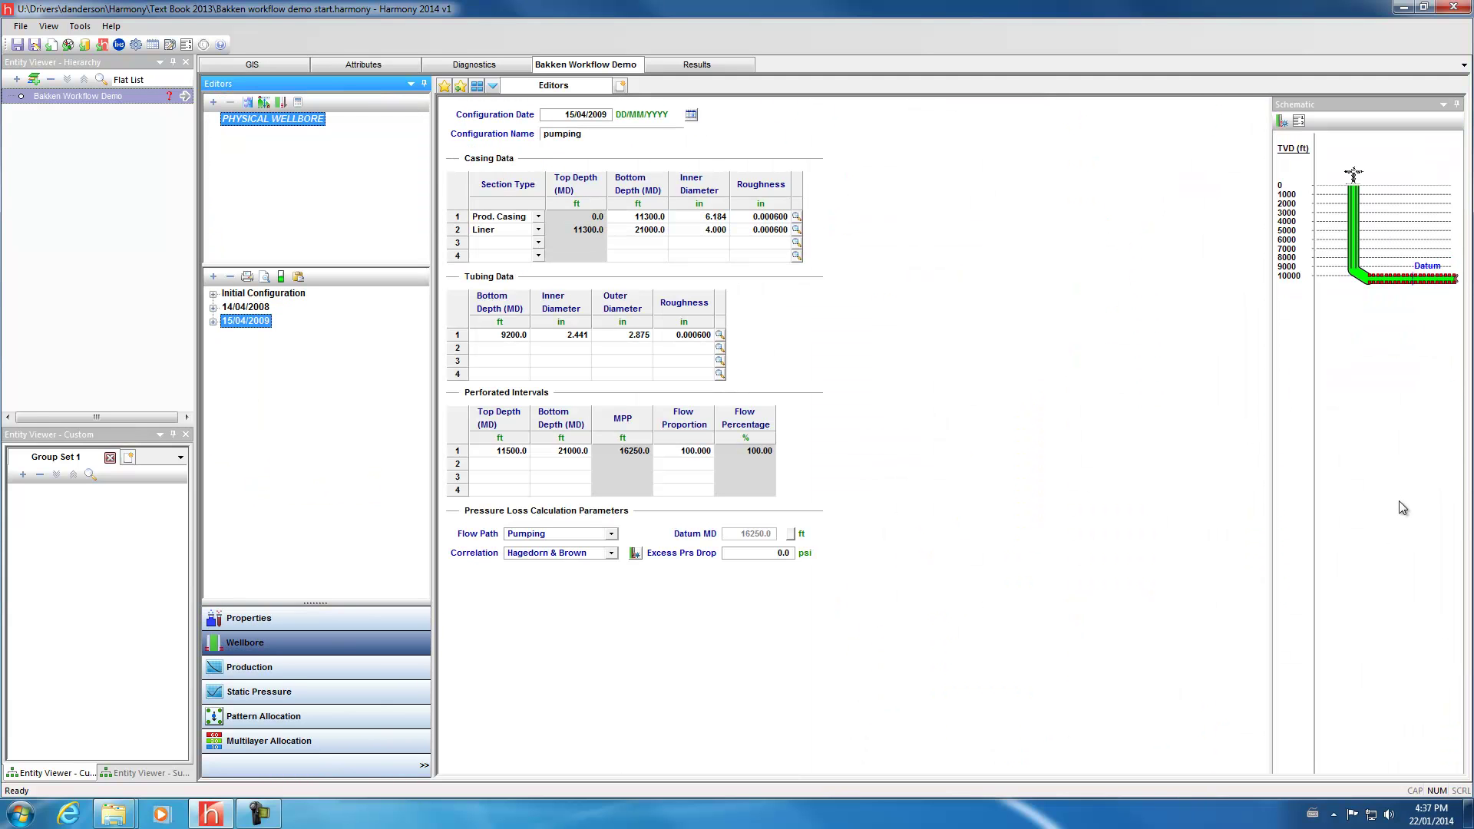
pyautogui.moveTo(1268, 498); pyautogui.dragTo(835, 492)
pyautogui.click(263, 293)
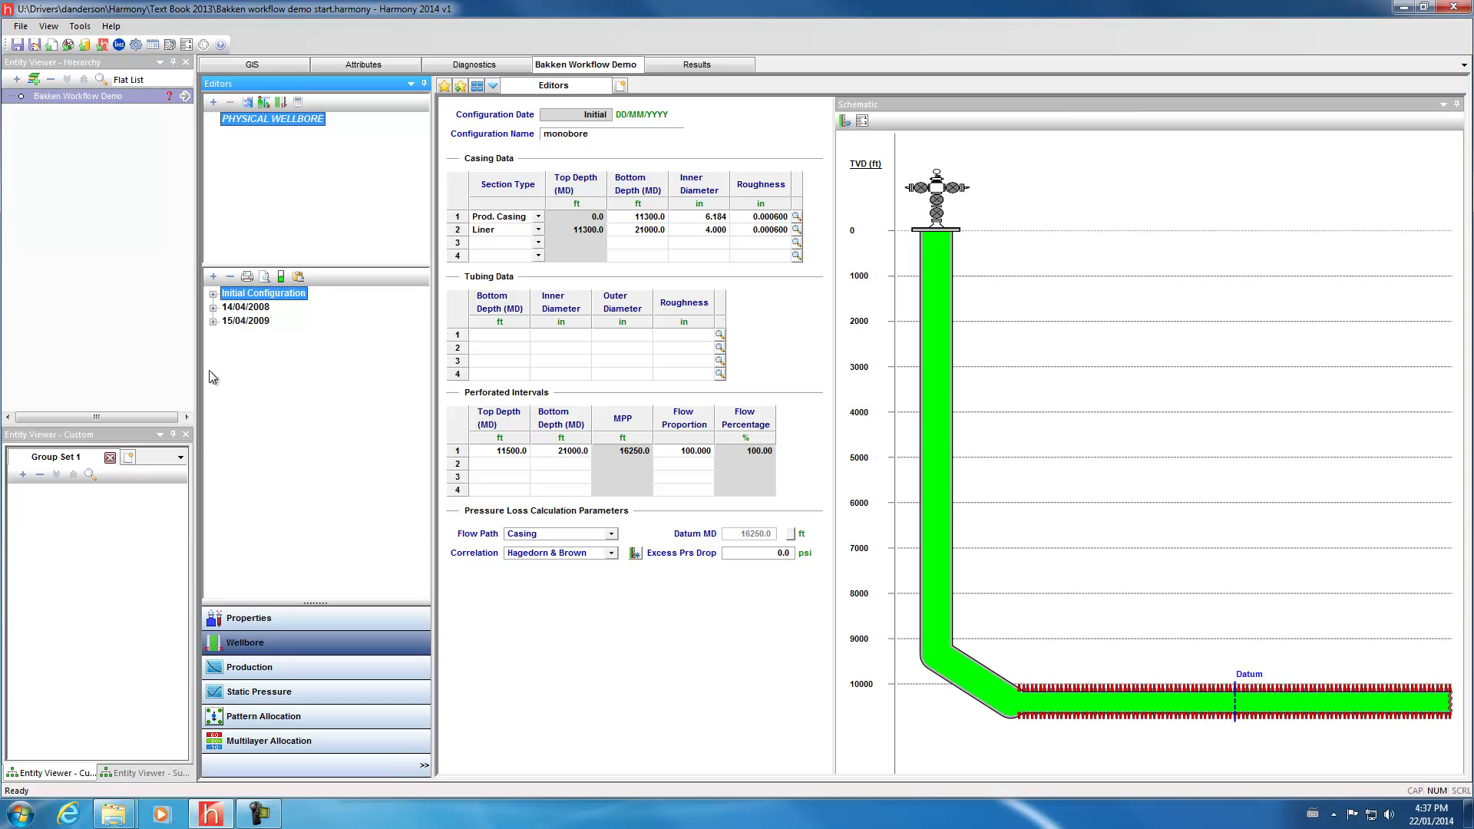
pyautogui.click(239, 309)
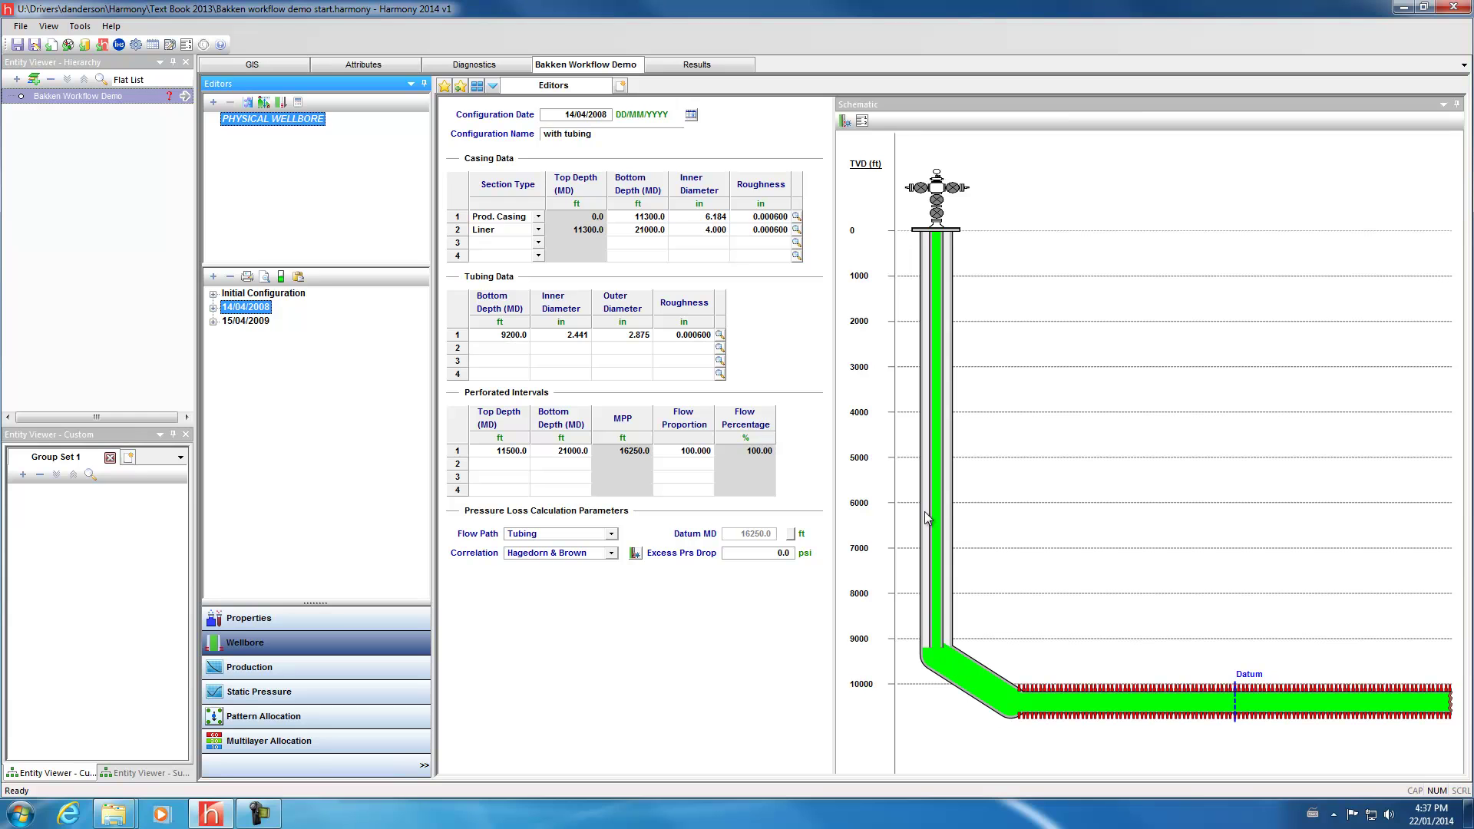
pyautogui.click(247, 323)
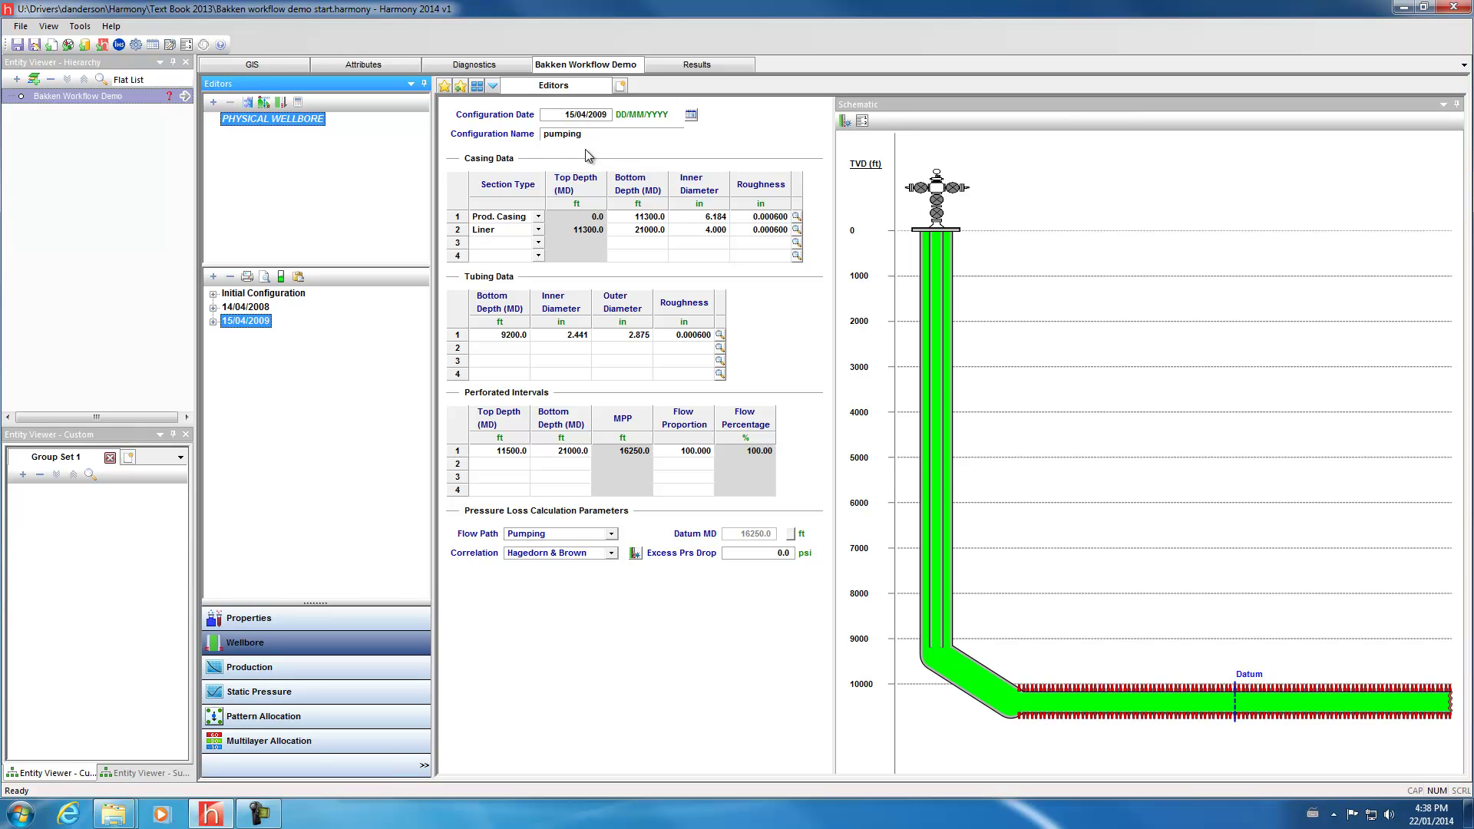
# Create a deterministic oil Unconventional Reservoir analysis based on superposition time.
pyautogui.click(621, 85)
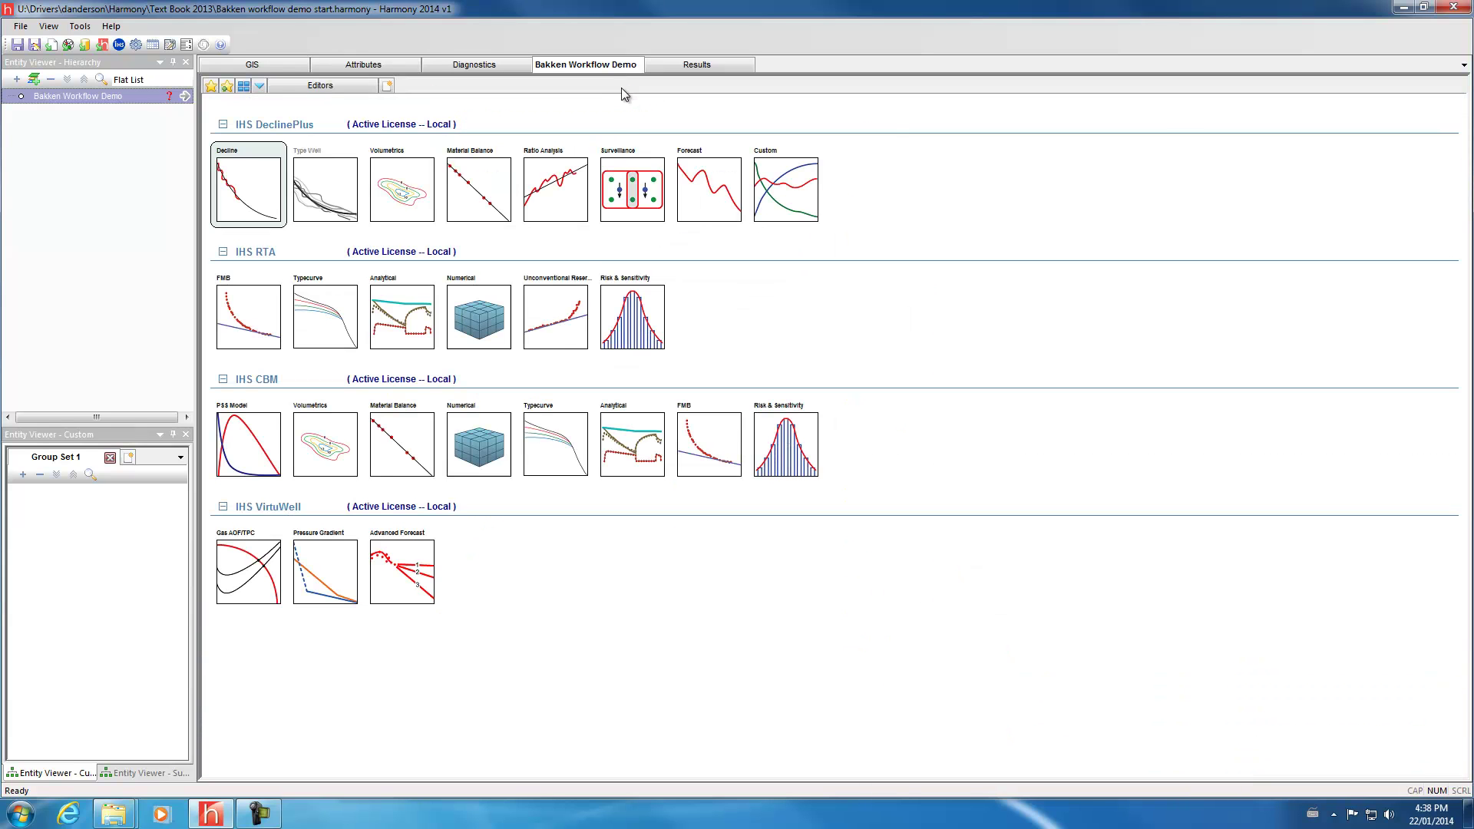
pyautogui.click(555, 317)
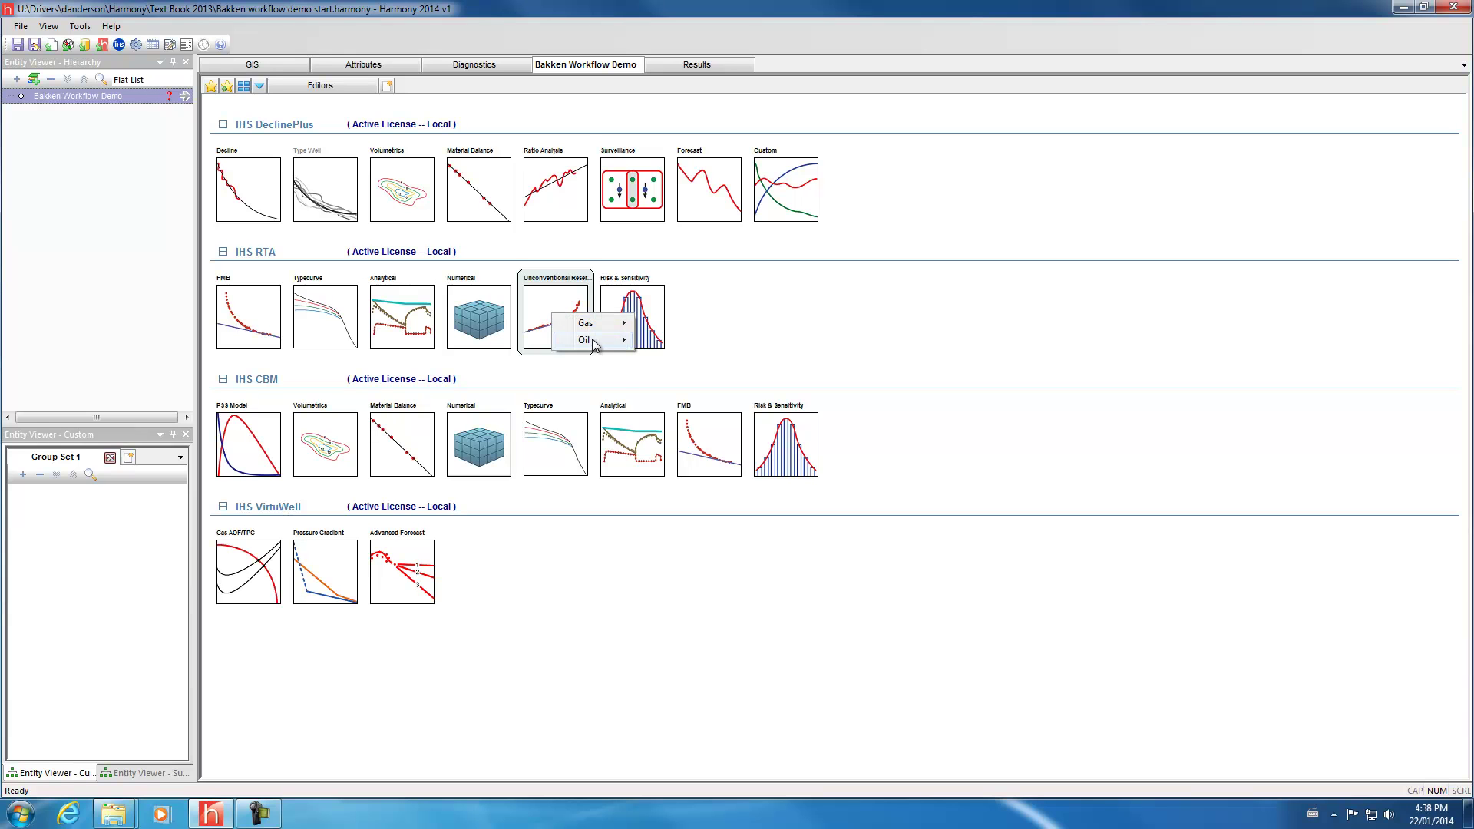
pyautogui.moveTo(584, 341)
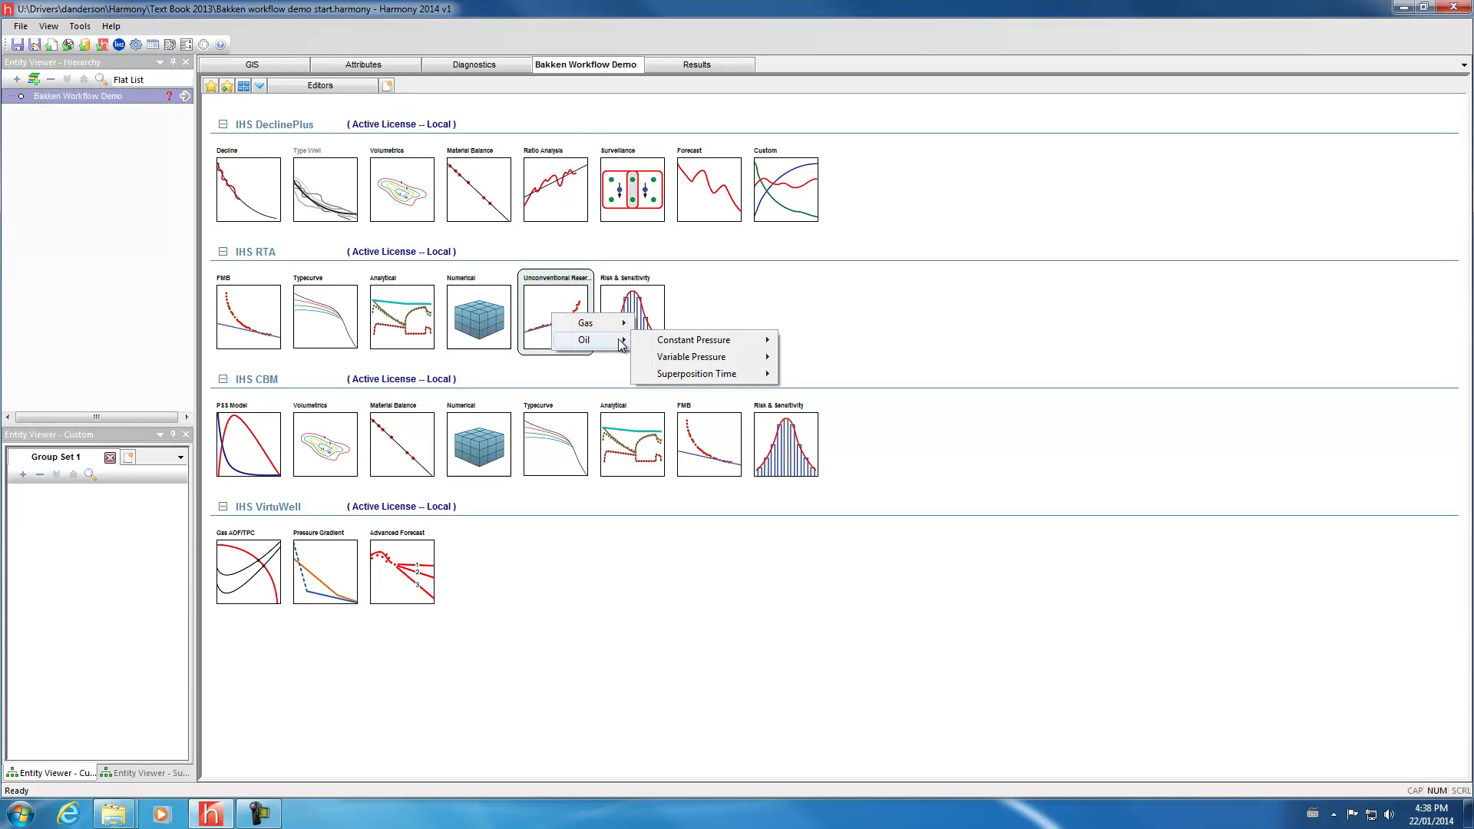
pyautogui.moveTo(686, 381)
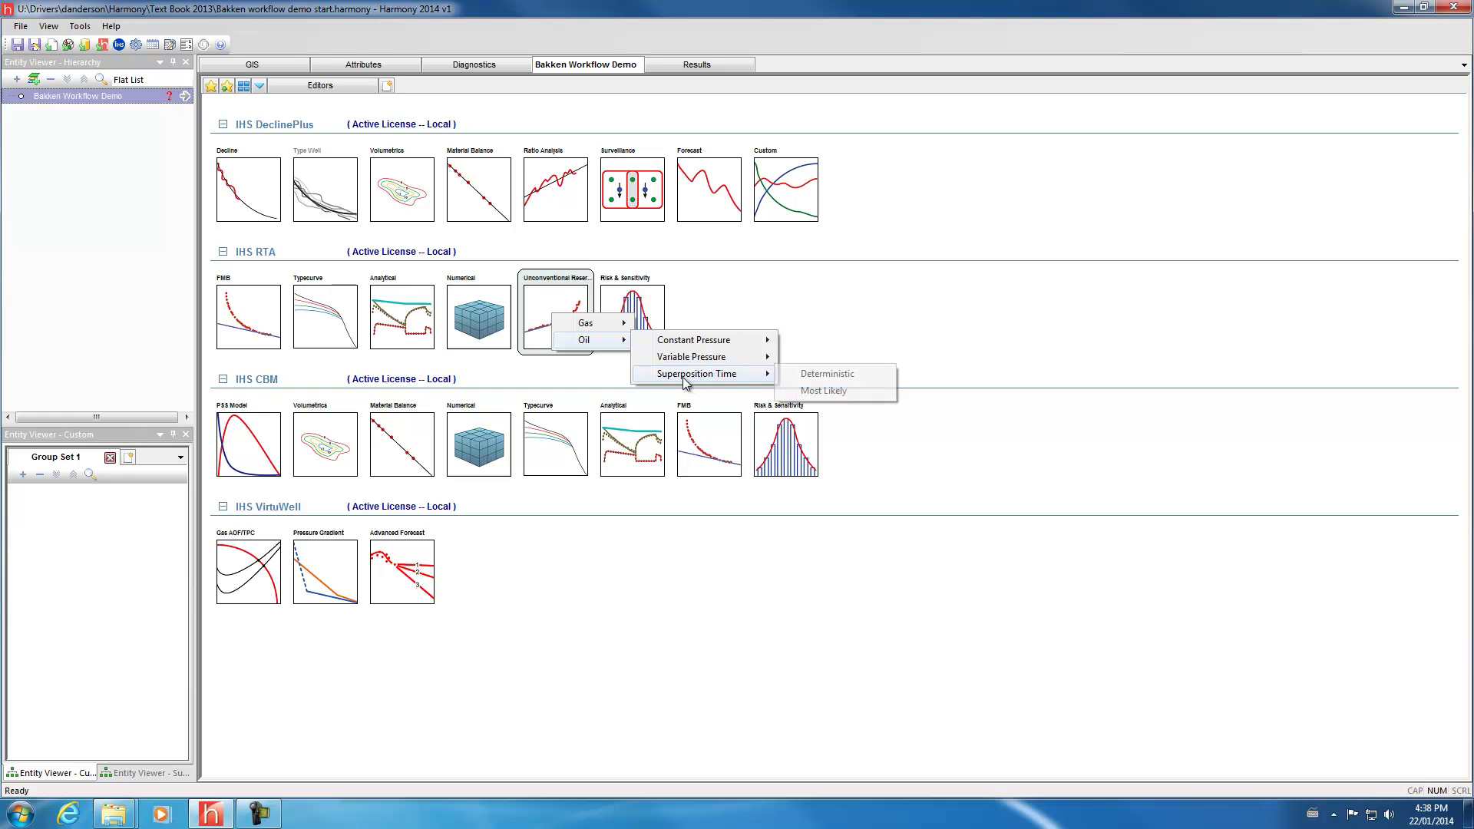
pyautogui.click(812, 374)
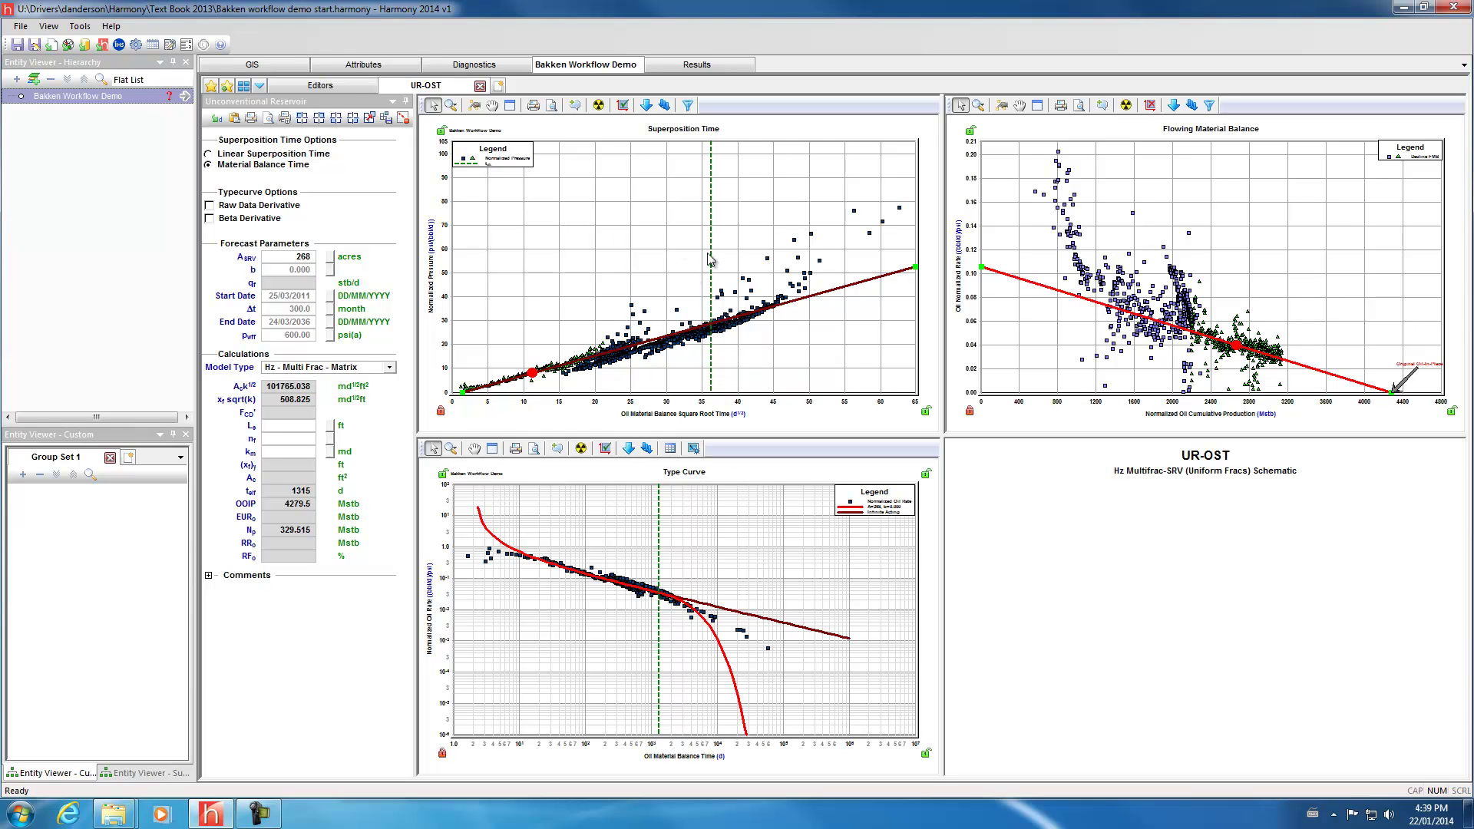
# Rescale the Superposition Time plot and fit the analysis line from the origin along the lower edge of the early data.
pyautogui.moveTo(660, 398); pyautogui.dragTo(631, 396)
pyautogui.moveTo(611, 395); pyautogui.dragTo(679, 396)
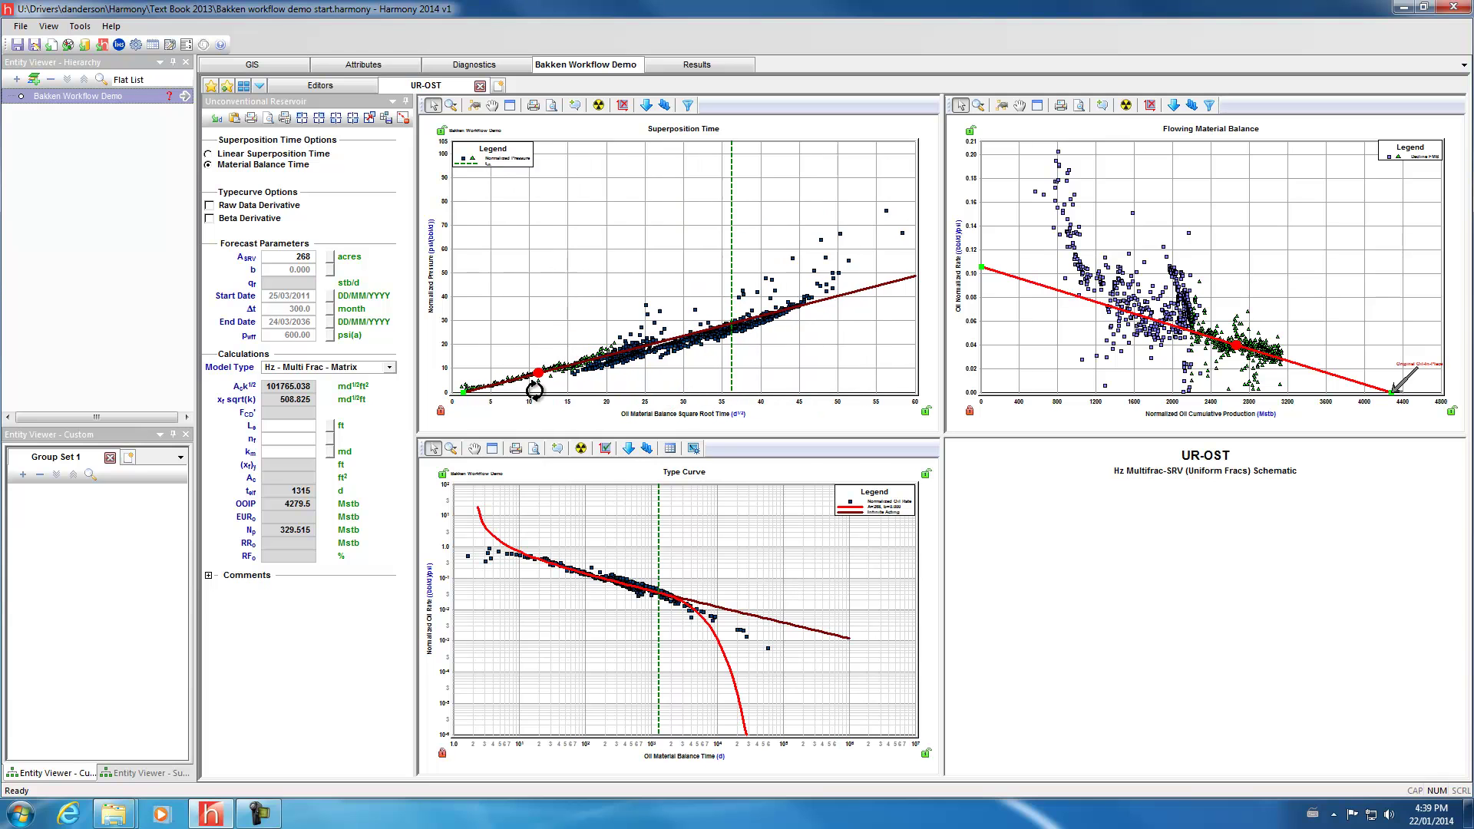
pyautogui.moveTo(442, 365); pyautogui.dragTo(443, 348)
pyautogui.moveTo(701, 255); pyautogui.dragTo(701, 278)
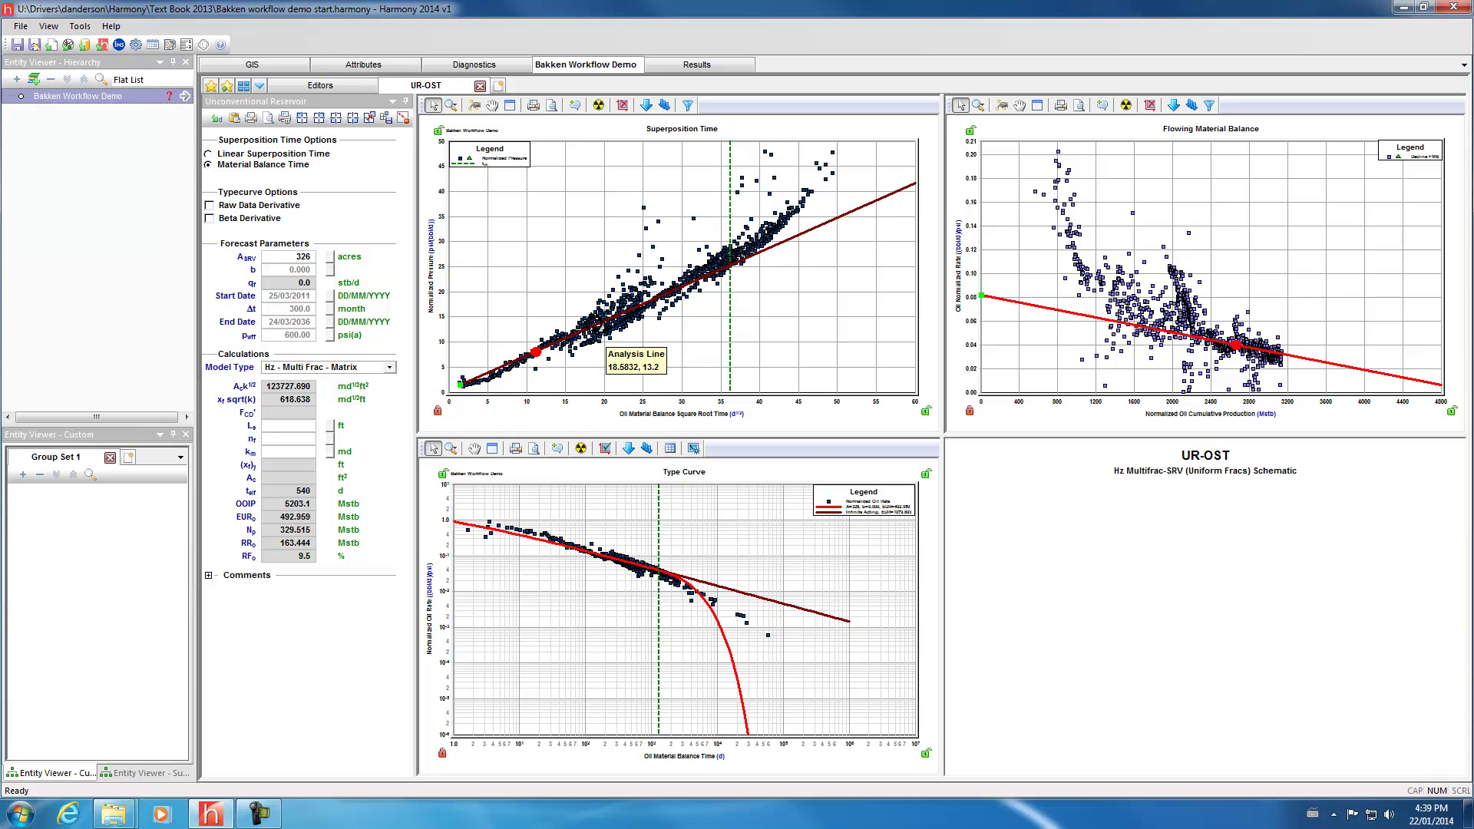
pyautogui.moveTo(535, 352); pyautogui.dragTo(506, 367)
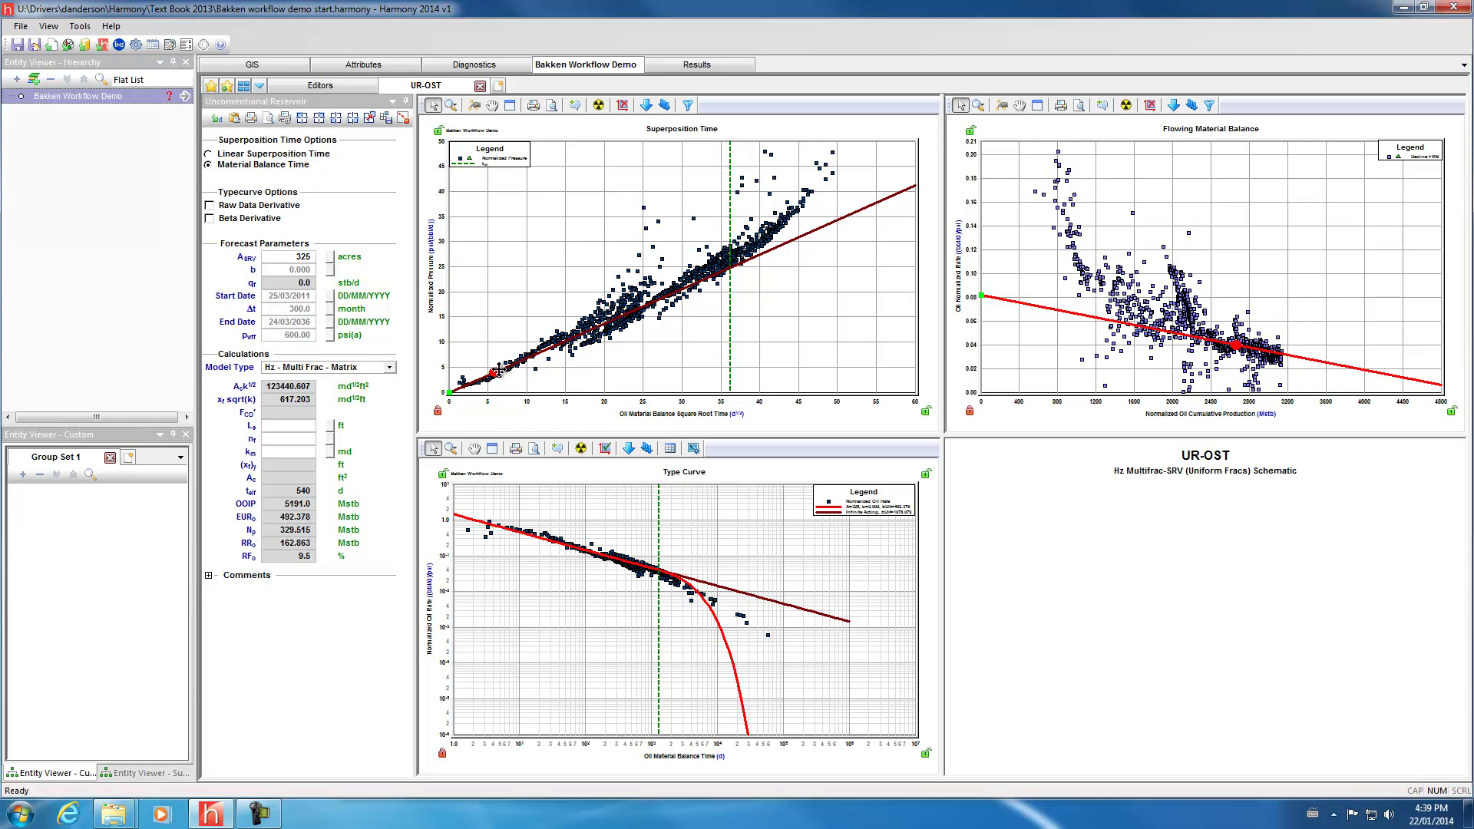
pyautogui.moveTo(585, 332); pyautogui.dragTo(592, 343)
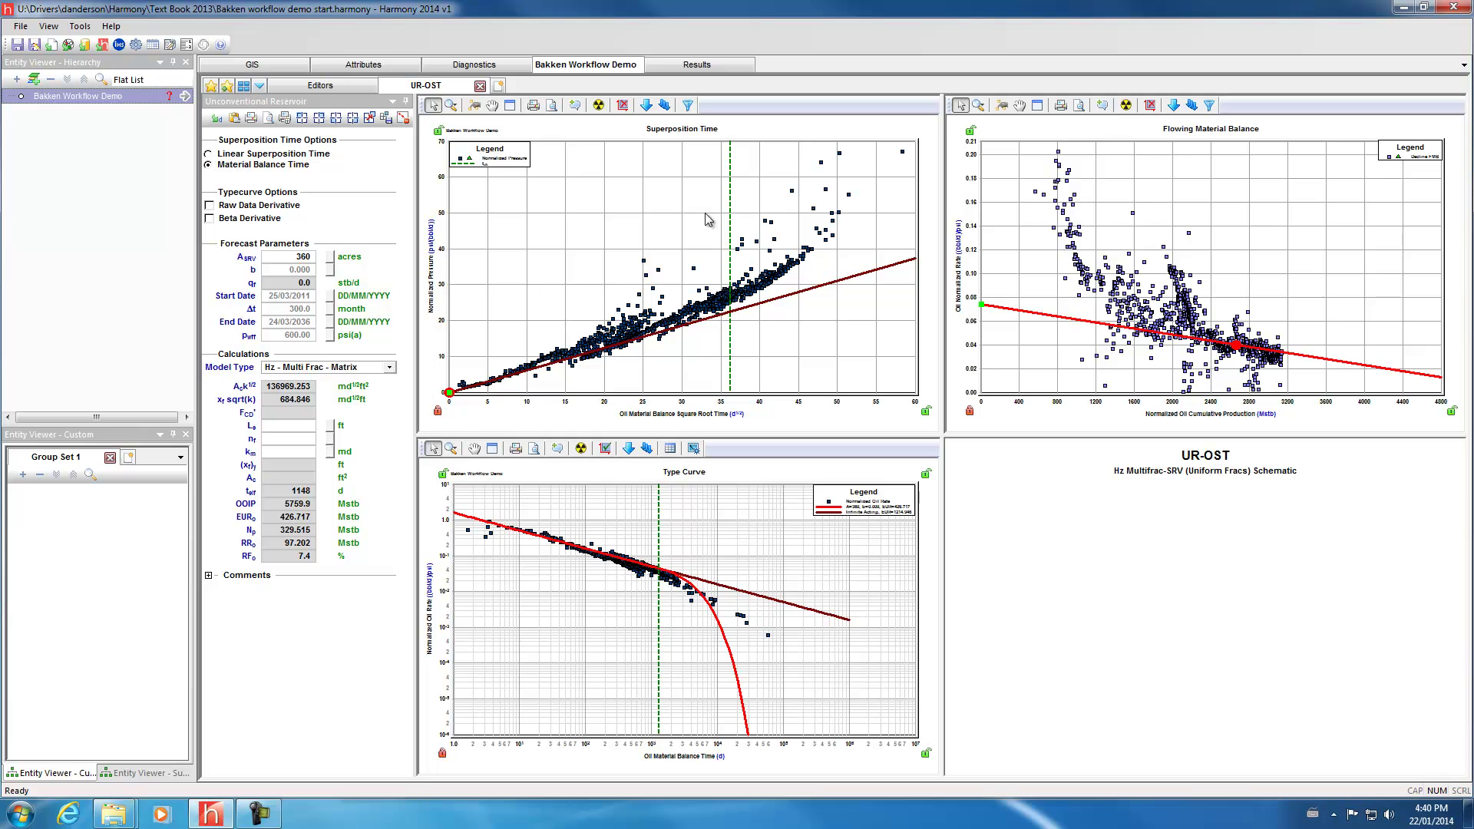
# Move the end-of-linear-flow line to about 6 on the square-root time axis and set the decline exponent b to 1.
pyautogui.moveTo(731, 220); pyautogui.dragTo(497, 288)
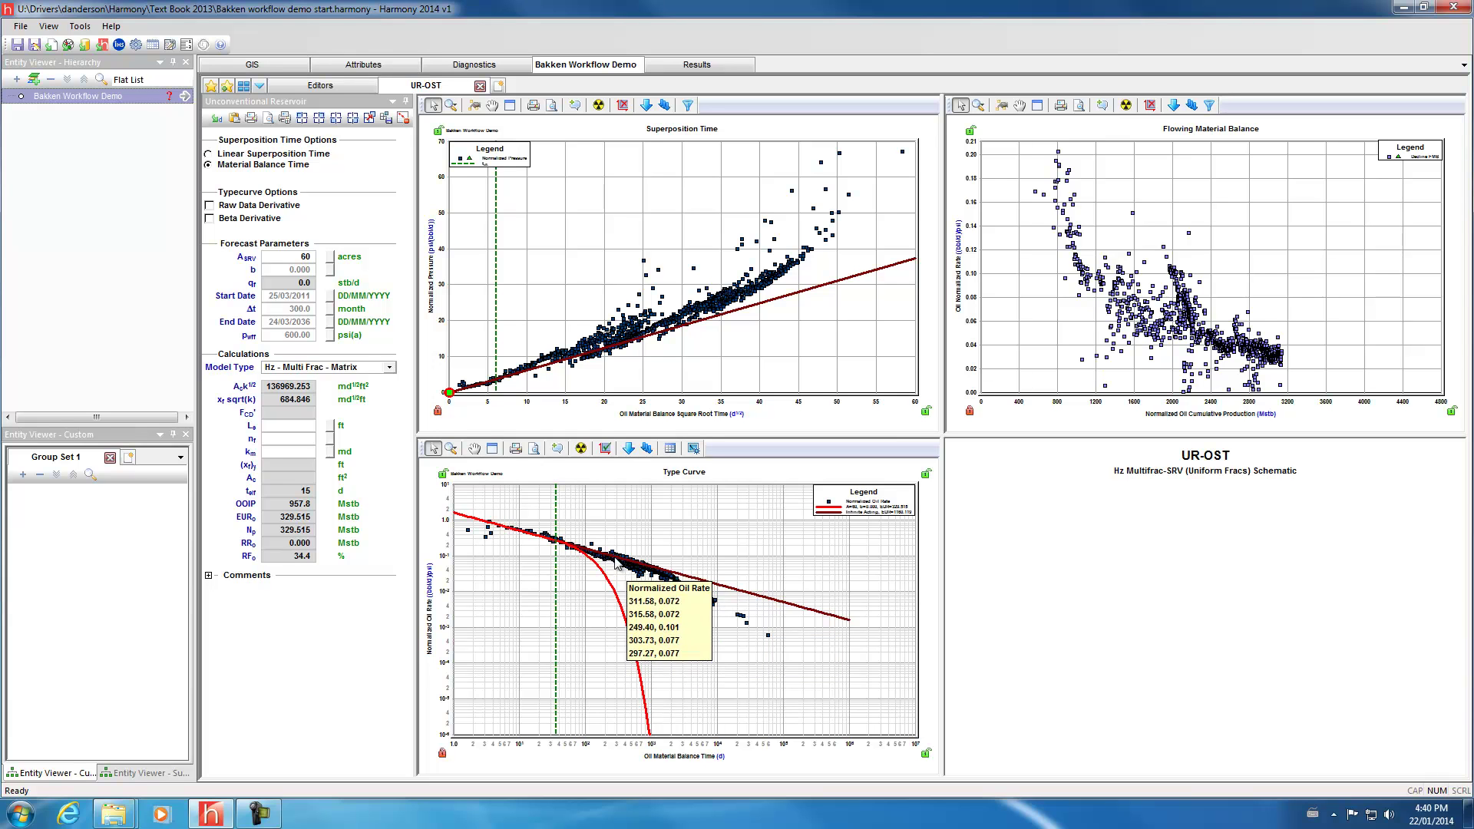
pyautogui.click(284, 271)
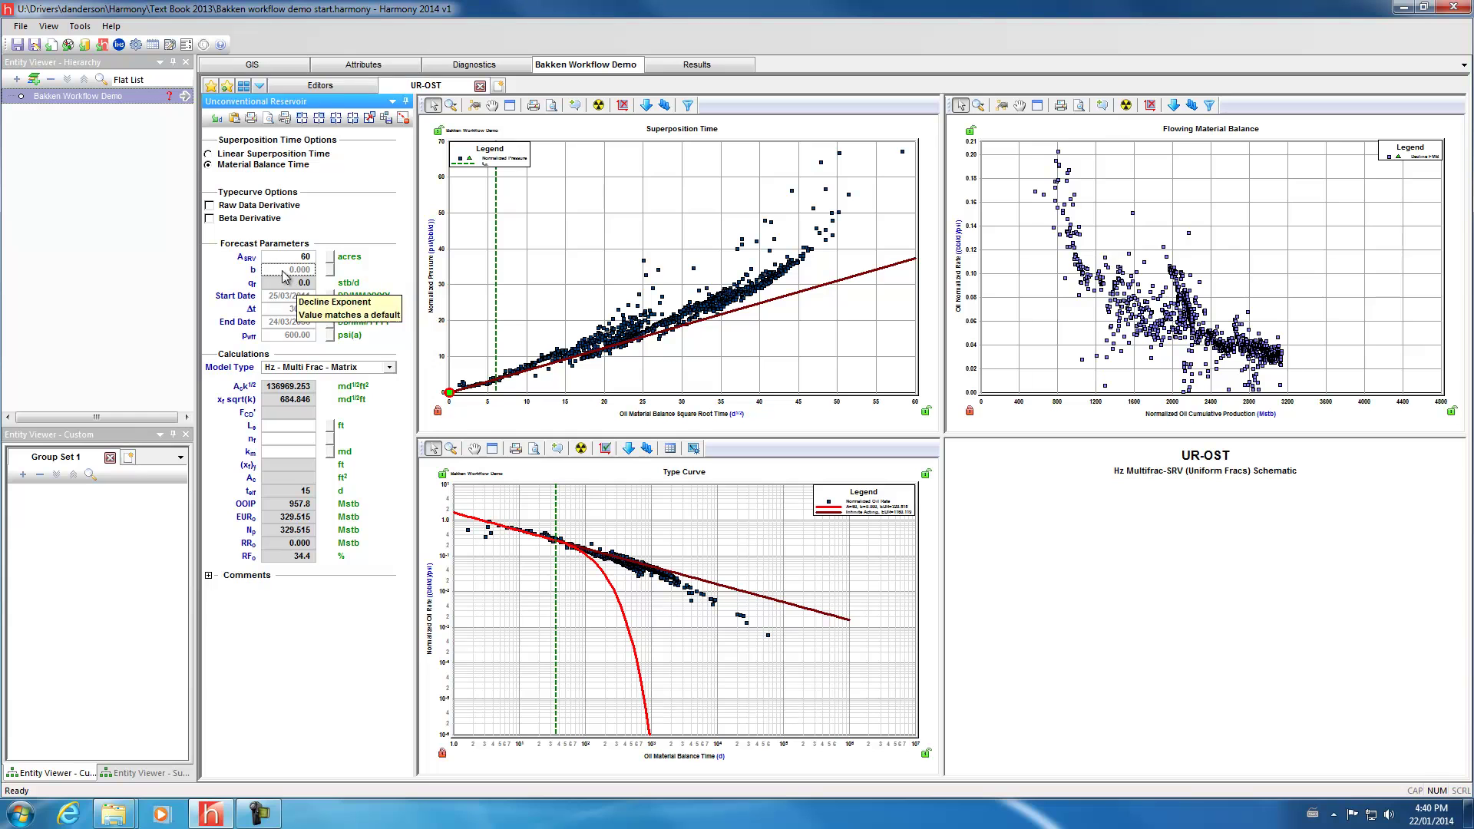
pyautogui.click(297, 274)
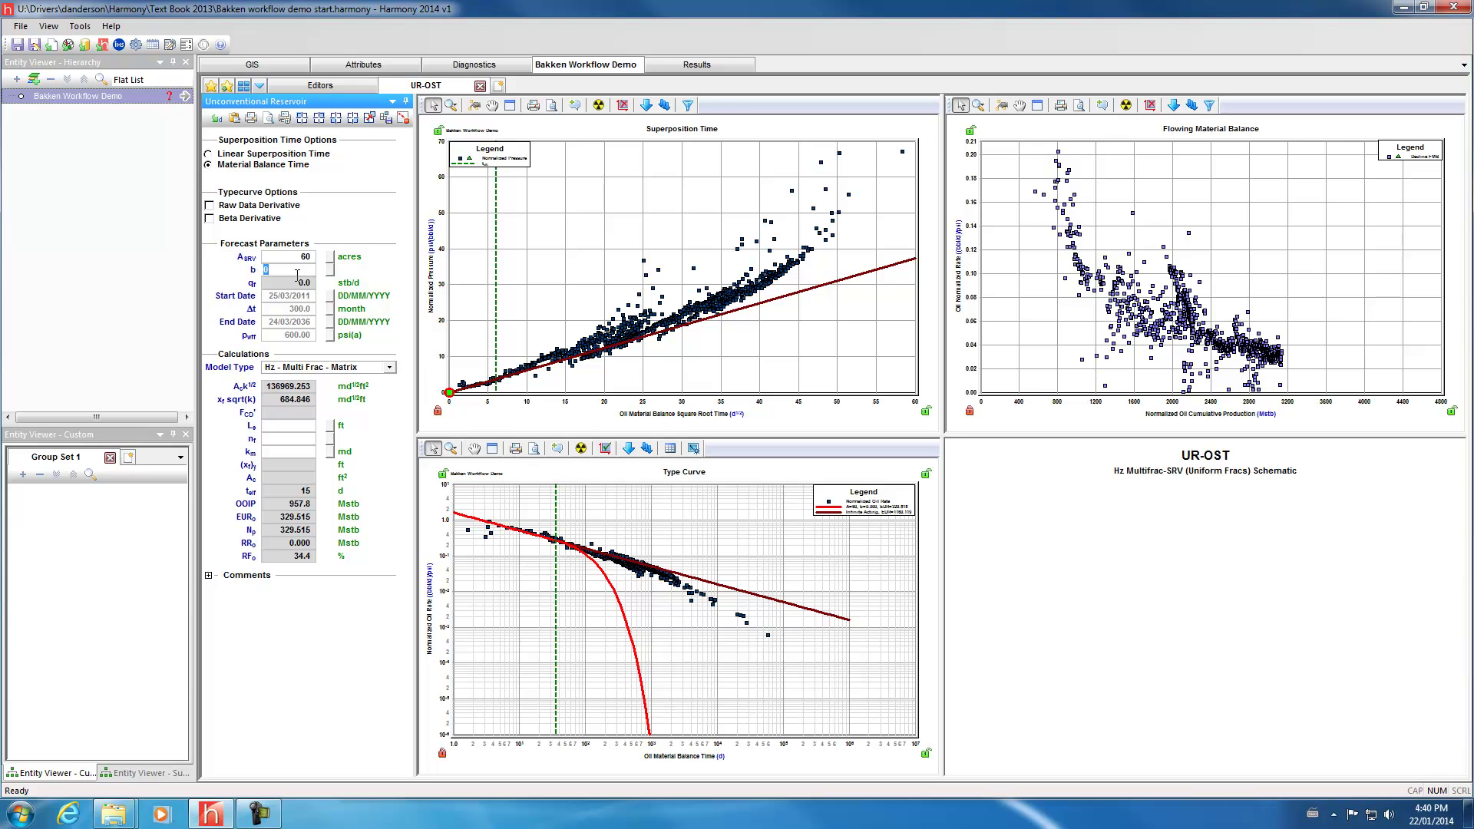
pyautogui.press('Tab')
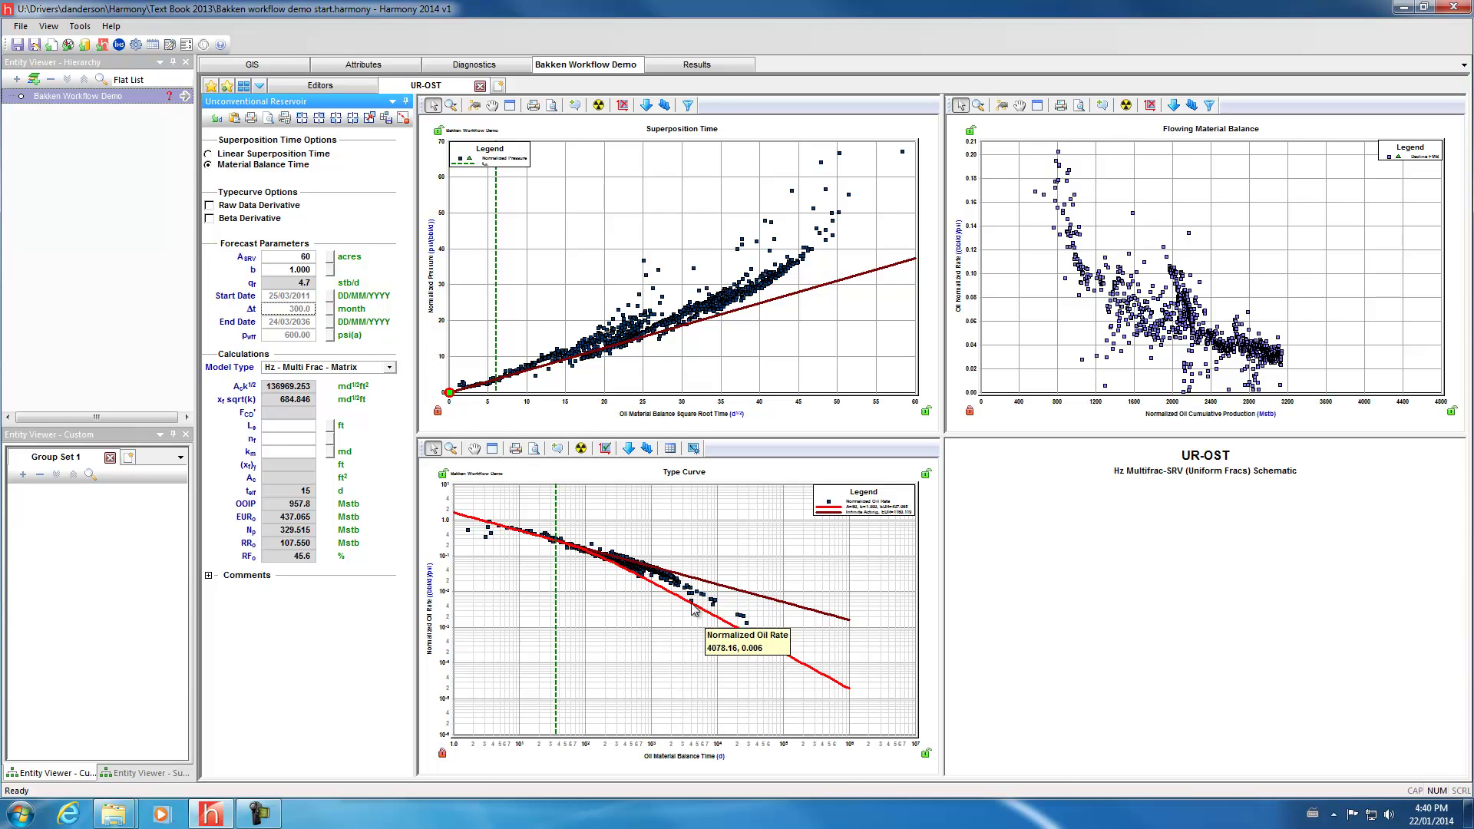
# Set the decline exponent b to 1.4 and rescale the Type Curve plot's rate axis to spread the data vertically.
pyautogui.moveTo(631, 574)
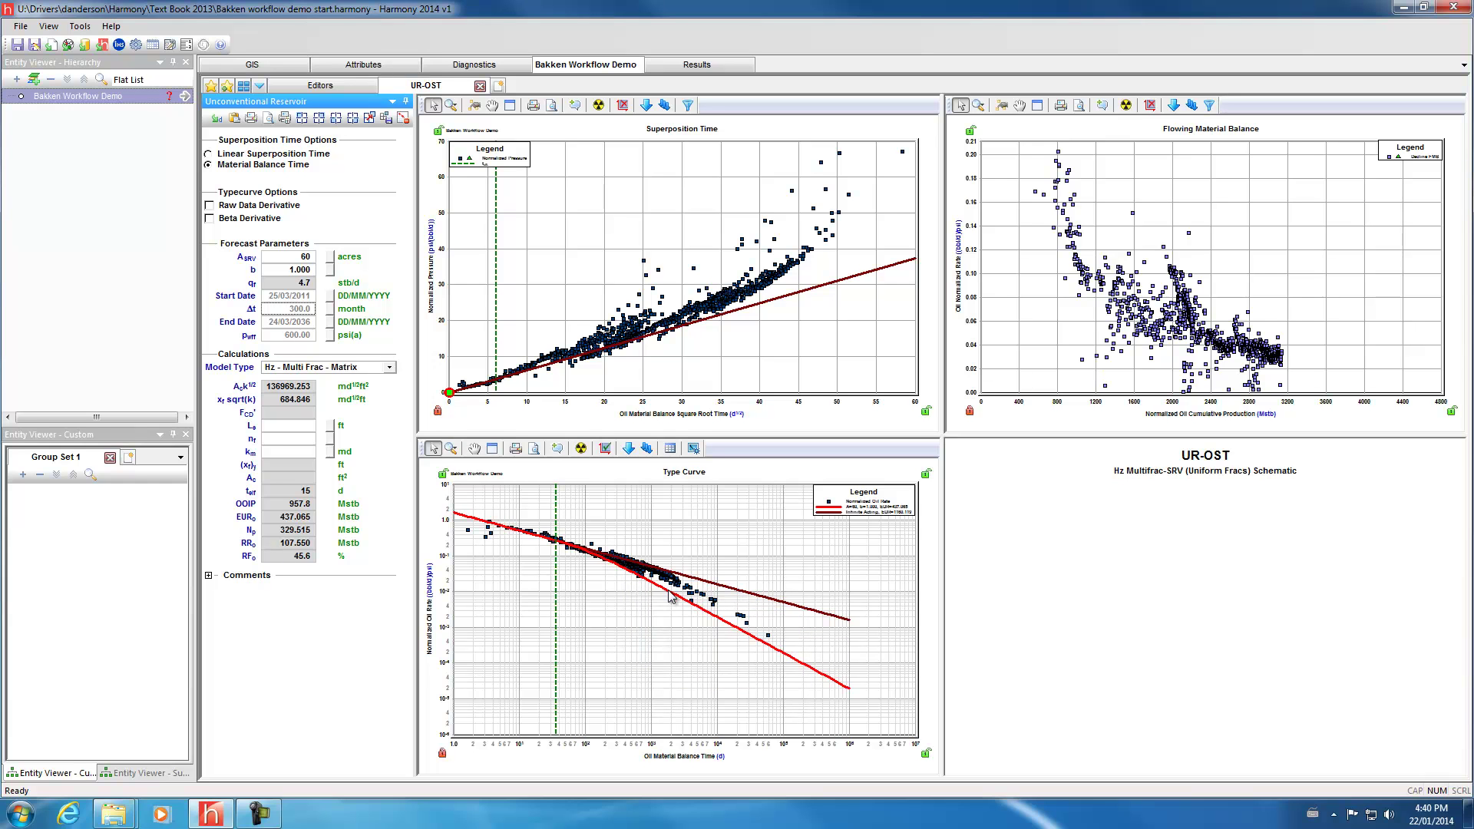
pyautogui.click(295, 269)
pyautogui.write('.4')
pyautogui.press('Return')
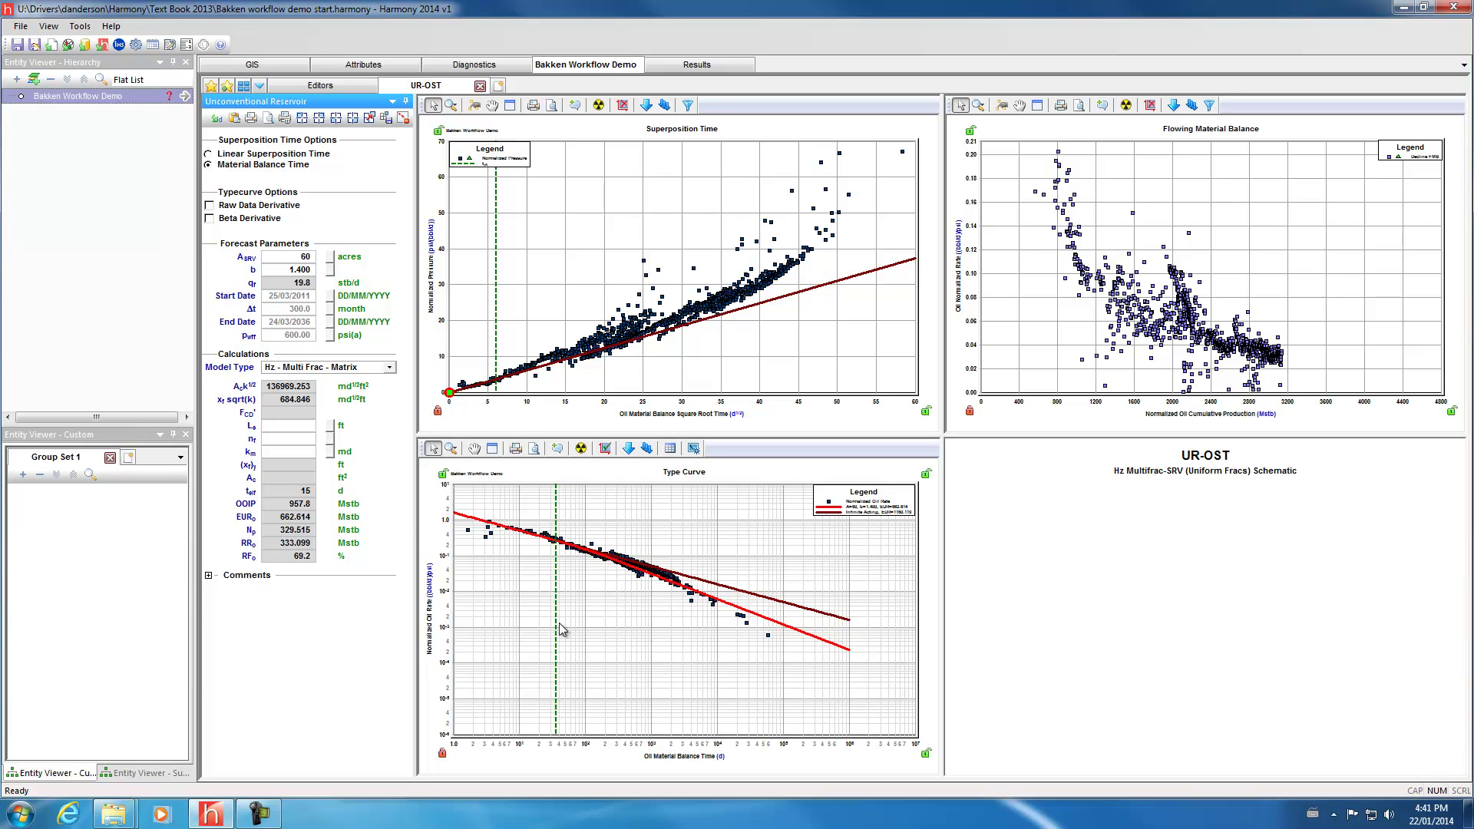
pyautogui.moveTo(427, 495); pyautogui.dragTo(443, 506)
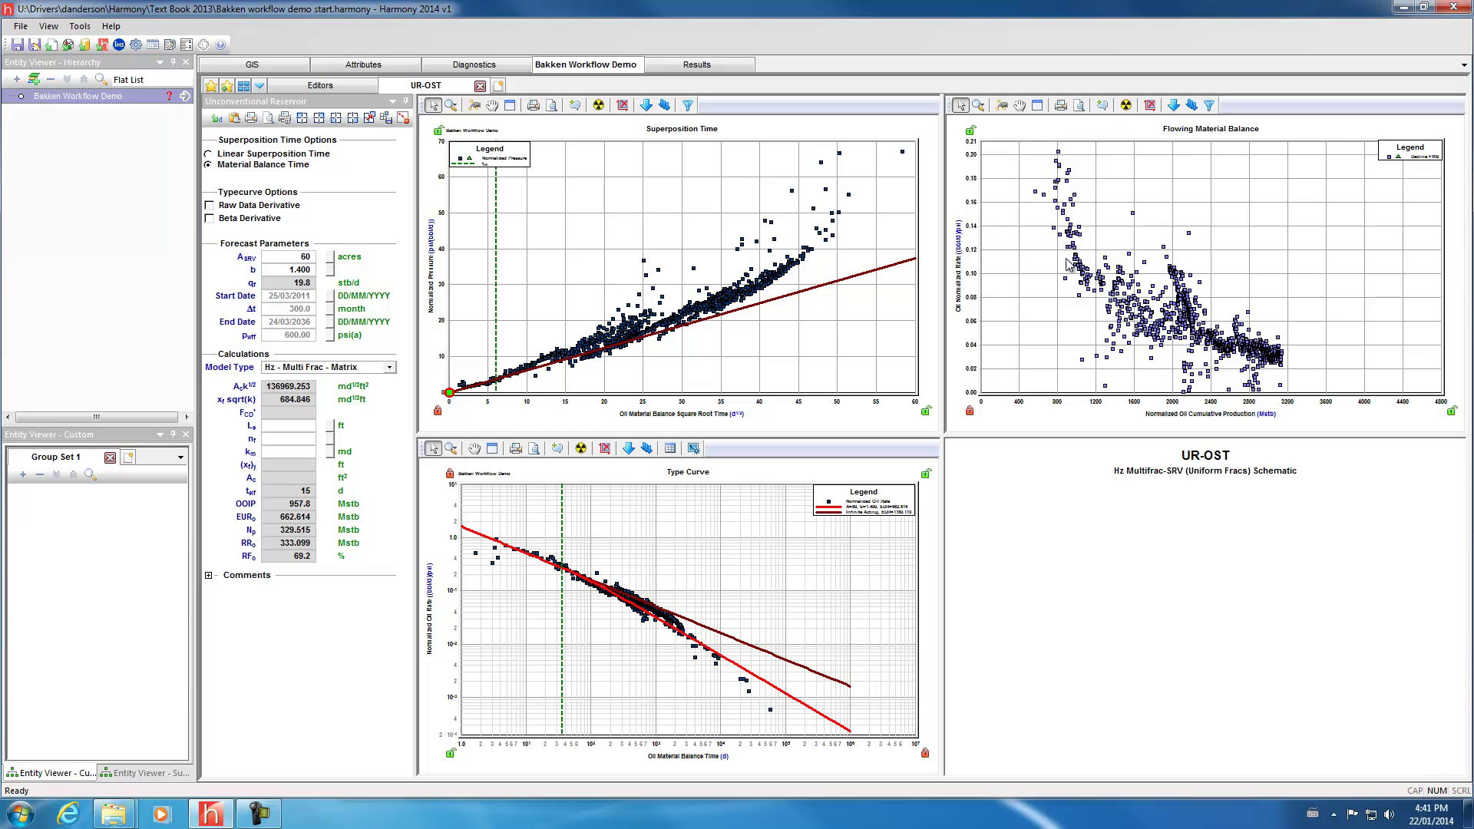
# Rescale the Flowing Material Balance plot and fit its analysis line through the steep early data, meeting the cumulative axis at about 1200 Mstb.
pyautogui.moveTo(964, 252); pyautogui.dragTo(978, 341)
pyautogui.moveTo(499, 261); pyautogui.dragTo(498, 260)
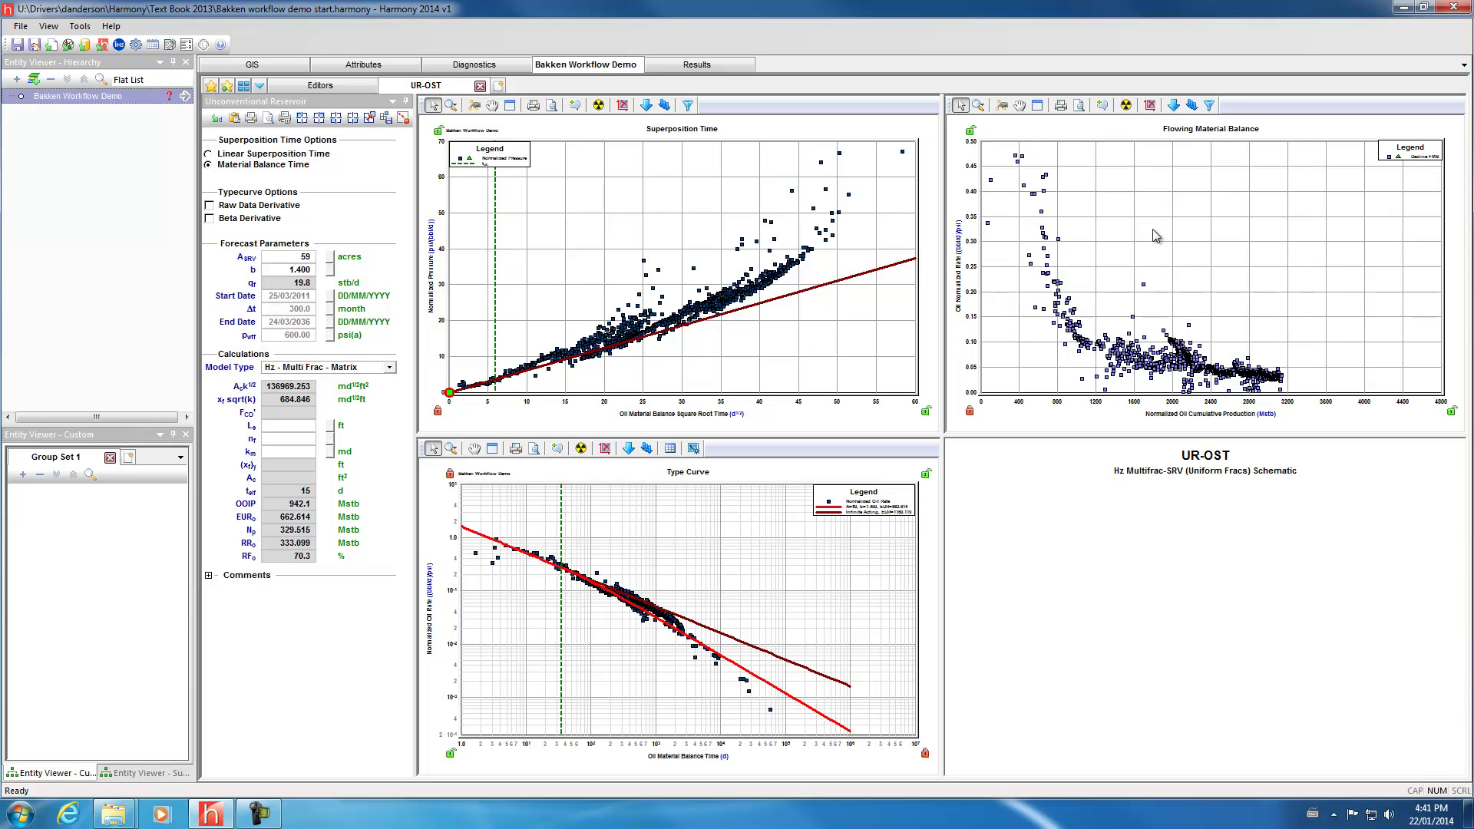
pyautogui.click(1003, 106)
pyautogui.click(962, 129)
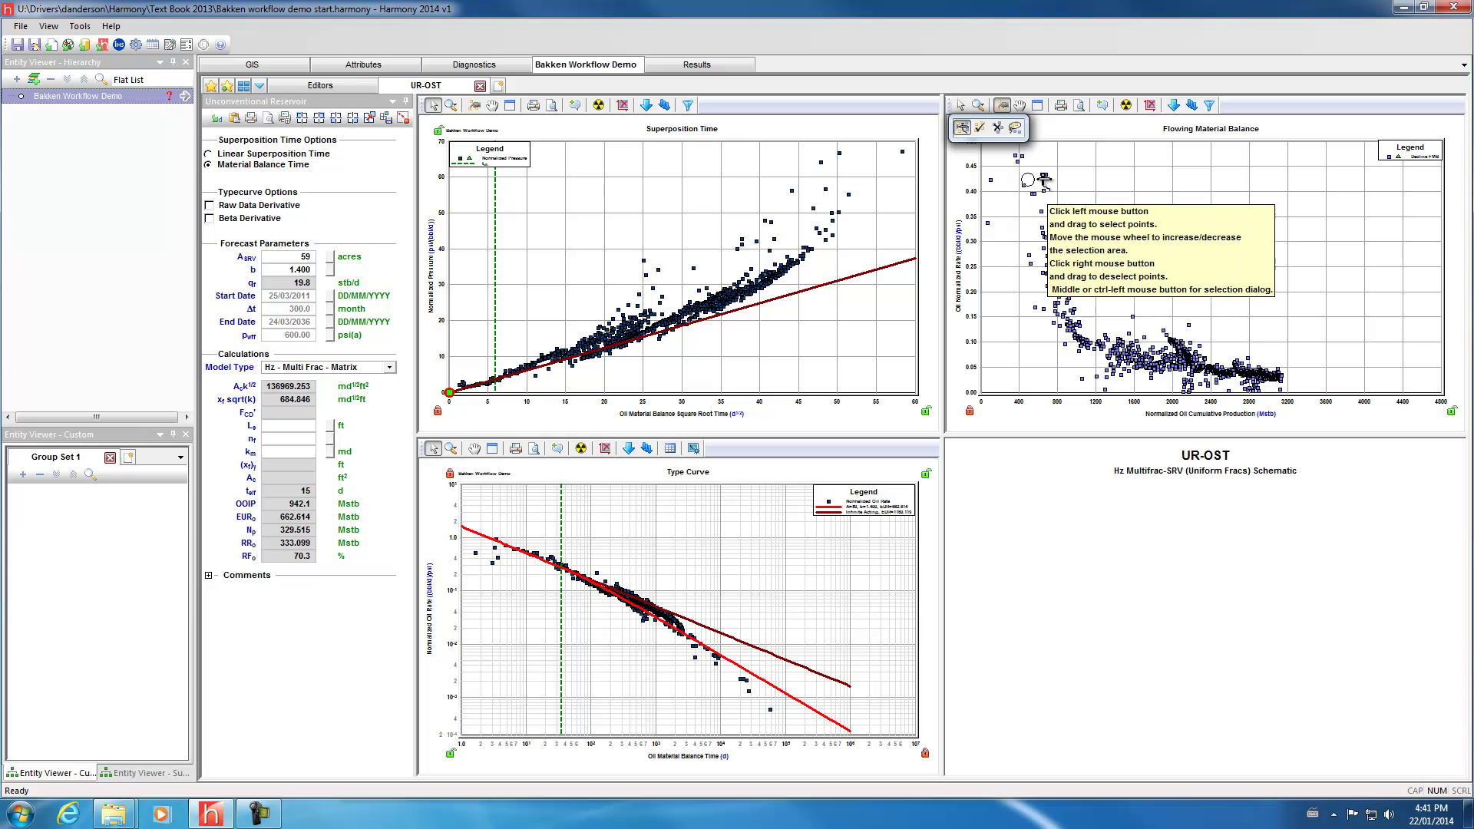
pyautogui.moveTo(1066, 323); pyautogui.dragTo(1079, 345)
pyautogui.moveTo(971, 259); pyautogui.dragTo(971, 309)
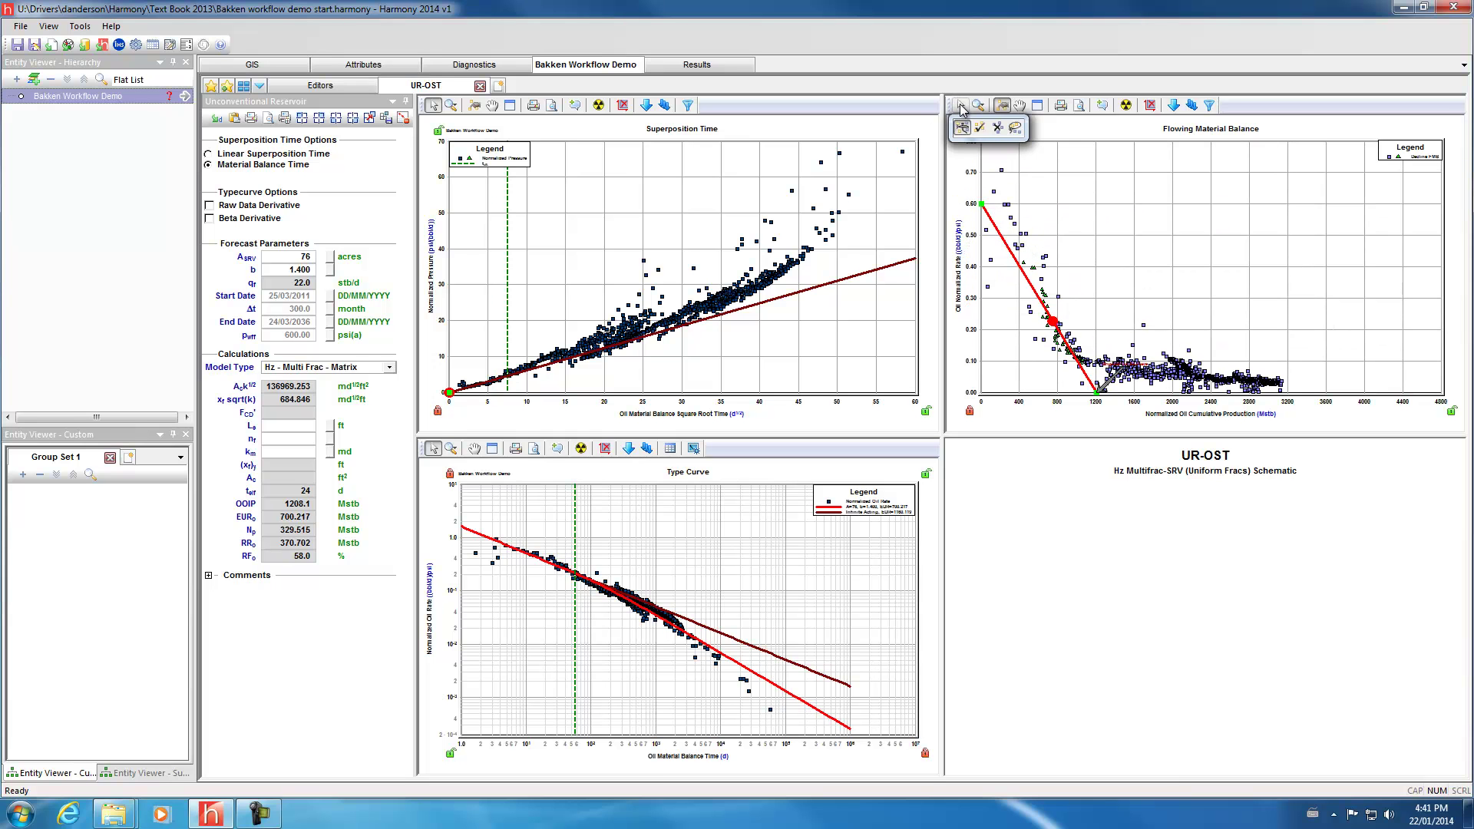
pyautogui.moveTo(999, 243); pyautogui.dragTo(1004, 235)
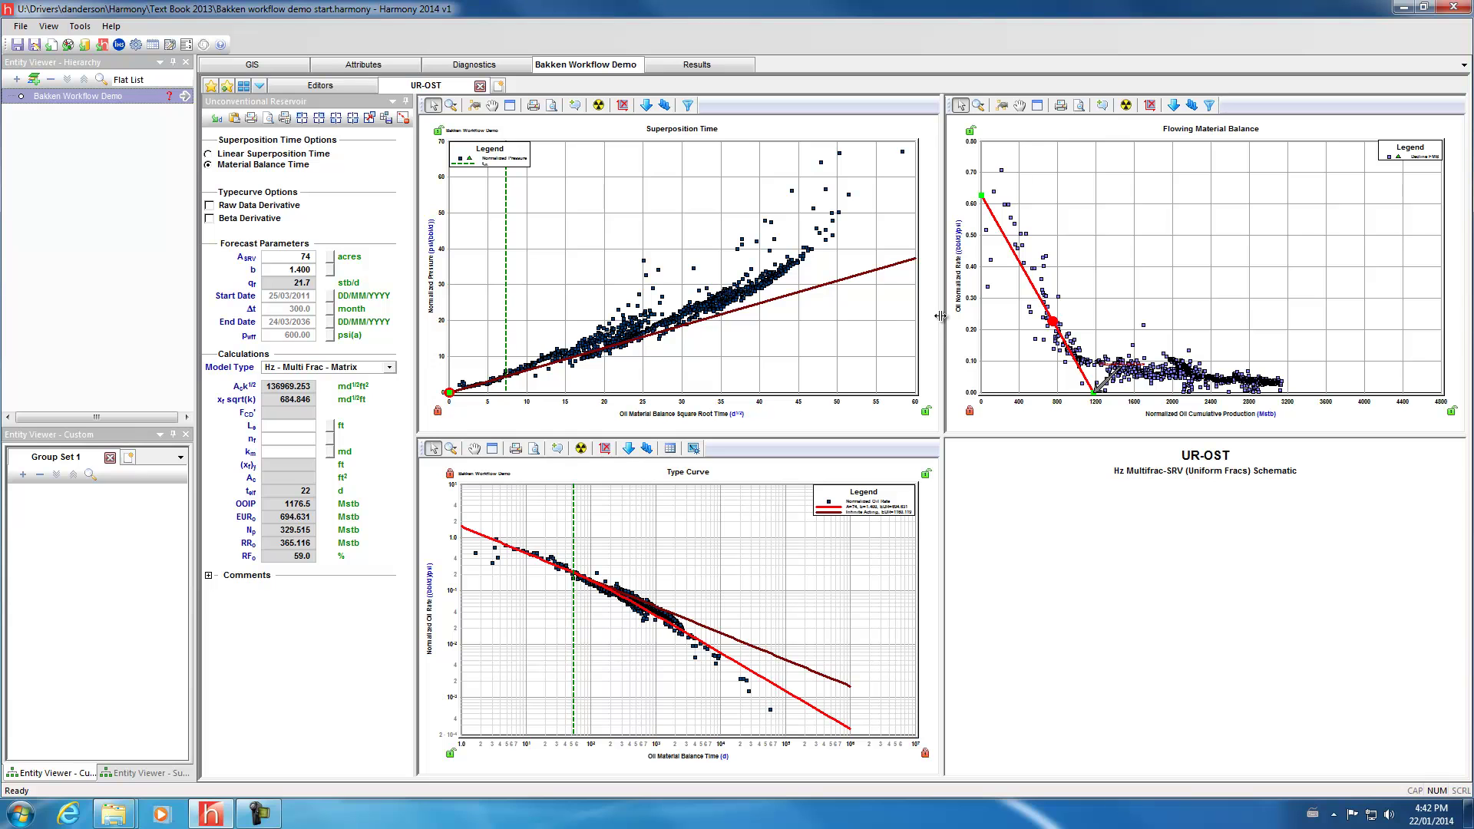
# Set the effective well length to 10000 ft with 35 fractures, and rename the UR-OST analysis as Flow Regime ID.
pyautogui.click(270, 428)
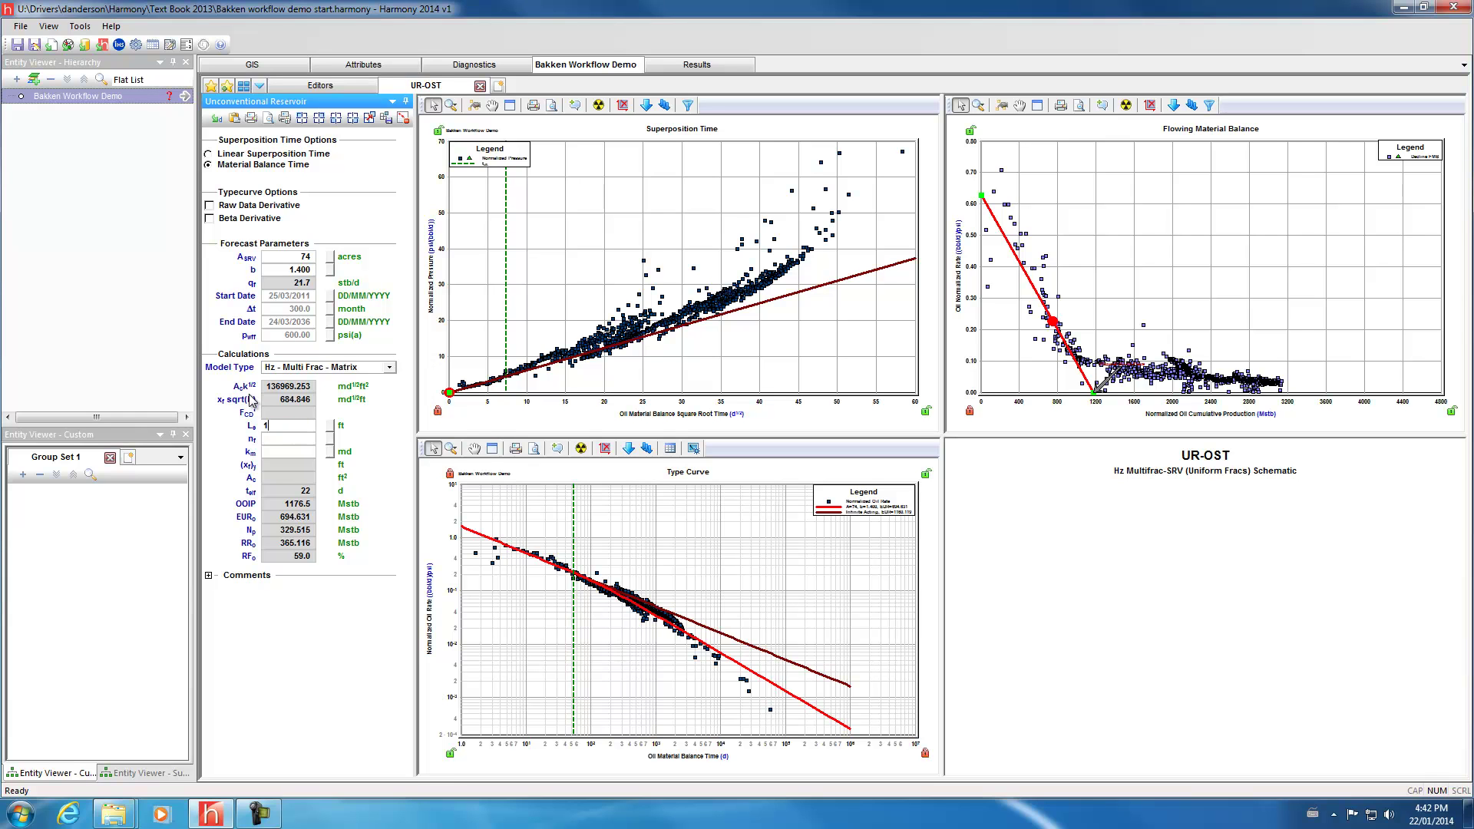
pyautogui.click(280, 438)
pyautogui.click(281, 456)
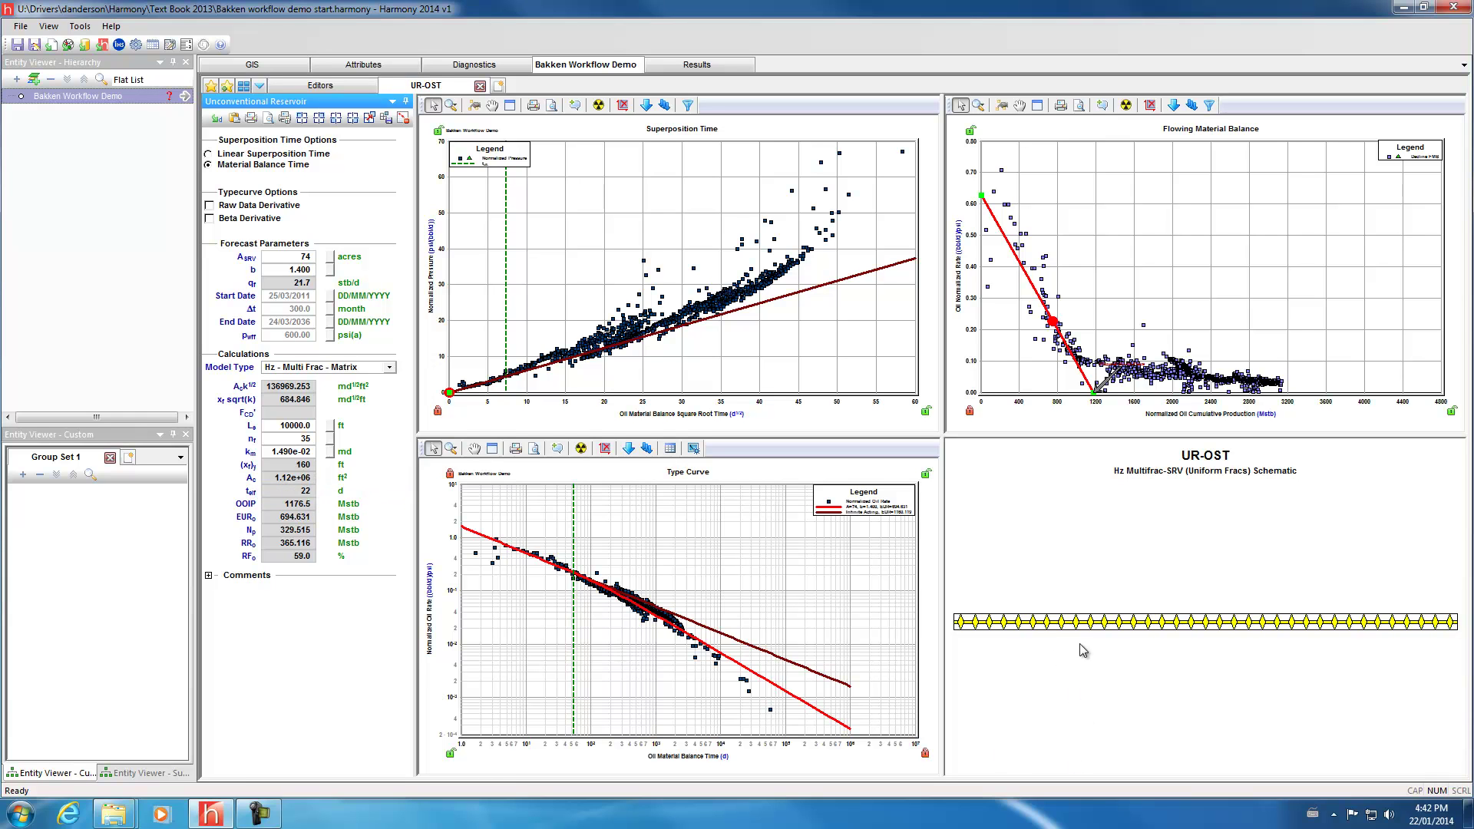
pyautogui.rightClick(425, 86)
pyautogui.click(457, 93)
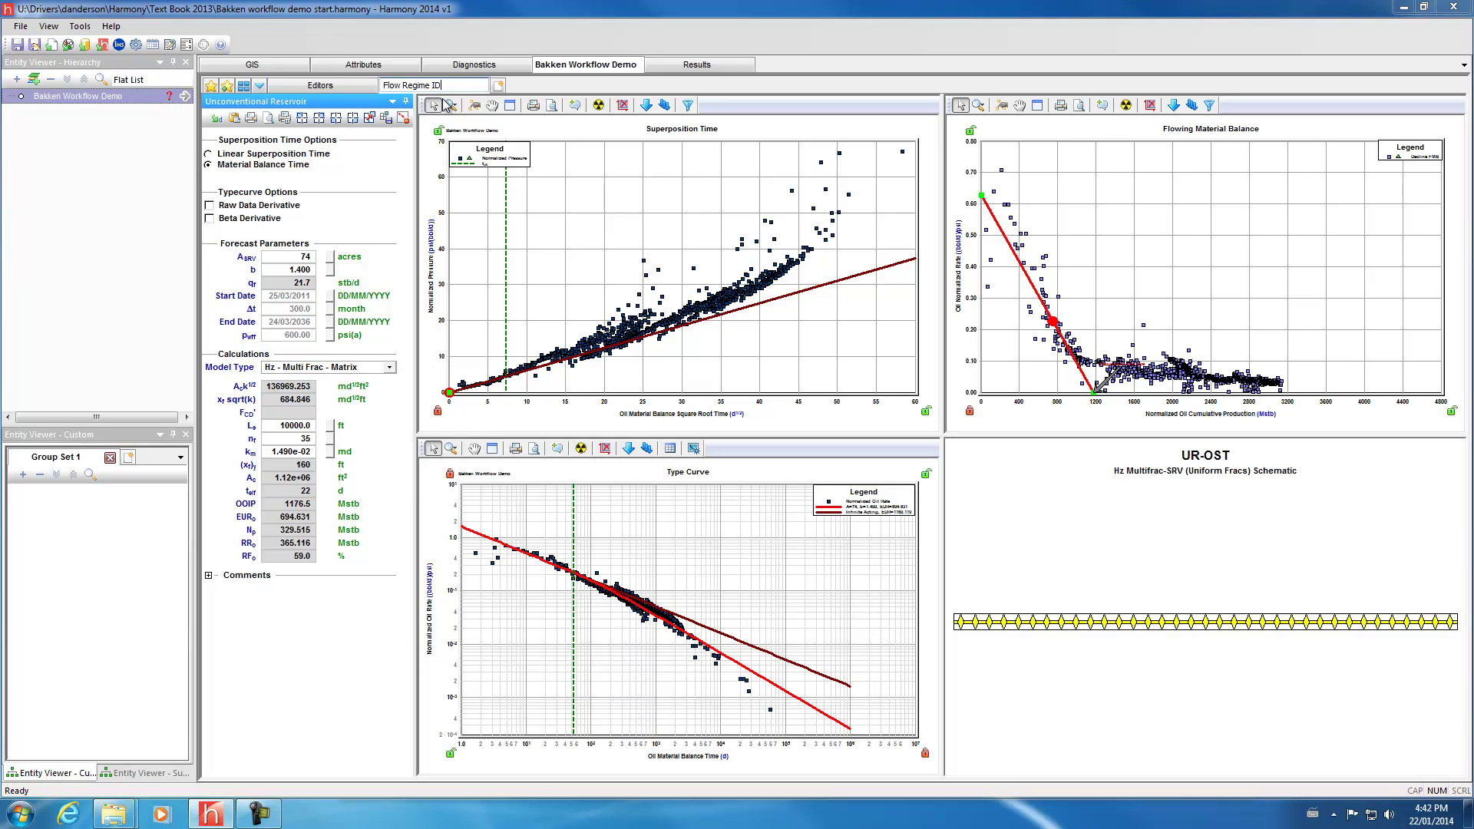
# Create an oil FMB analysis and fit its line through the late data, reaching the cumulative axis at about 4400 Mstb.
pyautogui.click(497, 87)
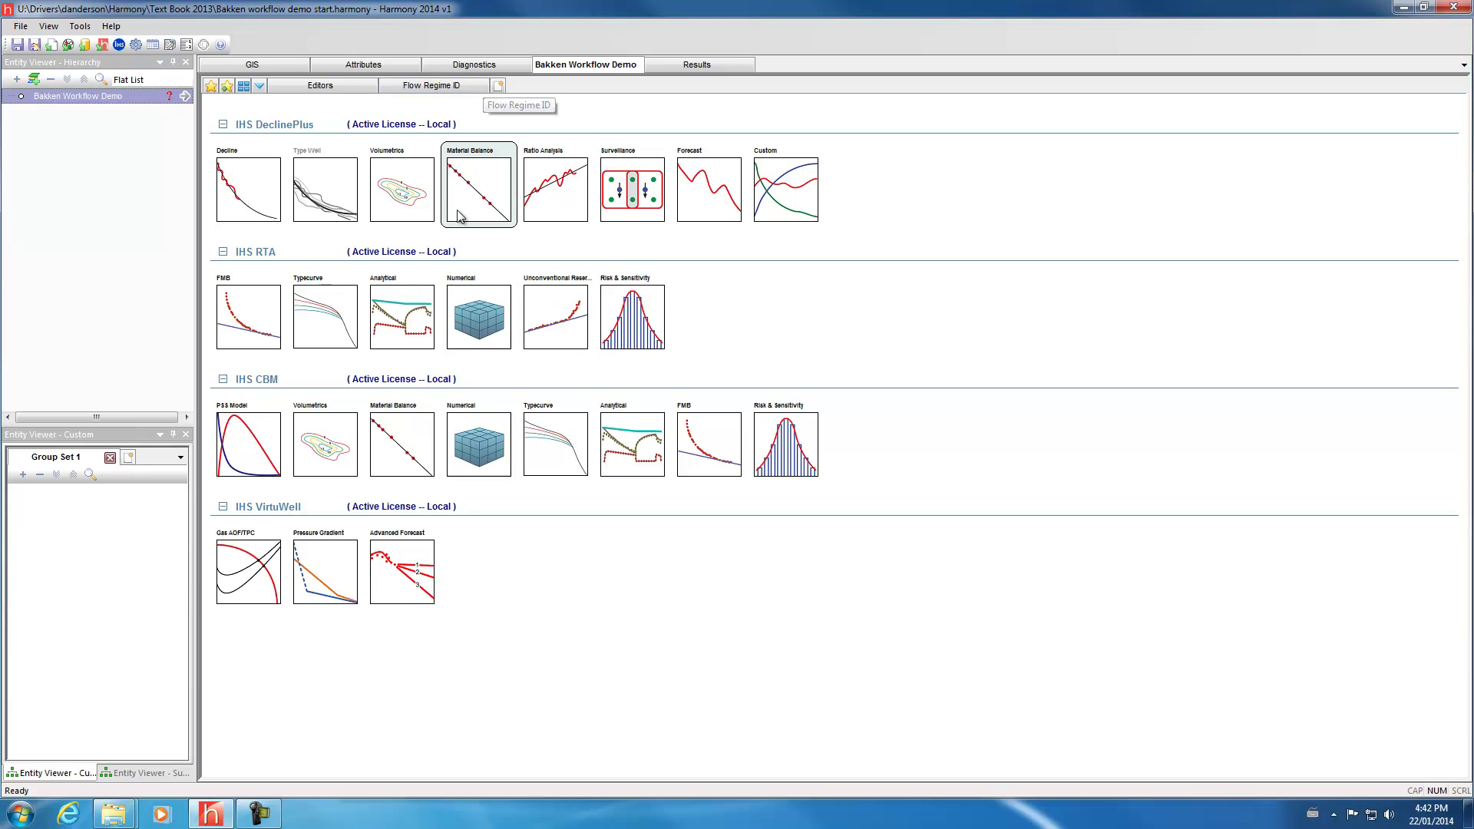
pyautogui.click(236, 323)
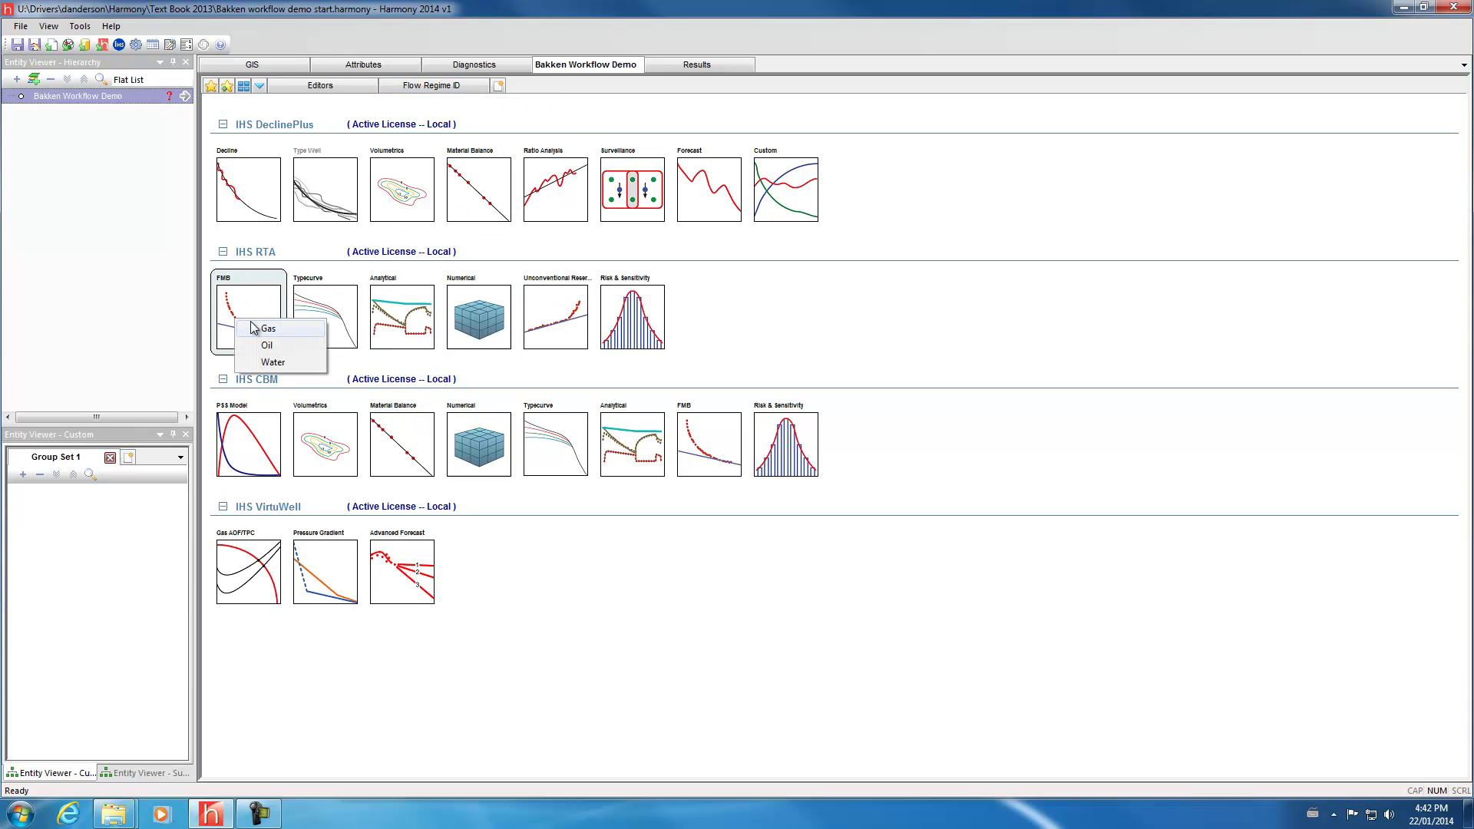
pyautogui.click(265, 346)
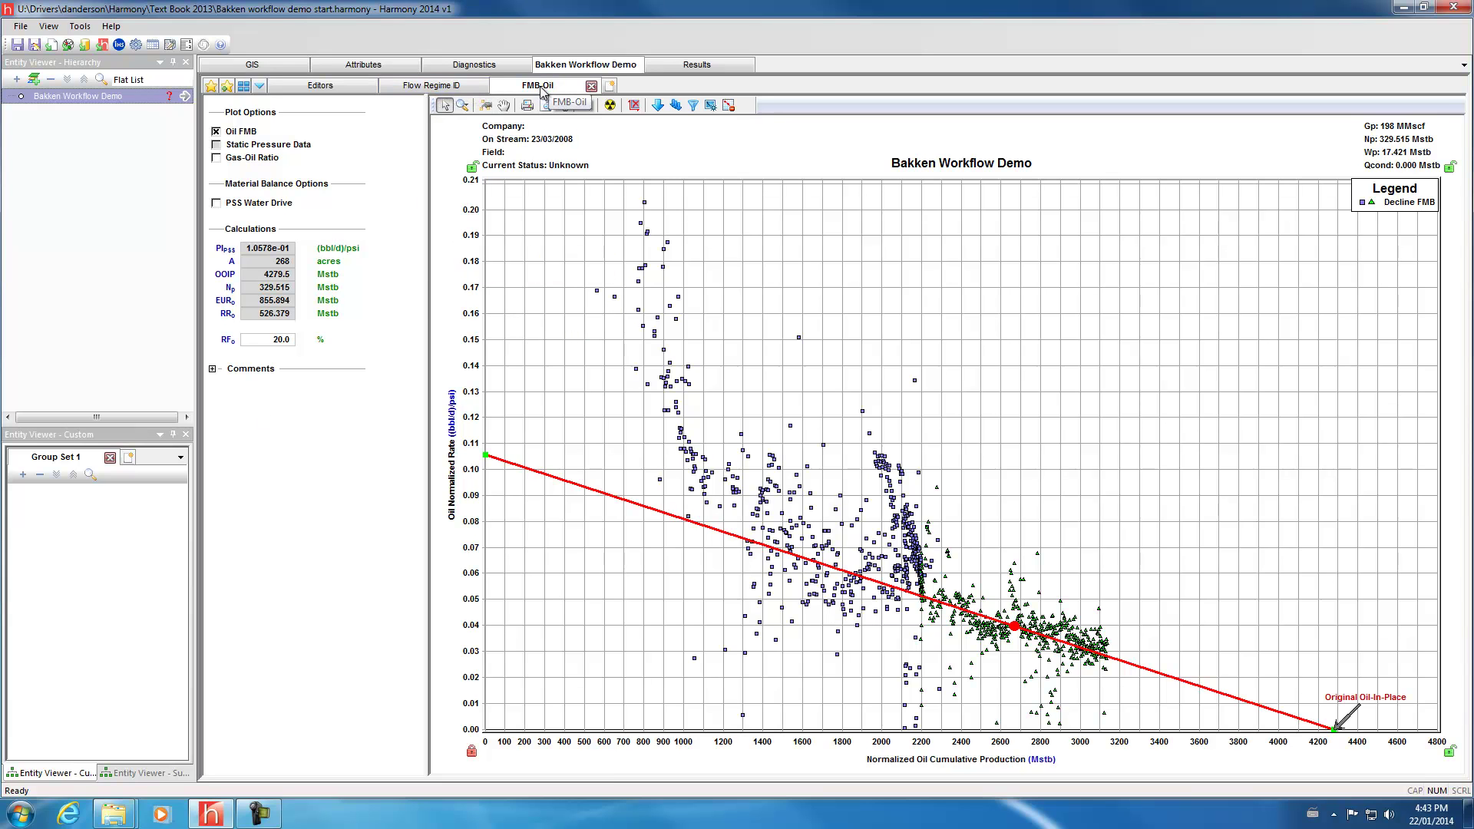
pyautogui.moveTo(568, 481)
pyautogui.mouseDown()
pyautogui.moveTo(579, 517)
pyautogui.moveTo(581, 495)
pyautogui.mouseUp()
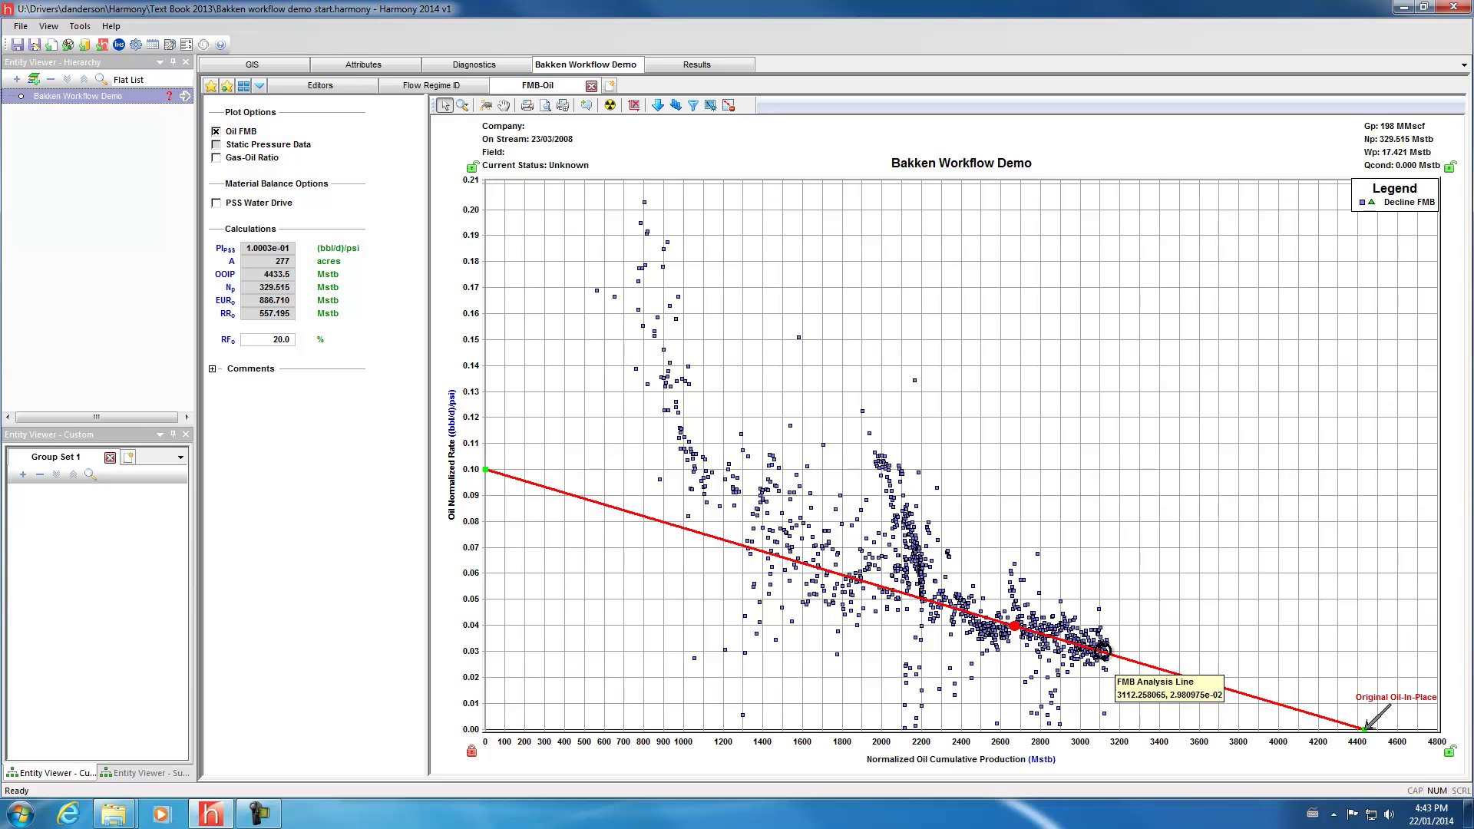
pyautogui.moveTo(995, 744); pyautogui.dragTo(851, 745)
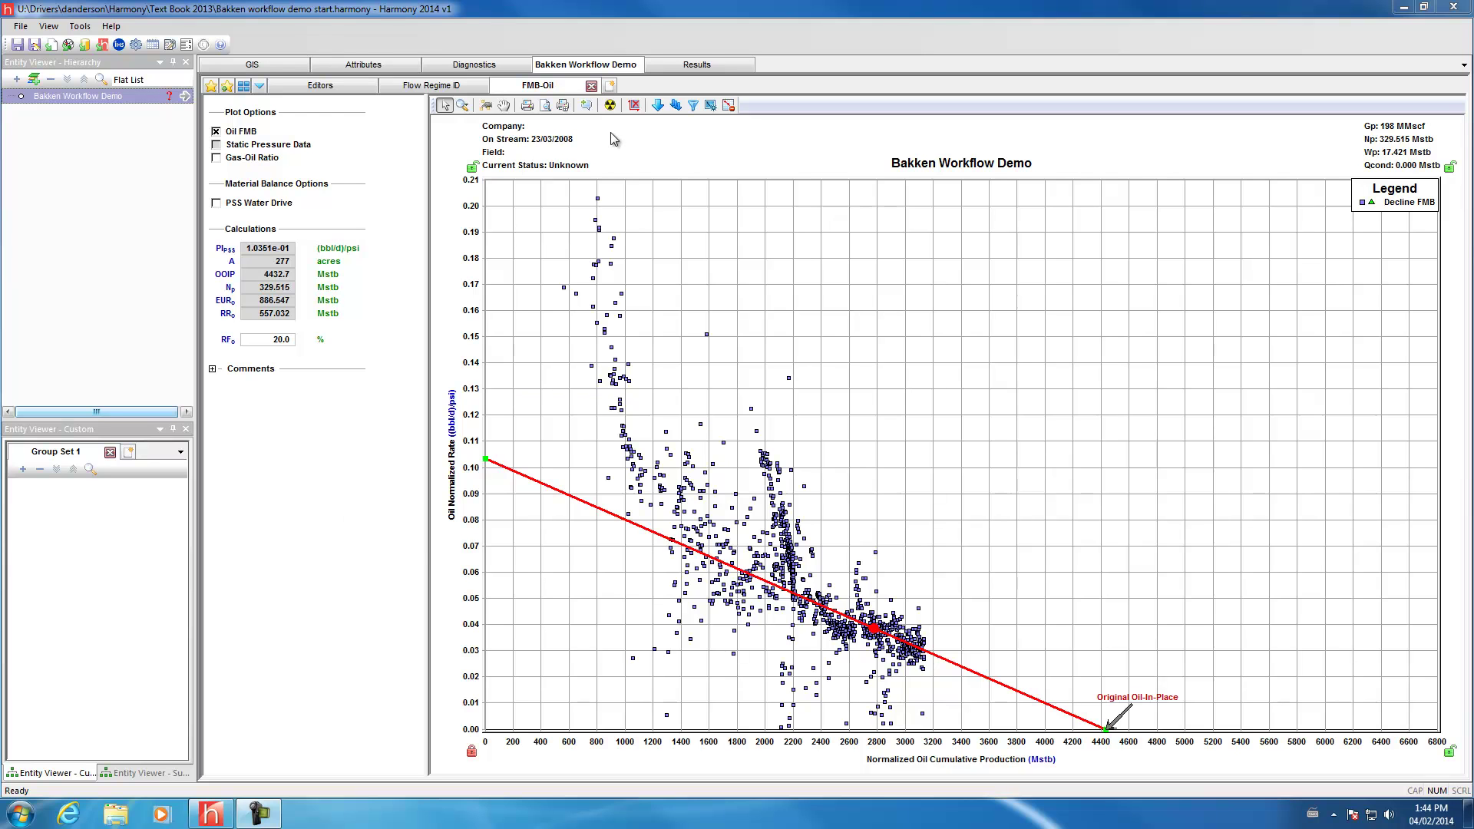
# Create an oil Analytical model of the Hz Multifrac Enhanced Frac Region type.
pyautogui.click(610, 86)
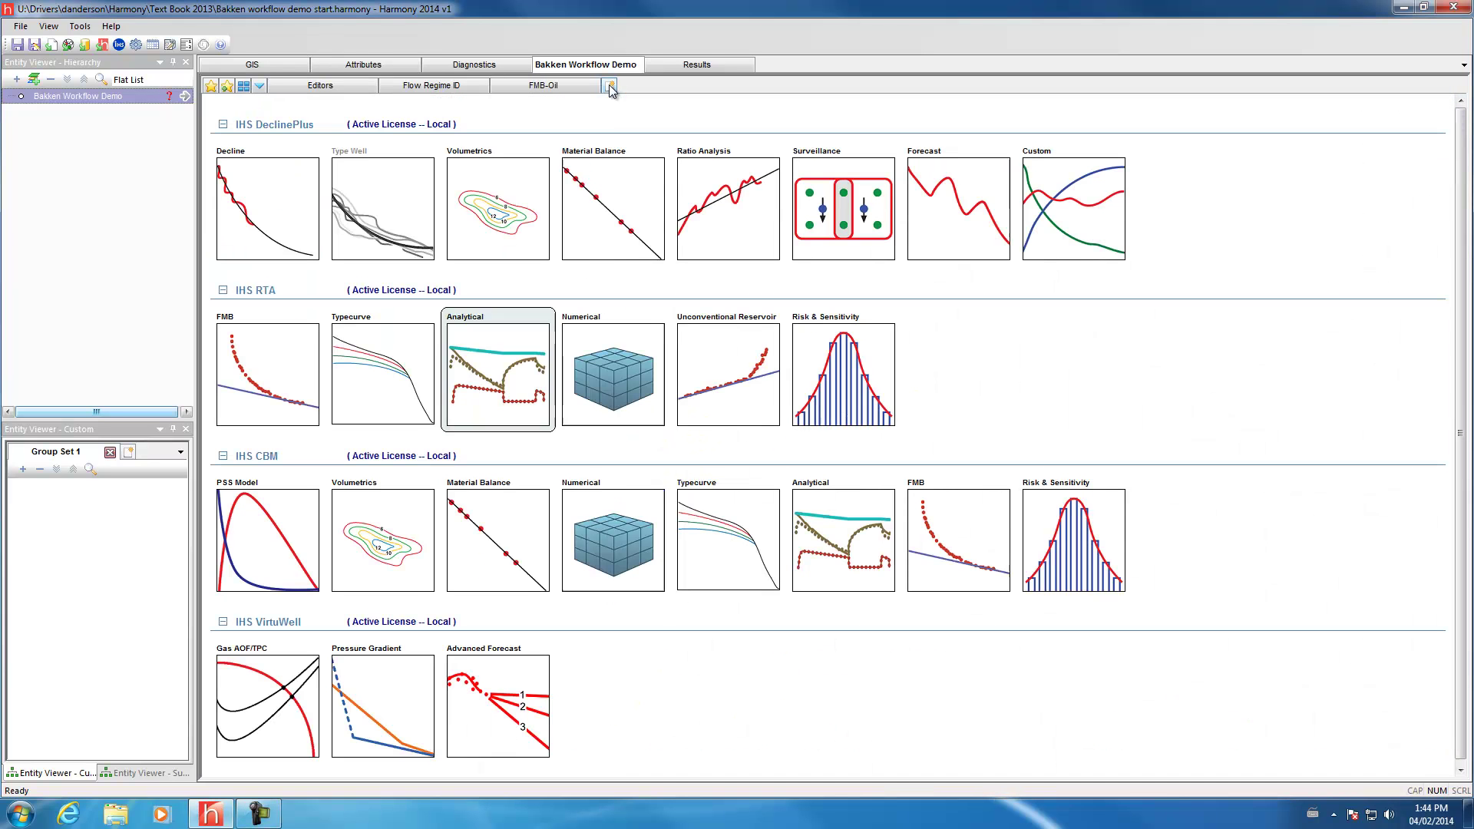
pyautogui.click(503, 370)
pyautogui.moveTo(522, 389)
pyautogui.moveTo(624, 459)
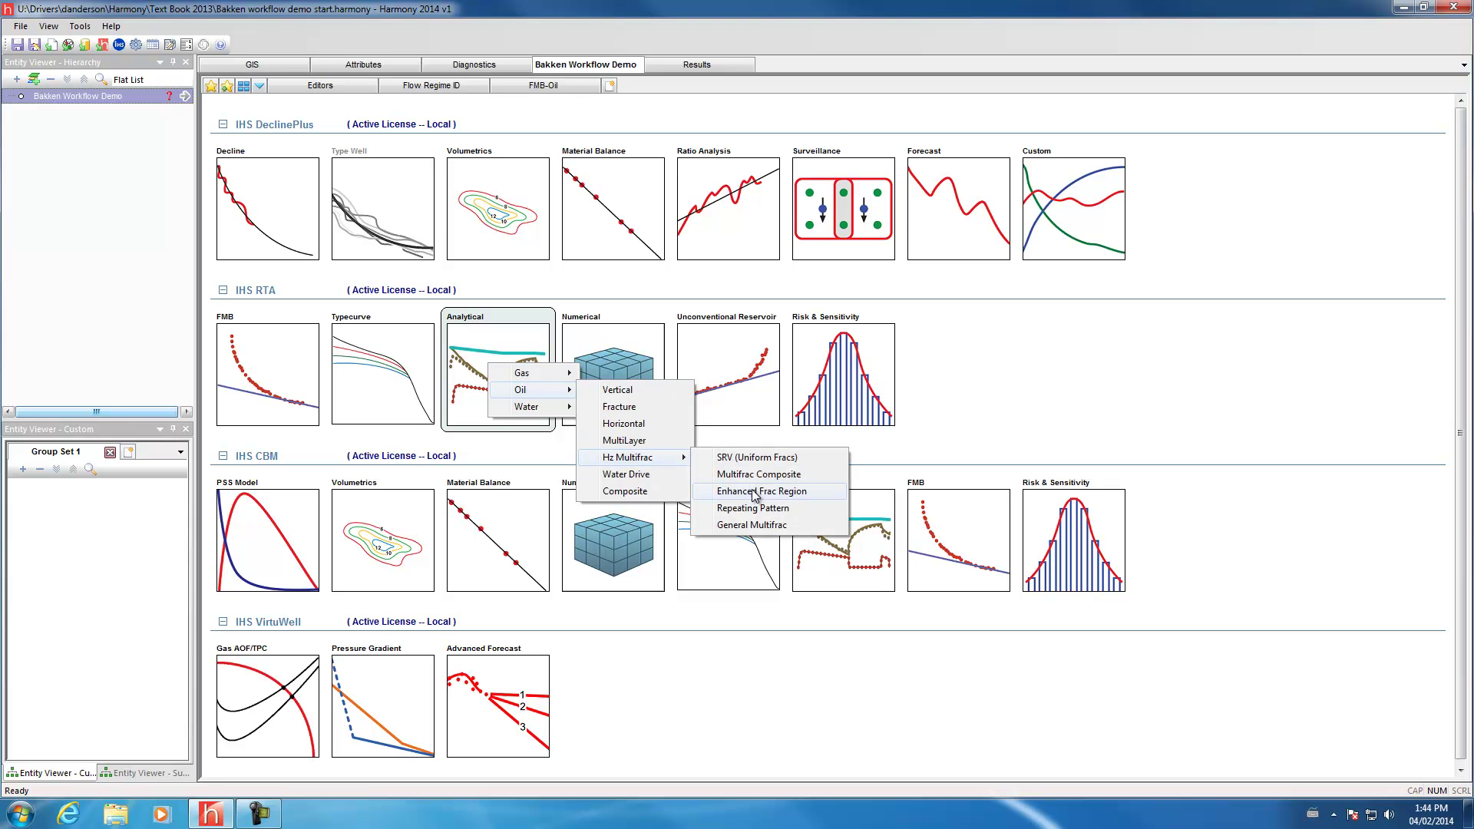
pyautogui.click(749, 497)
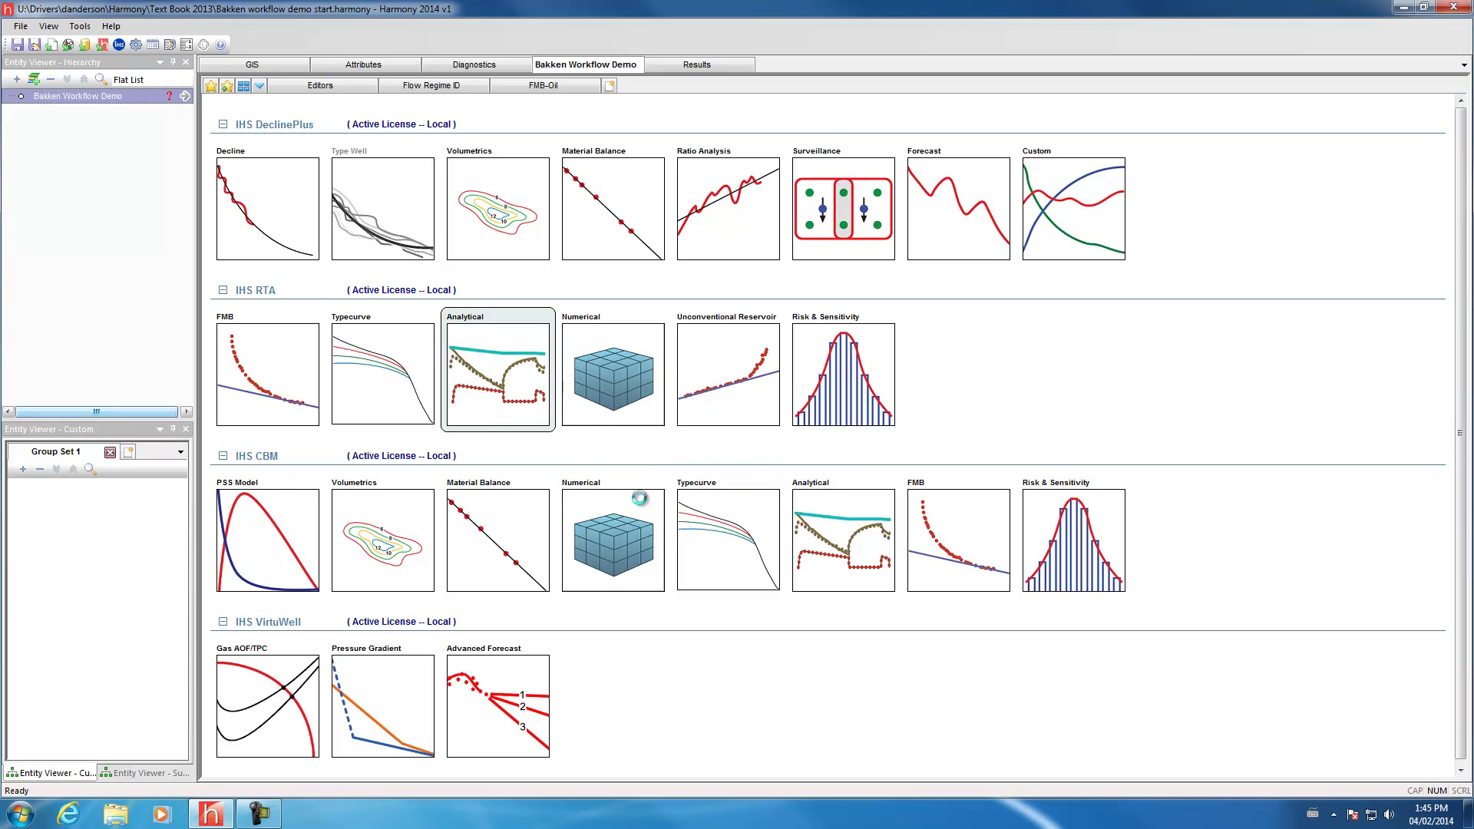
# Load the model parameters from Flow Regime ID and set the distance to the permeability boundary to its 143 ft default.
pyautogui.click(214, 108)
pyautogui.click(243, 126)
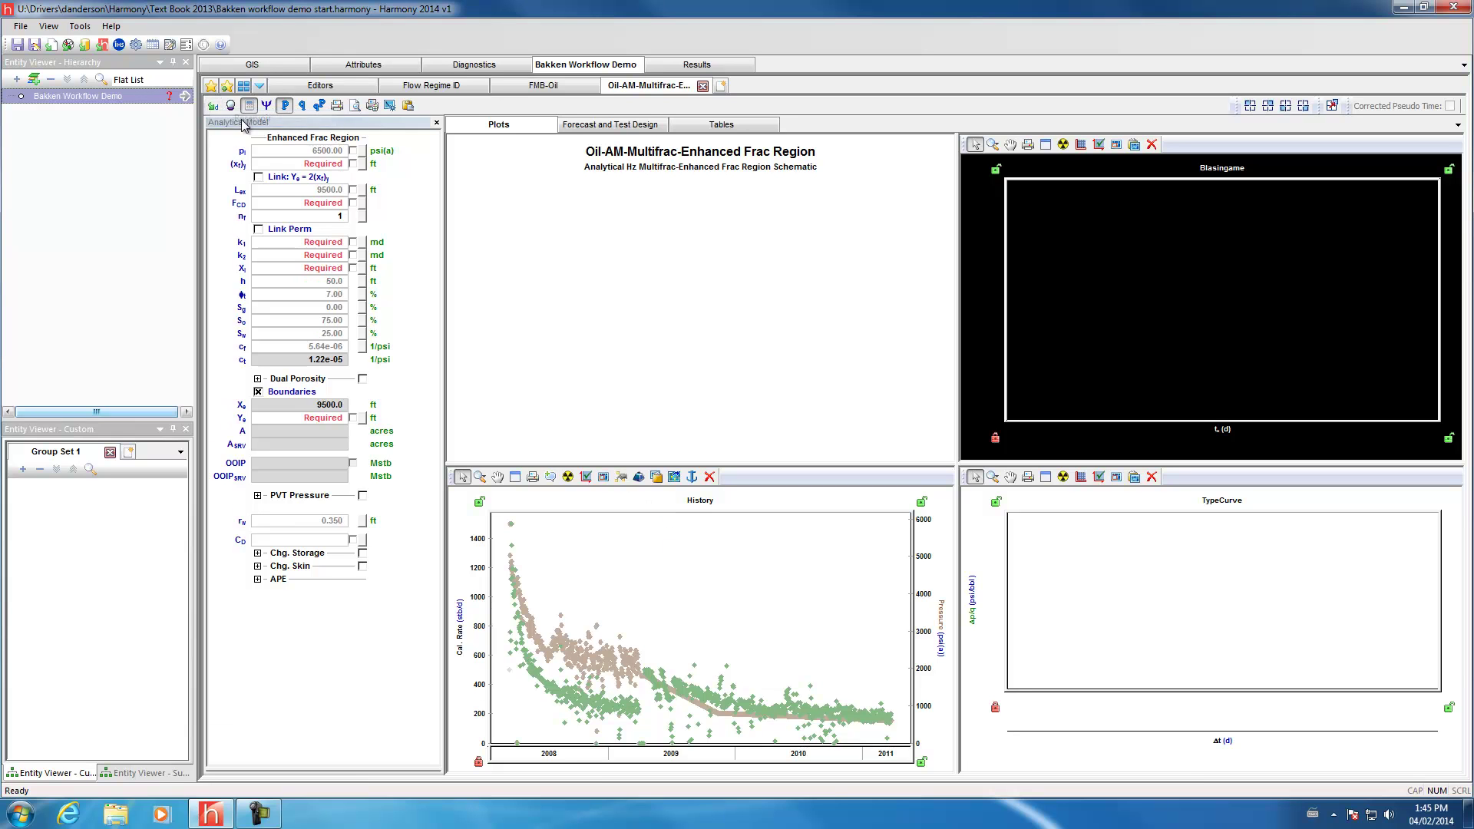
pyautogui.click(214, 105)
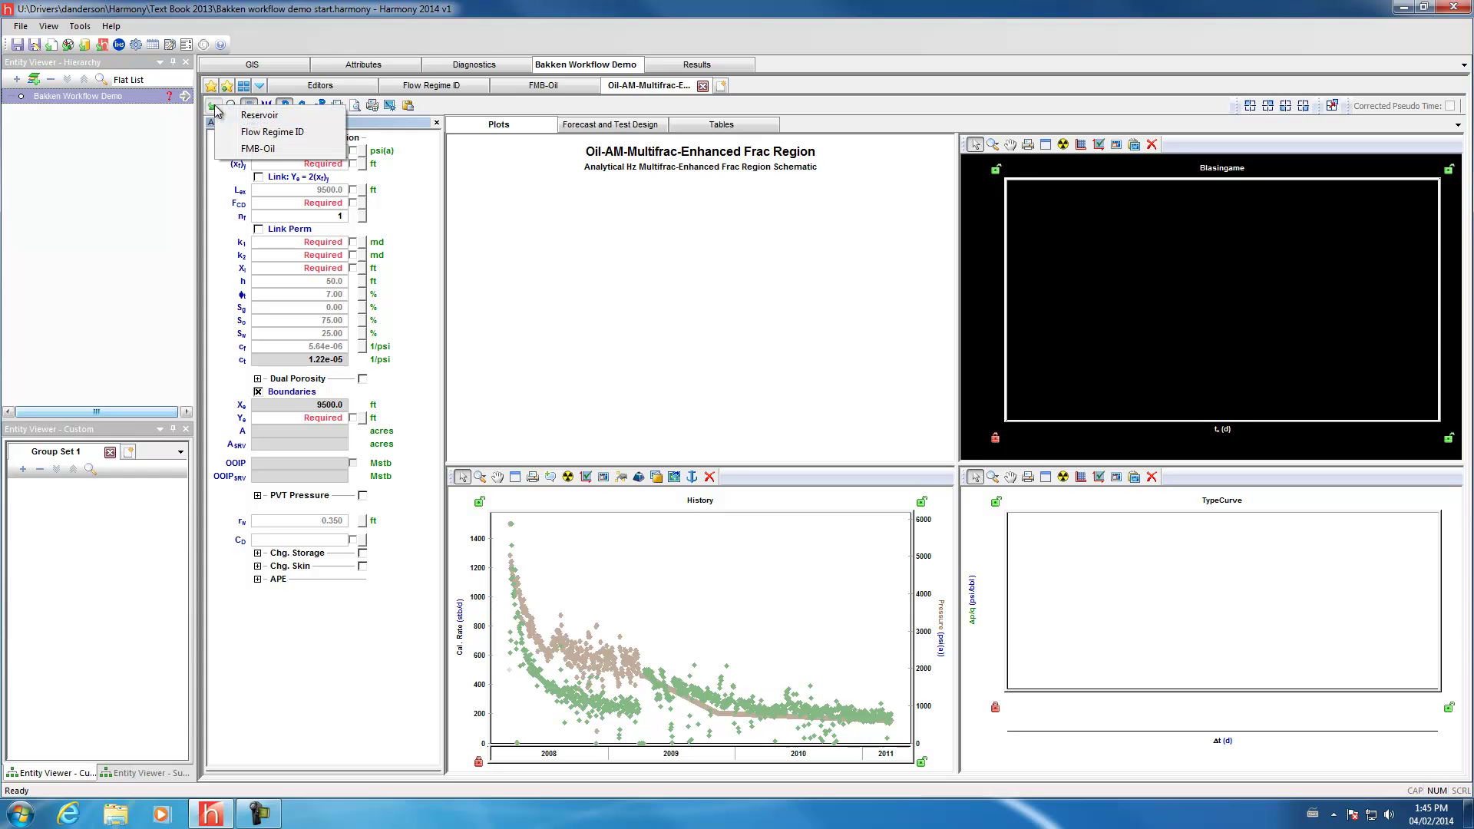
pyautogui.click(271, 133)
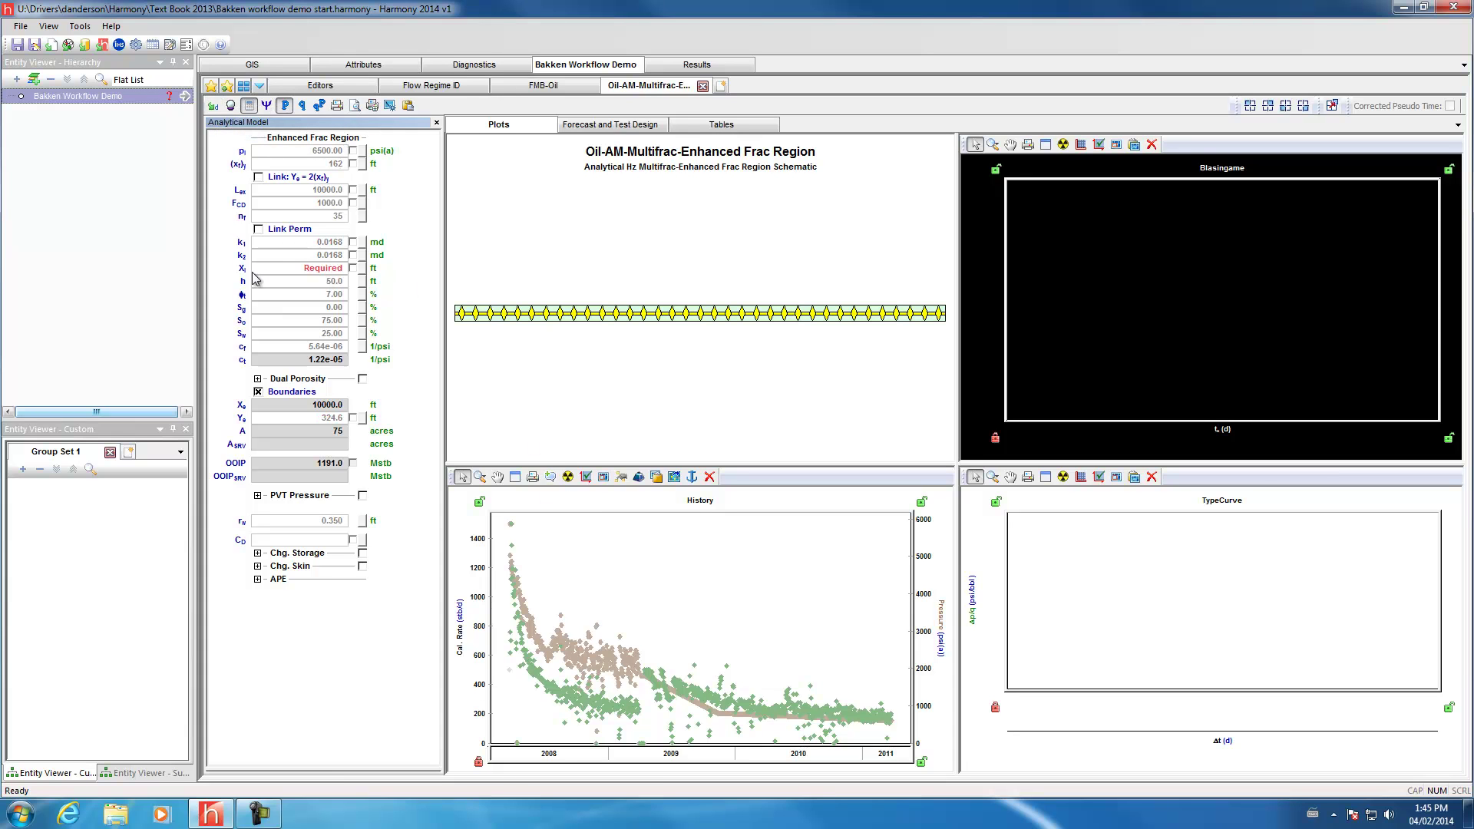
pyautogui.click(362, 271)
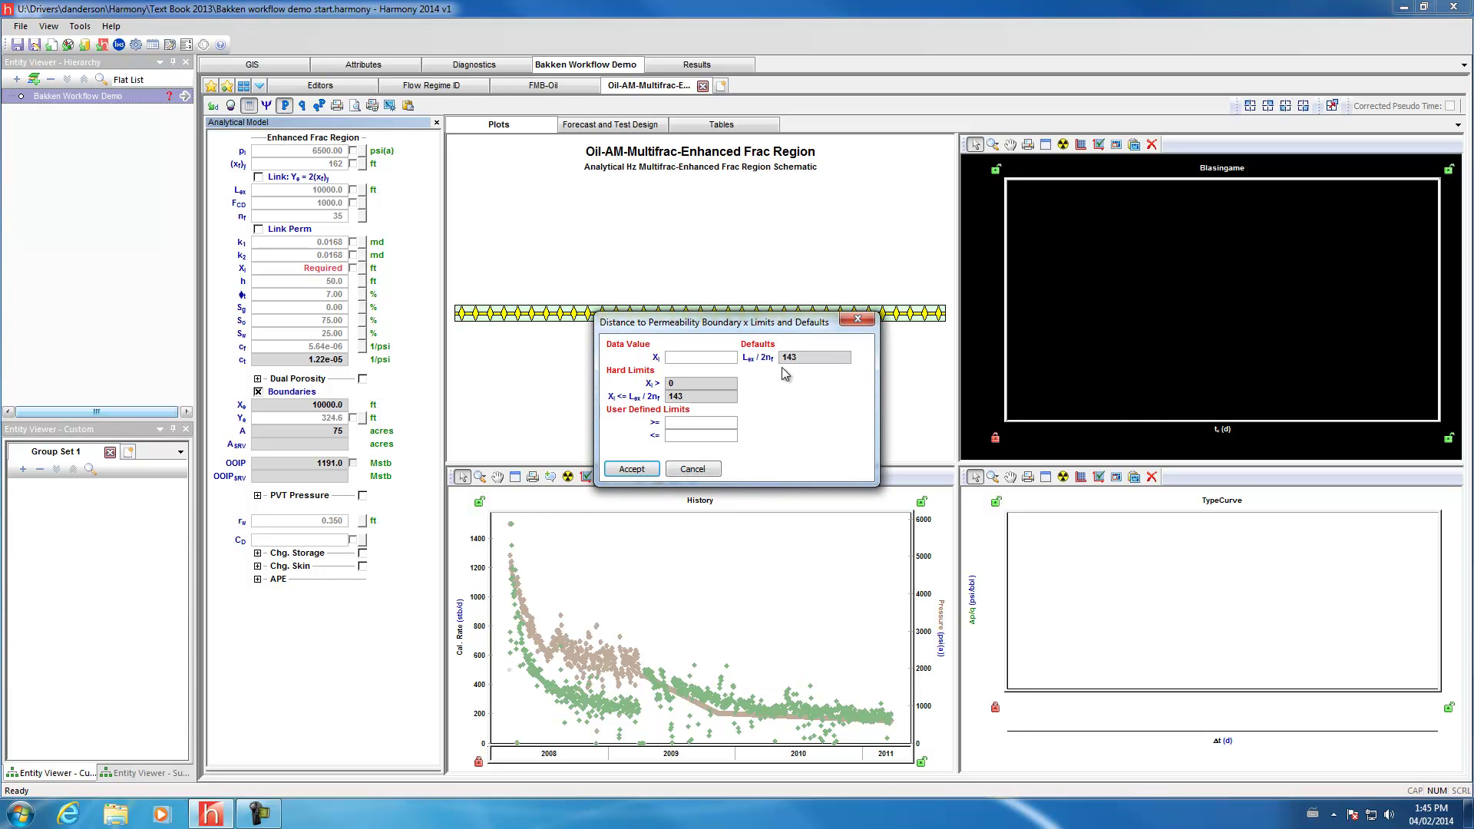
pyautogui.click(629, 469)
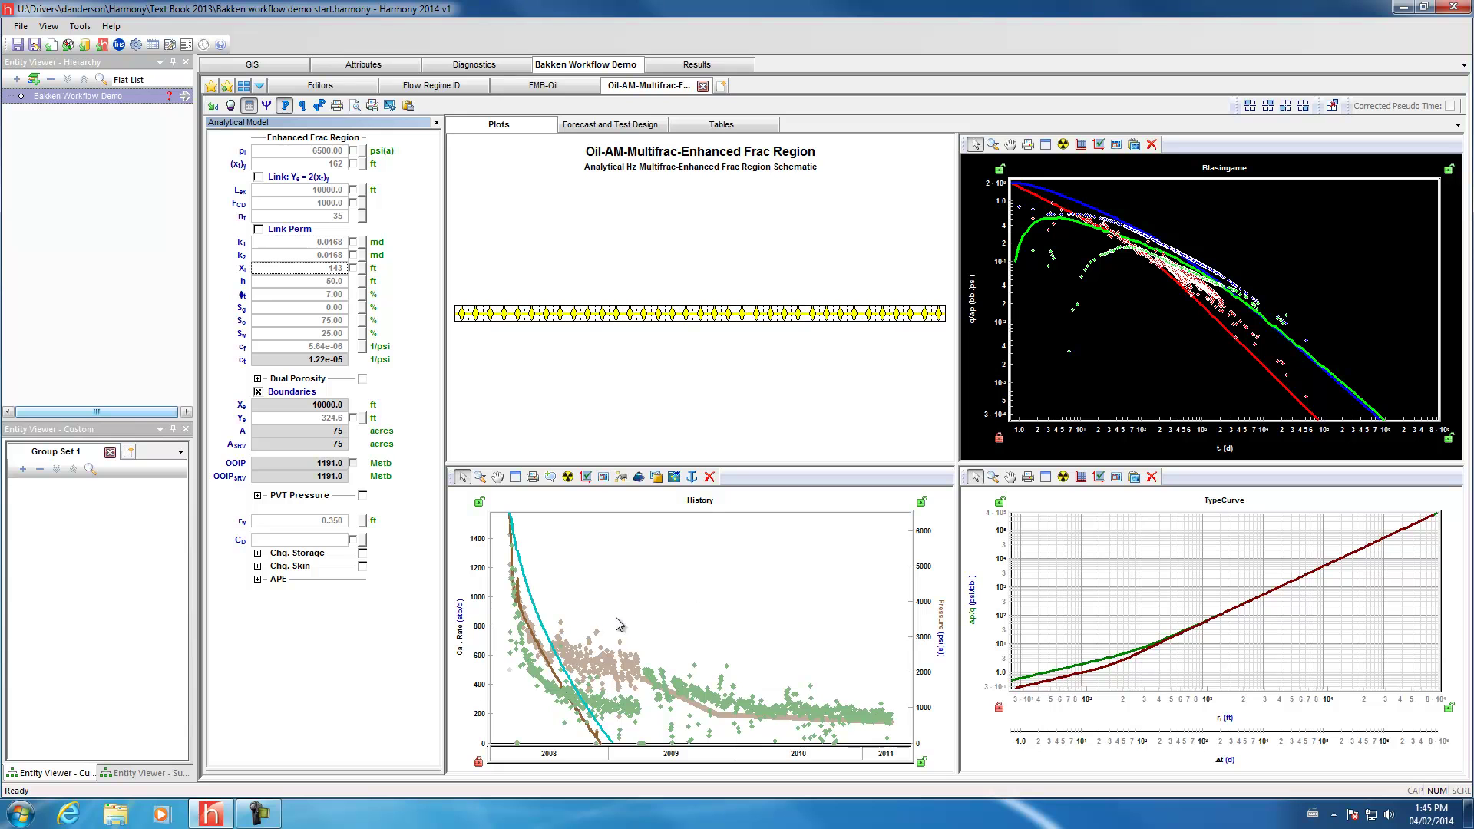
# Rescale the enlarged History plot to a rate axis up to about 11000 stb/d and dates through 2011, consulting the Flow Regime ID analysis.
pyautogui.click(515, 476)
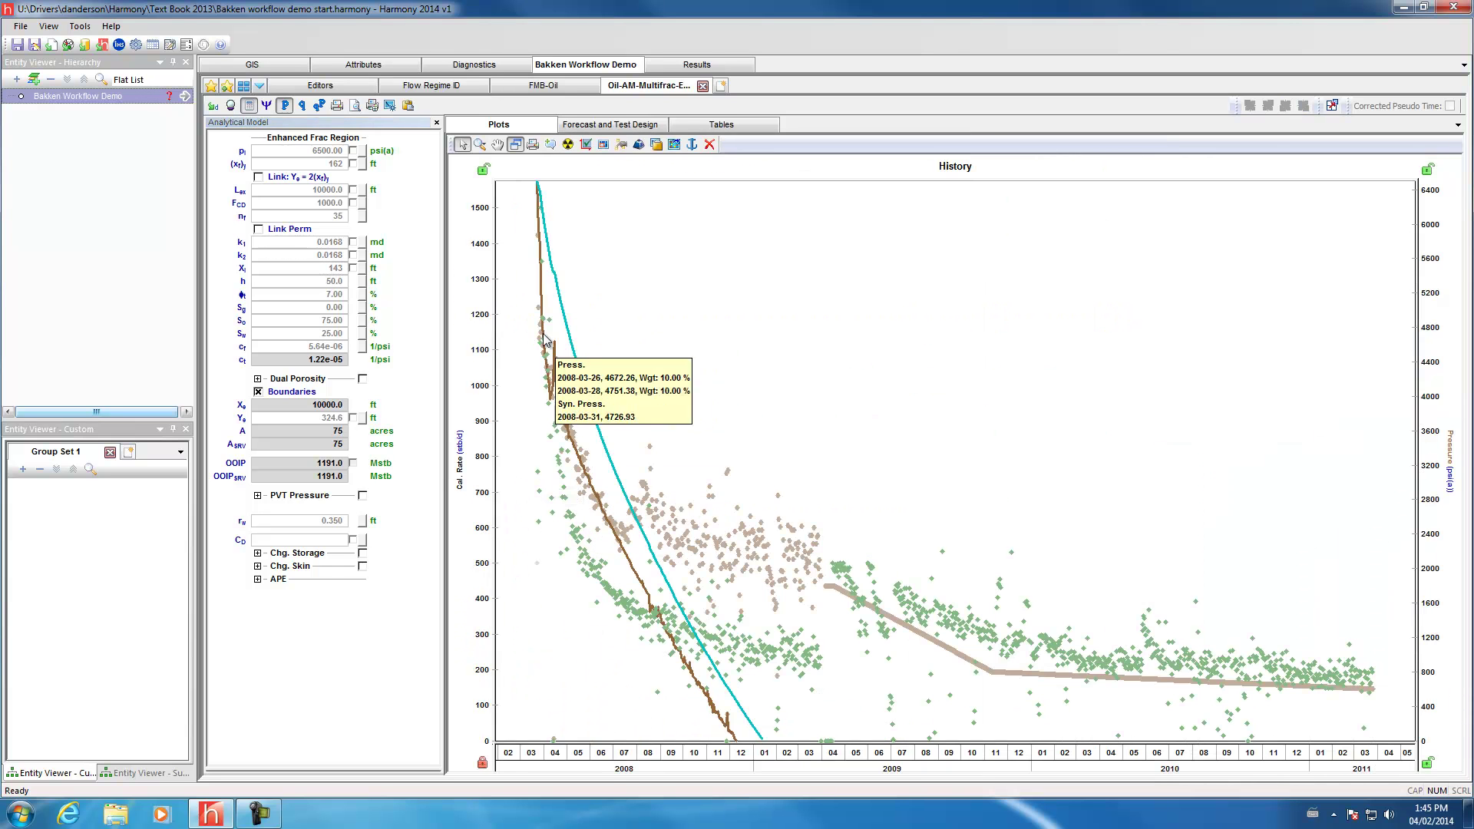
pyautogui.moveTo(599, 765); pyautogui.dragTo(611, 754)
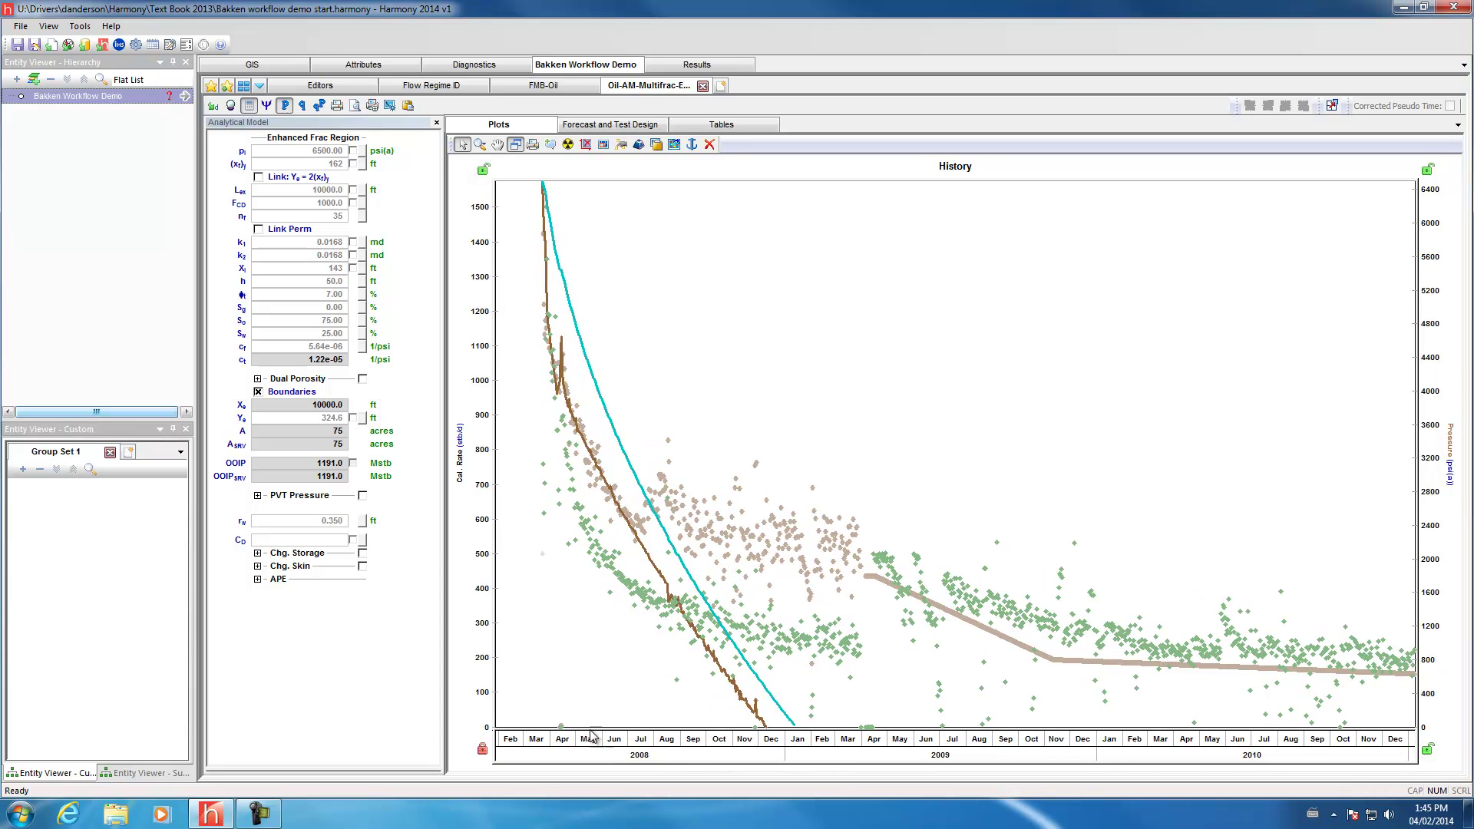
pyautogui.moveTo(481, 572); pyautogui.dragTo(481, 704)
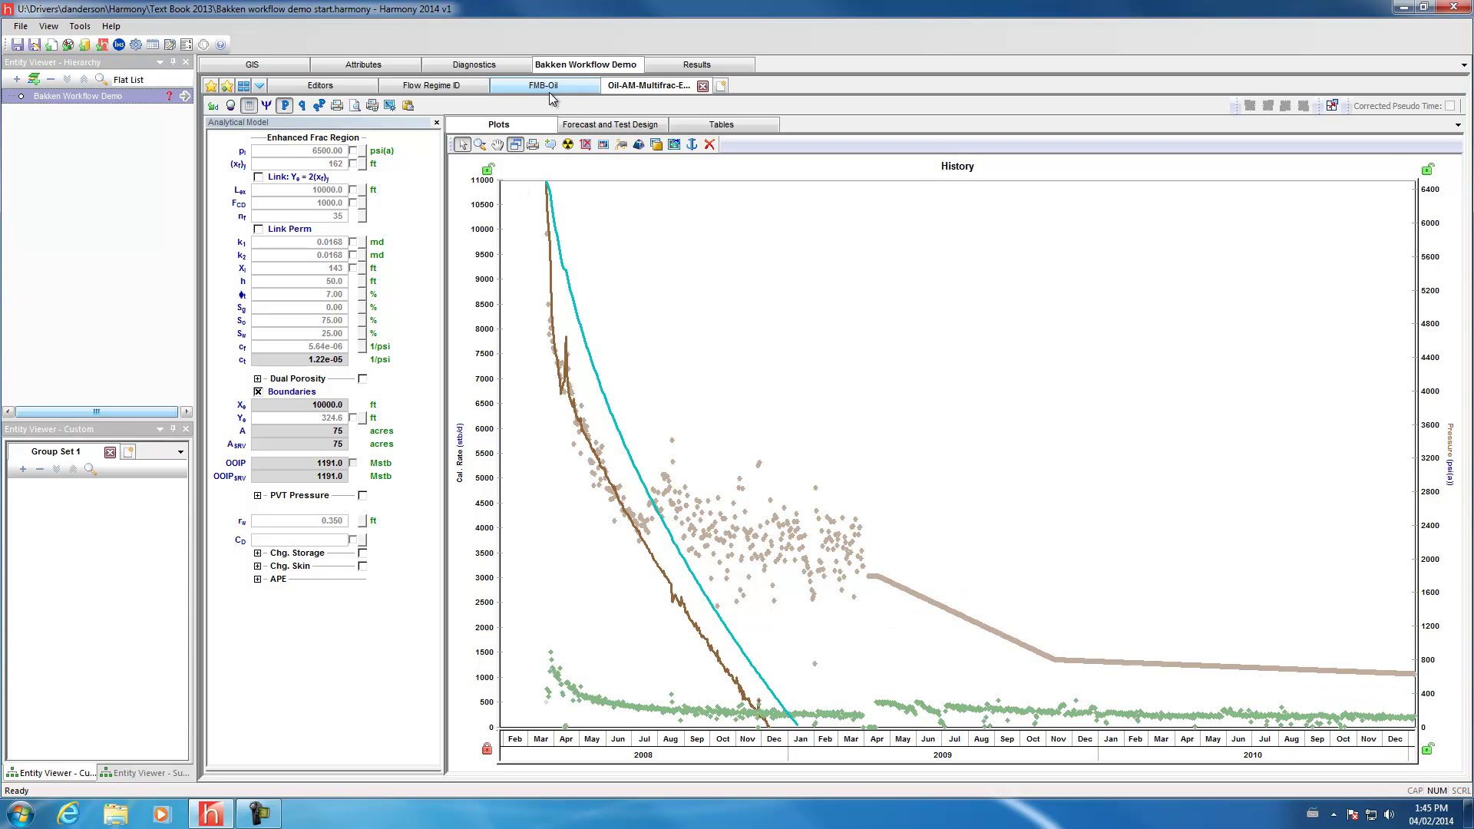
pyautogui.click(430, 85)
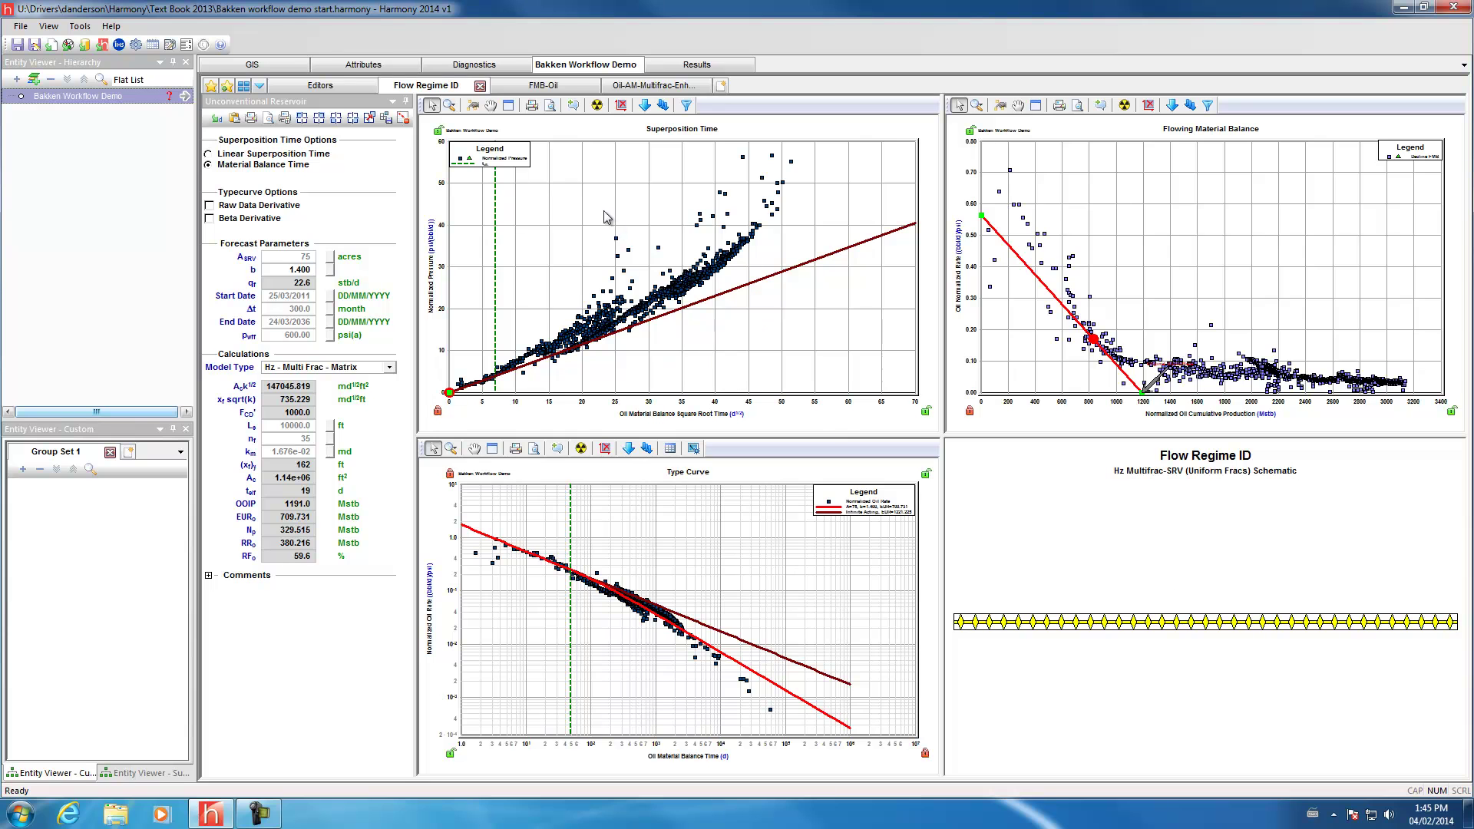
pyautogui.click(637, 86)
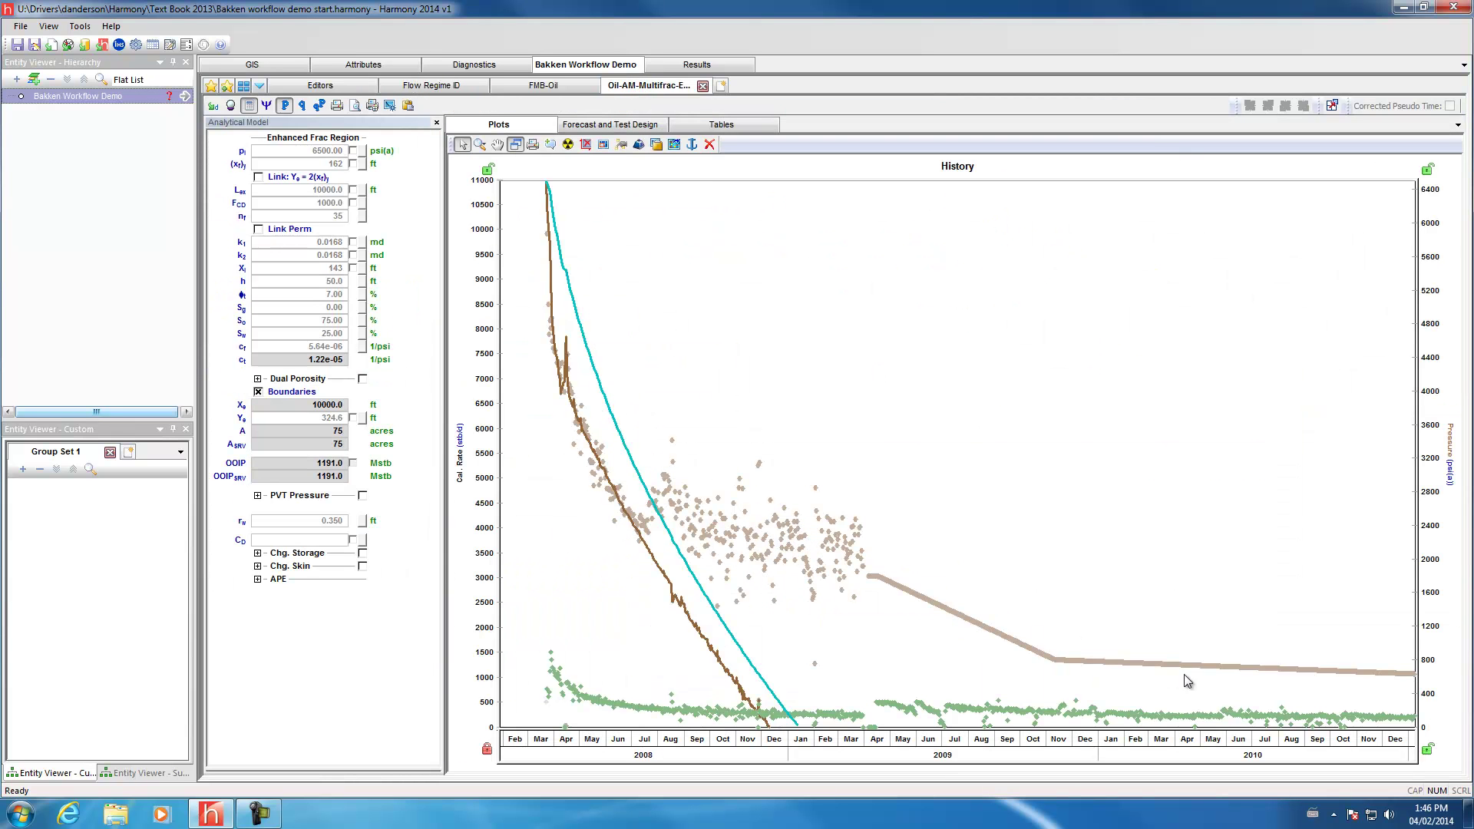
pyautogui.moveTo(1053, 729); pyautogui.dragTo(958, 731)
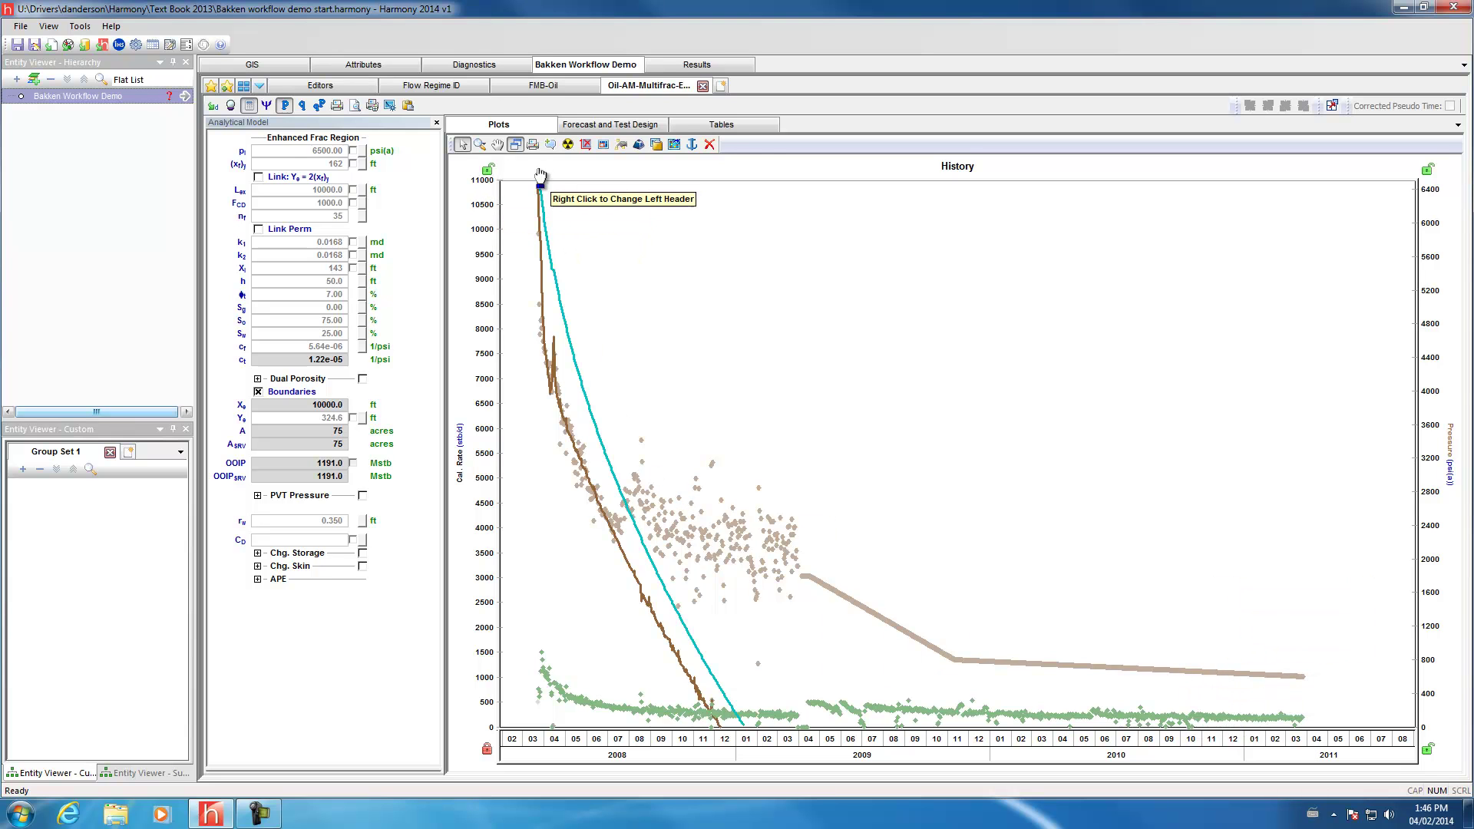
pyautogui.click(515, 145)
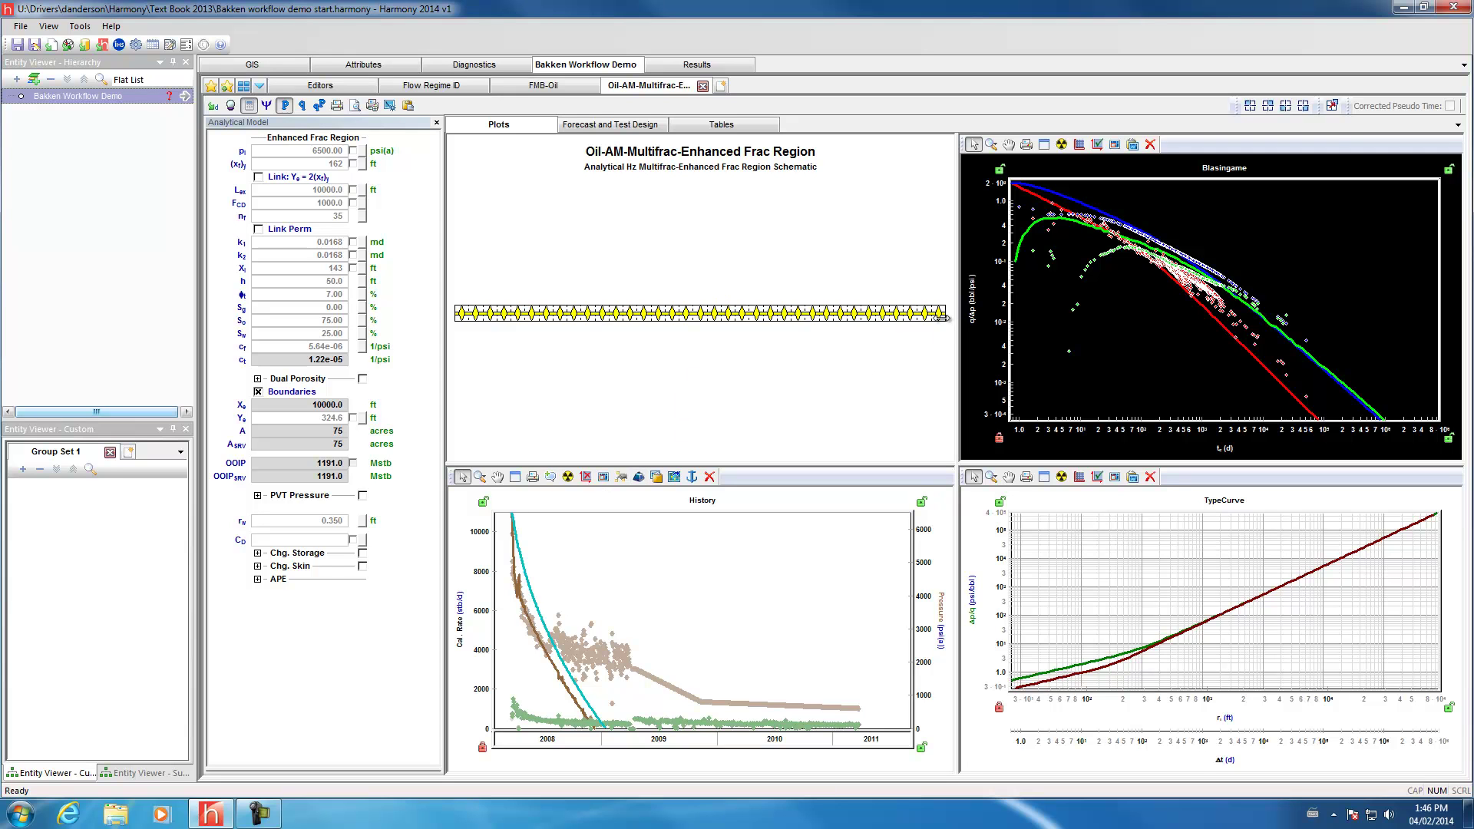
# Widen the reservoir beyond the fractures and set its width Ye to 1220 ft, using the FMB-Oil original oil-in-place as reference.
pyautogui.moveTo(941, 299); pyautogui.dragTo(954, 281)
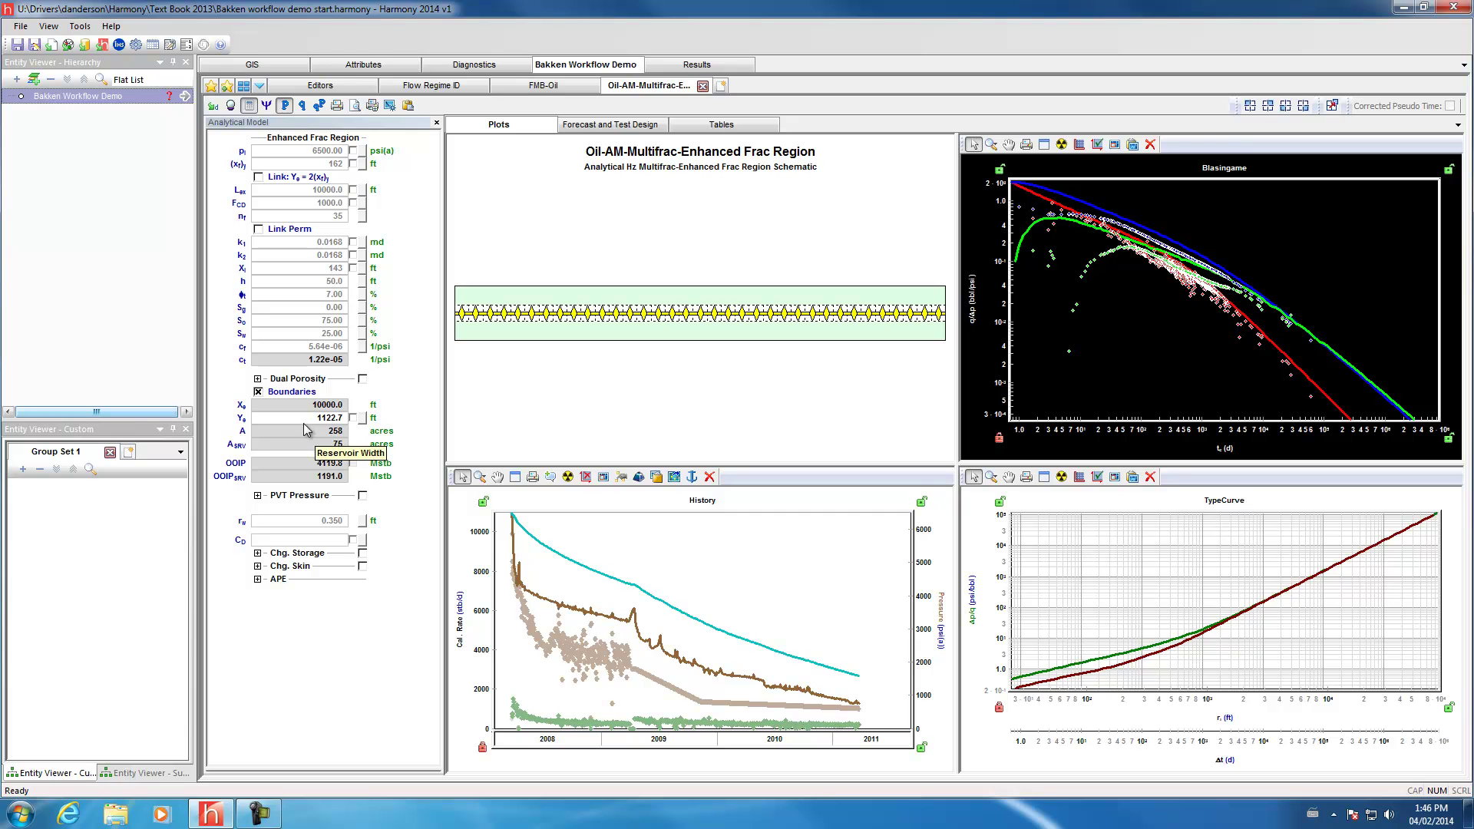
pyautogui.click(542, 85)
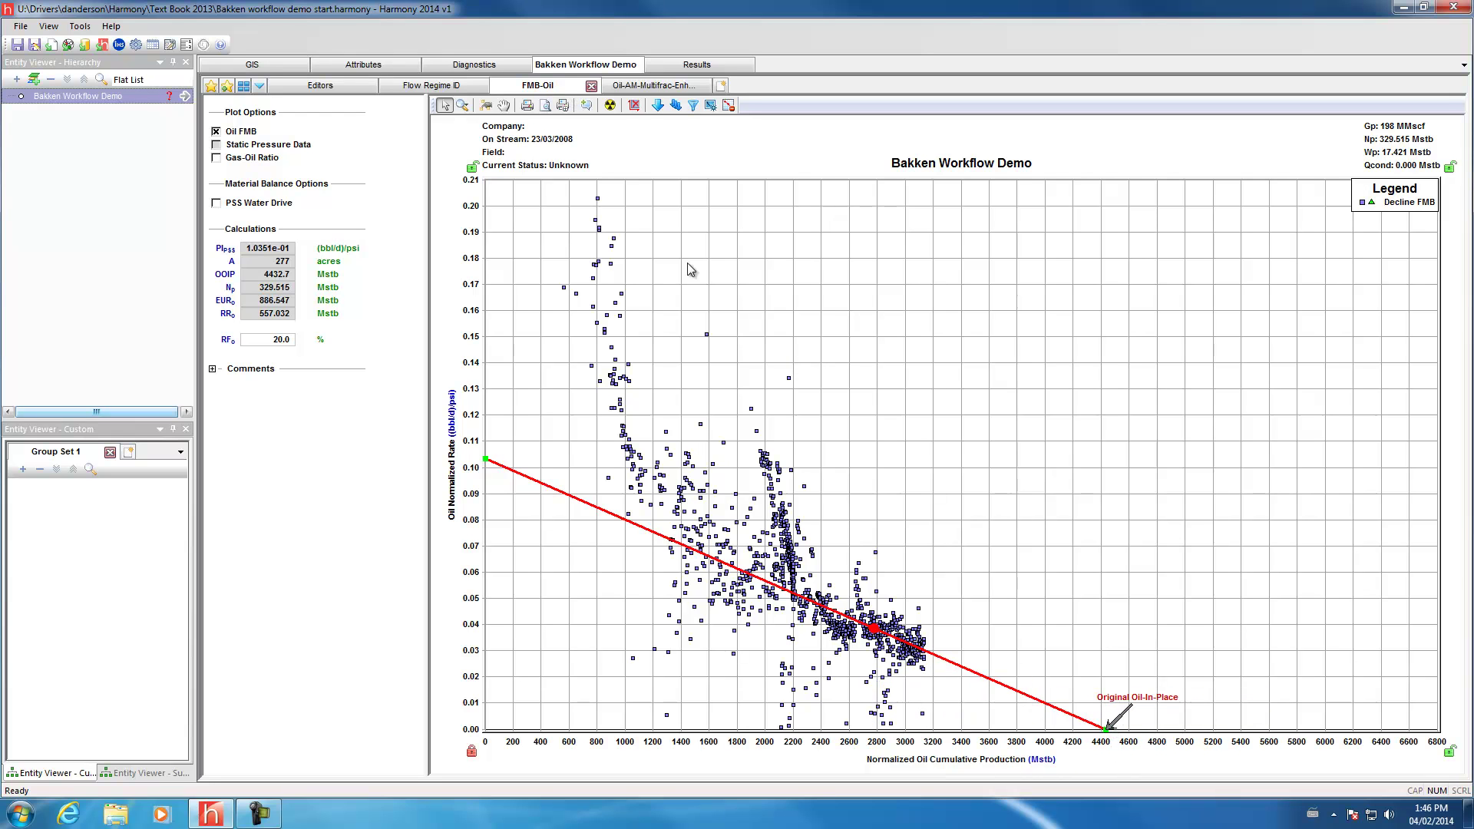
pyautogui.click(645, 86)
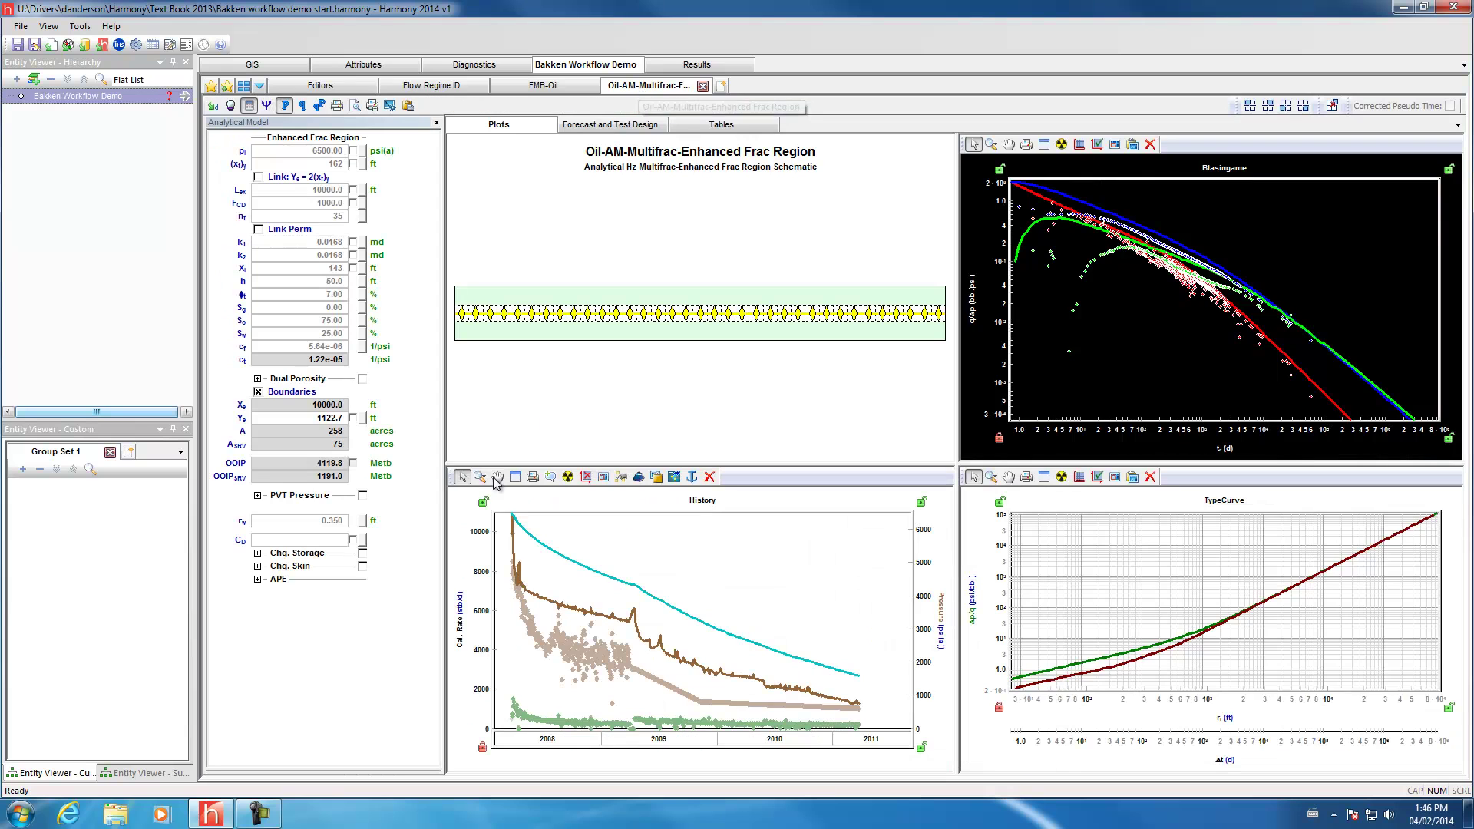
pyautogui.click(330, 417)
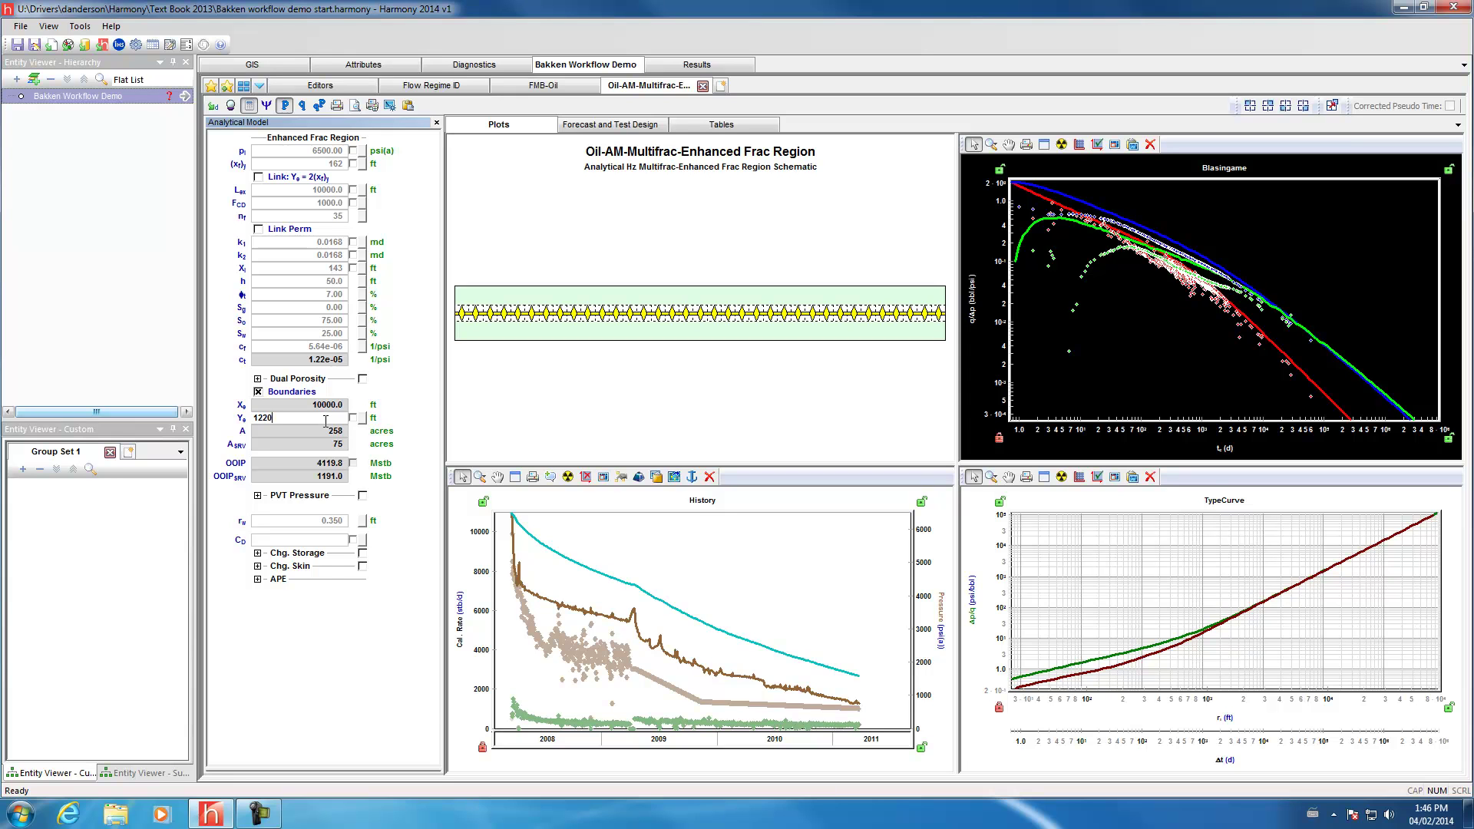
pyautogui.press('Return')
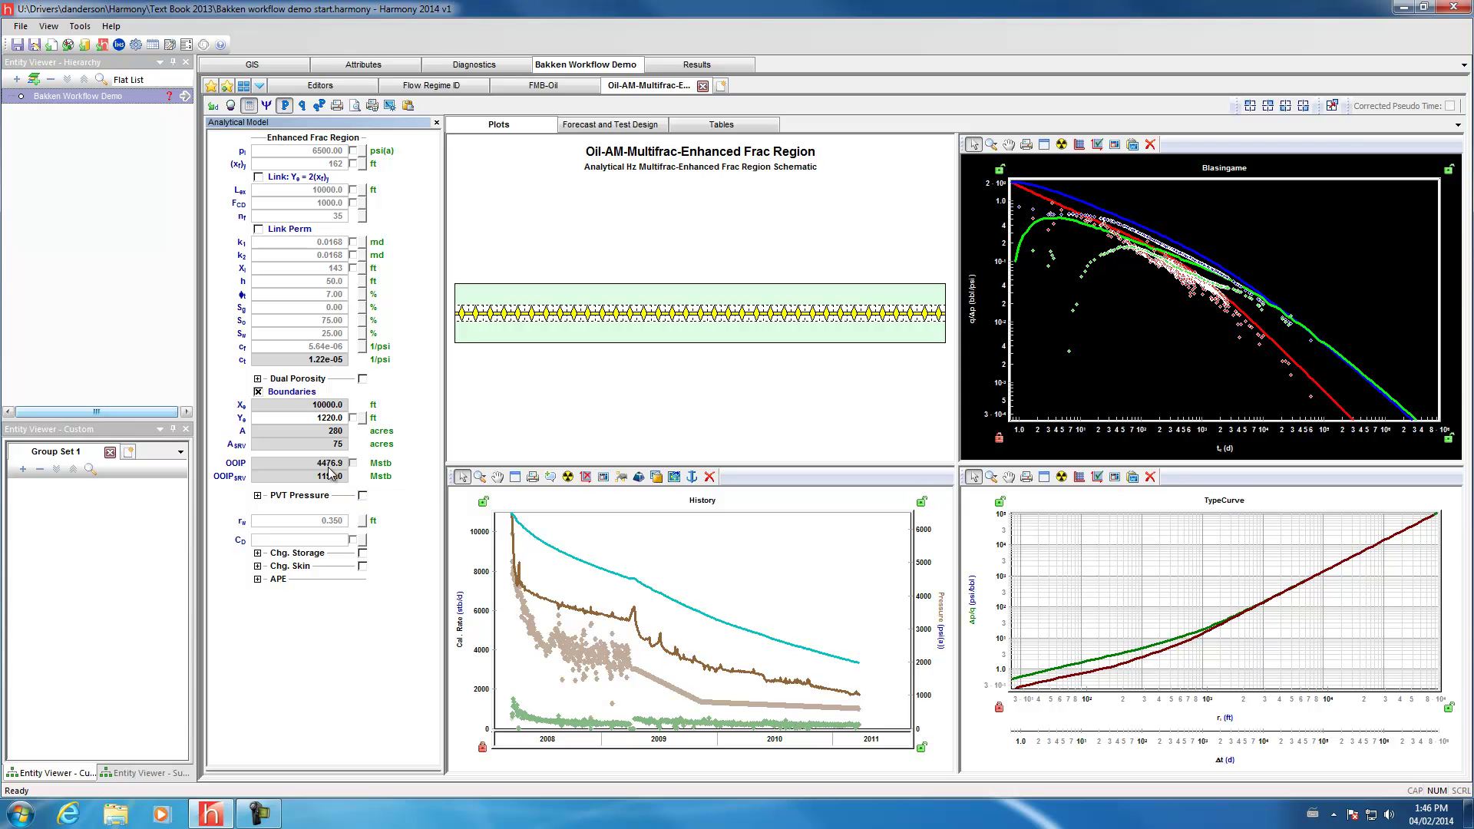
# Enlarge the History plot and keep for matching only the initial decline, upper 2008–early 2009 pressures, late 2009 and the final months to March 2011.
pyautogui.moveTo(697, 707)
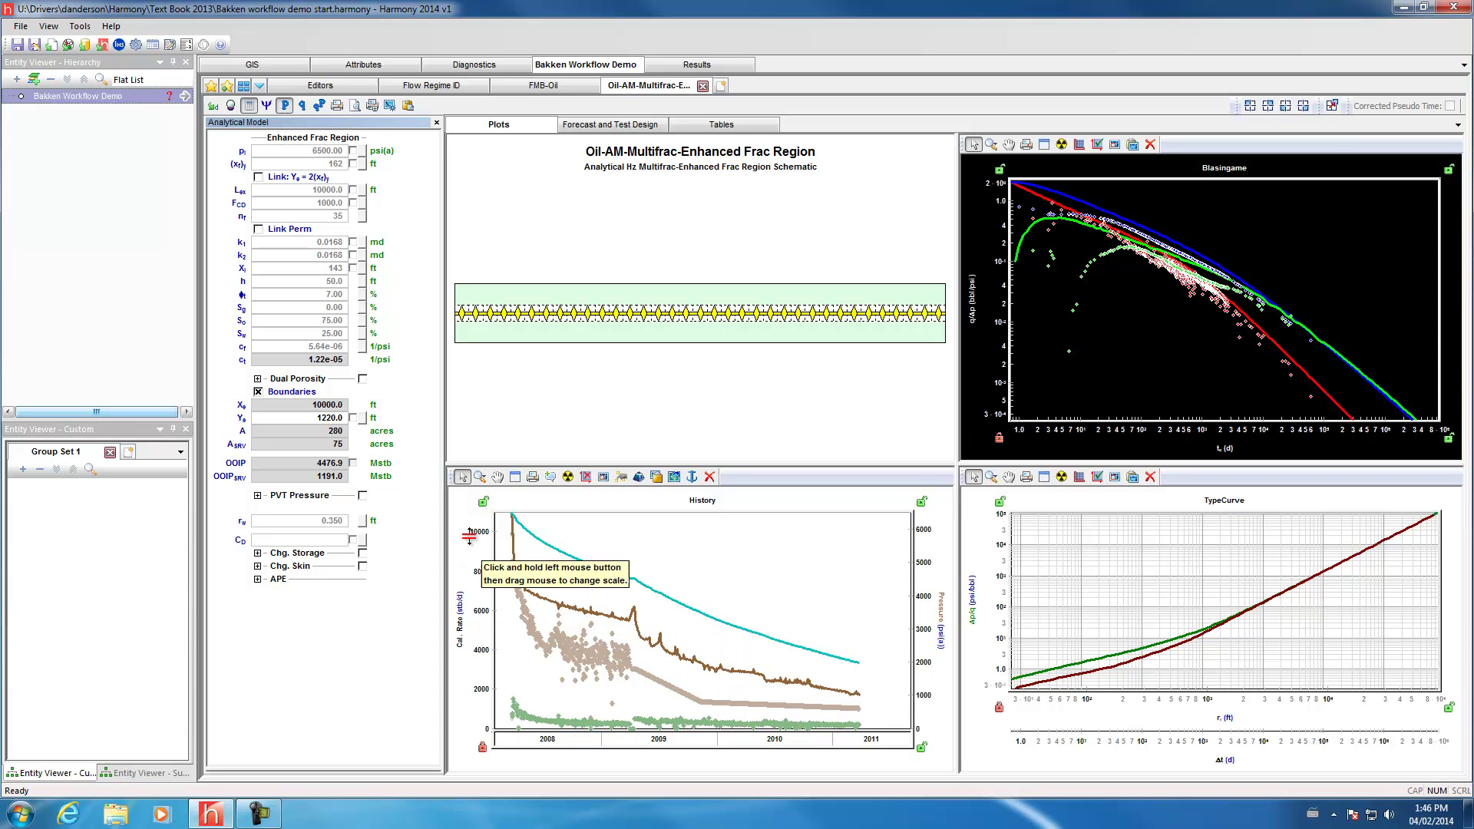
pyautogui.click(514, 476)
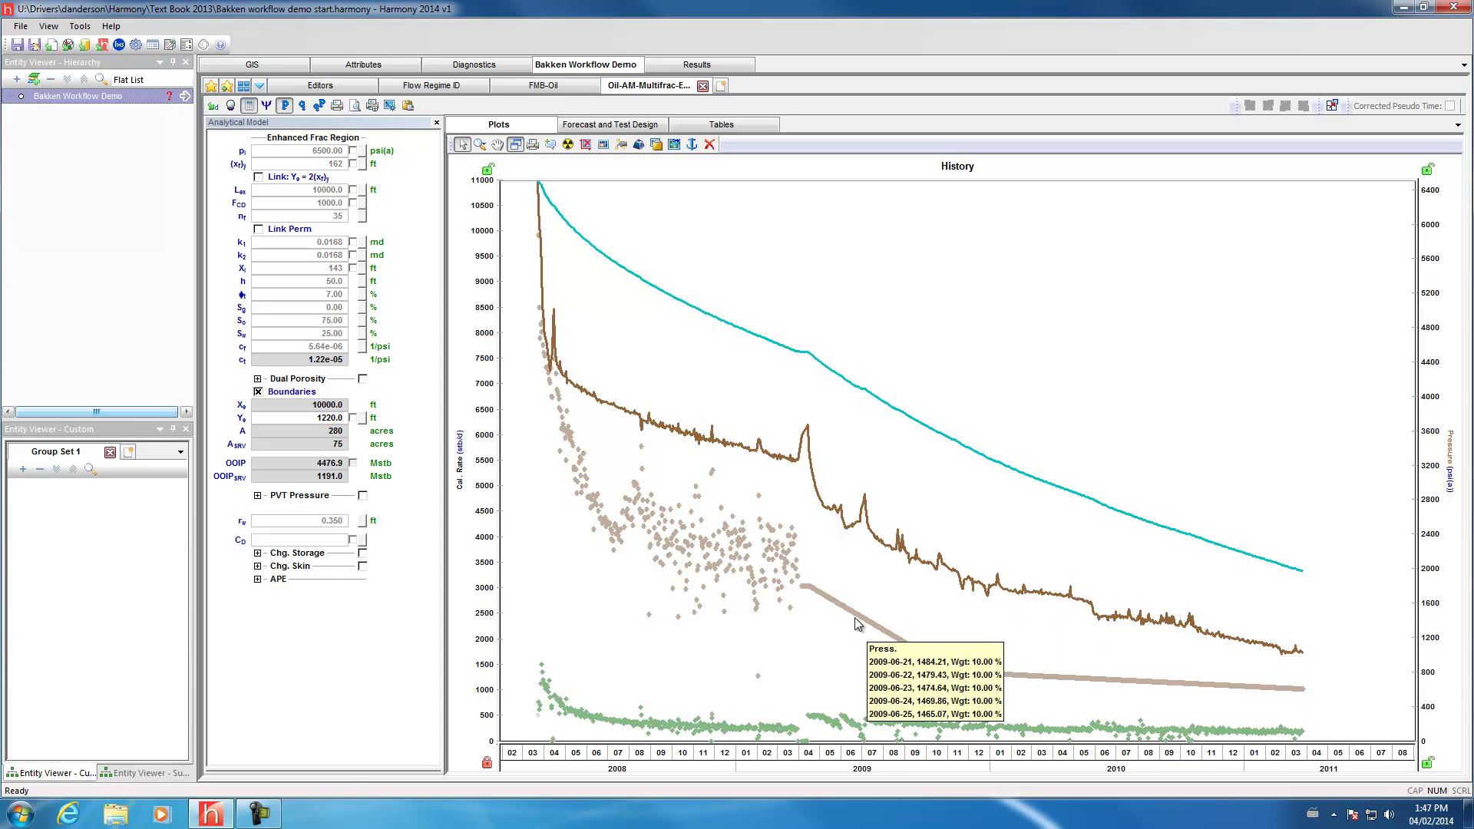
pyautogui.moveTo(794, 582)
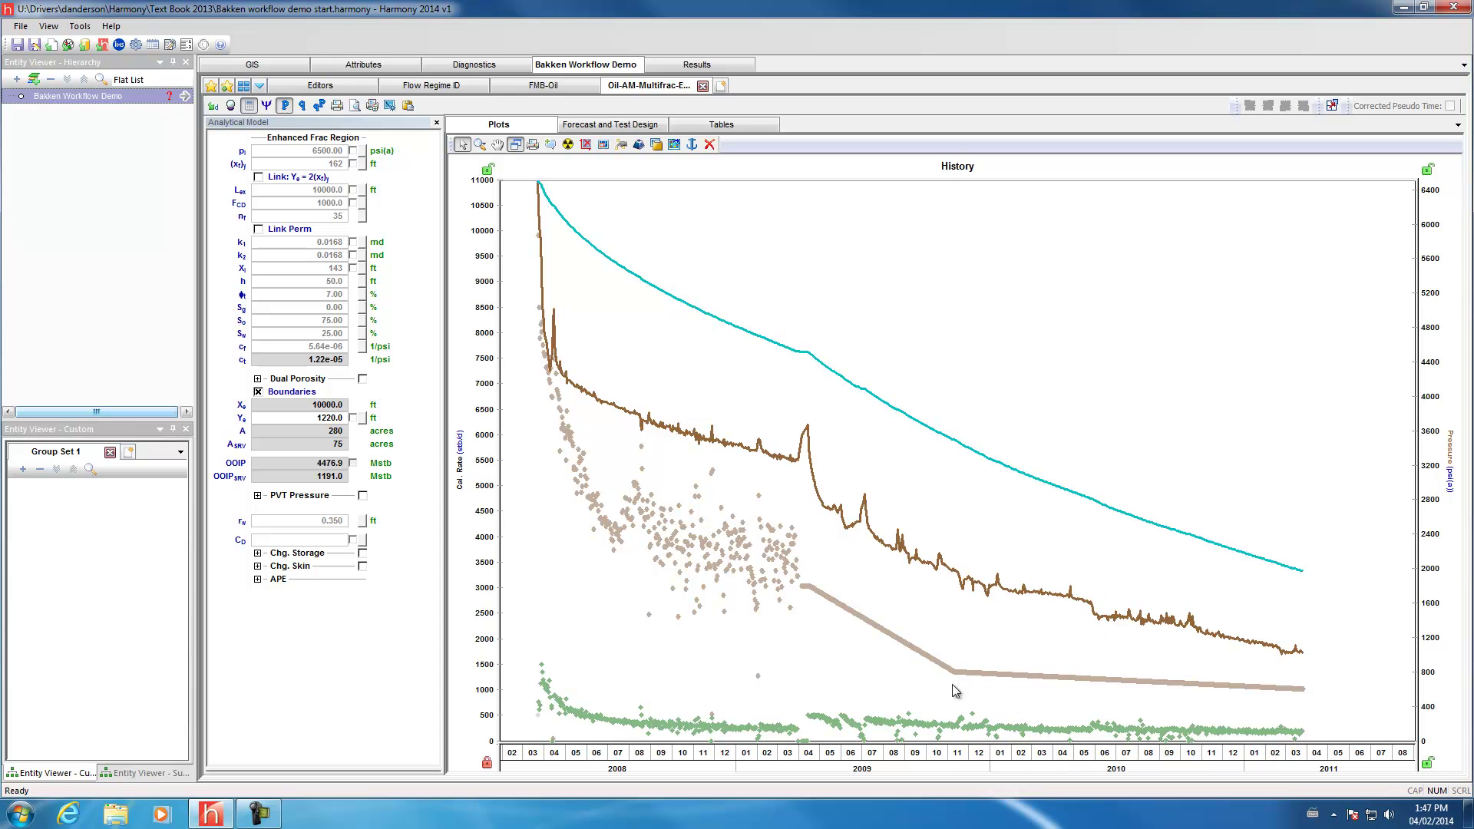
pyautogui.moveTo(1298, 691)
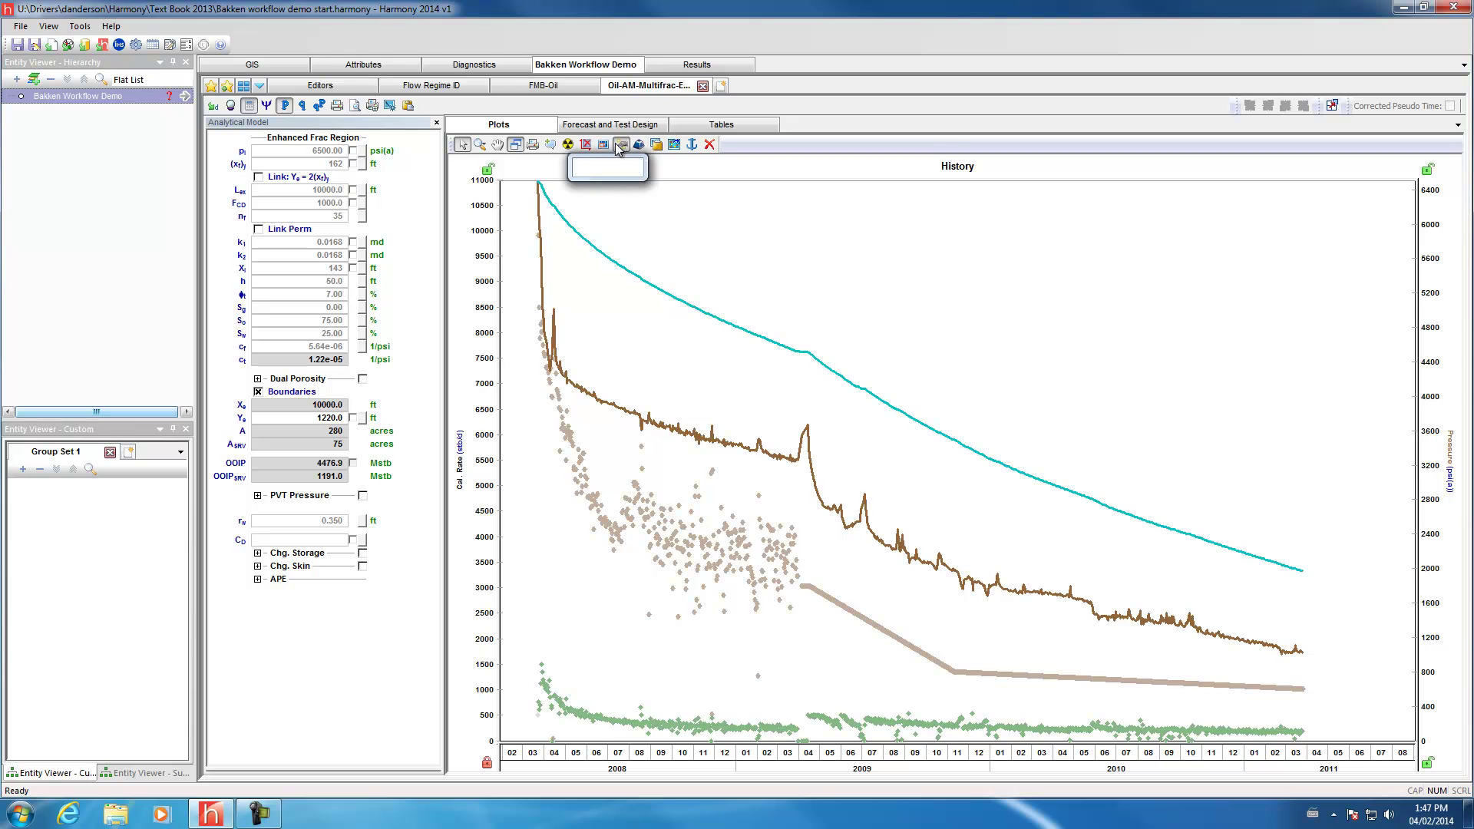
pyautogui.click(616, 167)
pyautogui.click(582, 169)
pyautogui.moveTo(540, 309)
pyautogui.mouseDown()
pyautogui.moveTo(592, 483)
pyautogui.moveTo(560, 375)
pyautogui.moveTo(560, 420)
pyautogui.mouseUp()
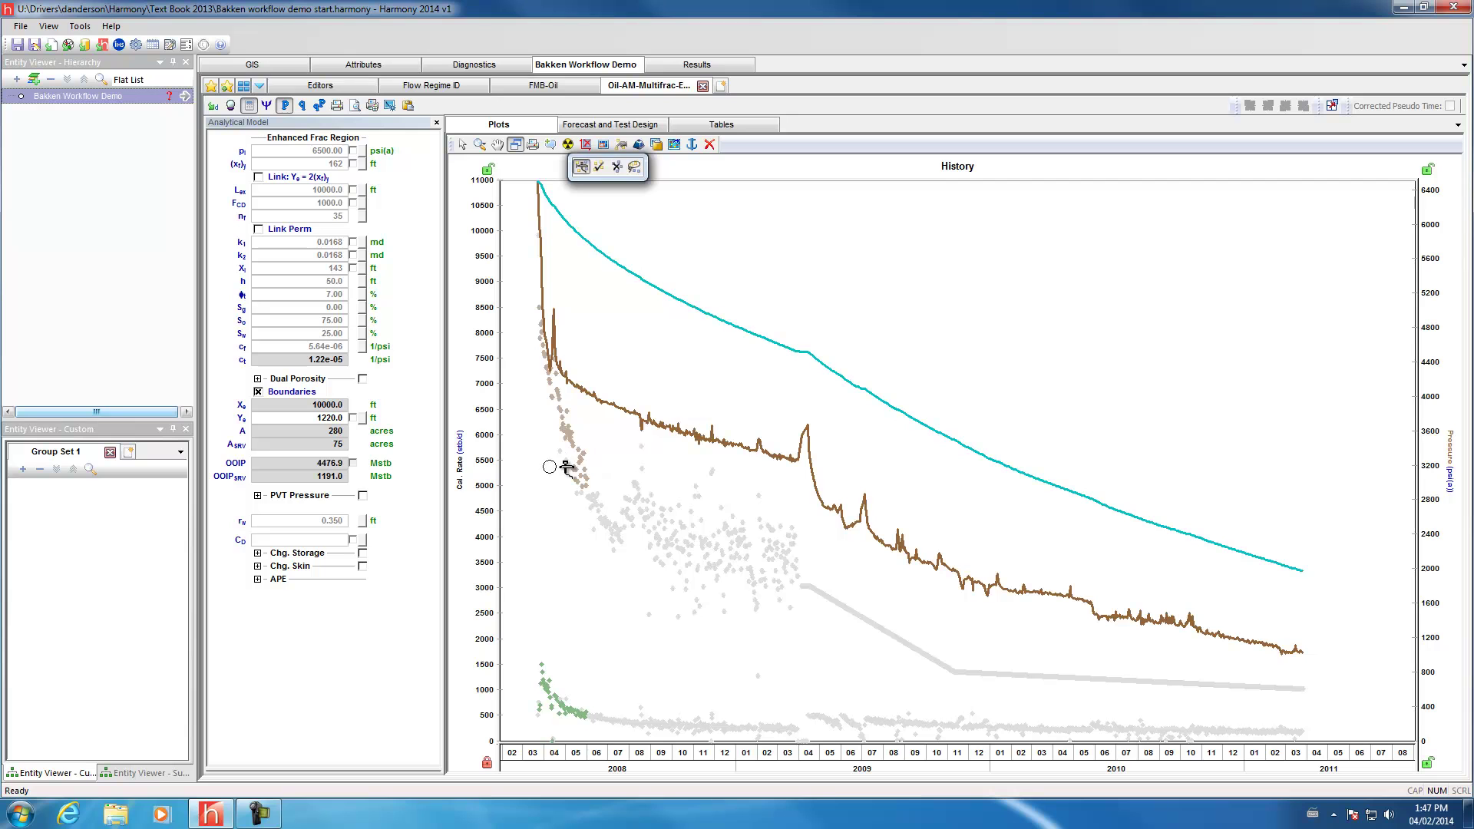
pyautogui.moveTo(642, 485)
pyautogui.mouseDown()
pyautogui.moveTo(783, 530)
pyautogui.moveTo(664, 501)
pyautogui.moveTo(714, 510)
pyautogui.mouseUp()
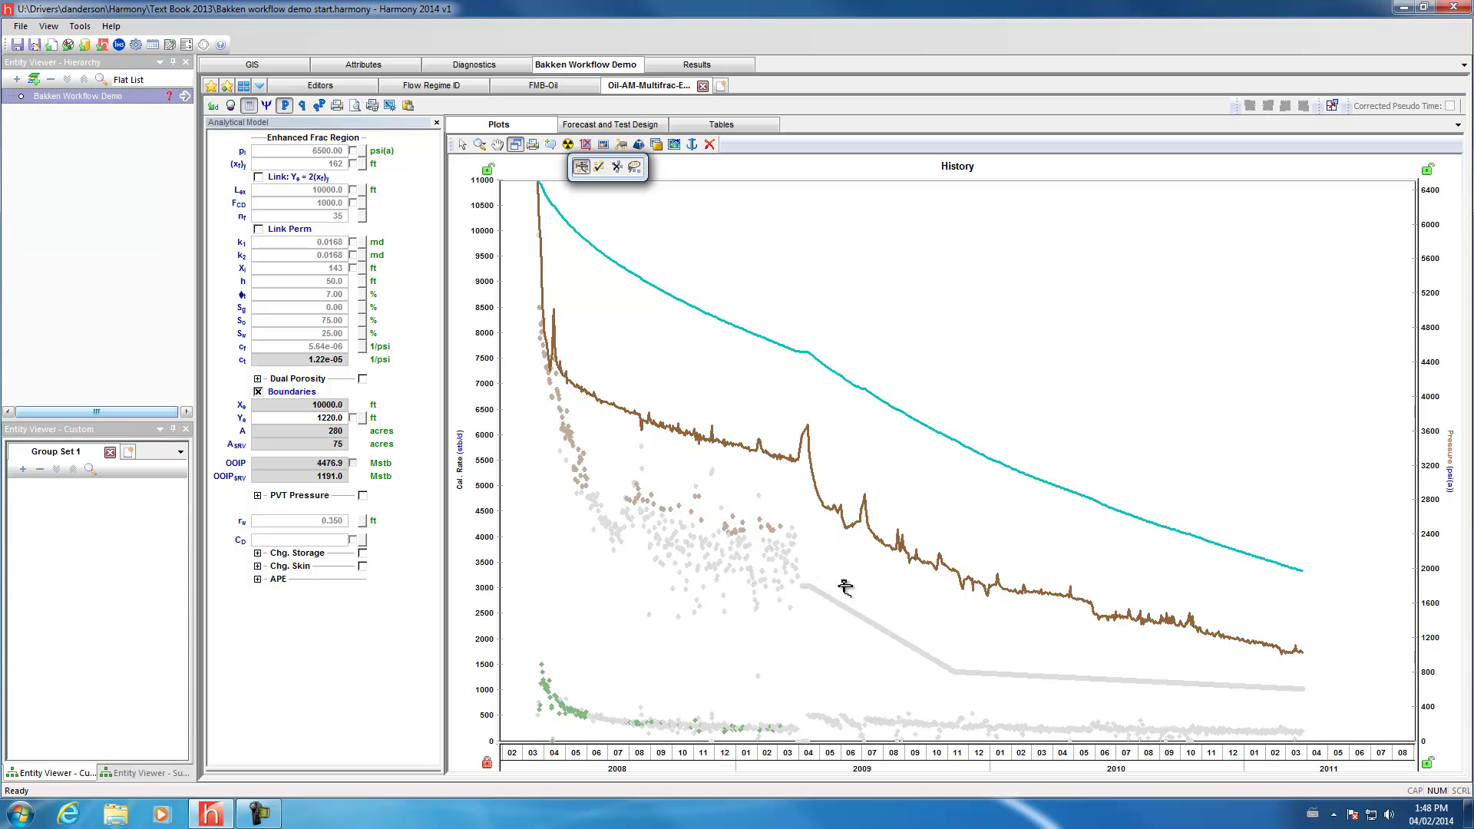
pyautogui.moveTo(966, 677)
pyautogui.mouseDown()
pyautogui.moveTo(986, 674)
pyautogui.moveTo(956, 669)
pyautogui.moveTo(990, 674)
pyautogui.mouseUp()
pyautogui.moveTo(1322, 691); pyautogui.dragTo(1227, 686)
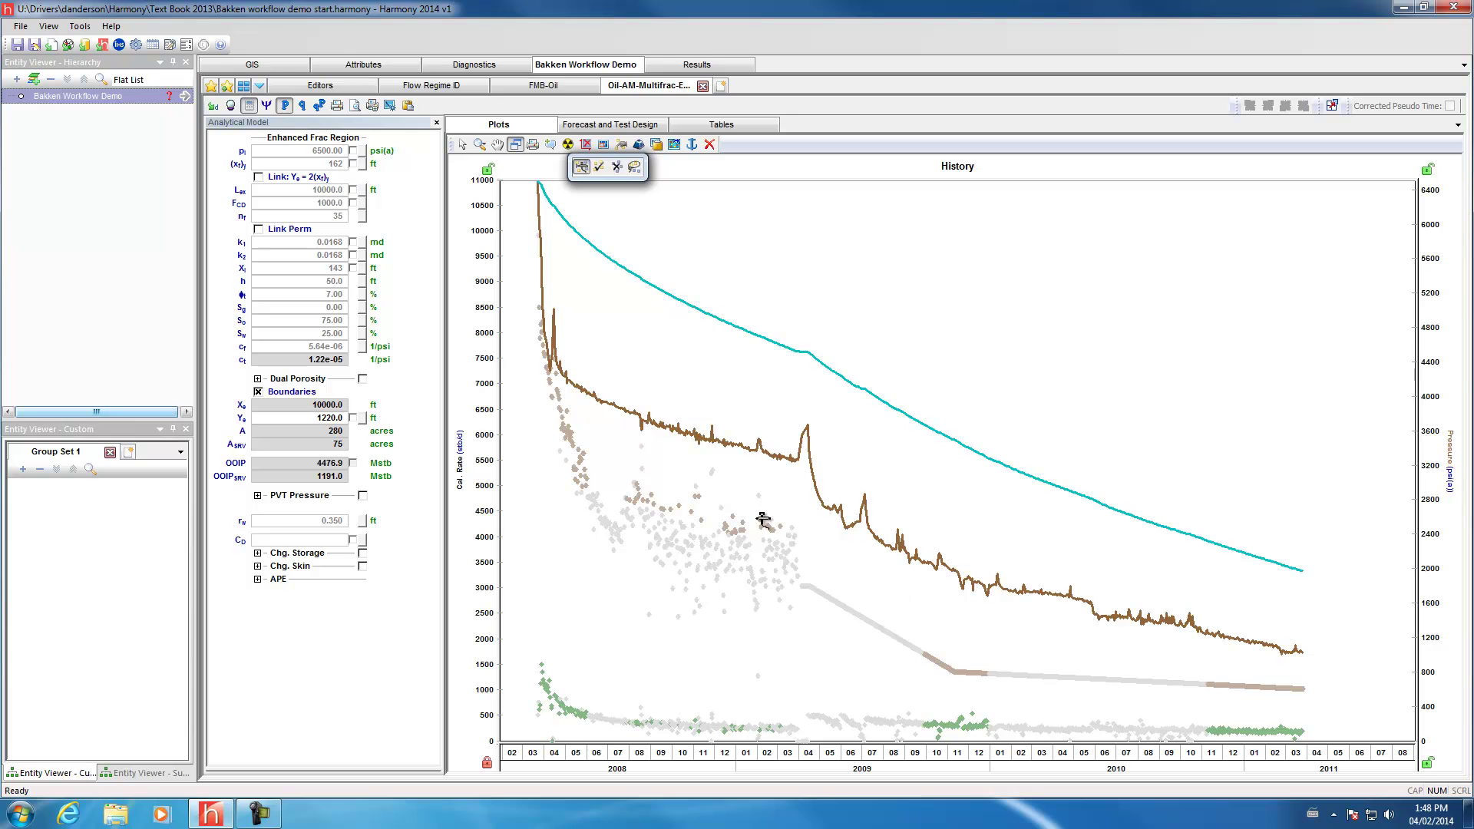
# Raise the match weighting of the earliest pressure points, the late-2009 stretch and the final months to March 2011.
pyautogui.click(639, 146)
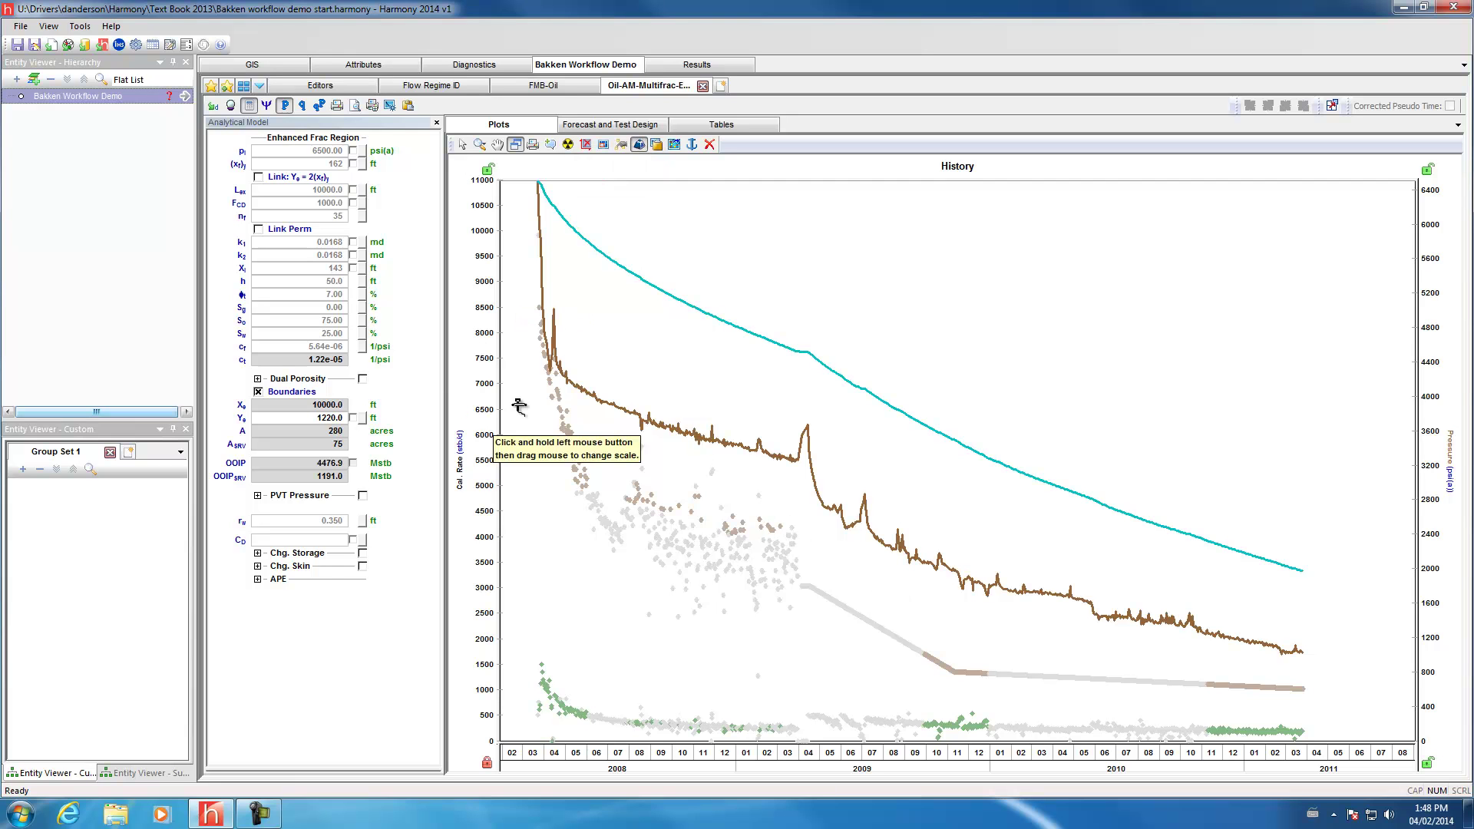
pyautogui.moveTo(564, 356)
pyautogui.mouseDown()
pyautogui.moveTo(559, 338)
pyautogui.moveTo(553, 365)
pyautogui.moveTo(577, 421)
pyautogui.moveTo(567, 377)
pyautogui.mouseUp()
pyautogui.moveTo(972, 676)
pyautogui.mouseDown()
pyautogui.moveTo(956, 670)
pyautogui.moveTo(1019, 694)
pyautogui.moveTo(1314, 688)
pyautogui.moveTo(1246, 685)
pyautogui.moveTo(1249, 696)
pyautogui.mouseUp()
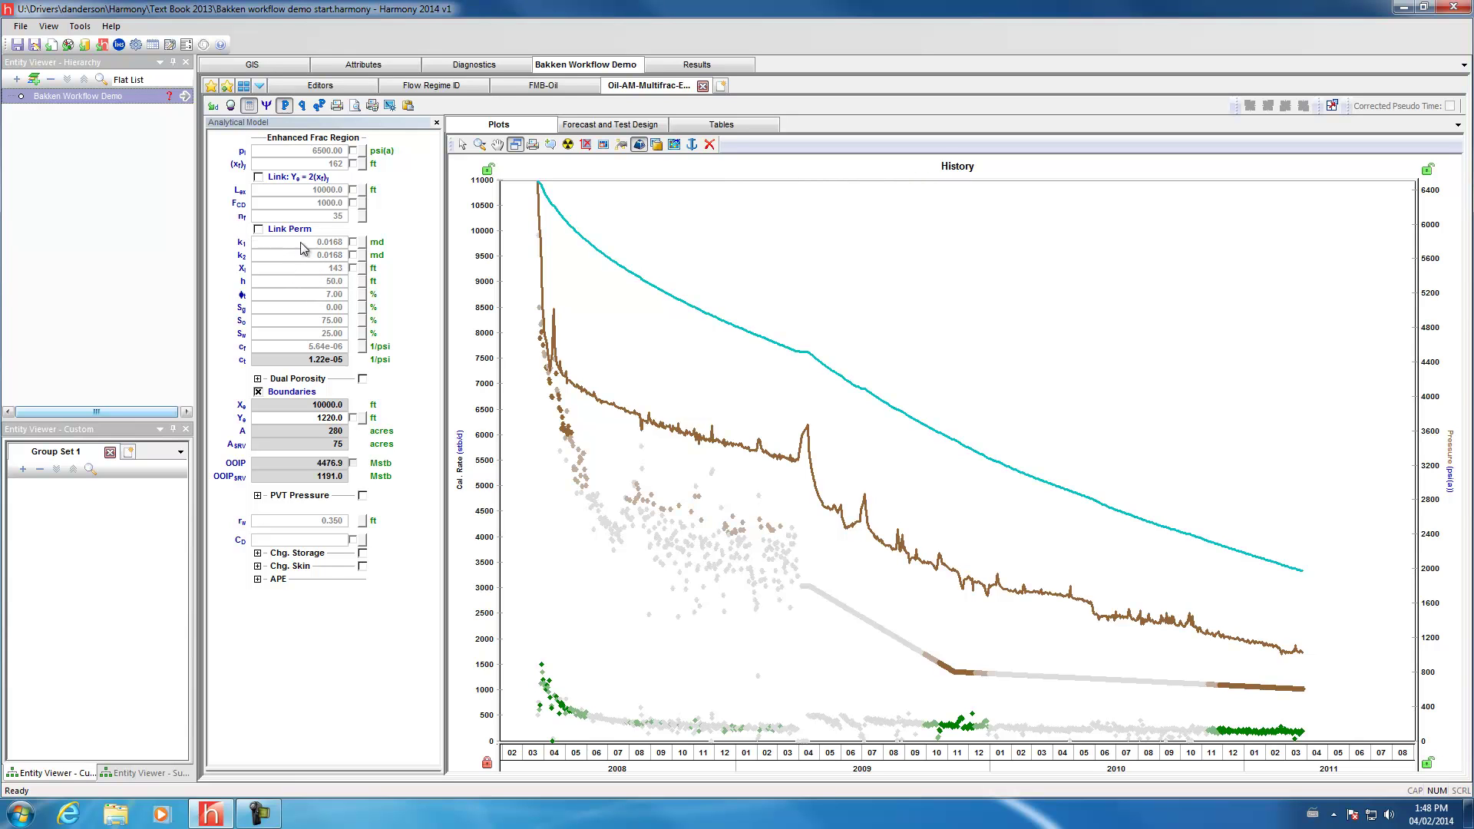
# Choose the permeabilities k1 and k2 and the boundary distance Xi as the parameters for automatic estimation.
pyautogui.click(353, 243)
pyautogui.click(353, 255)
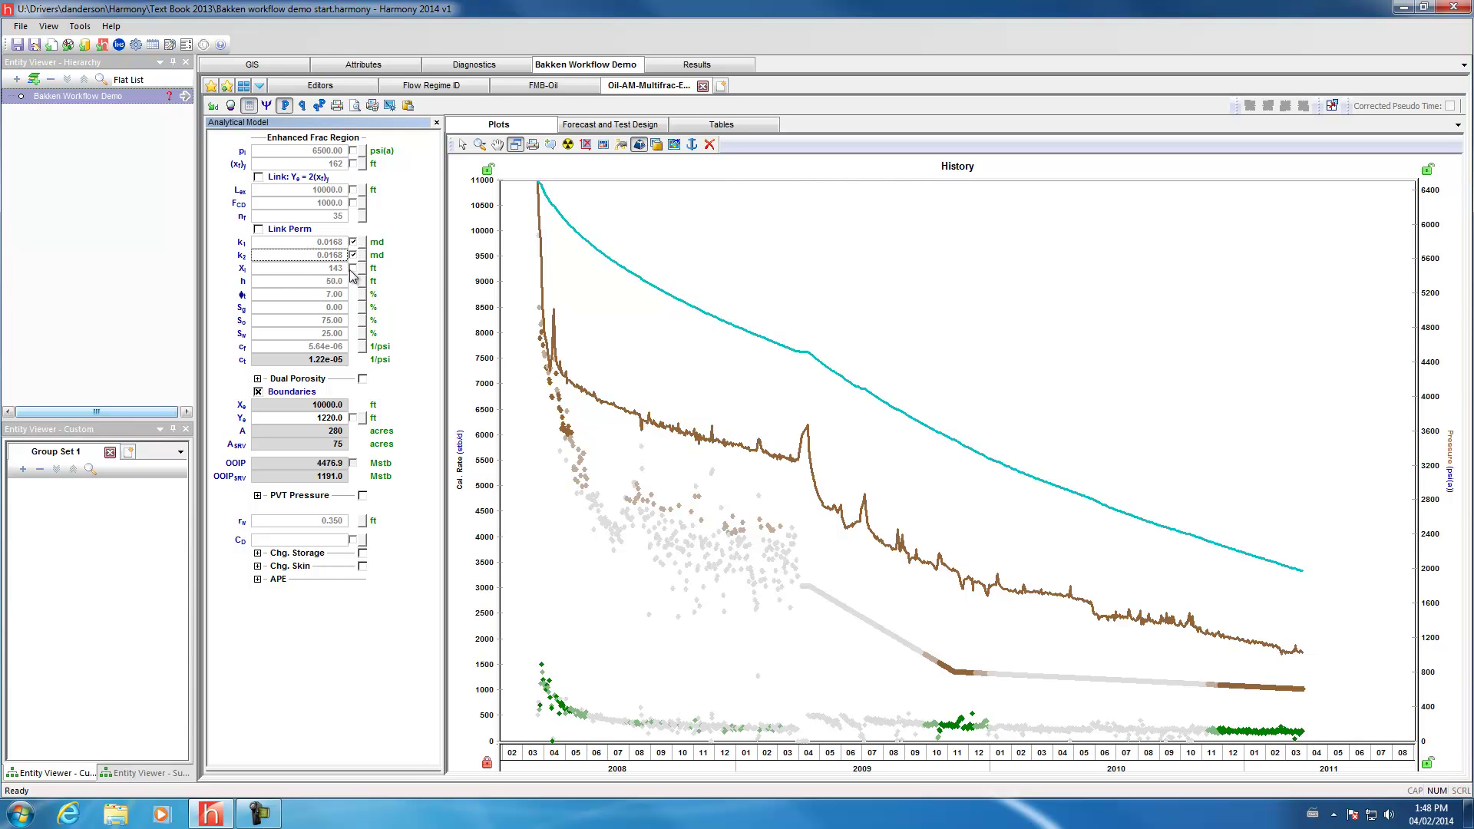
pyautogui.click(353, 268)
# Define upper limits for k1 and k2, with 0.1 md for k2, and run automatic parameter estimation.
pyautogui.click(362, 243)
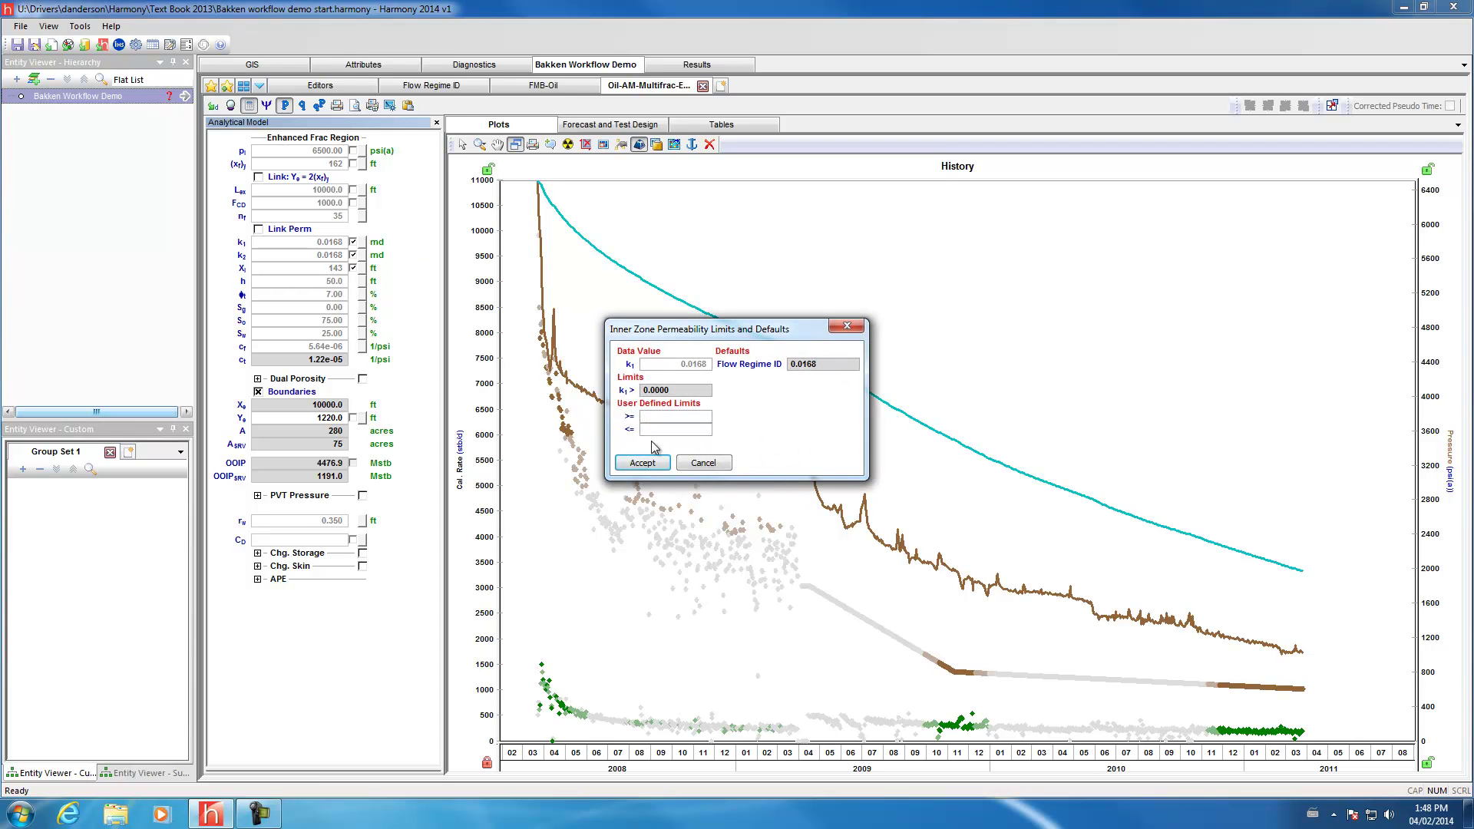
pyautogui.click(654, 431)
pyautogui.write('.0')
pyautogui.click(645, 462)
pyautogui.doubleClick(330, 255)
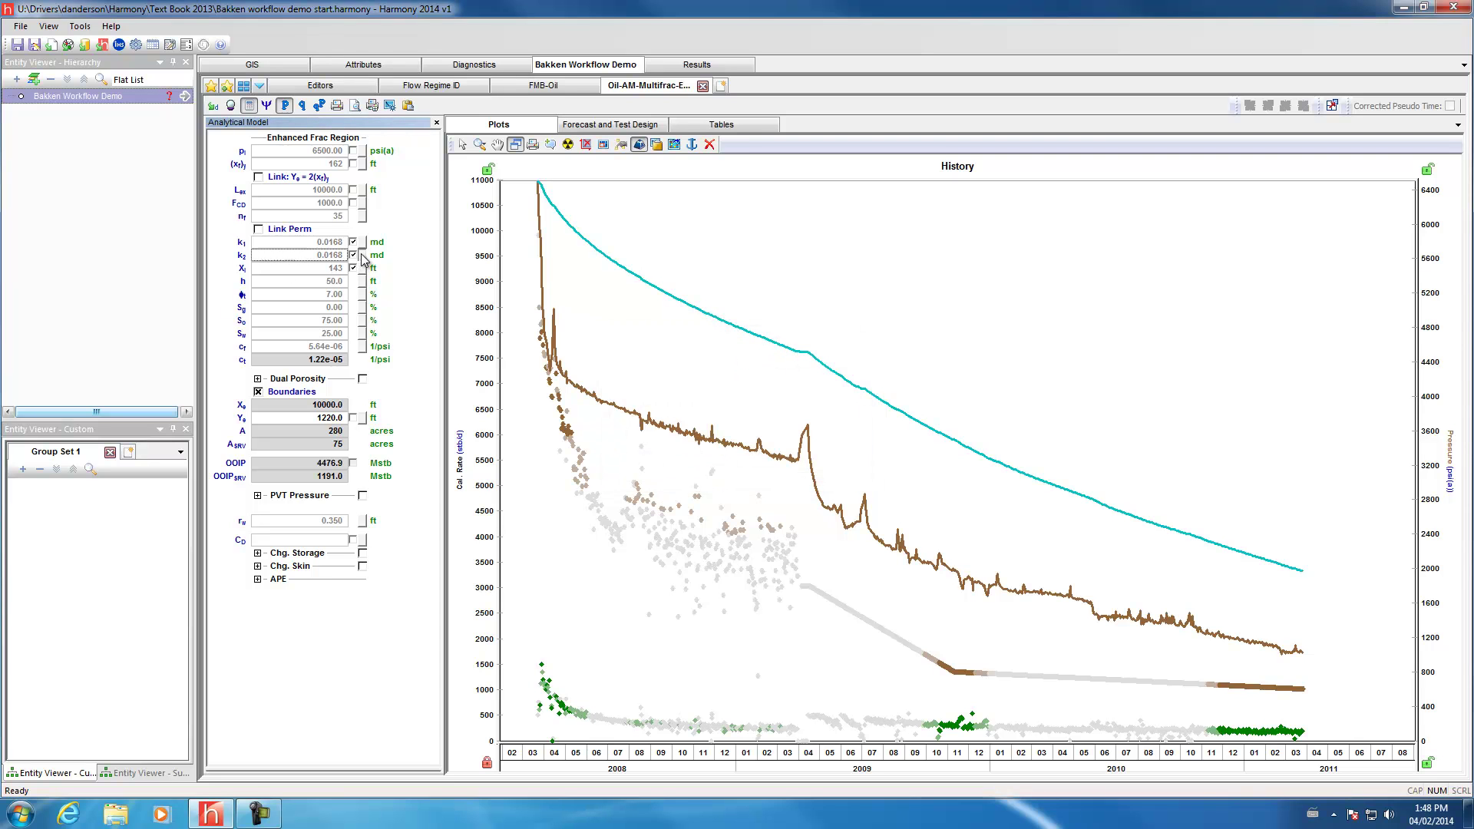
pyautogui.click(662, 430)
pyautogui.write('.1')
pyautogui.click(643, 463)
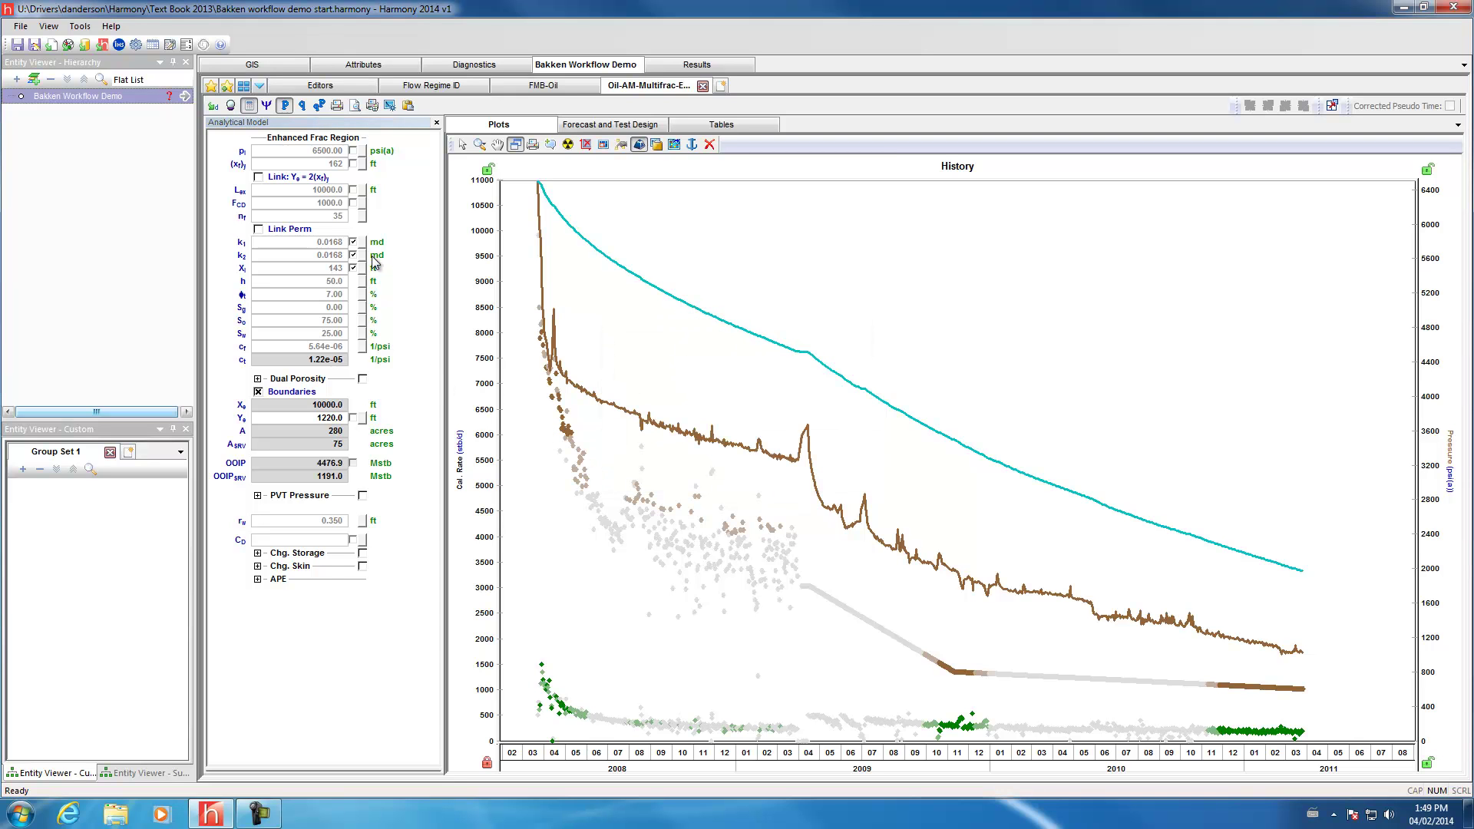
pyautogui.click(232, 106)
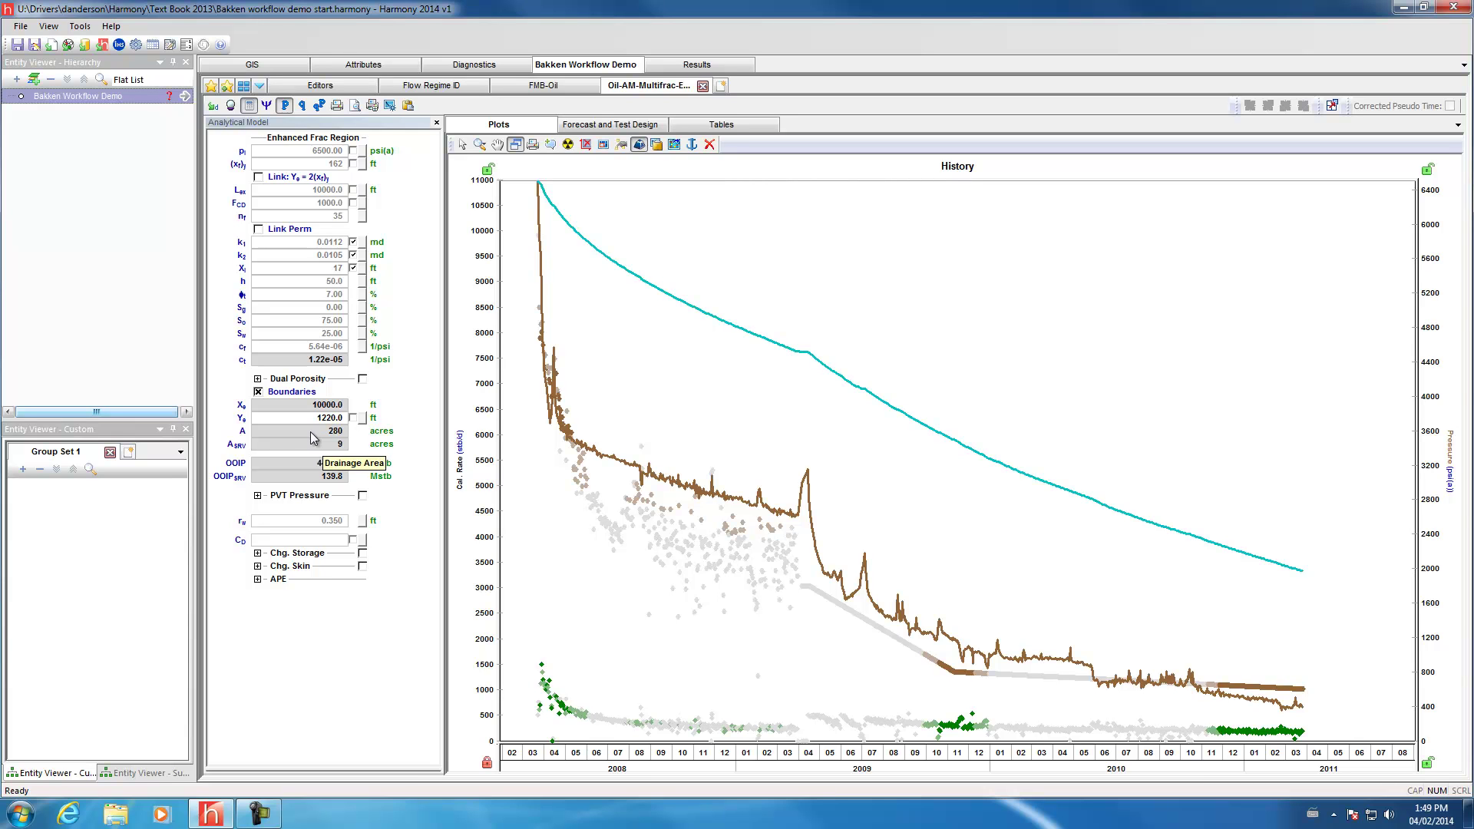
# Set the reservoir width Ye to 1395 ft, rerun automatic parameter estimation and expand the APE error results.
pyautogui.click(318, 421)
pyautogui.click(321, 420)
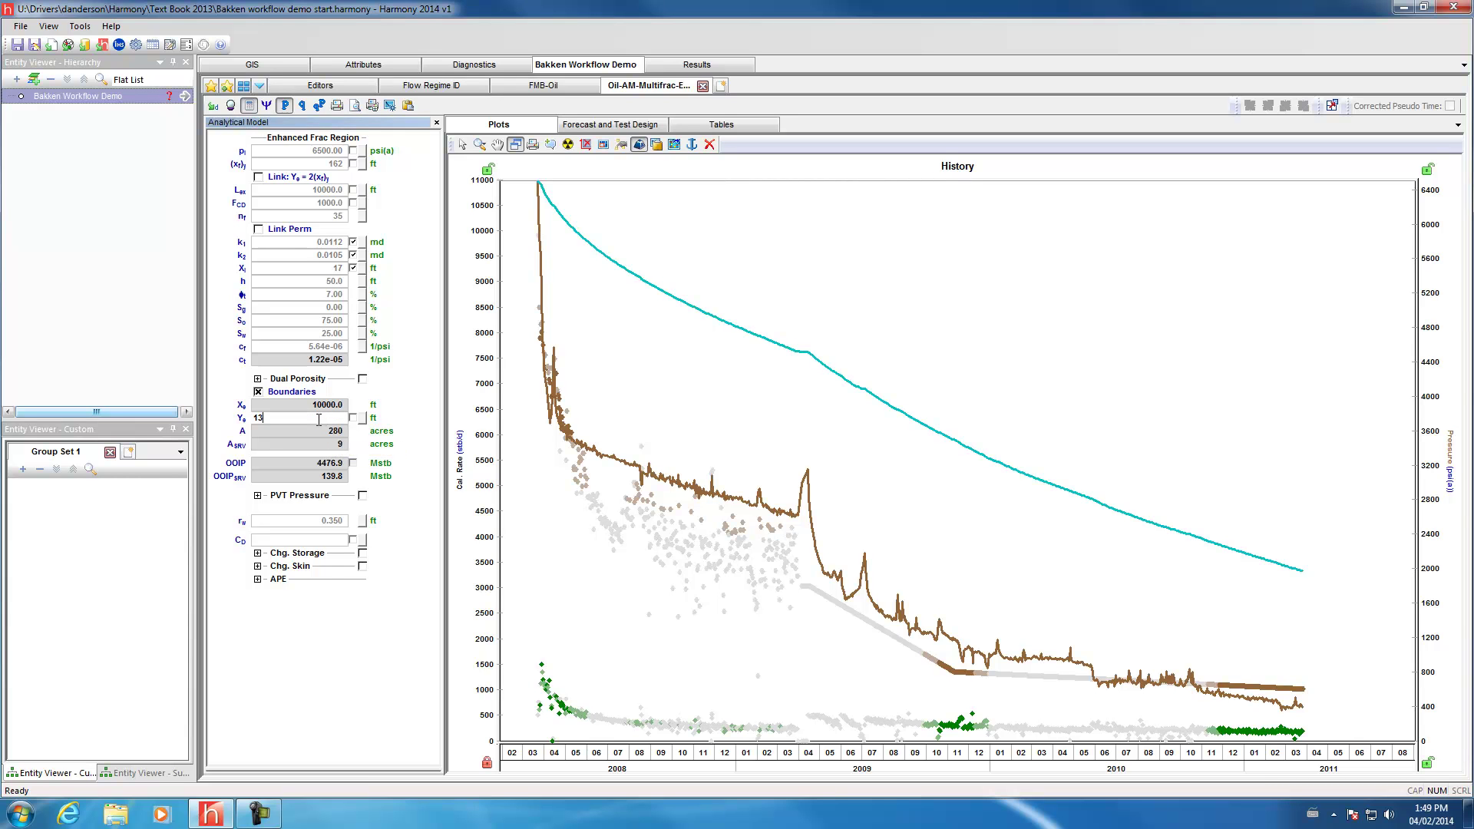
pyautogui.press('Return')
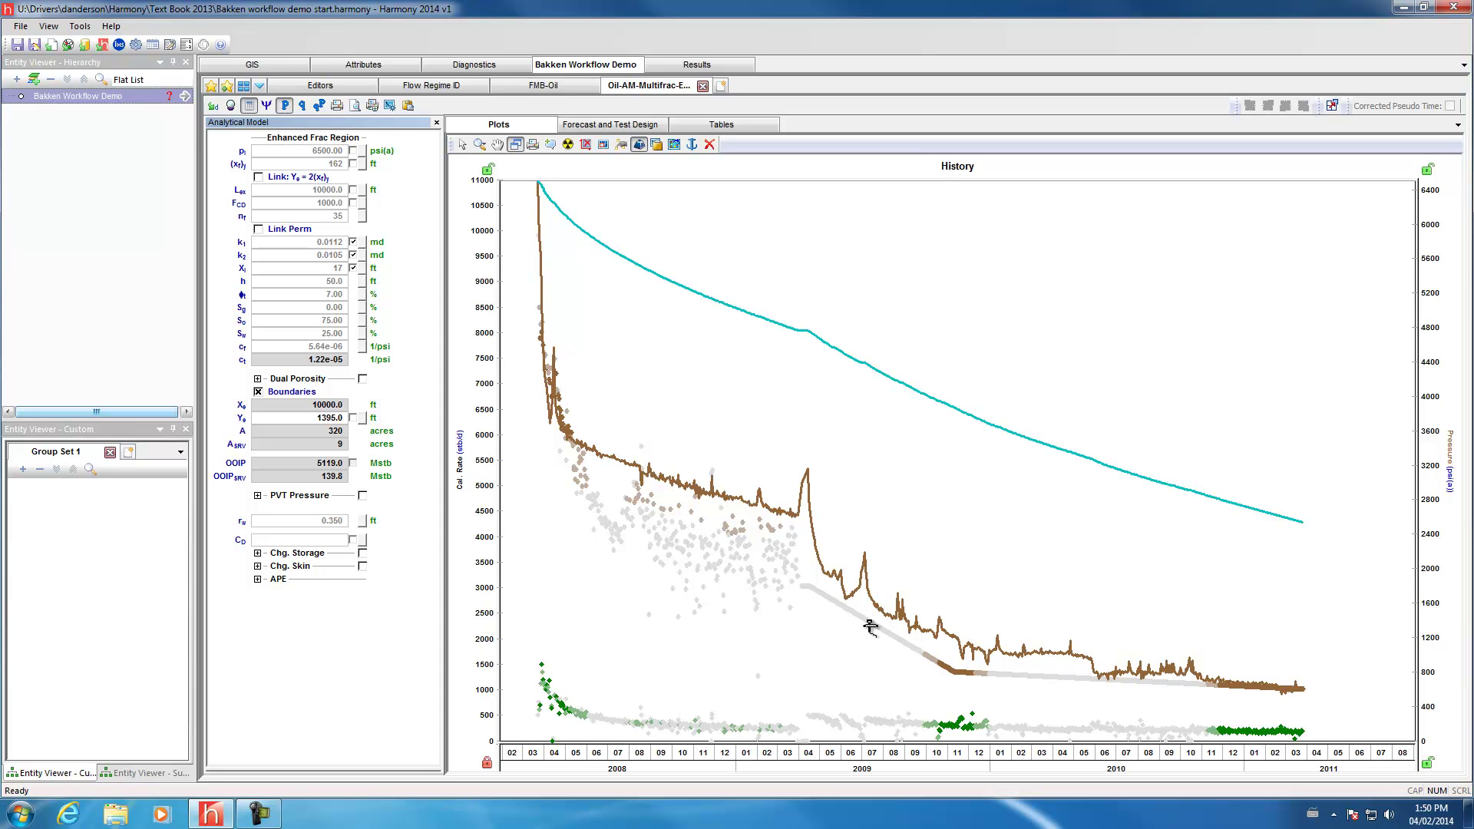
pyautogui.click(231, 105)
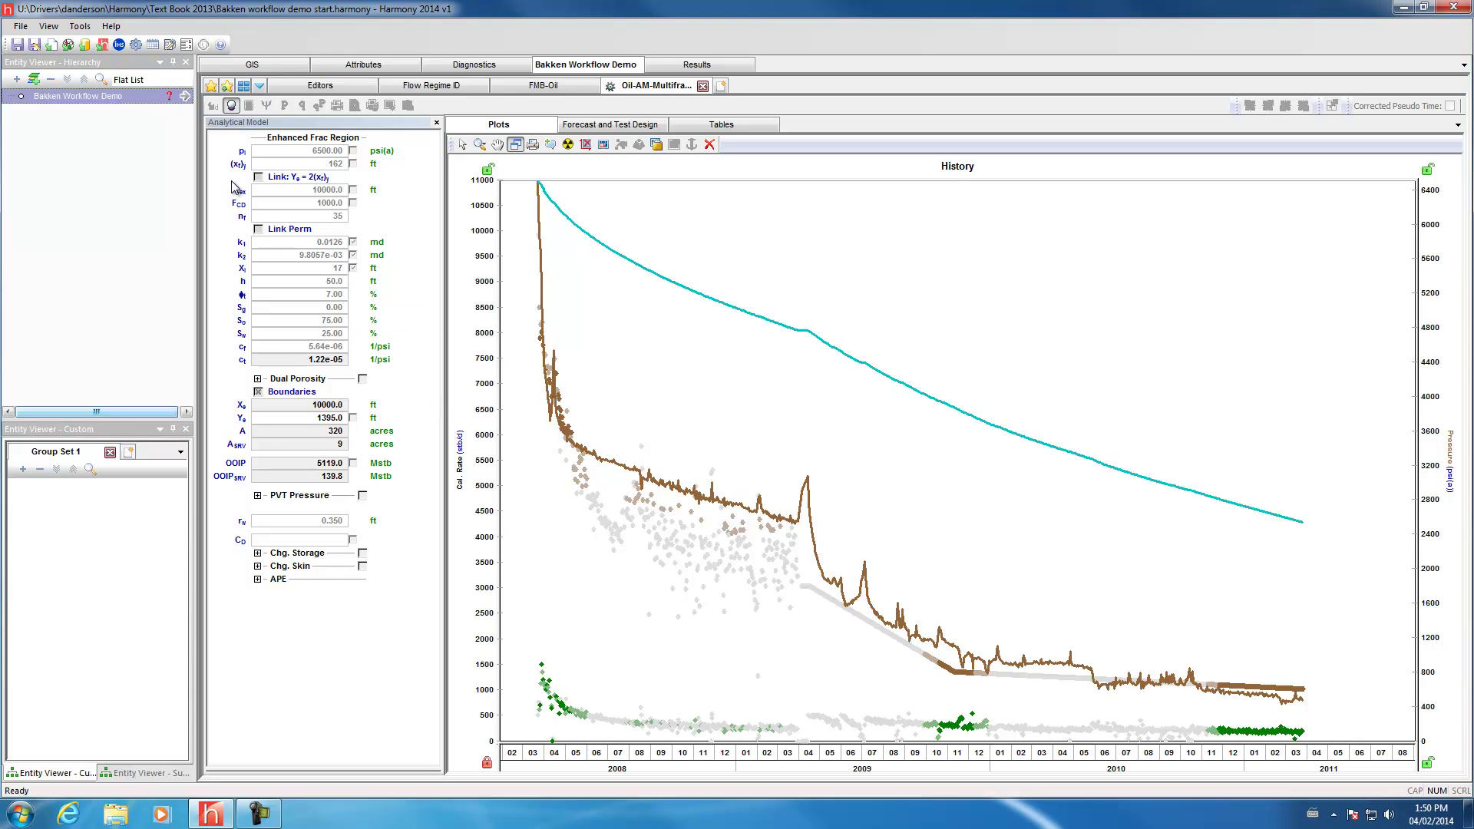
pyautogui.click(230, 107)
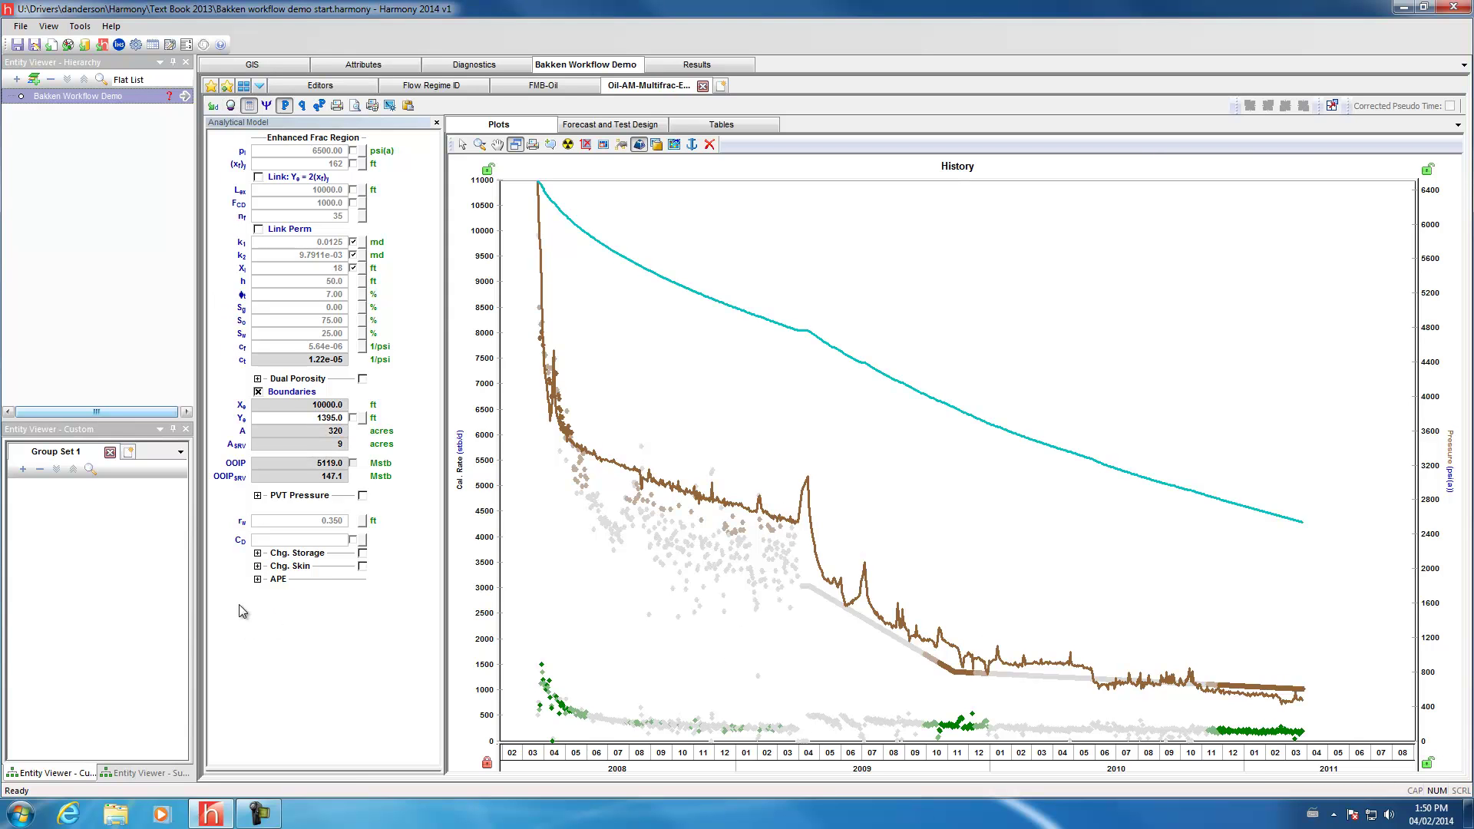
pyautogui.click(258, 579)
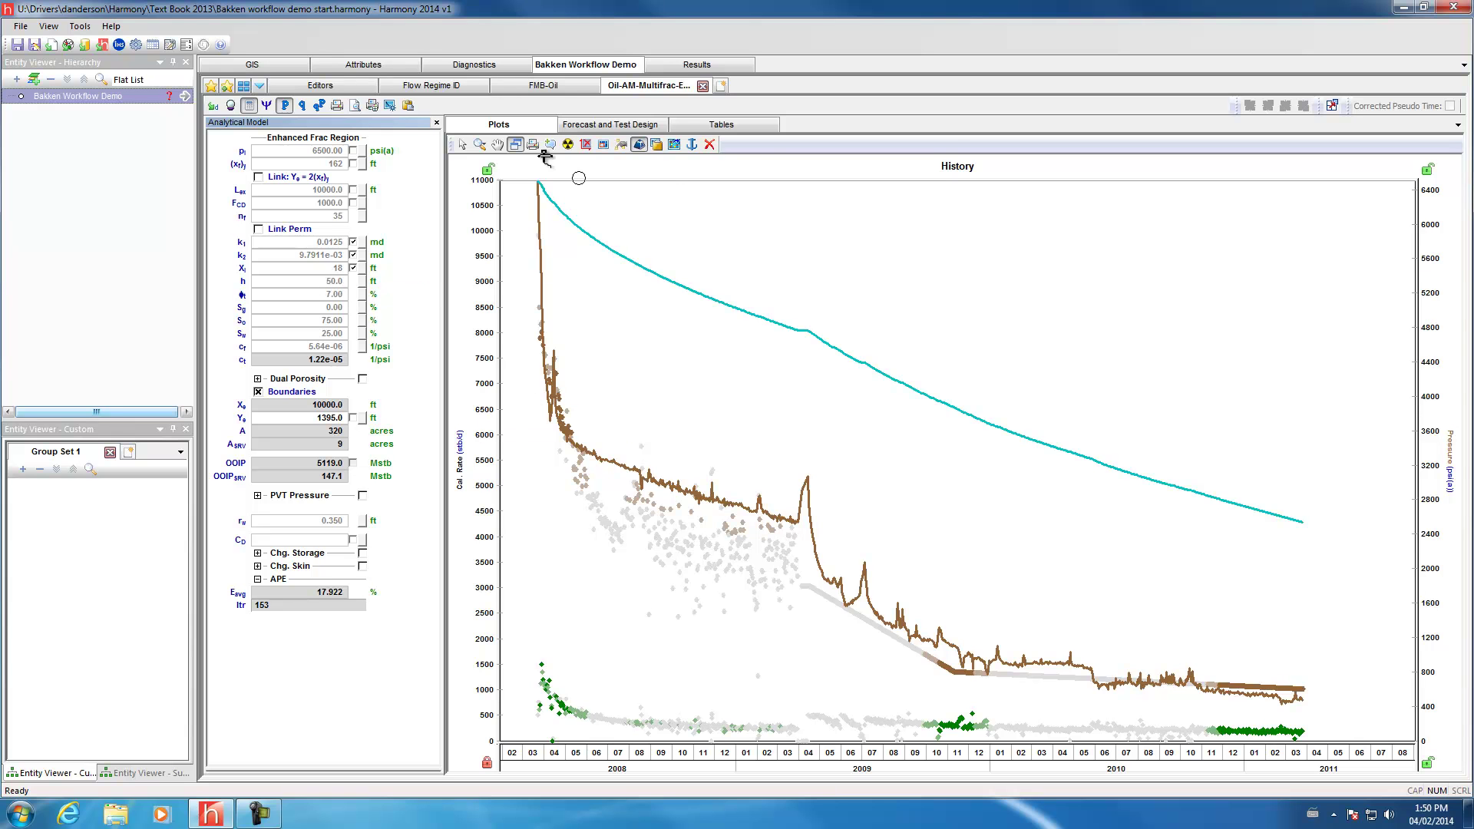
# Restore the multi-plot layout, set the fracture half-length to 50 ft and rerun automatic parameter estimation.
pyautogui.click(516, 145)
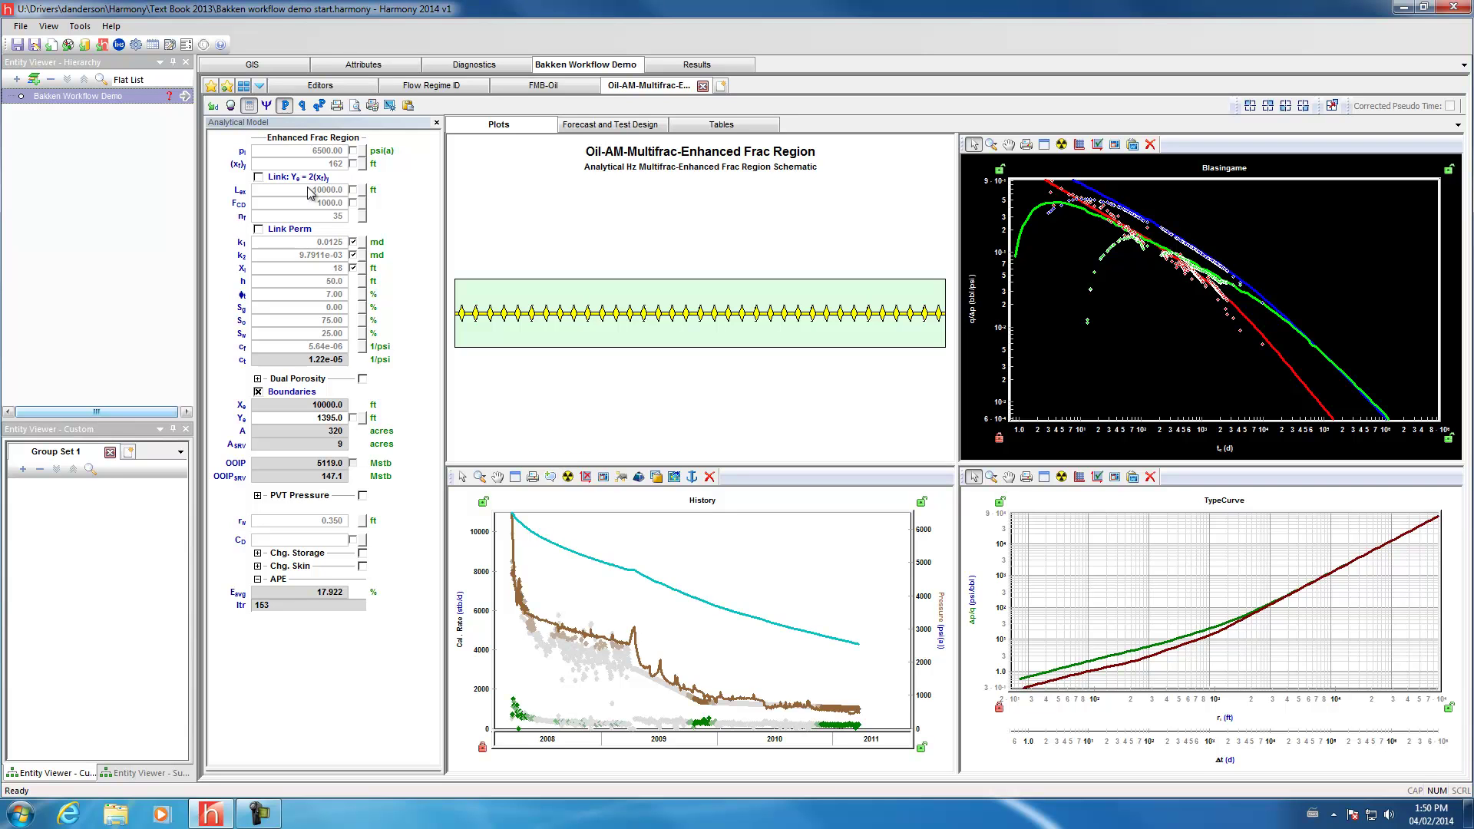
pyautogui.click(322, 163)
pyautogui.write('5')
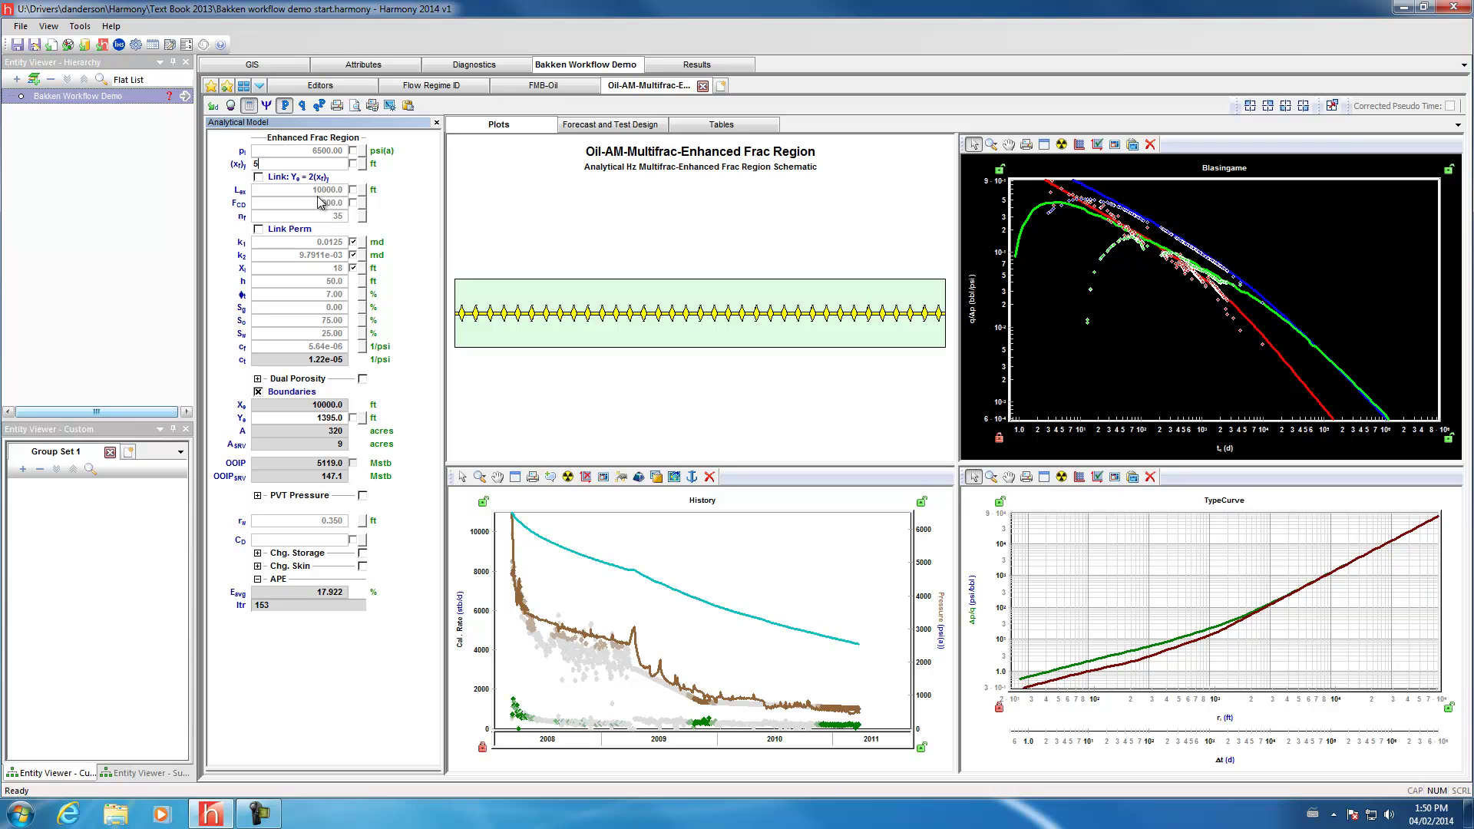
pyautogui.write('0')
pyautogui.press('Return')
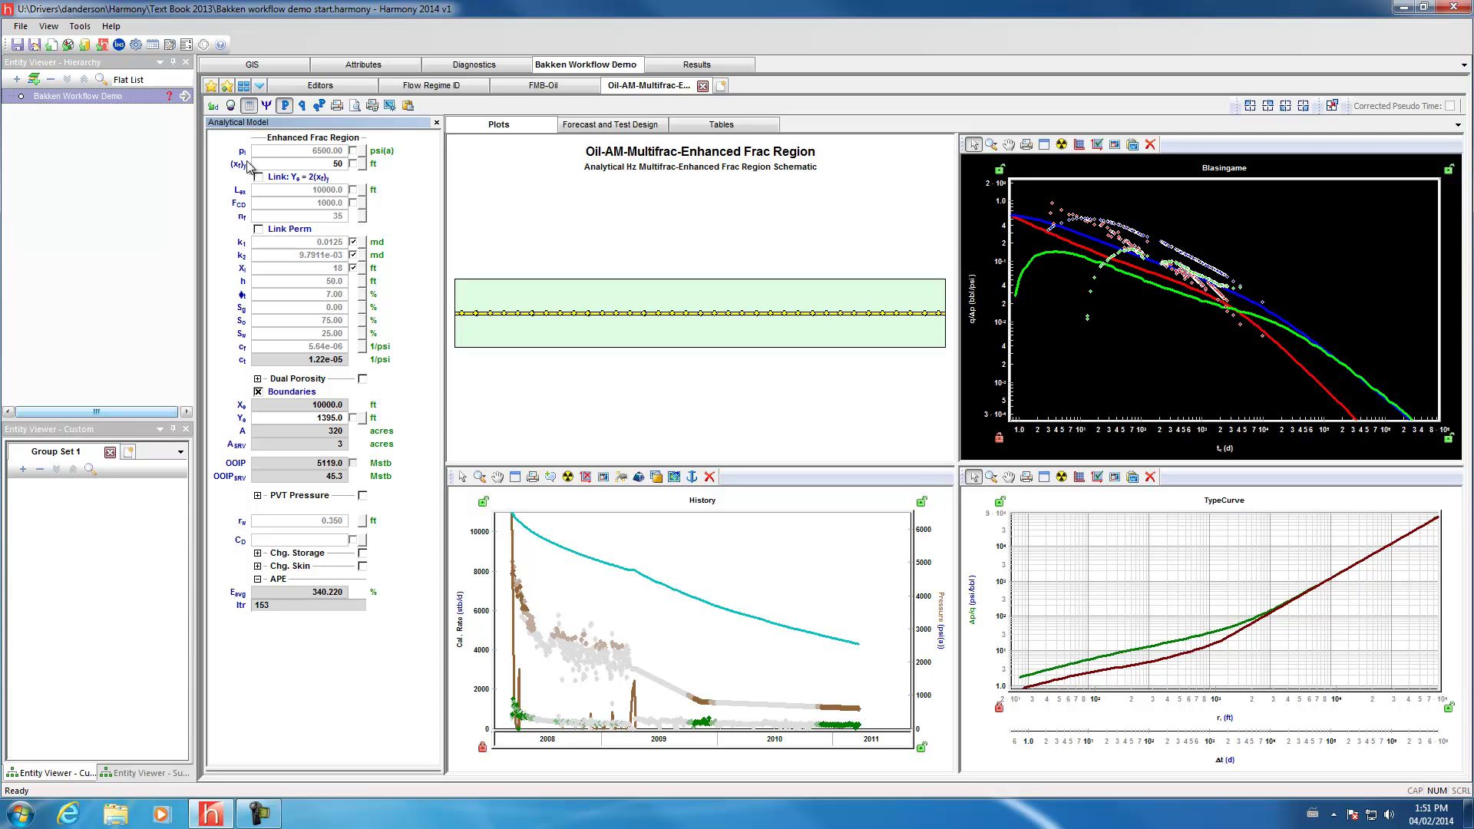
pyautogui.click(231, 107)
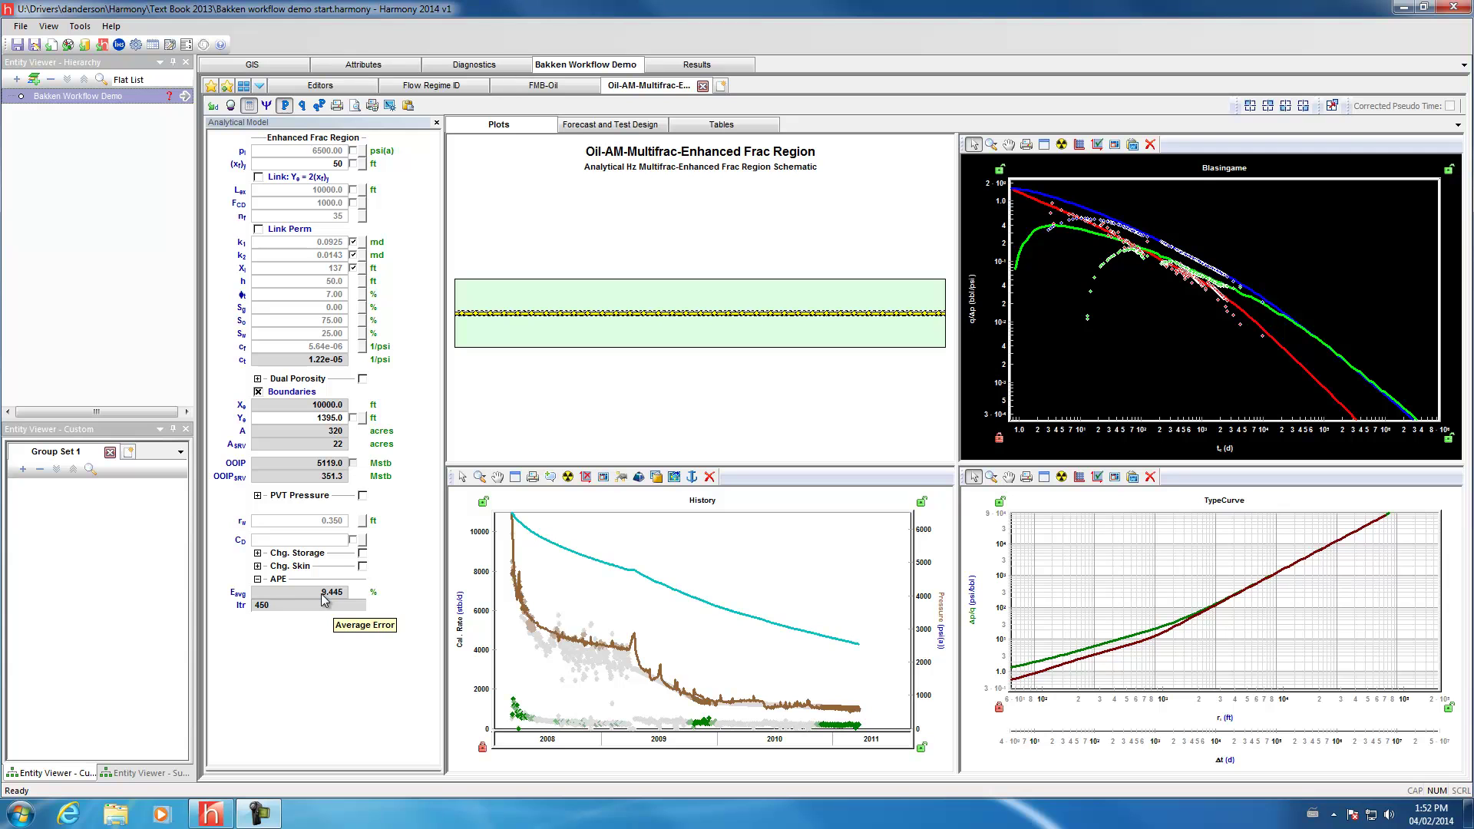
# Enlarge the History plot, set the fracture half-length to 500 ft and rerun automatic parameter estimation.
pyautogui.click(515, 477)
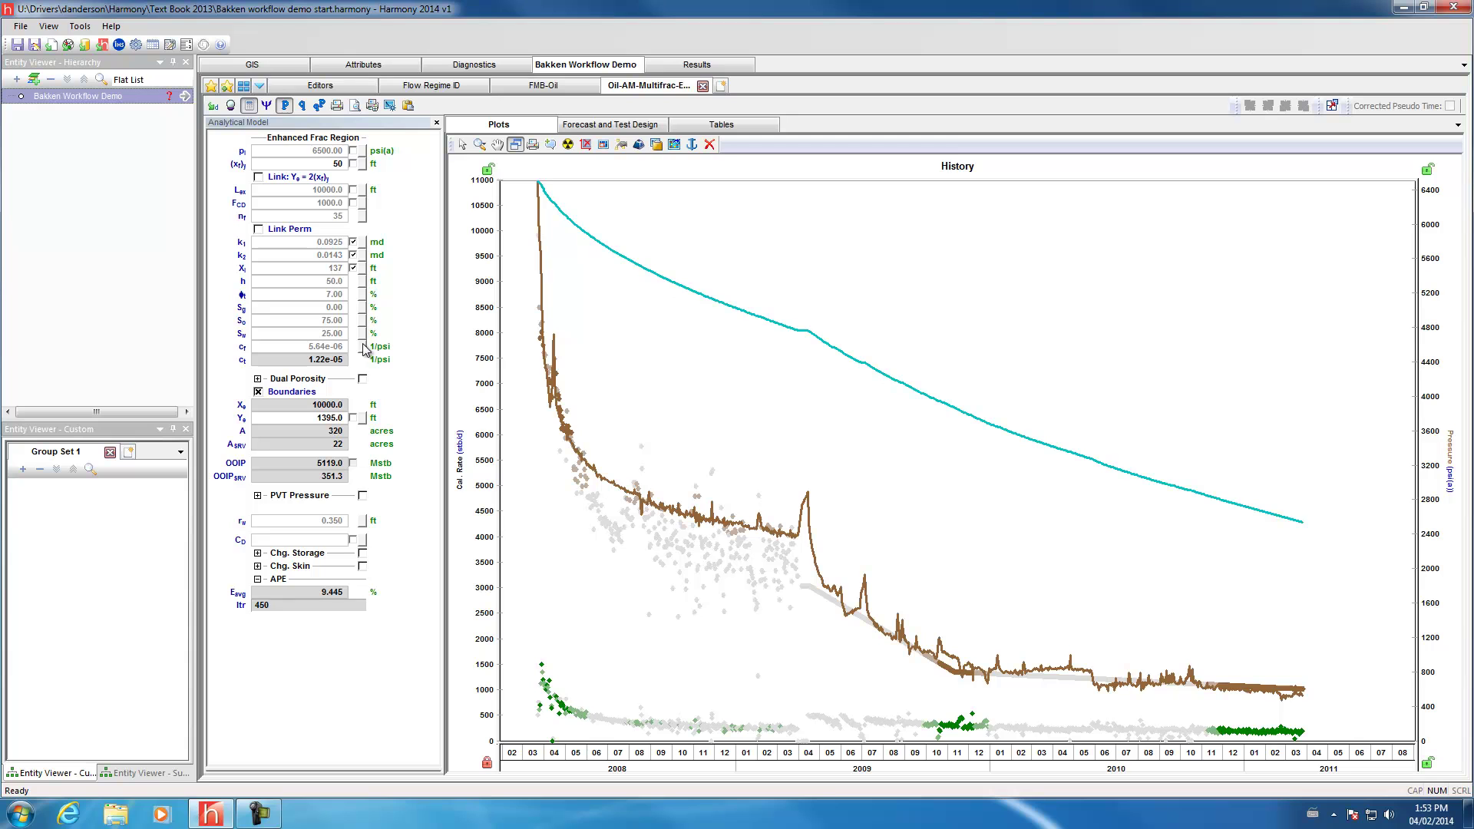
pyautogui.click(329, 165)
pyautogui.click(329, 166)
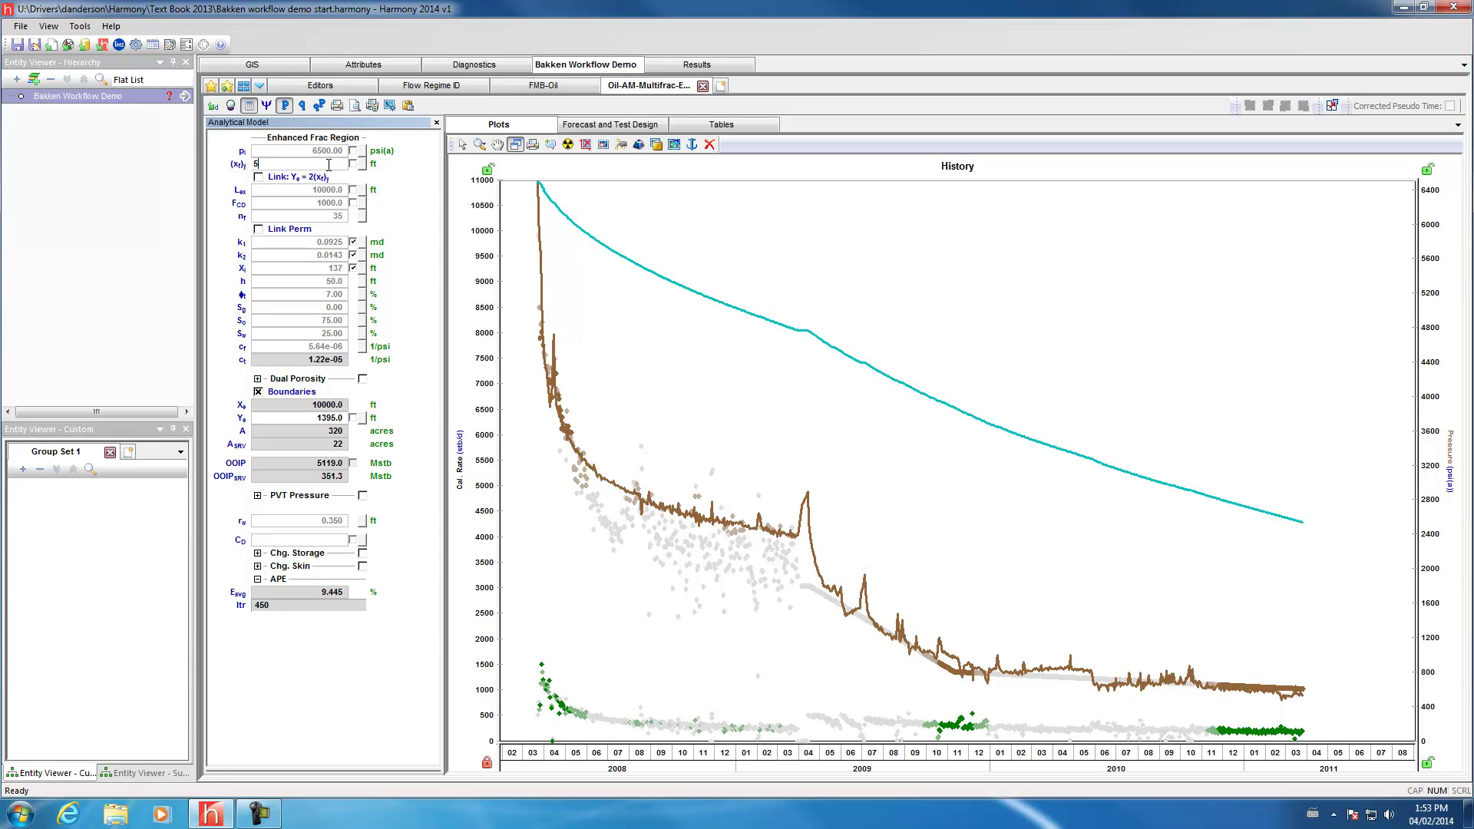
pyautogui.write('500')
pyautogui.click(315, 293)
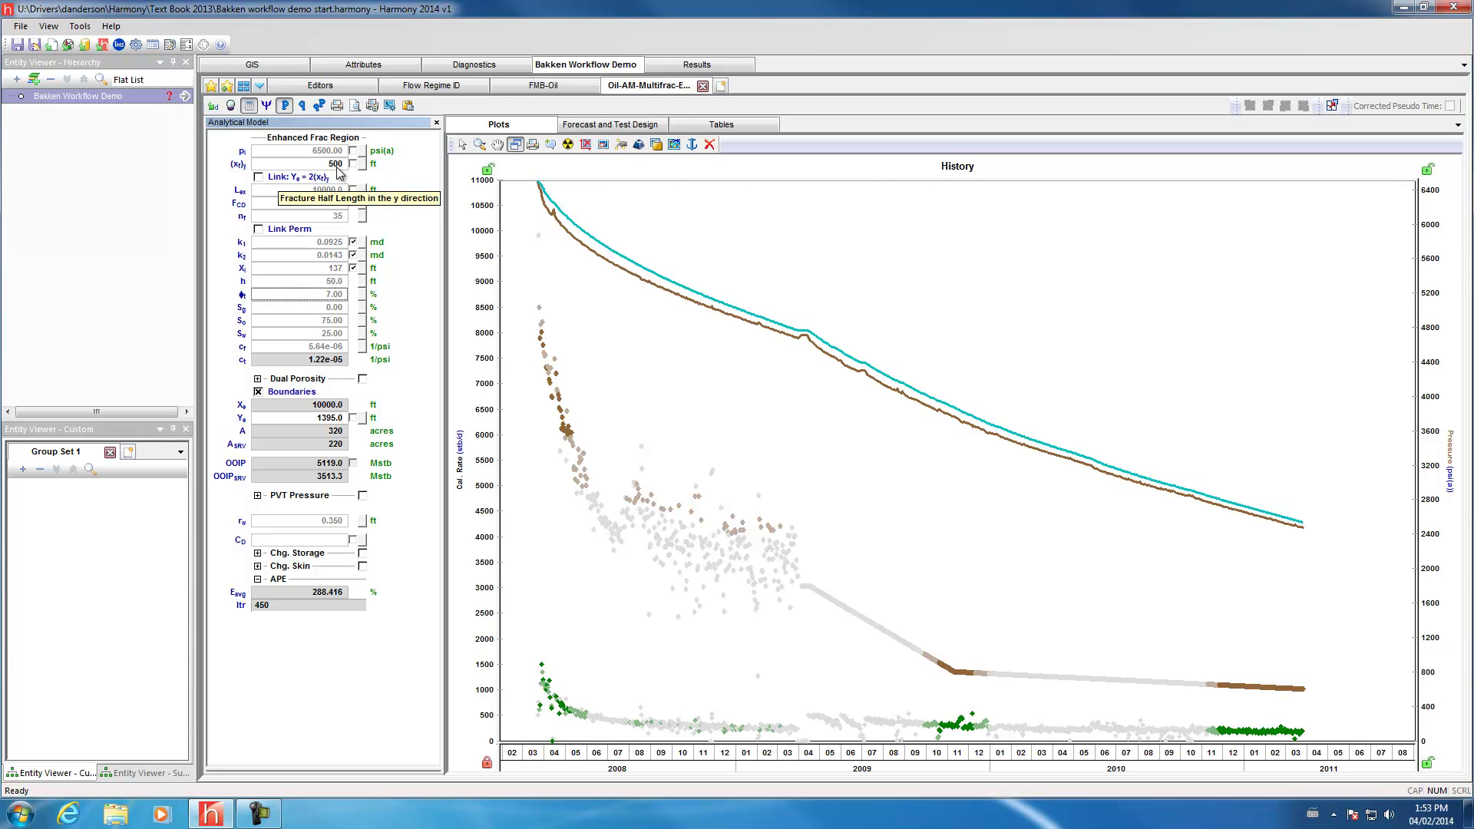
pyautogui.click(231, 105)
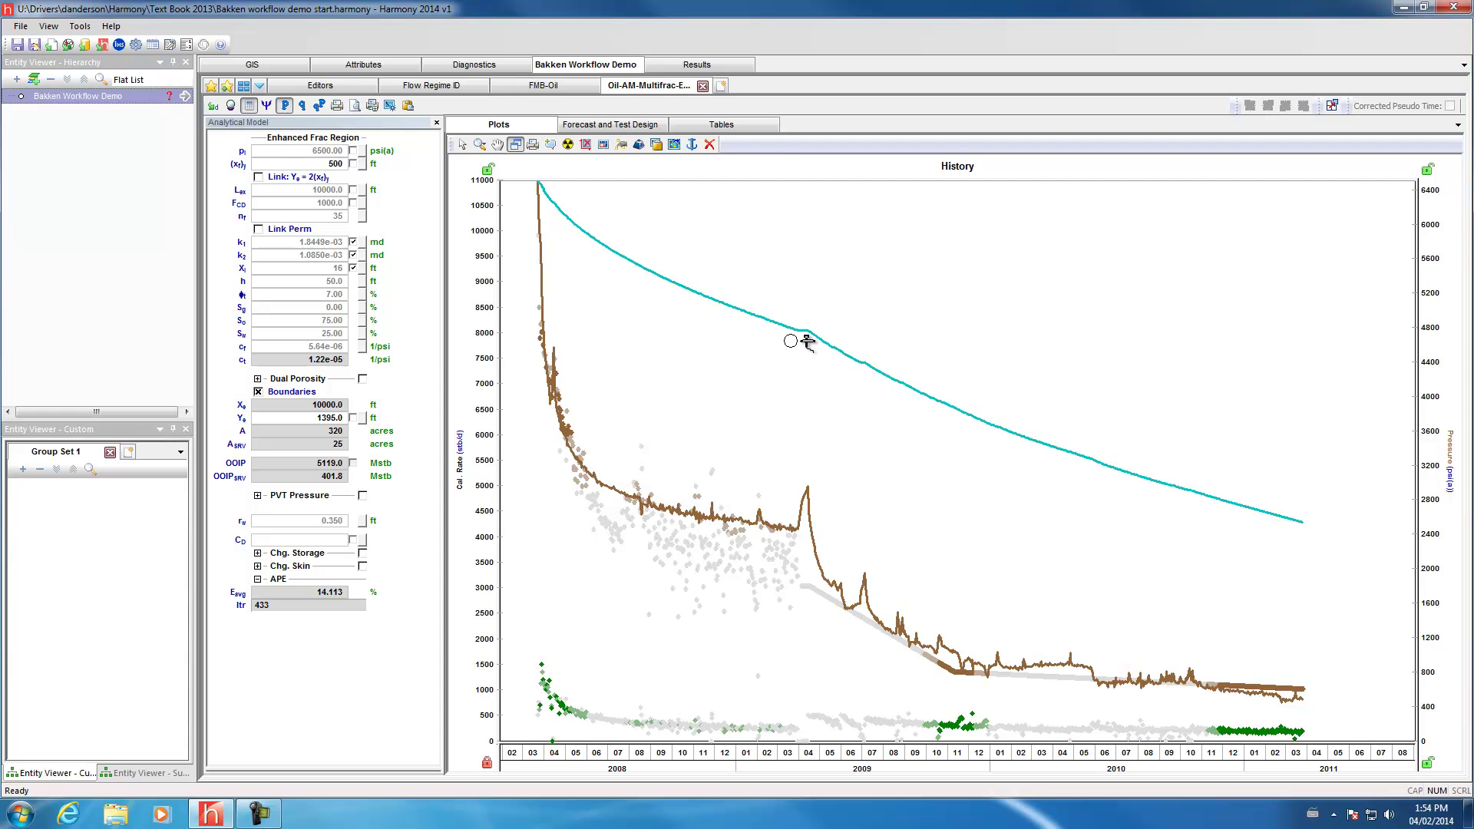
# Set the fracture half-length to 160 ft and rerun automatic parameter estimation with the History plot enlarged.
pyautogui.click(518, 154)
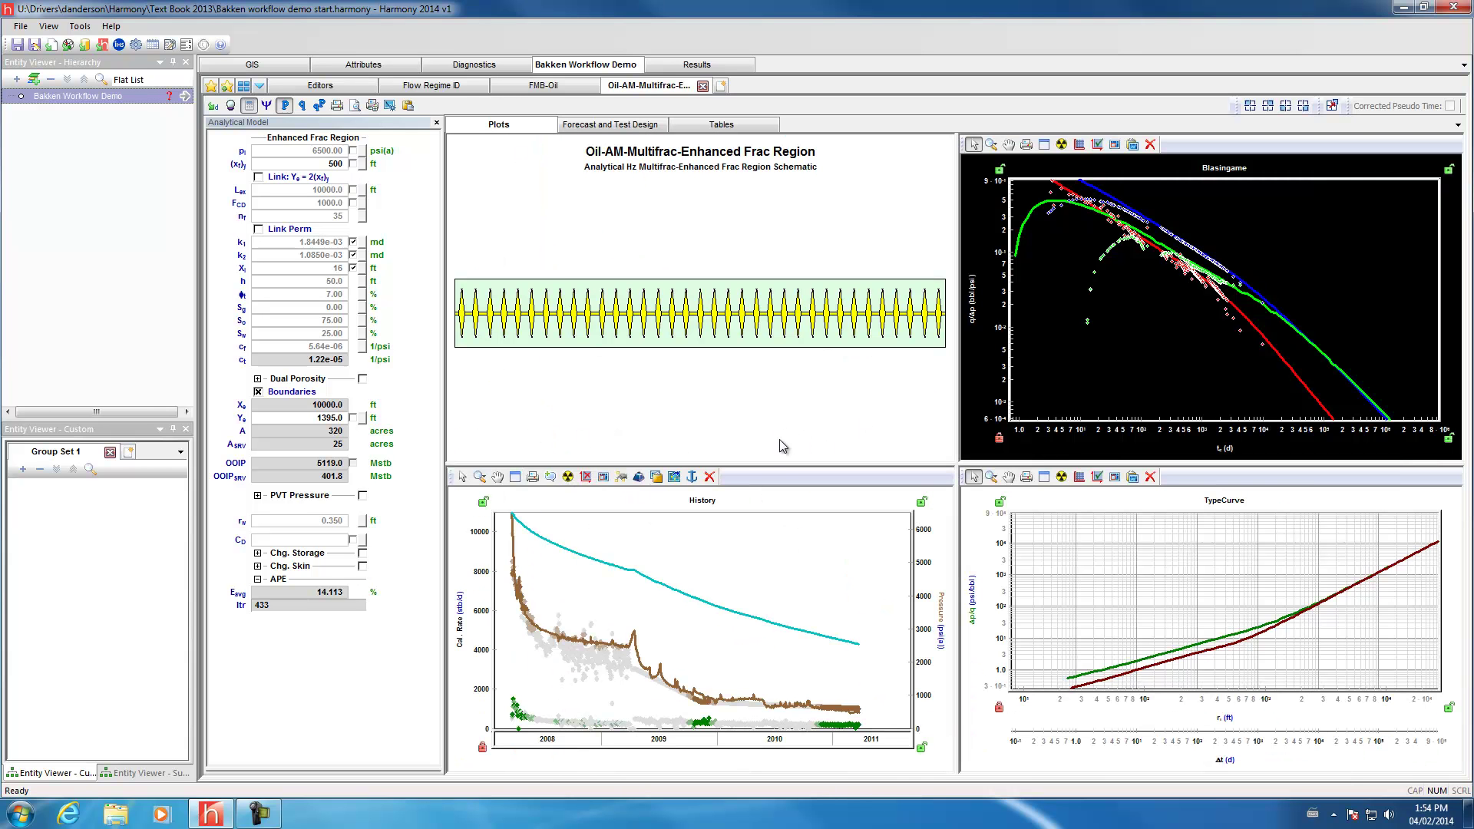
pyautogui.click(329, 165)
pyautogui.click(329, 165)
pyautogui.write('16')
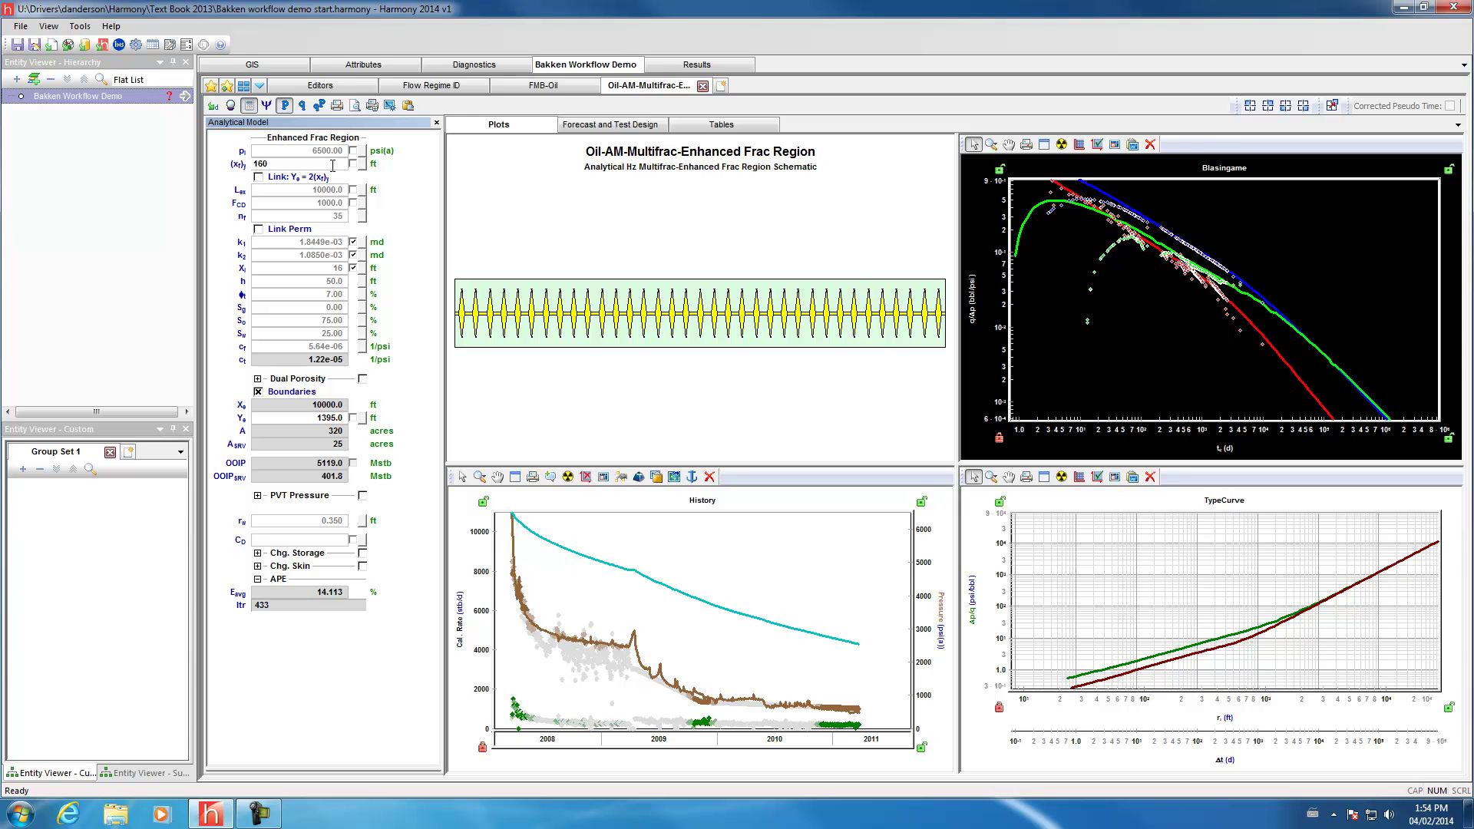
pyautogui.write('0')
pyautogui.press('Return')
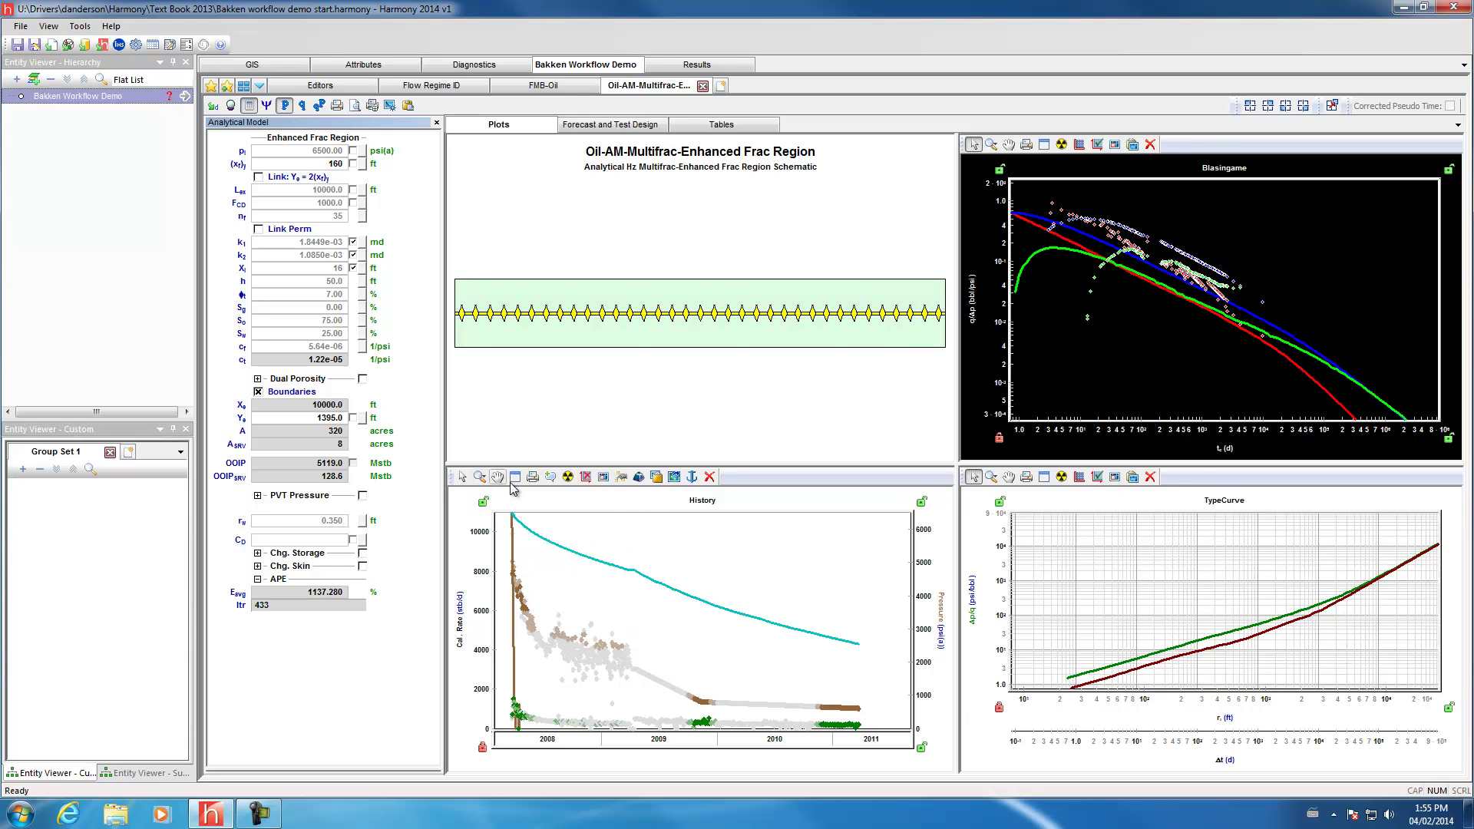
pyautogui.click(515, 477)
pyautogui.click(231, 106)
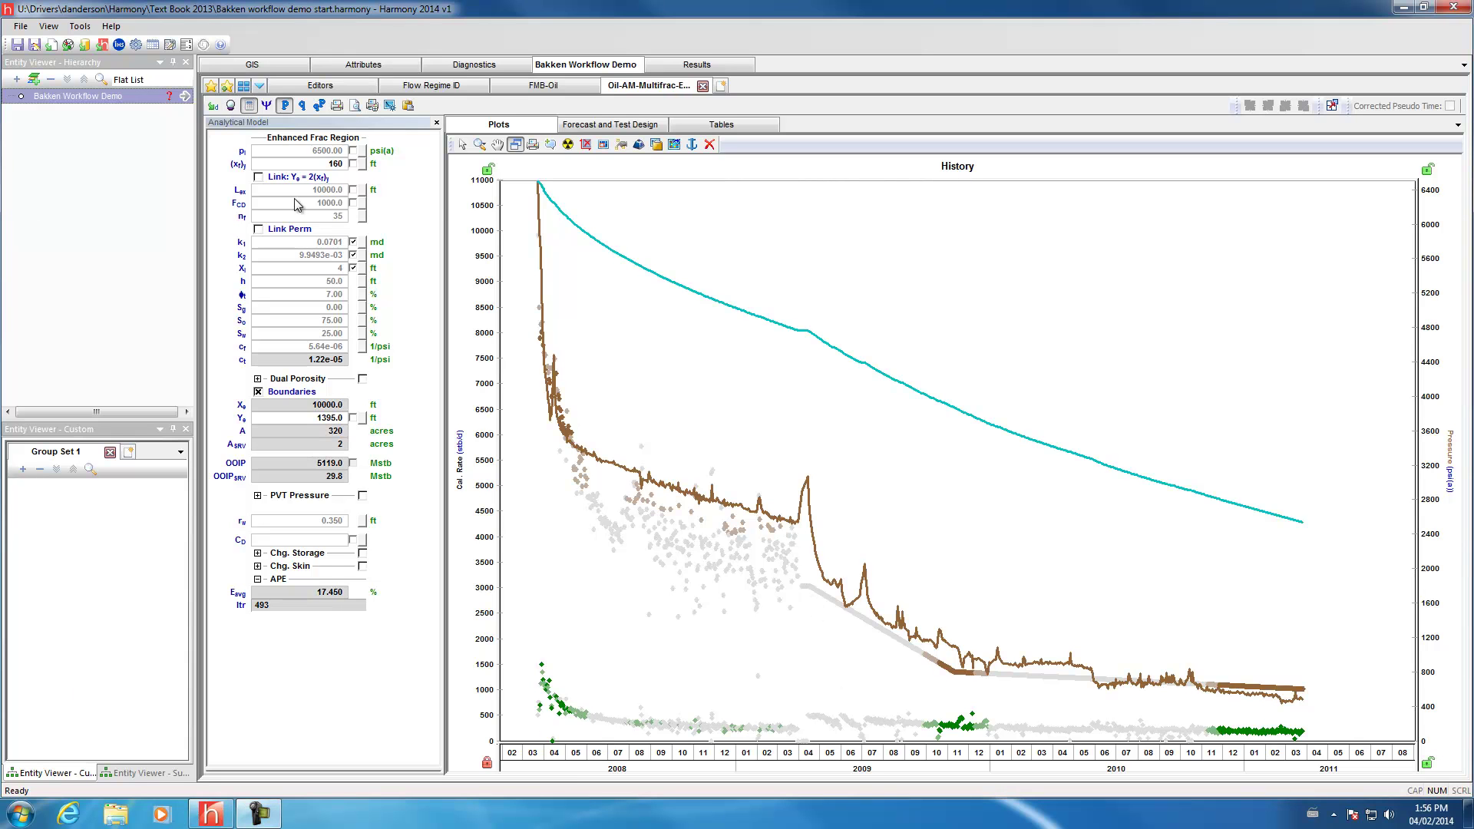
# Forecast the matched model for 600 months and rescale the Results plot's rate axis to about 600 stb/d.
pyautogui.click(606, 125)
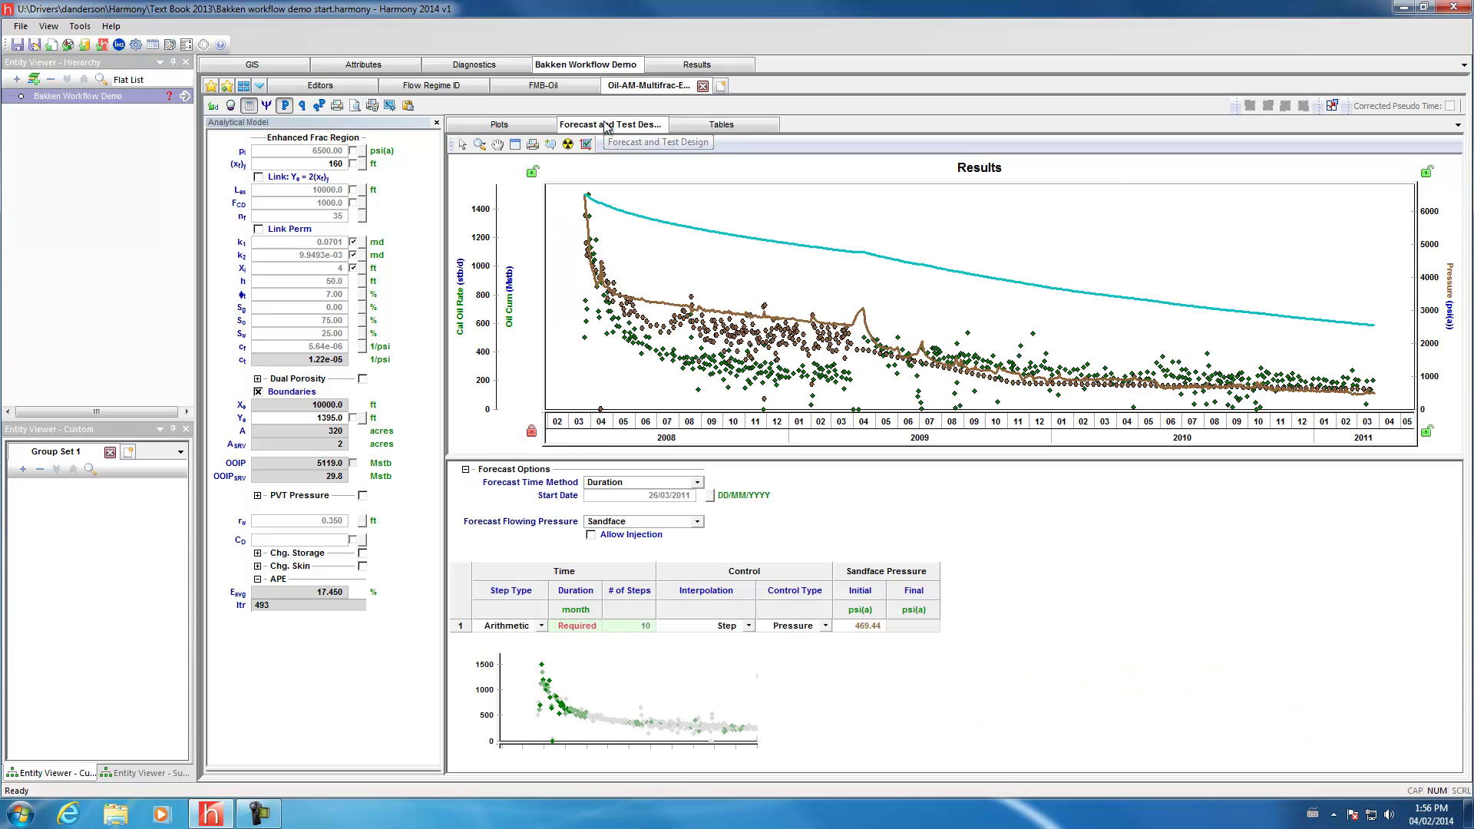
pyautogui.click(574, 627)
pyautogui.write('600')
pyautogui.press('Tab')
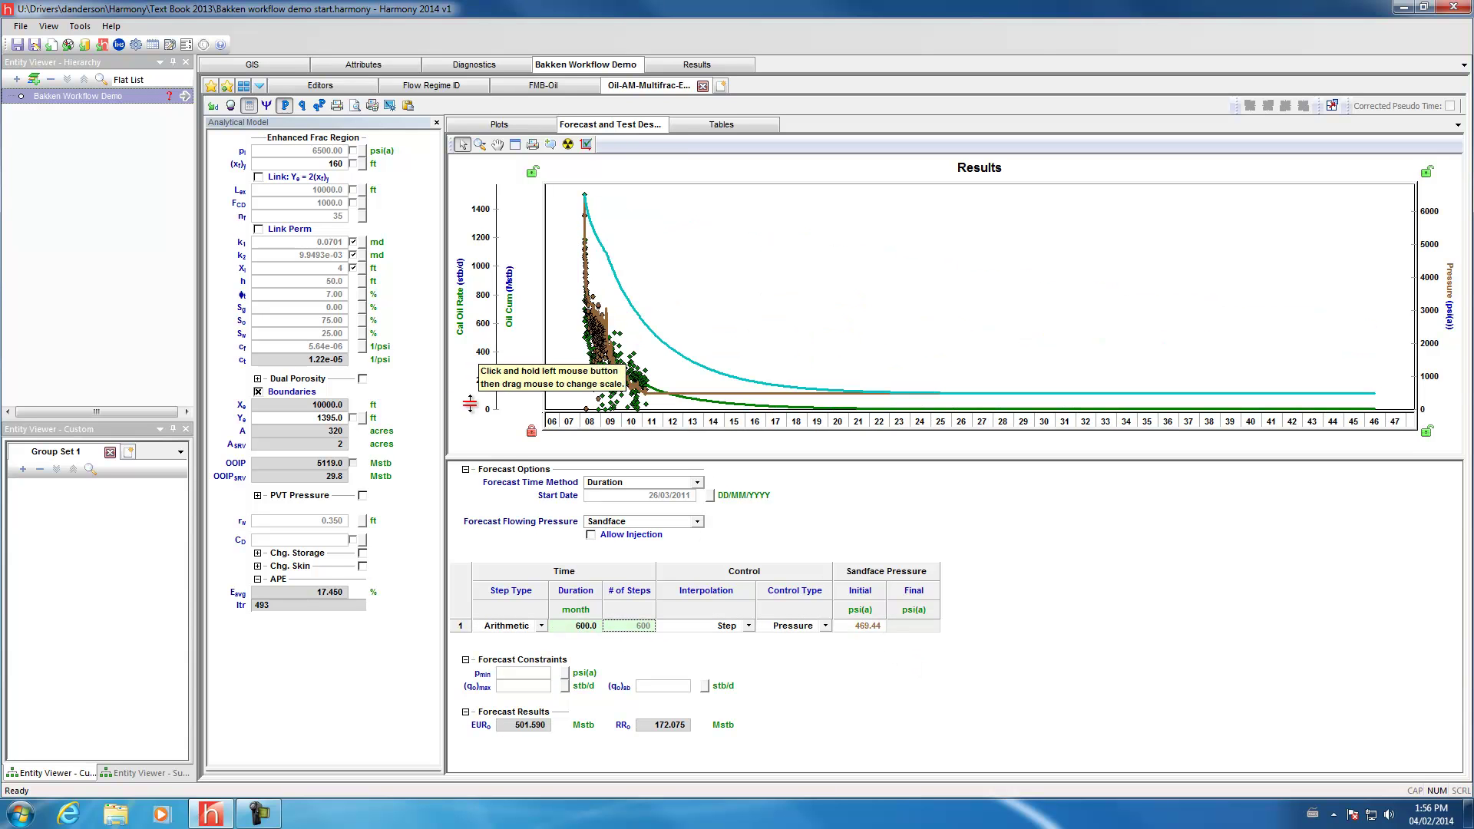
pyautogui.moveTo(482, 390); pyautogui.dragTo(484, 345)
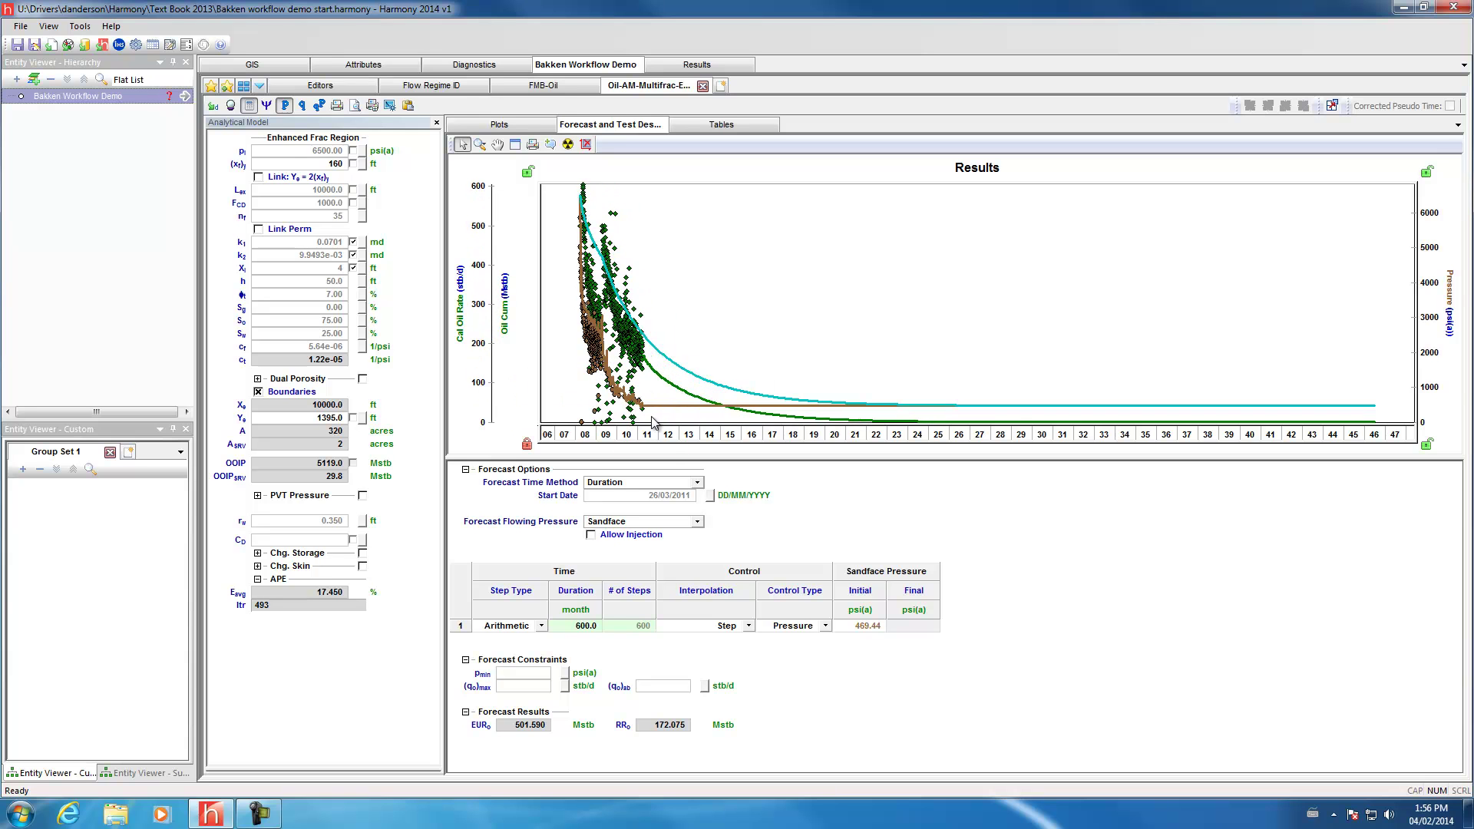
pyautogui.moveTo(644, 412)
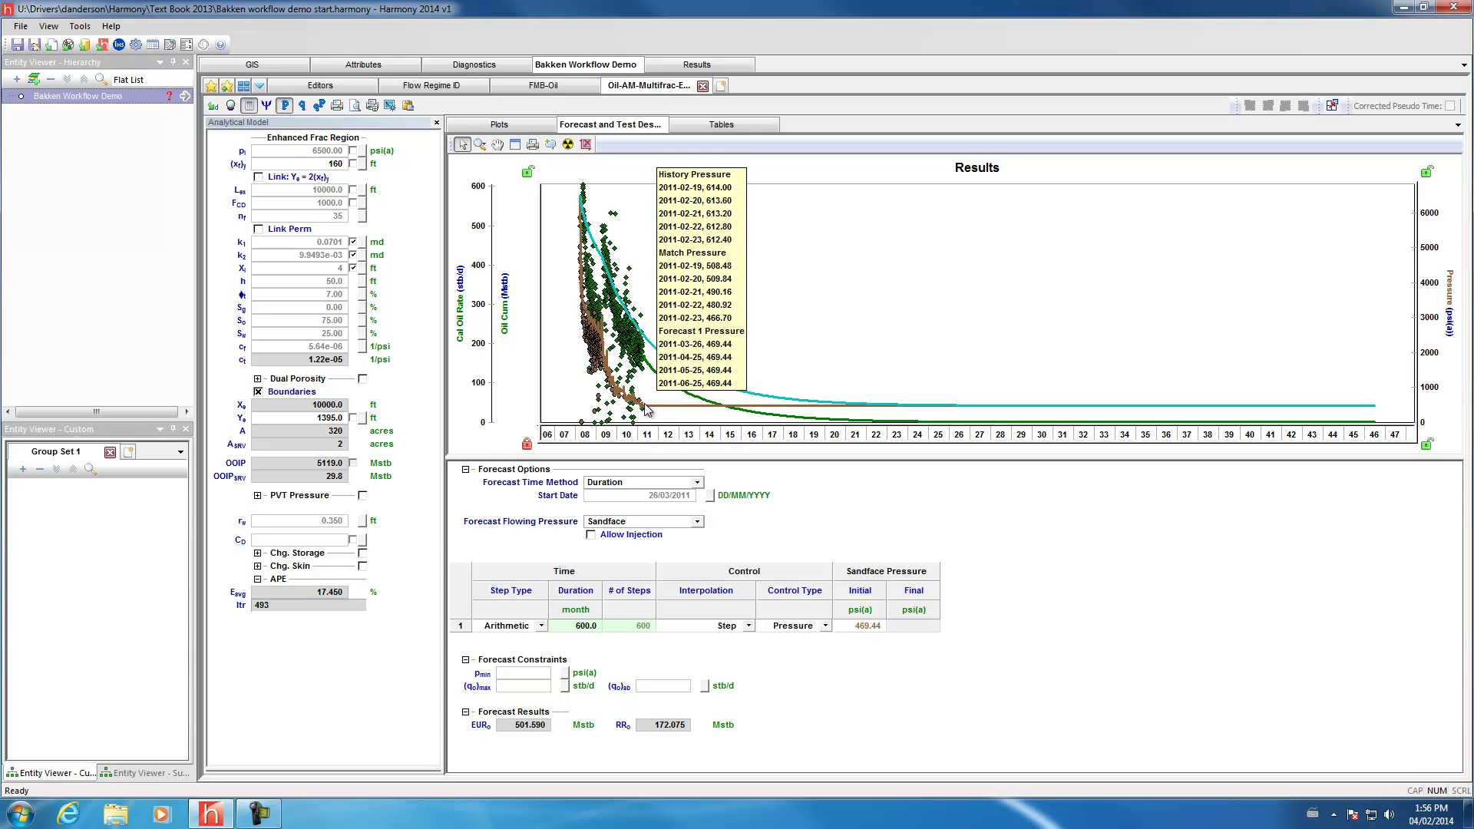
# Rescale the Results plot's time axis to end near 2039 and create an Oil Rate vs. Cumulative Oil decline worksheet.
pyautogui.moveTo(645, 435)
pyautogui.mouseDown()
pyautogui.moveTo(787, 435)
pyautogui.moveTo(633, 433)
pyautogui.moveTo(669, 423)
pyautogui.mouseUp()
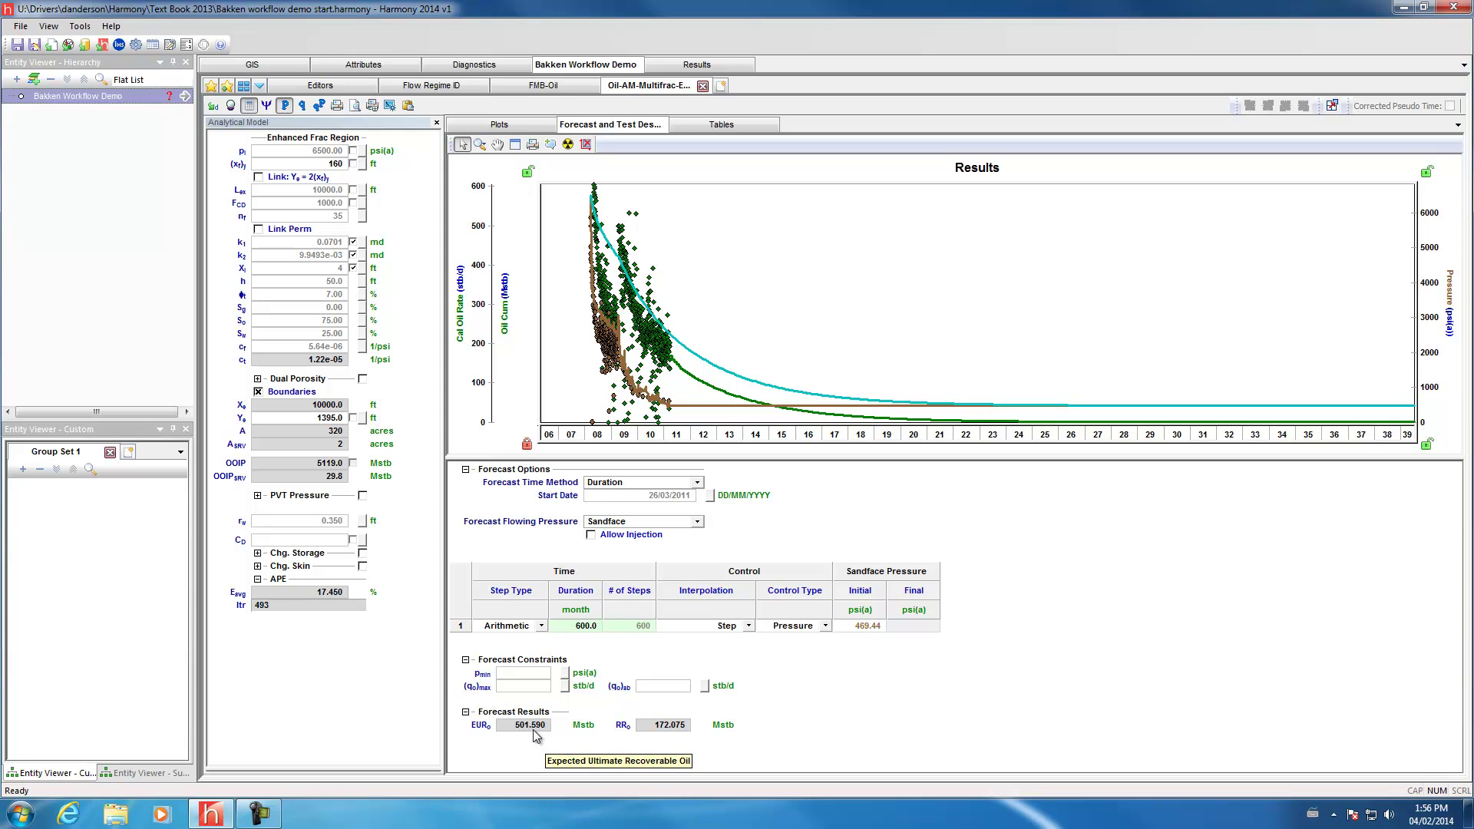
pyautogui.click(723, 86)
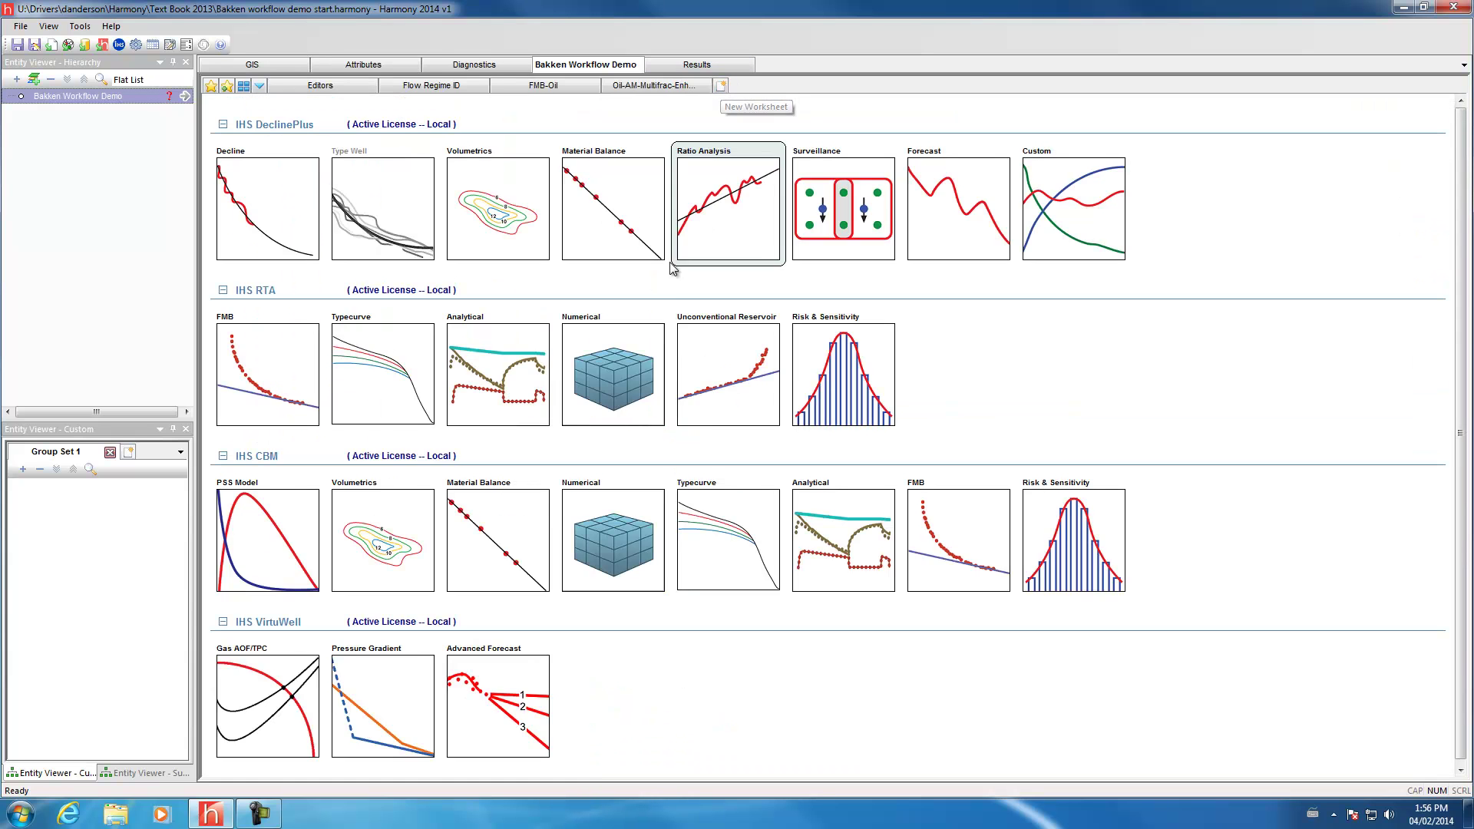
pyautogui.click(276, 202)
pyautogui.moveTo(357, 236)
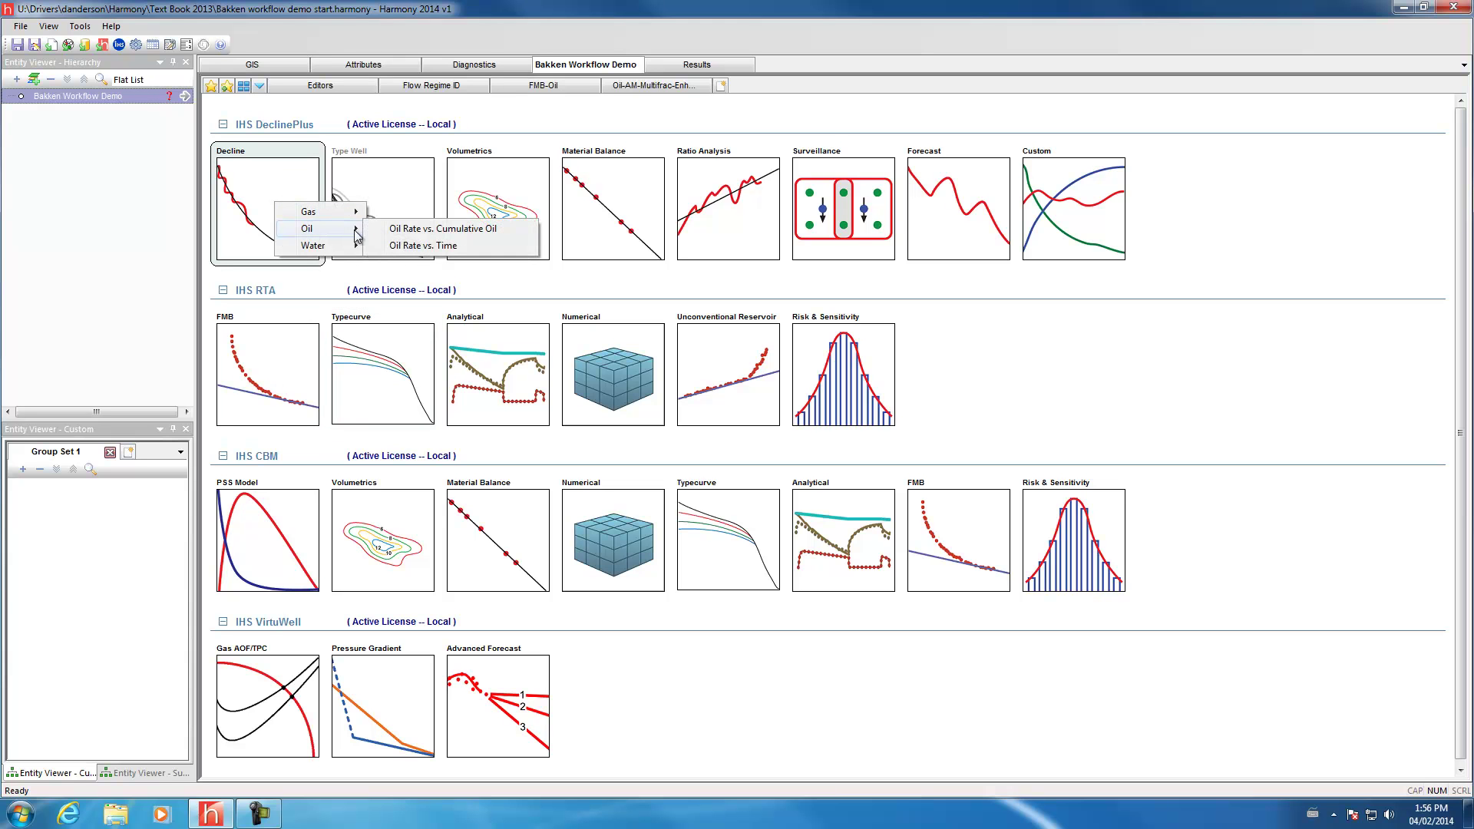
pyautogui.click(414, 228)
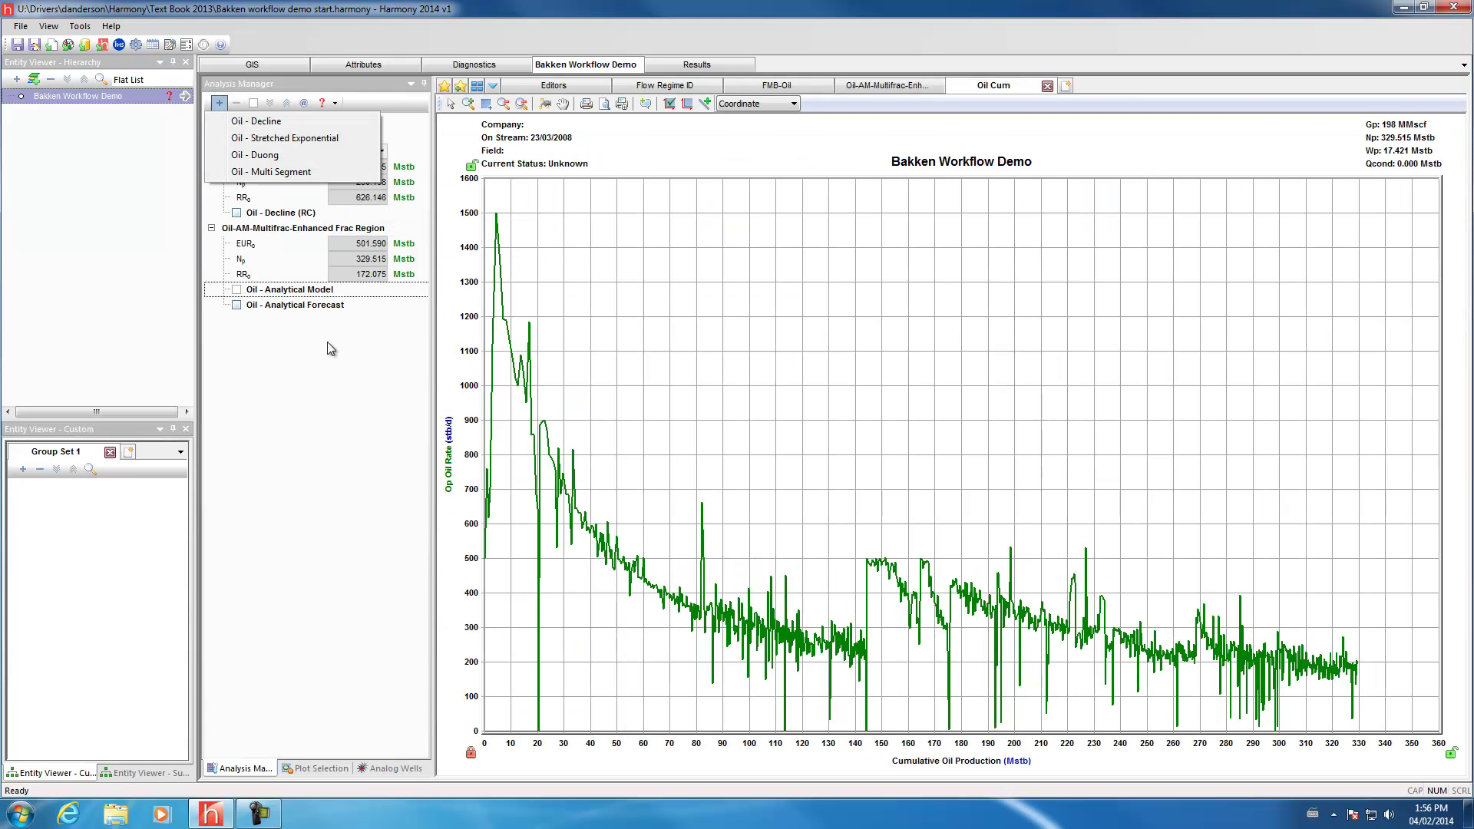
# Show the Oil - Analytical Forecast on the rate-cumulative plot and extend its cumulative oil axis to about 820 Mstb.
pyautogui.click(238, 294)
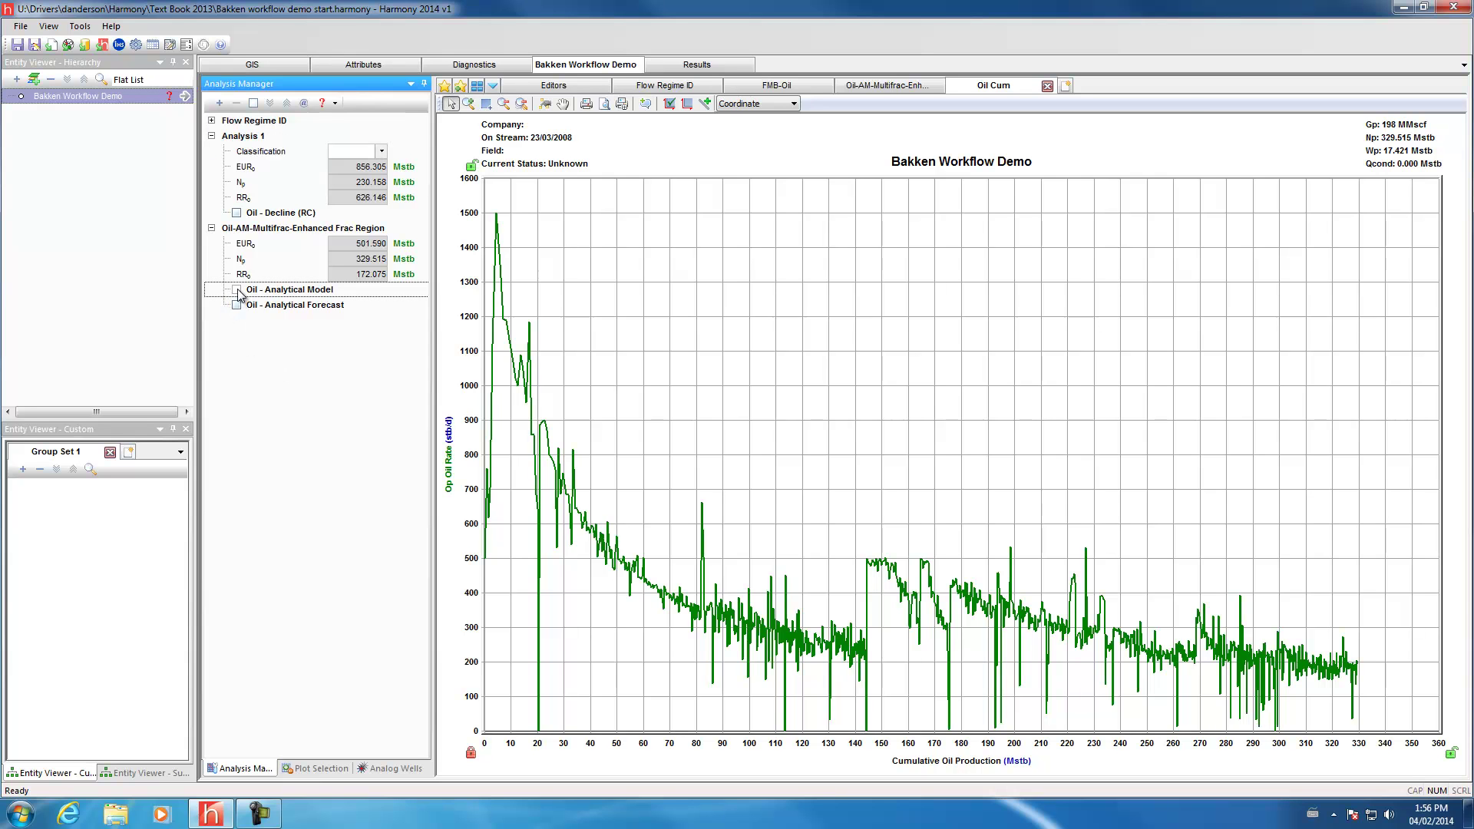
pyautogui.click(237, 305)
pyautogui.moveTo(770, 759); pyautogui.dragTo(688, 758)
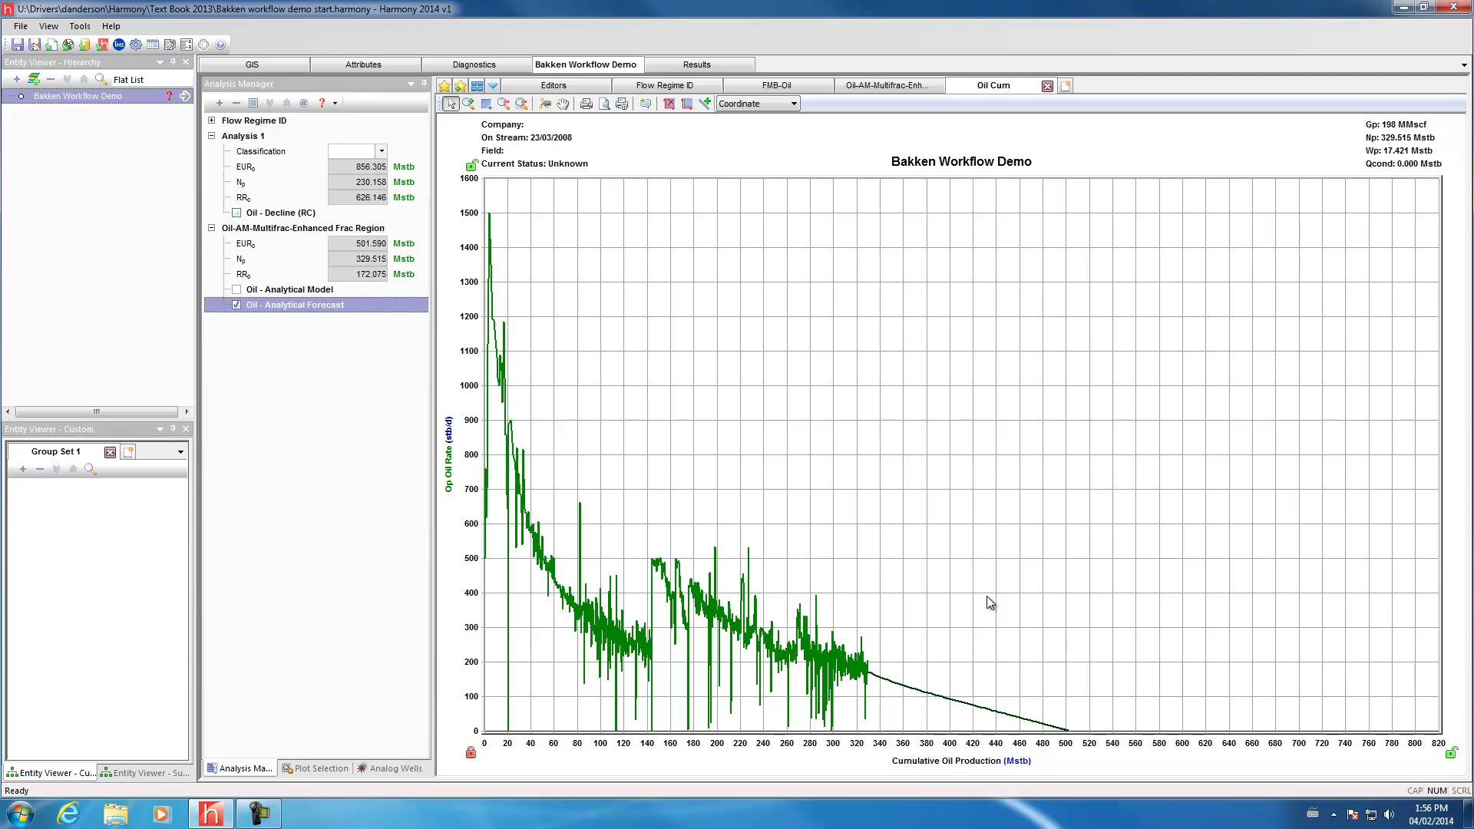
# Create a numerical Black Oil worksheet for Gas + Water + Oil with the Hz Multifrac model.
pyautogui.click(873, 86)
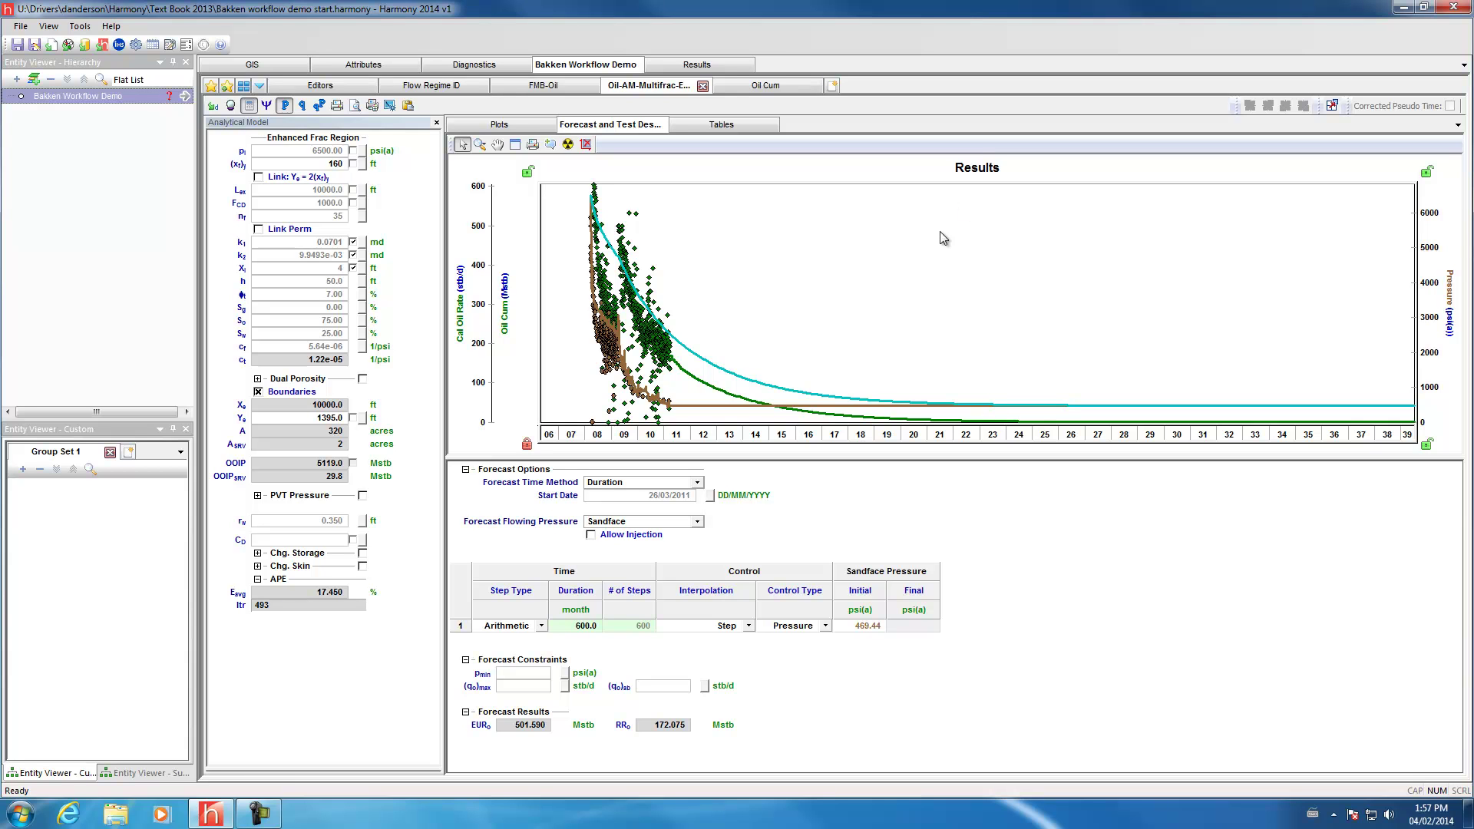
pyautogui.click(834, 85)
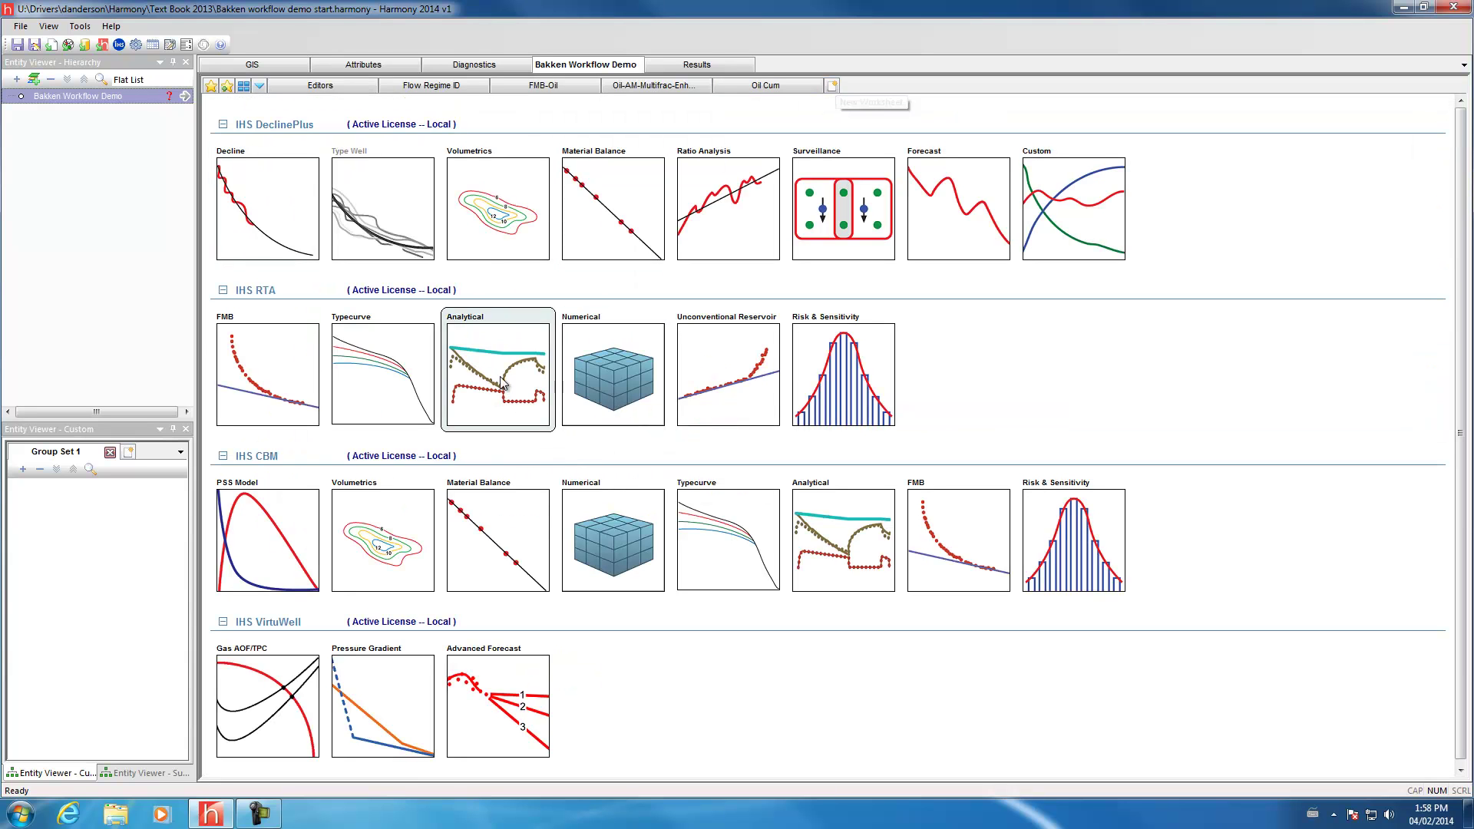
pyautogui.click(619, 360)
pyautogui.moveTo(661, 372)
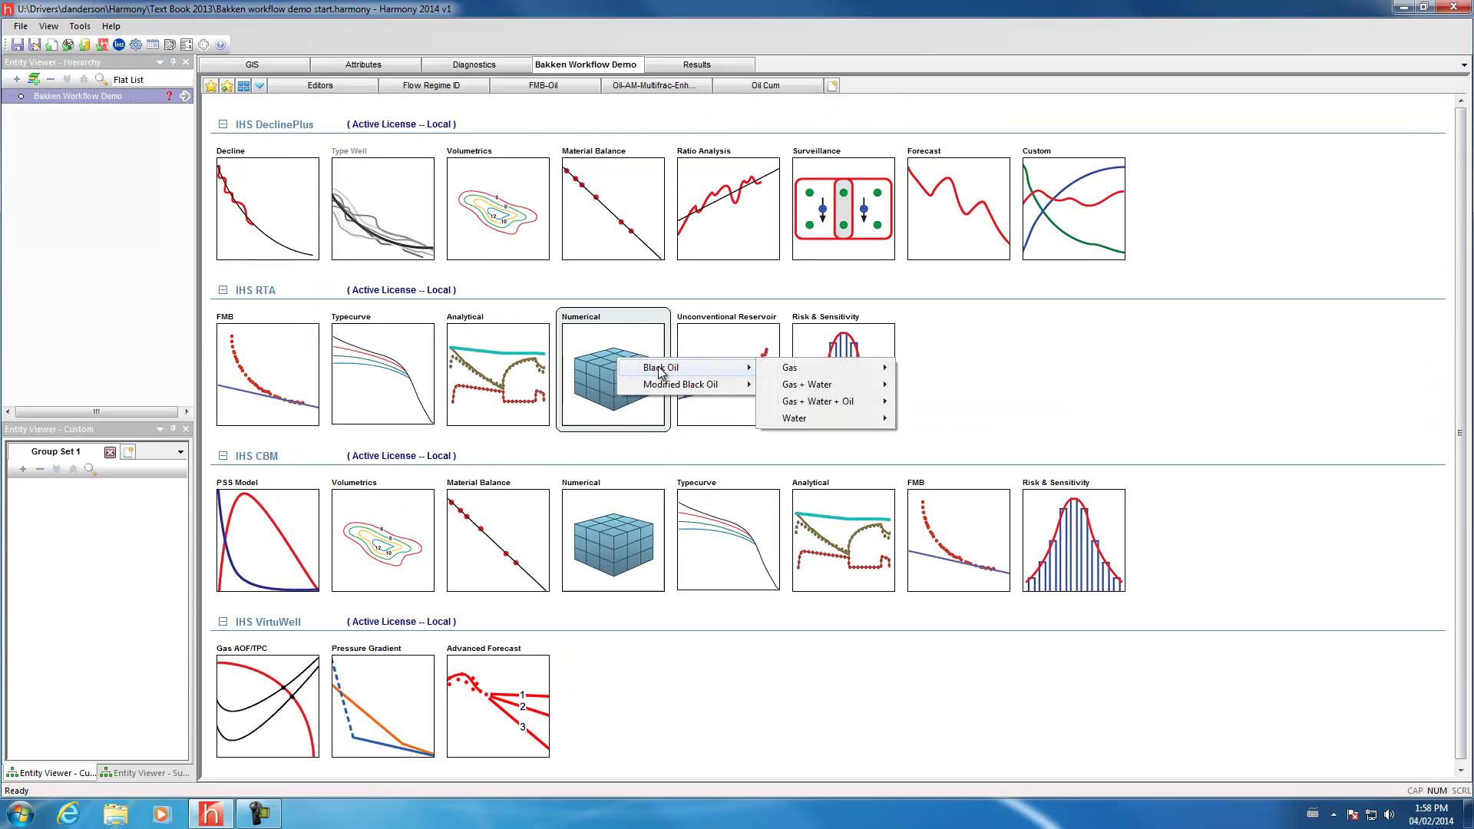
pyautogui.moveTo(804, 406)
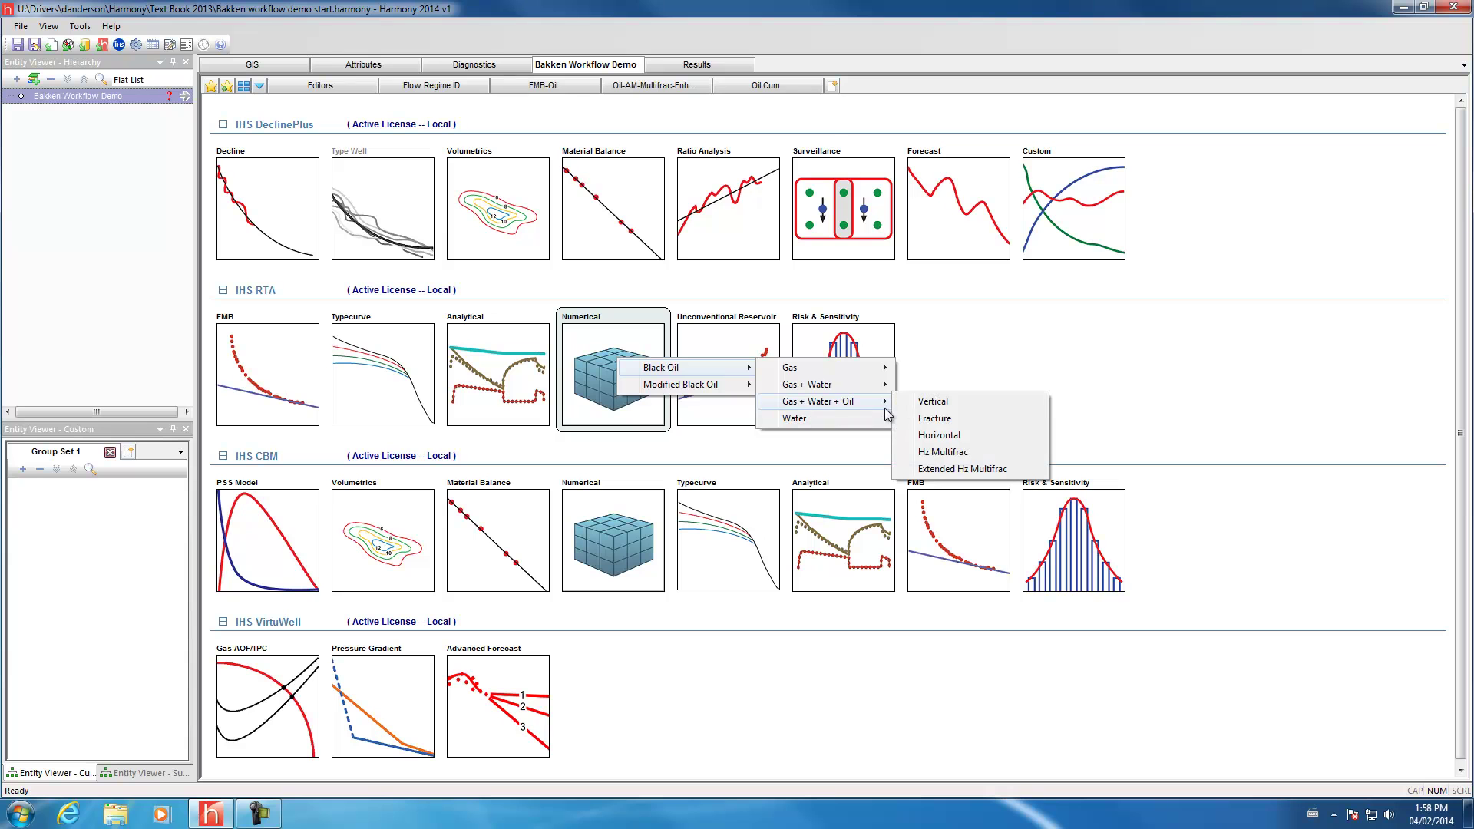
pyautogui.click(944, 453)
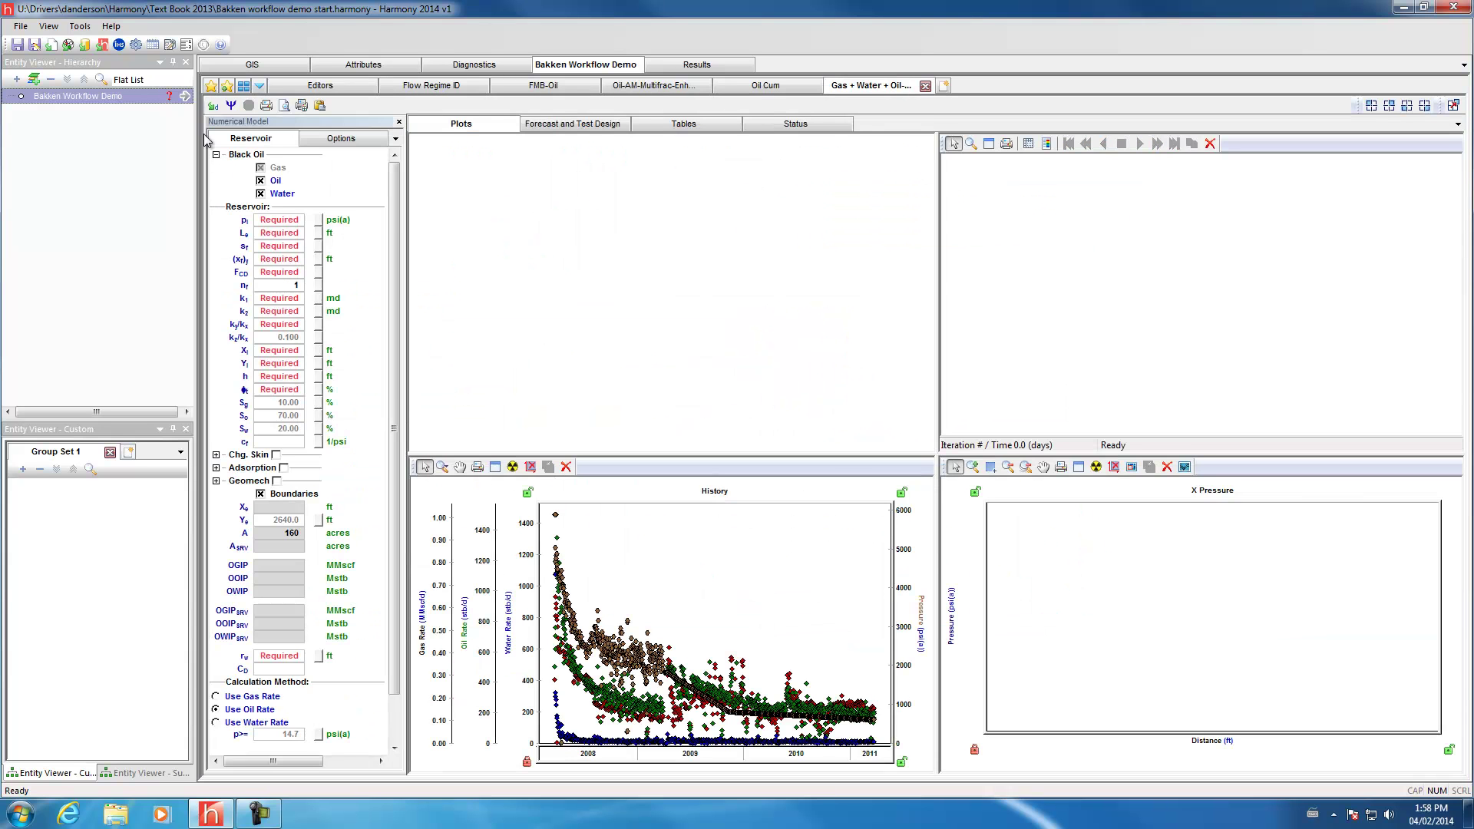
# Fill the numerical model's parameters from the Reservoir defaults and from the Oil-AM-Multifrac-Enhanced Frac Region analysis.
pyautogui.click(211, 106)
pyautogui.click(246, 118)
pyautogui.click(212, 106)
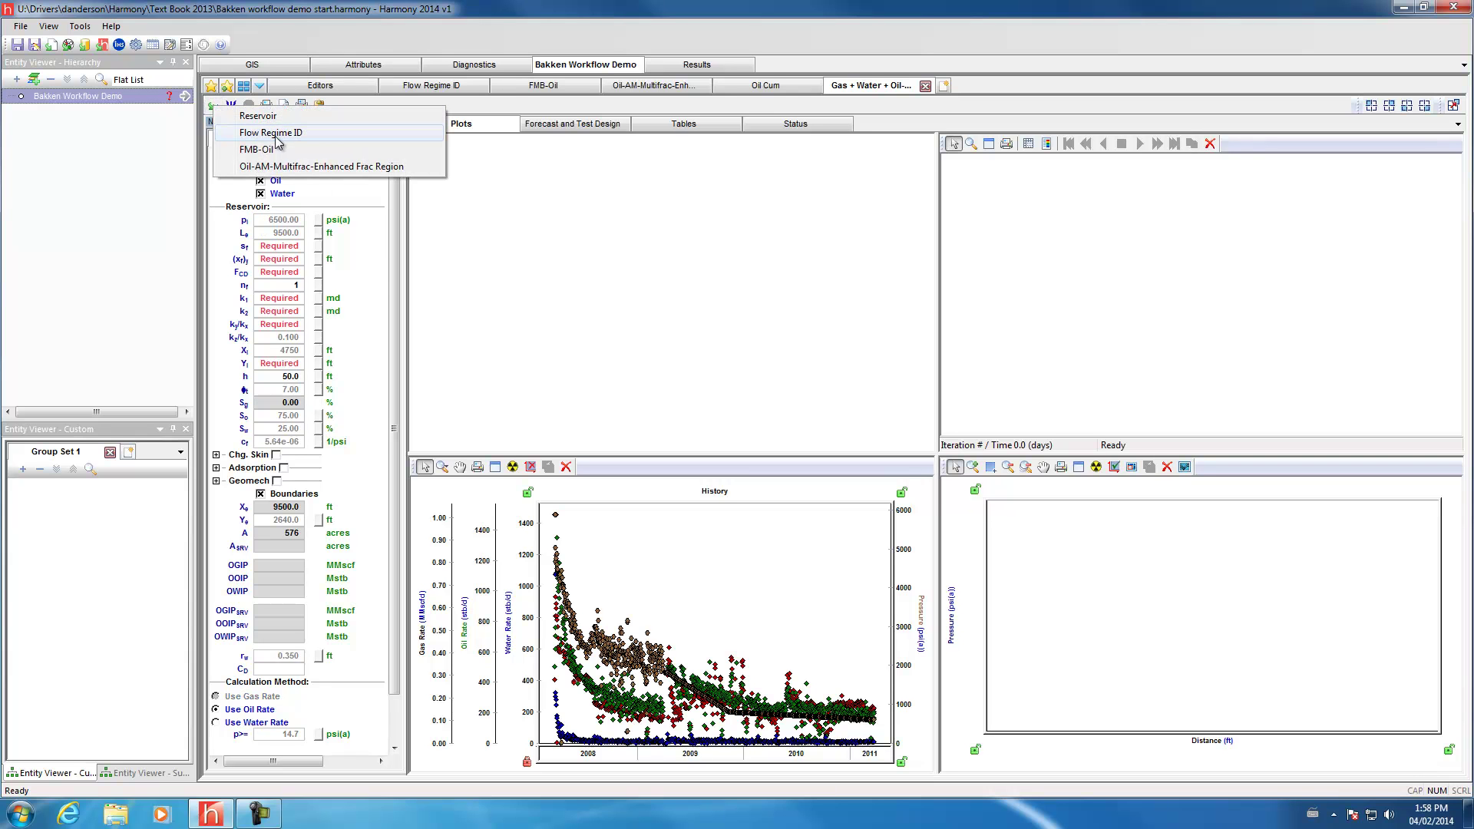
pyautogui.click(265, 166)
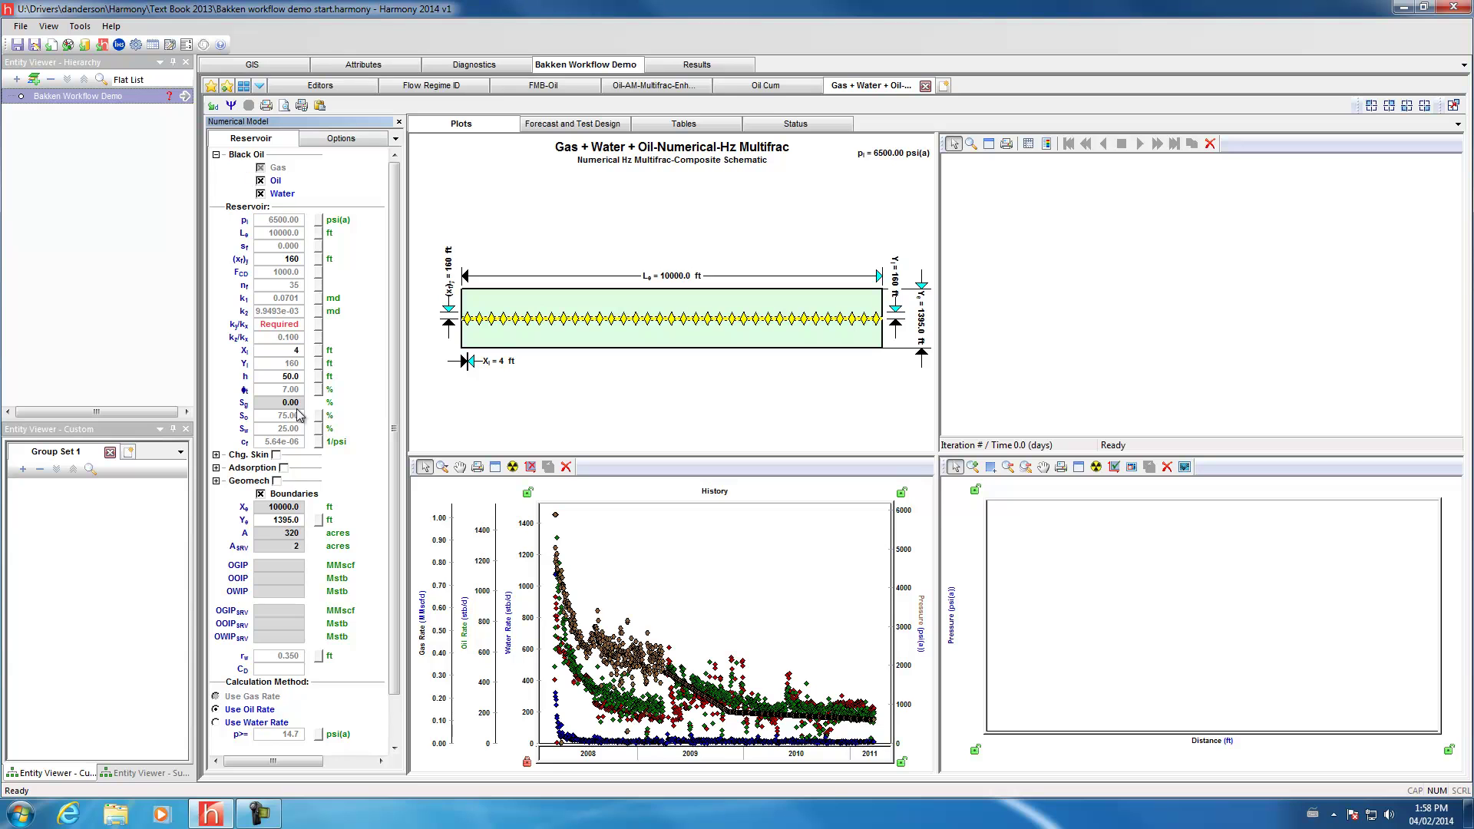
# Set the ky/kx permeability ratio to 1 and run the numerical simulation.
pyautogui.click(284, 324)
pyautogui.write('1')
pyautogui.press('Tab')
pyautogui.click(898, 176)
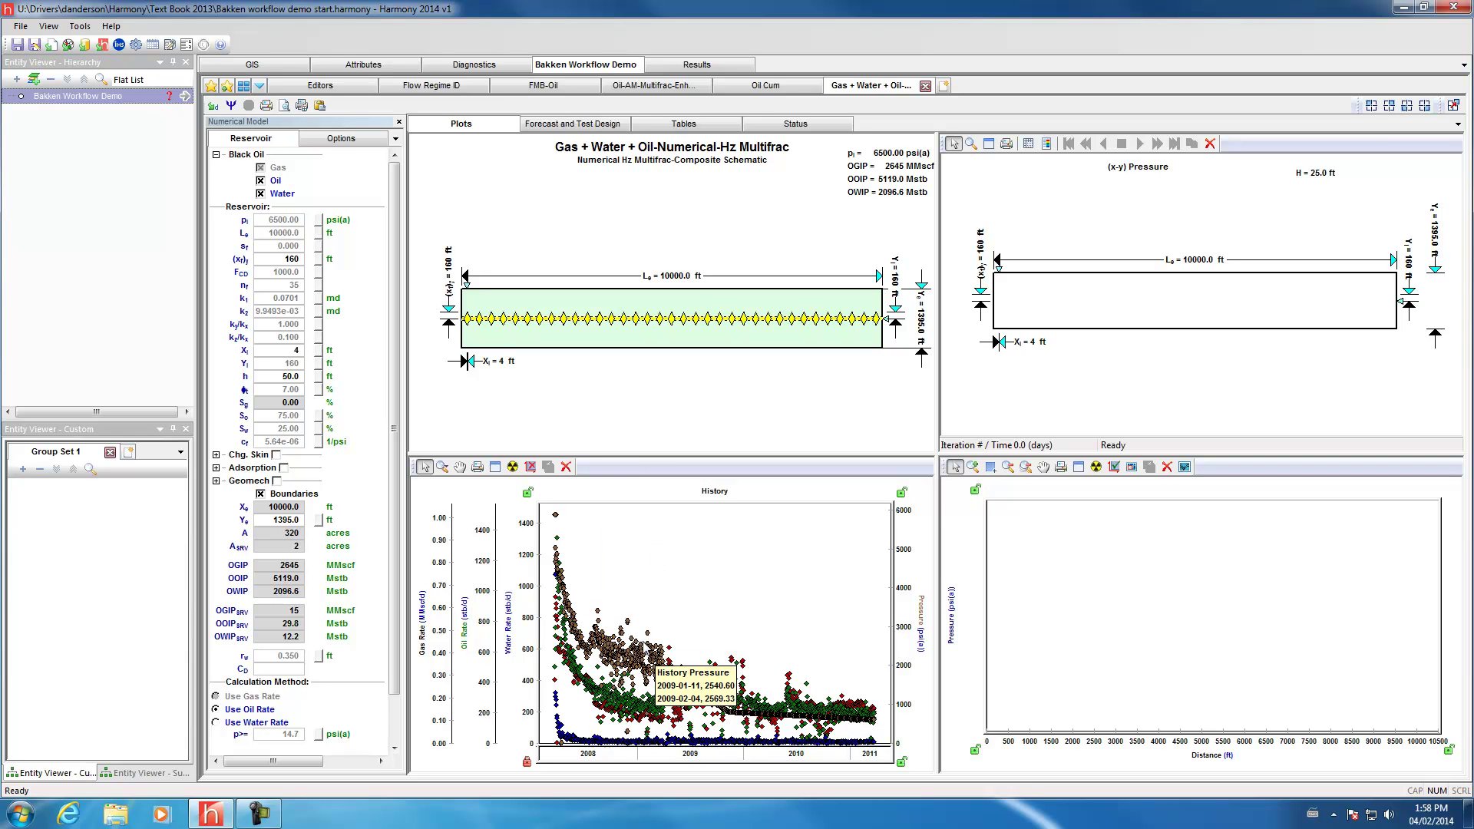
pyautogui.moveTo(617, 653)
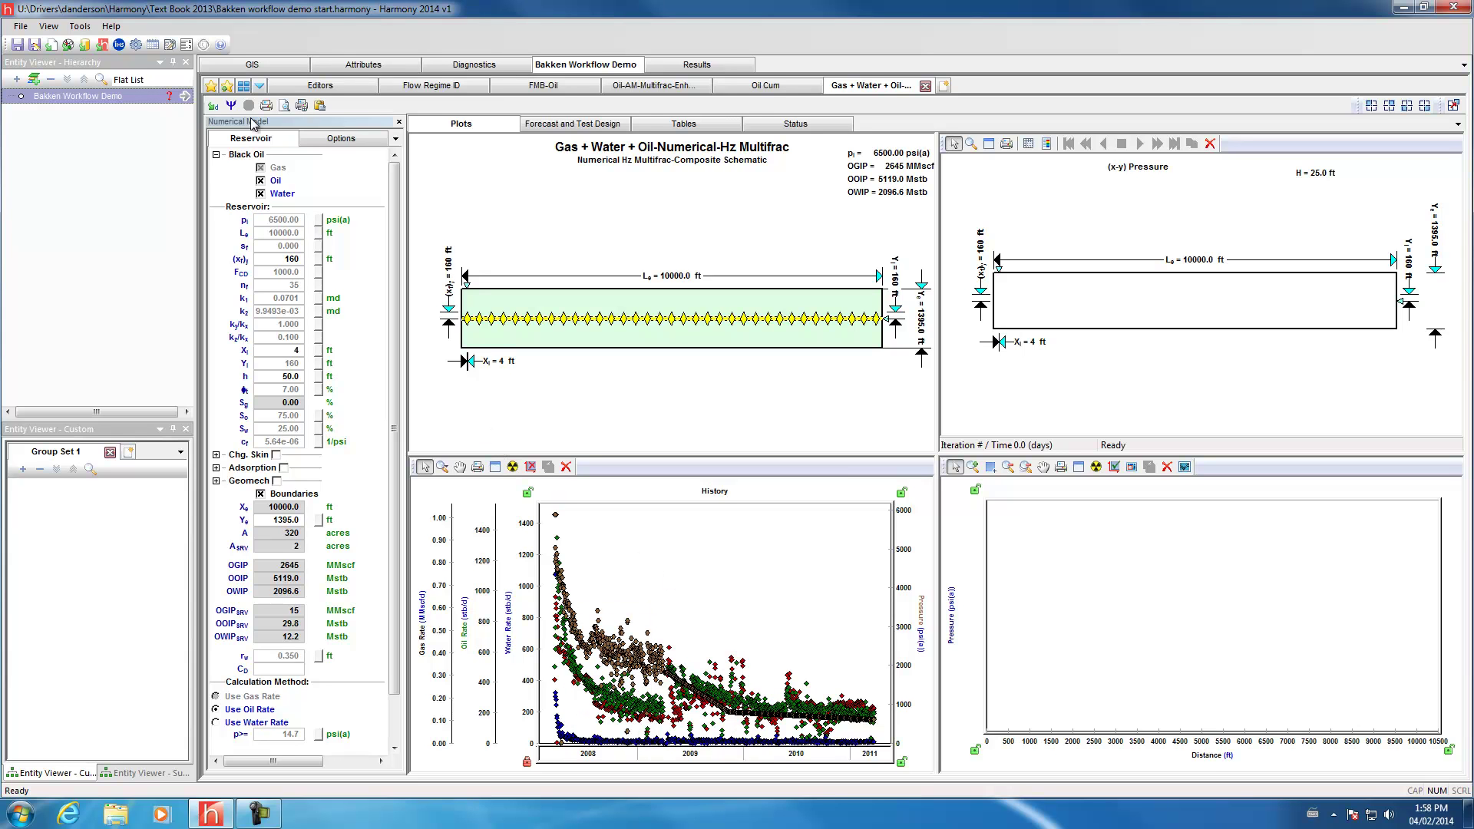
pyautogui.click(230, 105)
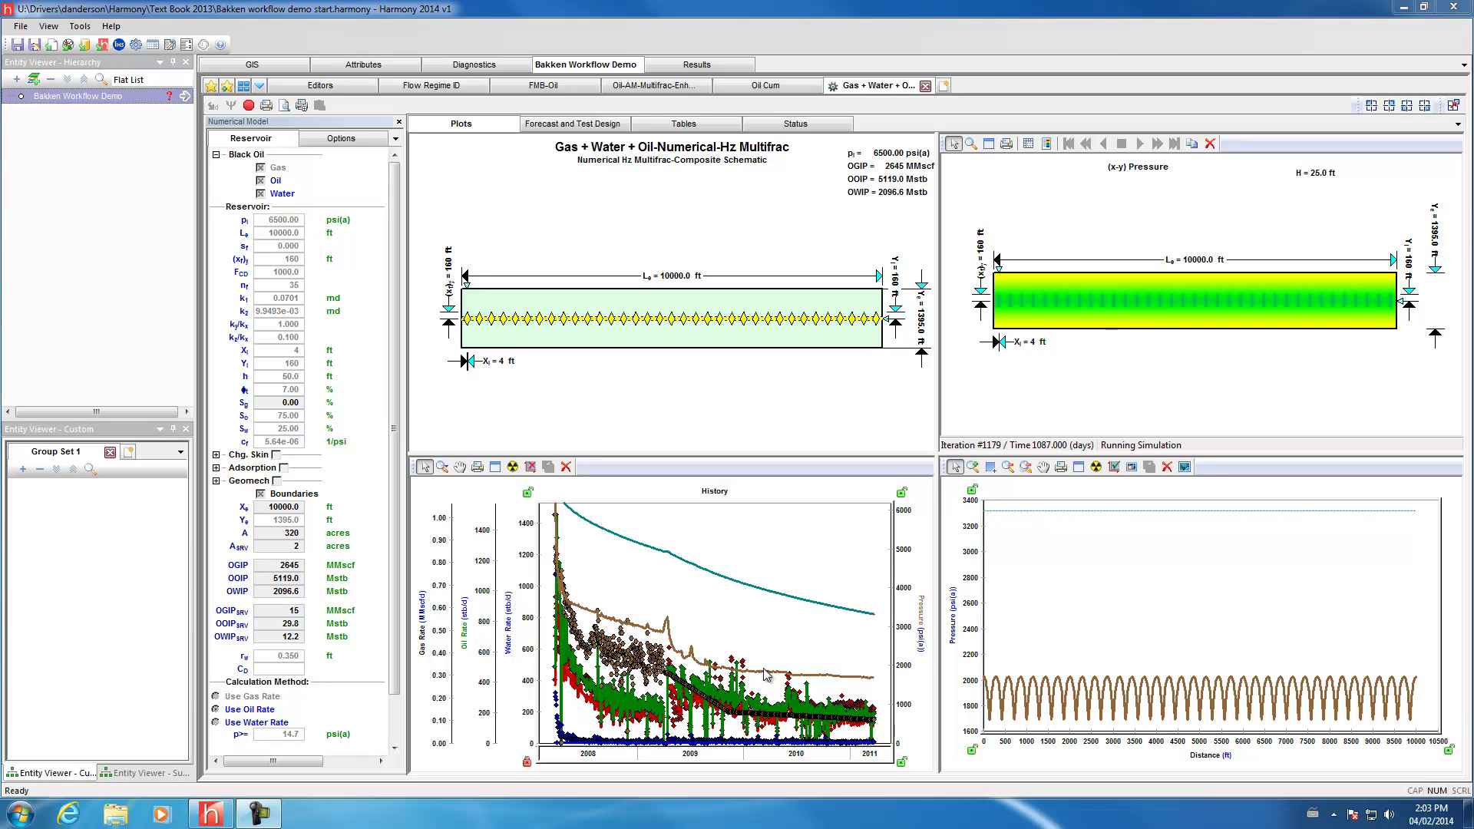
# Enlarge the History plot and rescale its oil rate axis to about 12,500 stb/d and gas rate axis to about 3 MMscfd.
pyautogui.click(495, 467)
pyautogui.moveTo(479, 459); pyautogui.dragTo(476, 745)
pyautogui.moveTo(443, 498); pyautogui.dragTo(457, 668)
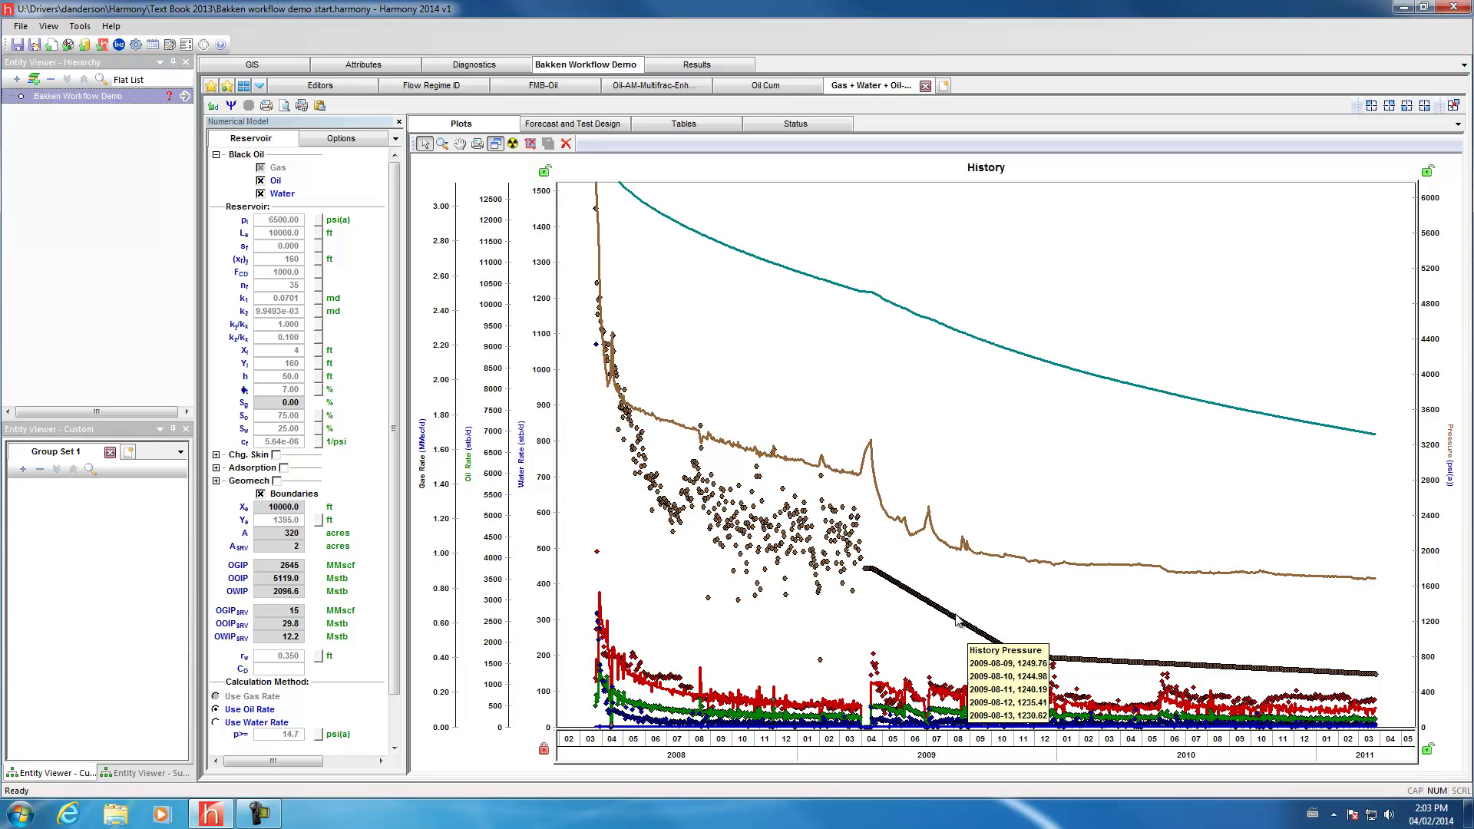
# Set the dimensionless fracture conductivity to 200 and the inner-zone permeability k1 to 1 md.
pyautogui.click(288, 260)
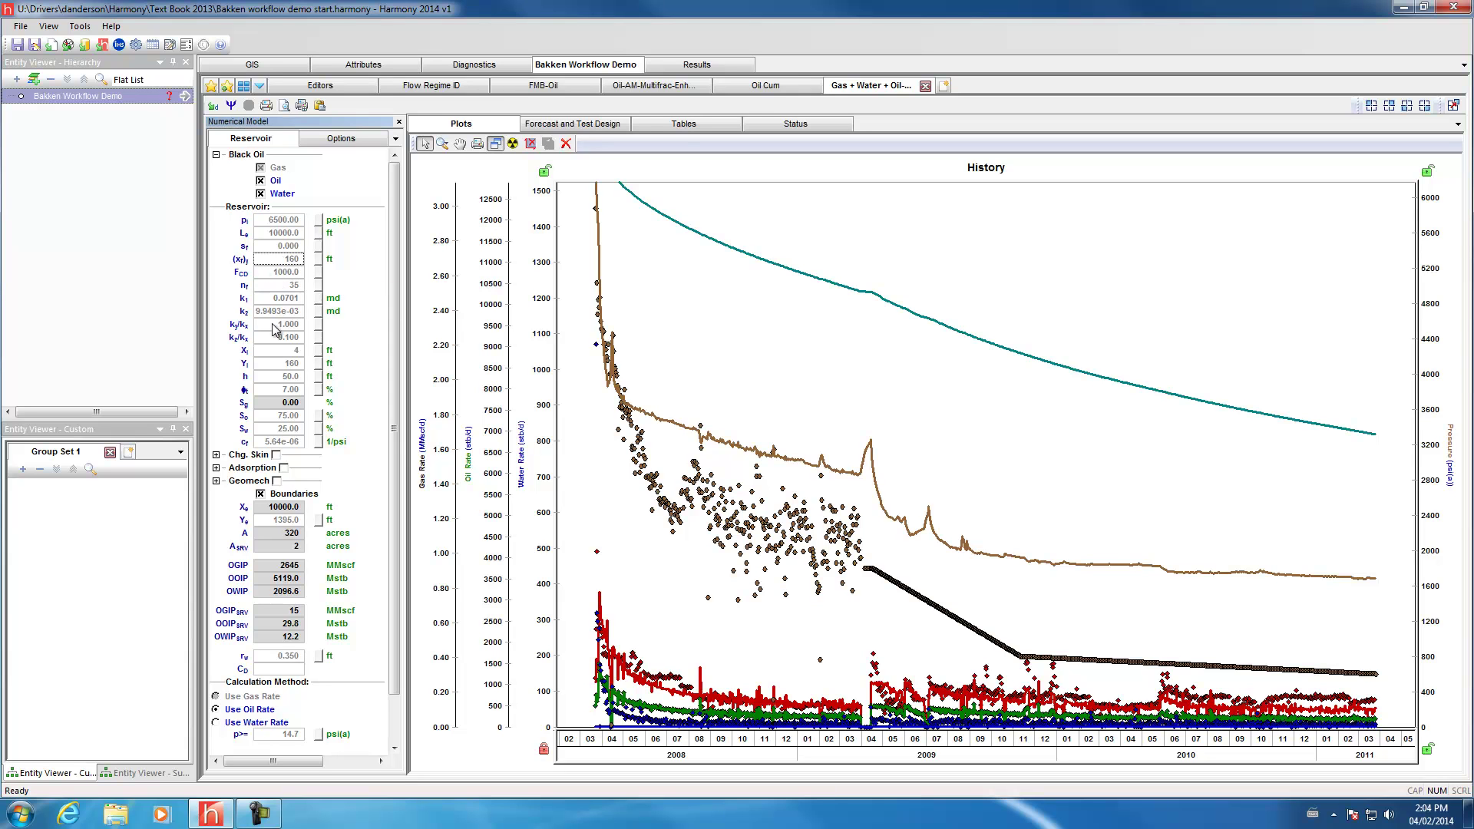
pyautogui.click(281, 273)
pyautogui.write('200')
pyautogui.press('Return')
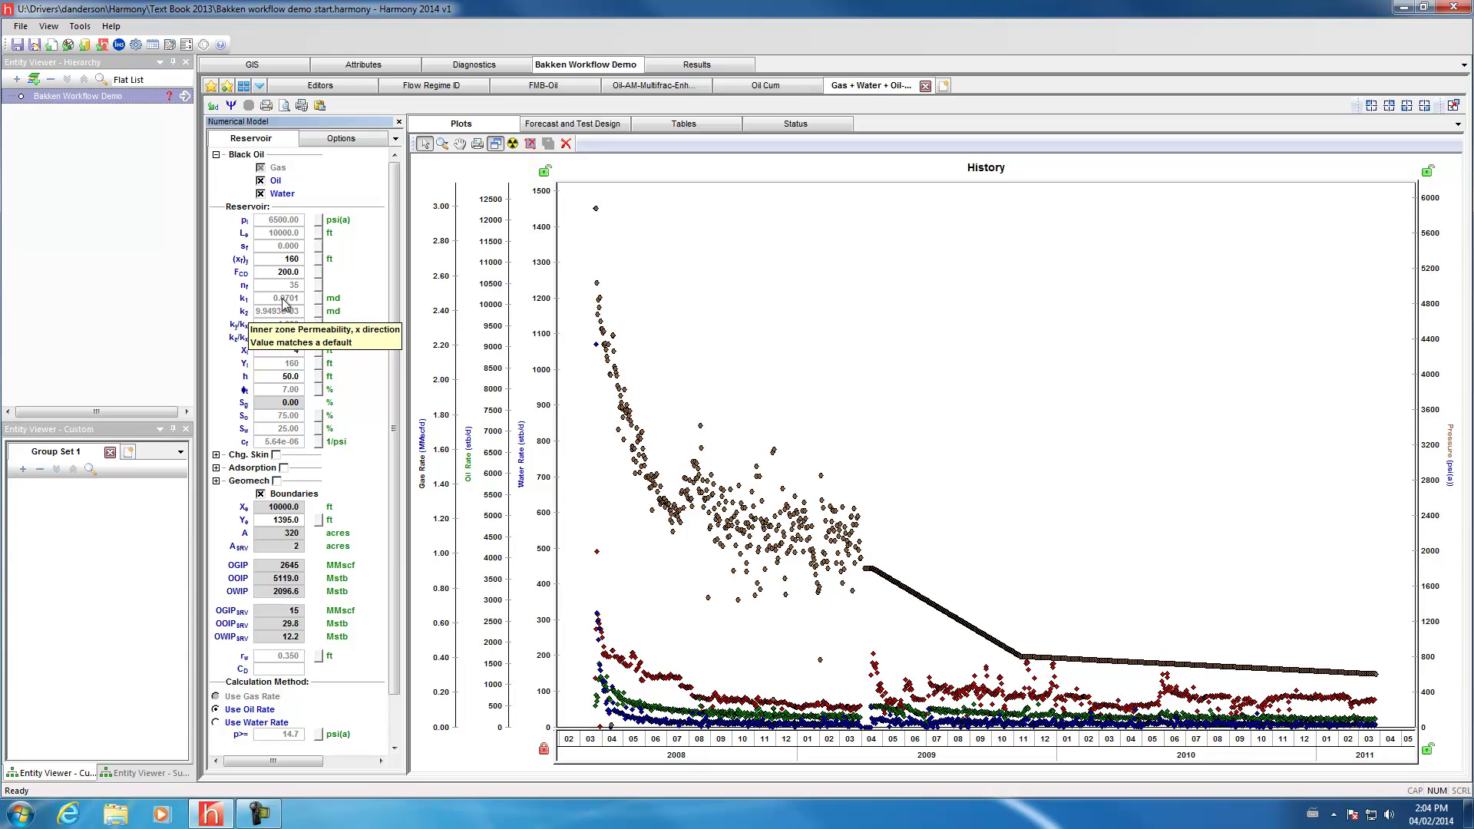
pyautogui.write('1')
pyautogui.press('Return')
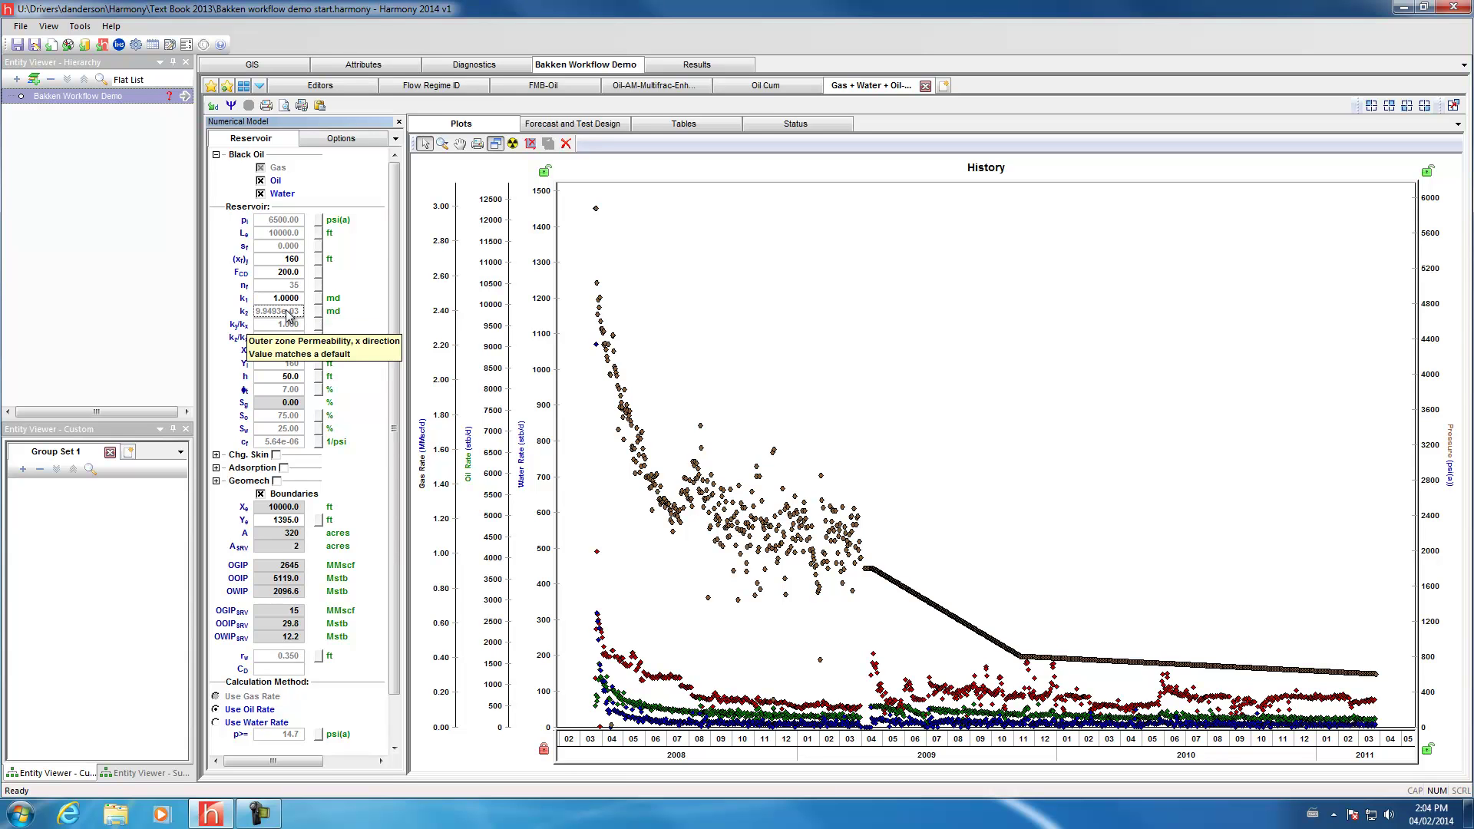
# Set the outer-zone permeability k2 to 0.005 md and the inner-zone width Xi to 10 ft.
pyautogui.click(288, 312)
pyautogui.write('.005')
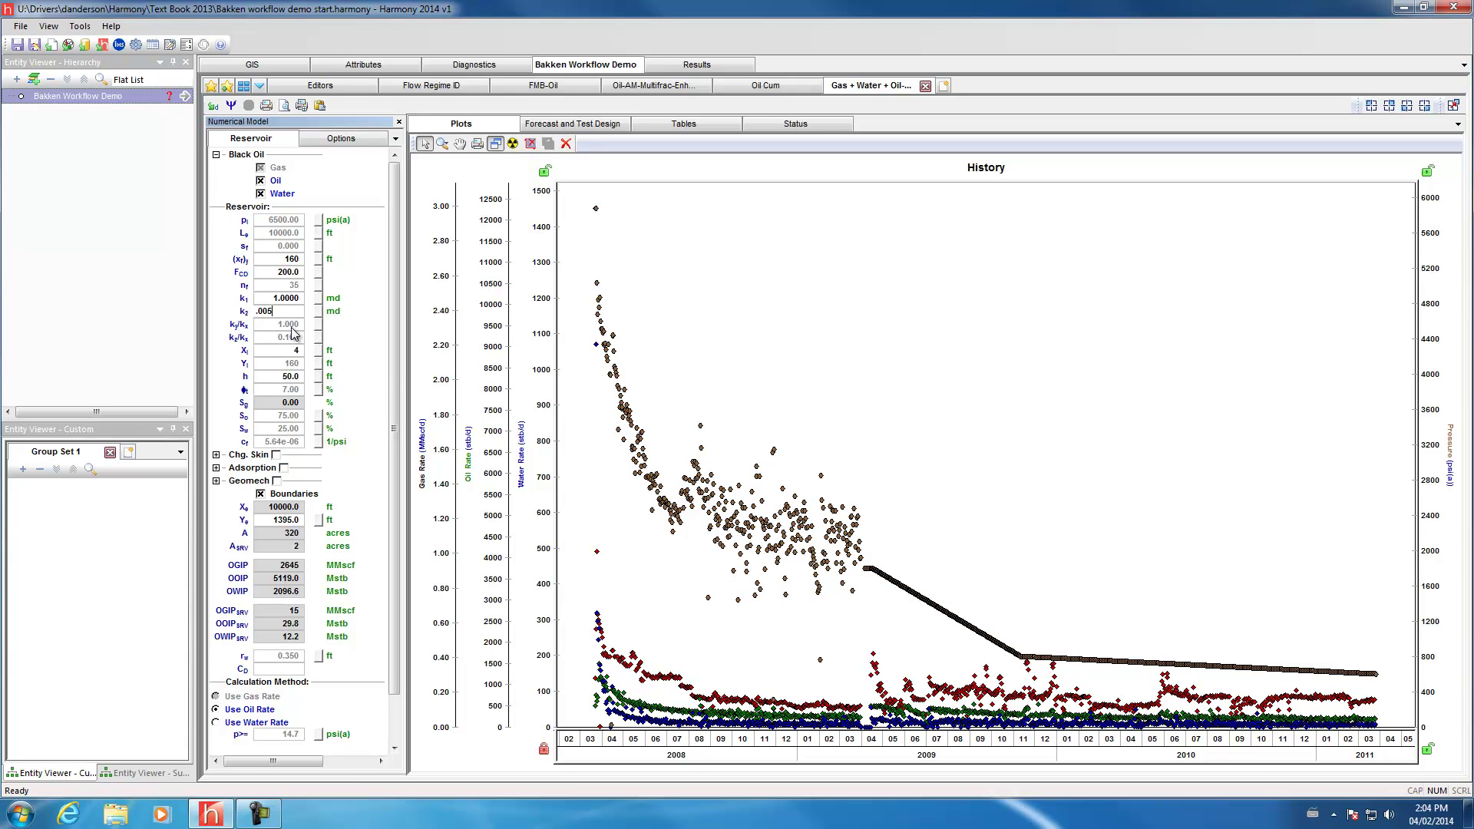
pyautogui.press('Return')
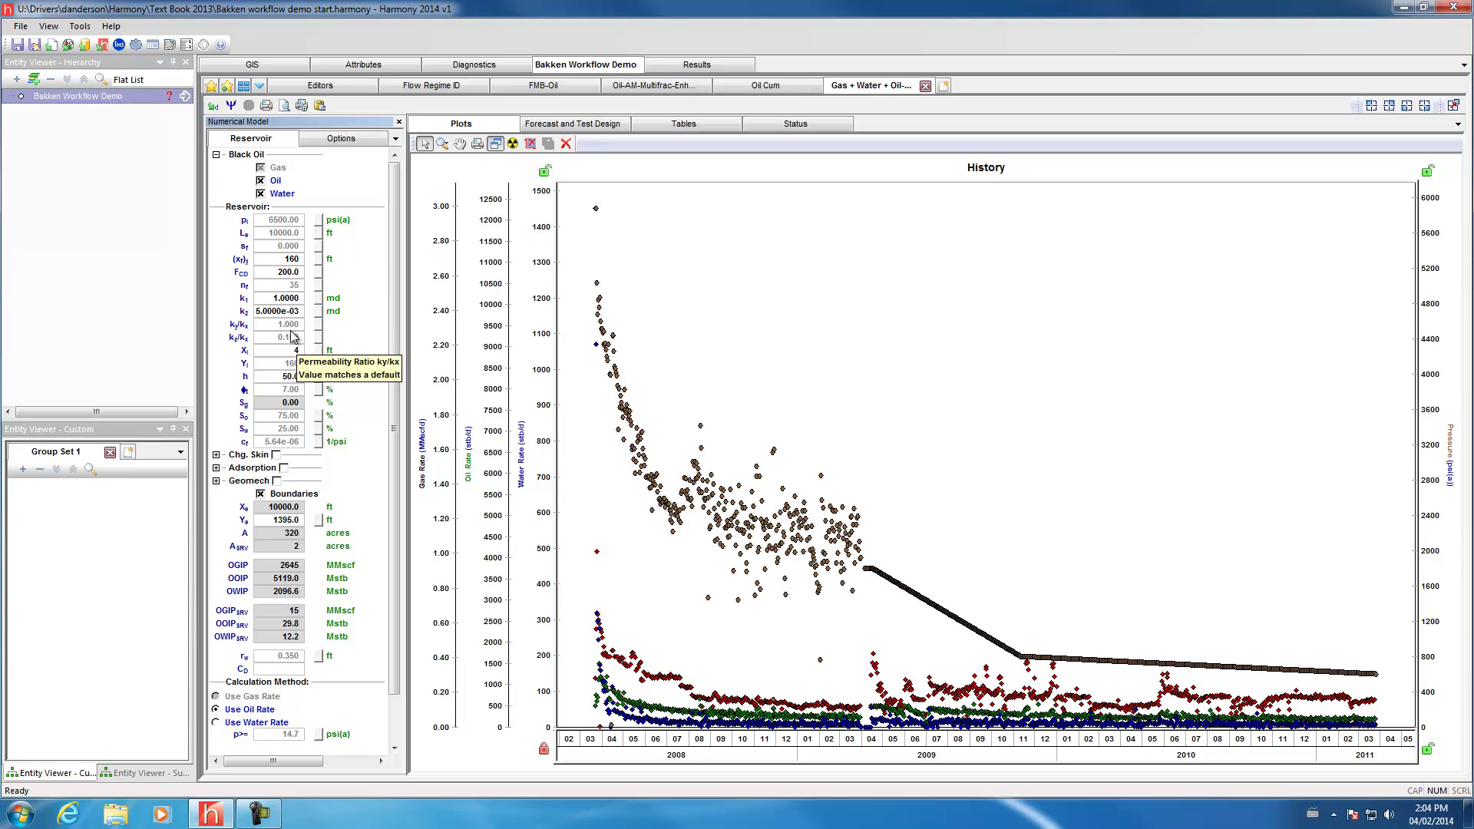
pyautogui.click(285, 350)
pyautogui.write('10')
pyautogui.press('Return')
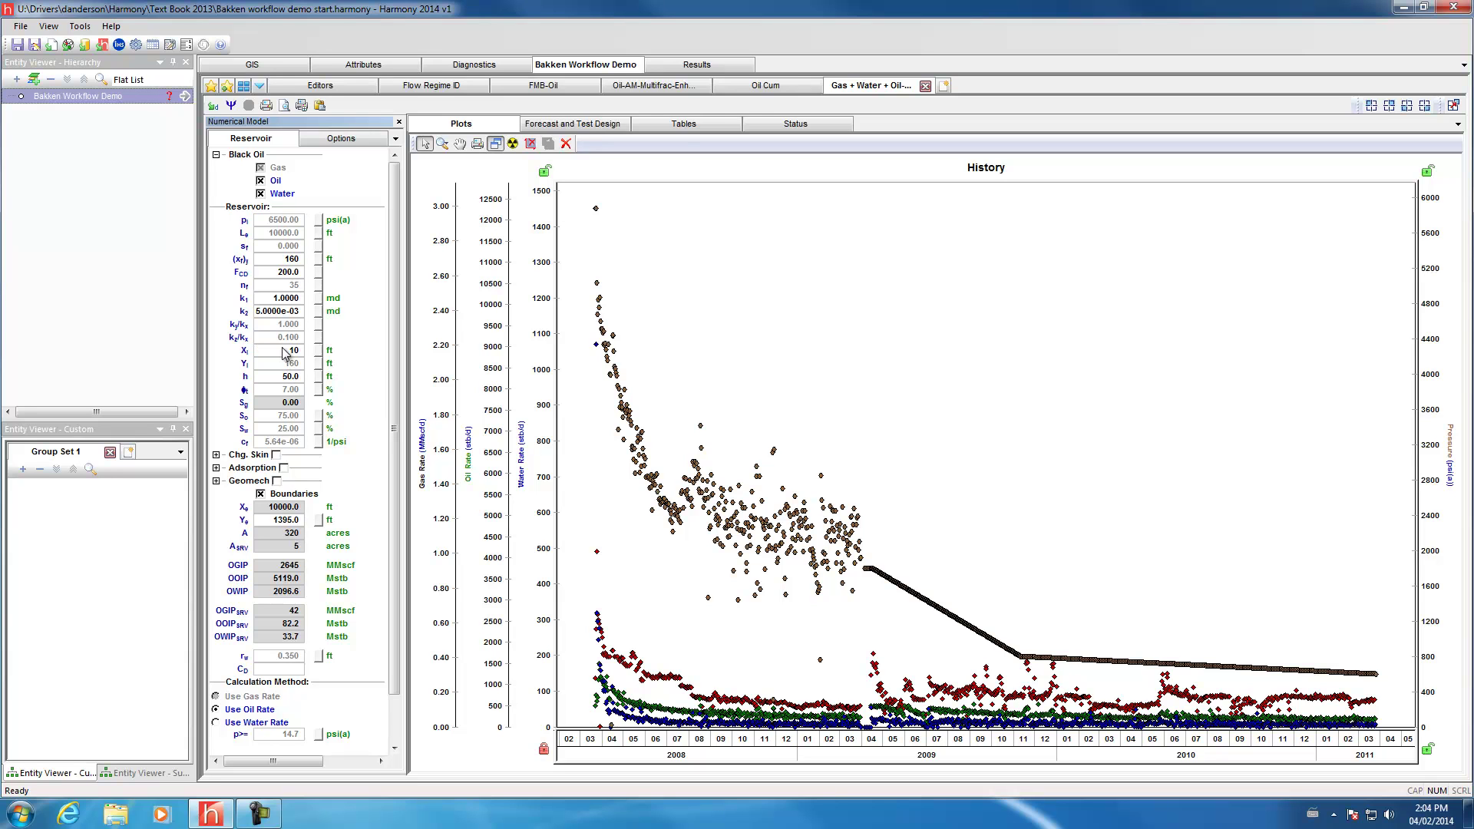
# Rerun the numerical simulation with the revised parameters and view its 600-month forecast at 600 psi(a) sandface pressure.
pyautogui.click(231, 105)
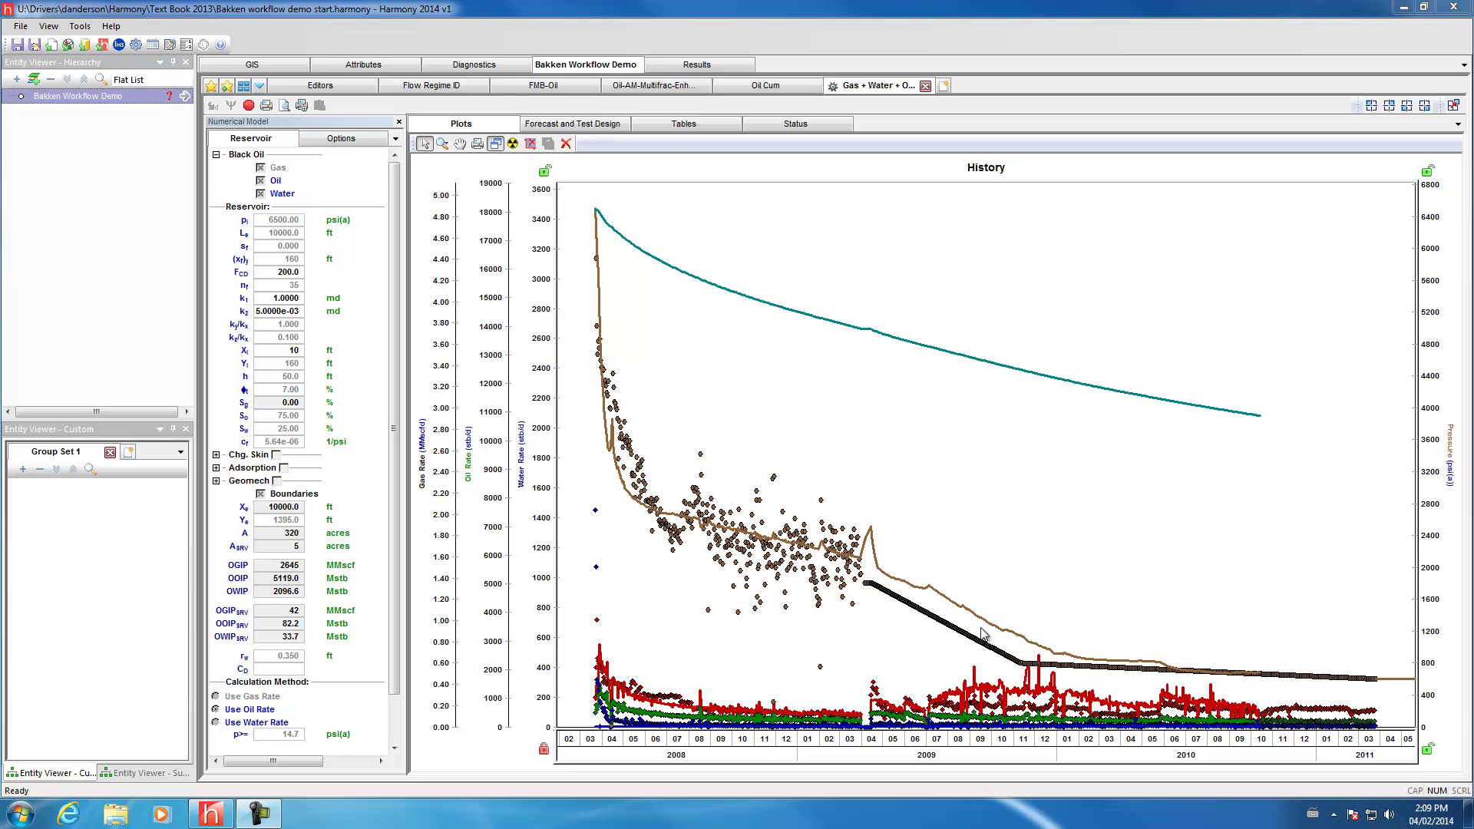
pyautogui.moveTo(1106, 662)
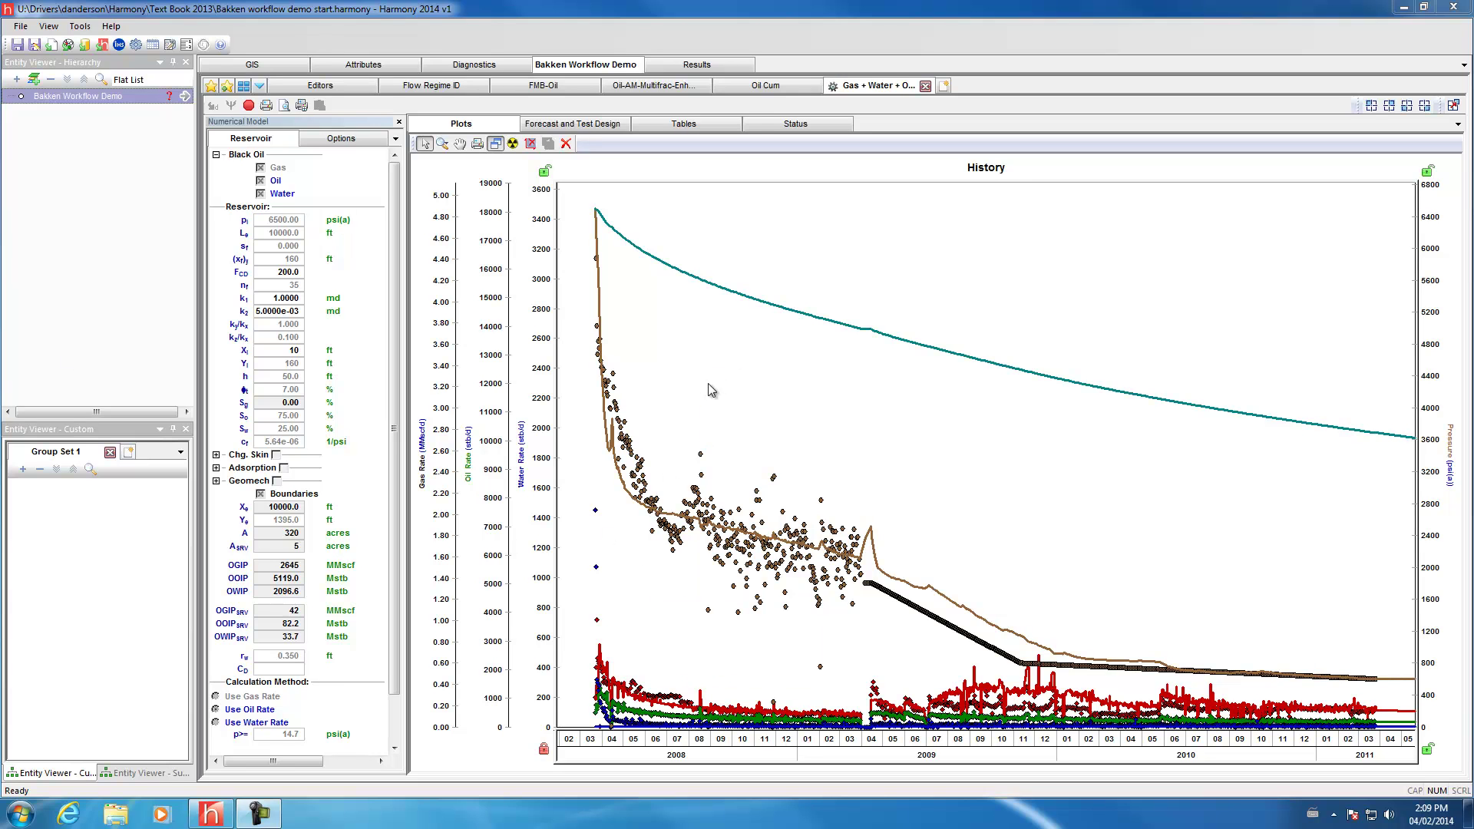
pyautogui.click(556, 126)
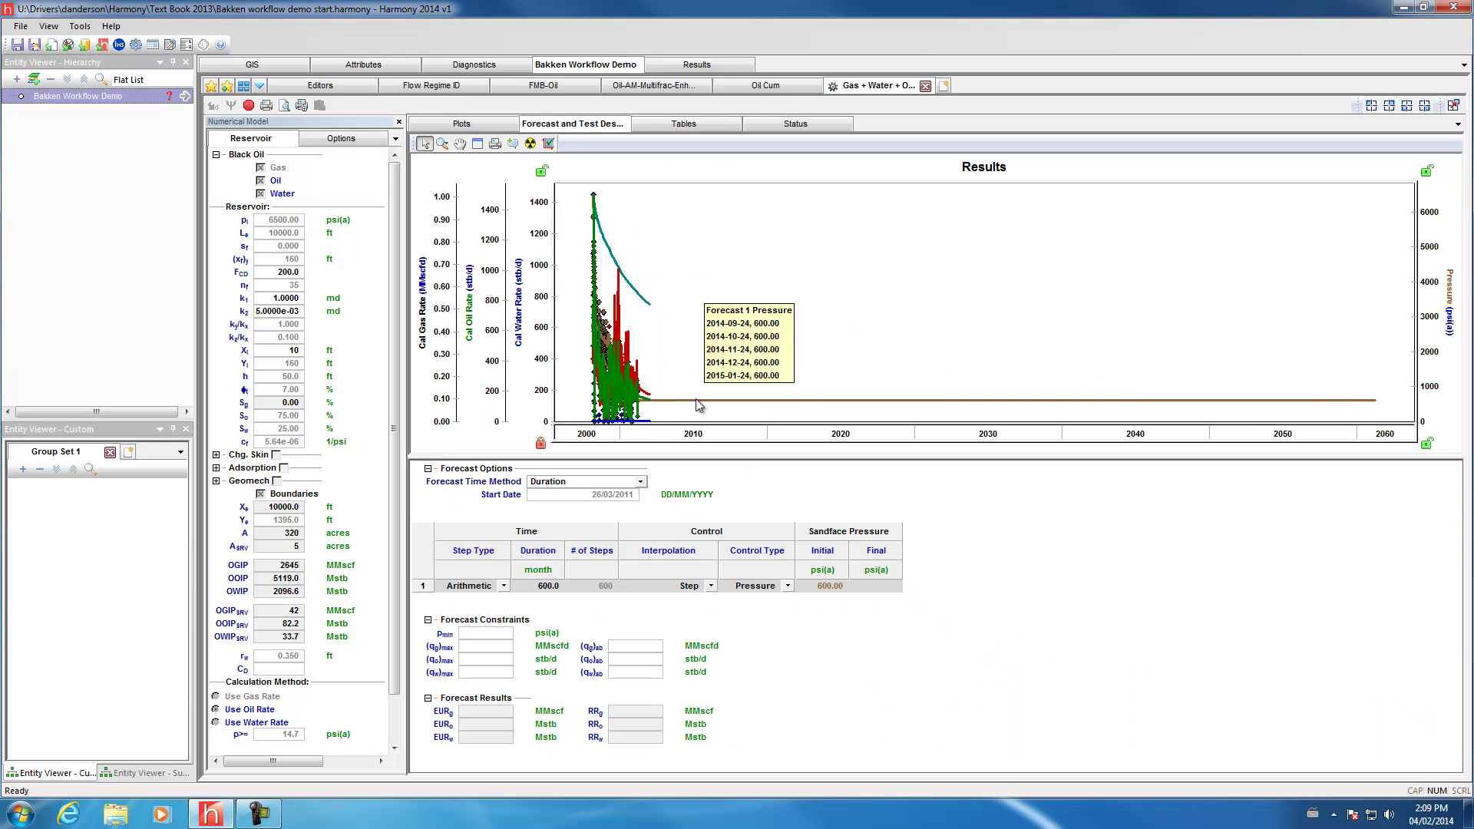
pyautogui.moveTo(704, 412)
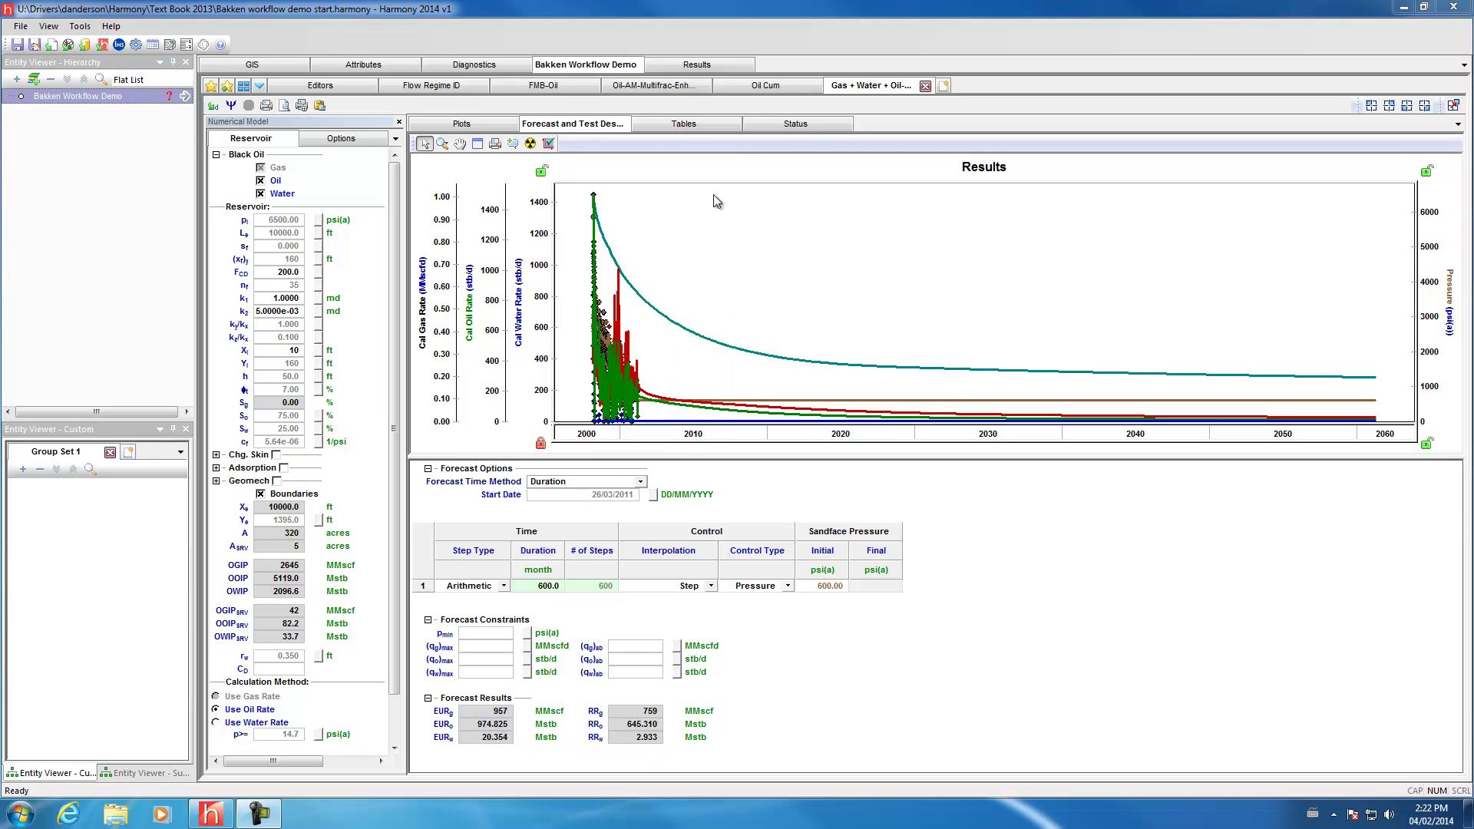
# Move the Oil Cum worksheet behind the numerical model worksheet and extend its cumulative oil axis to about 1350 Mstb.
pyautogui.click(757, 86)
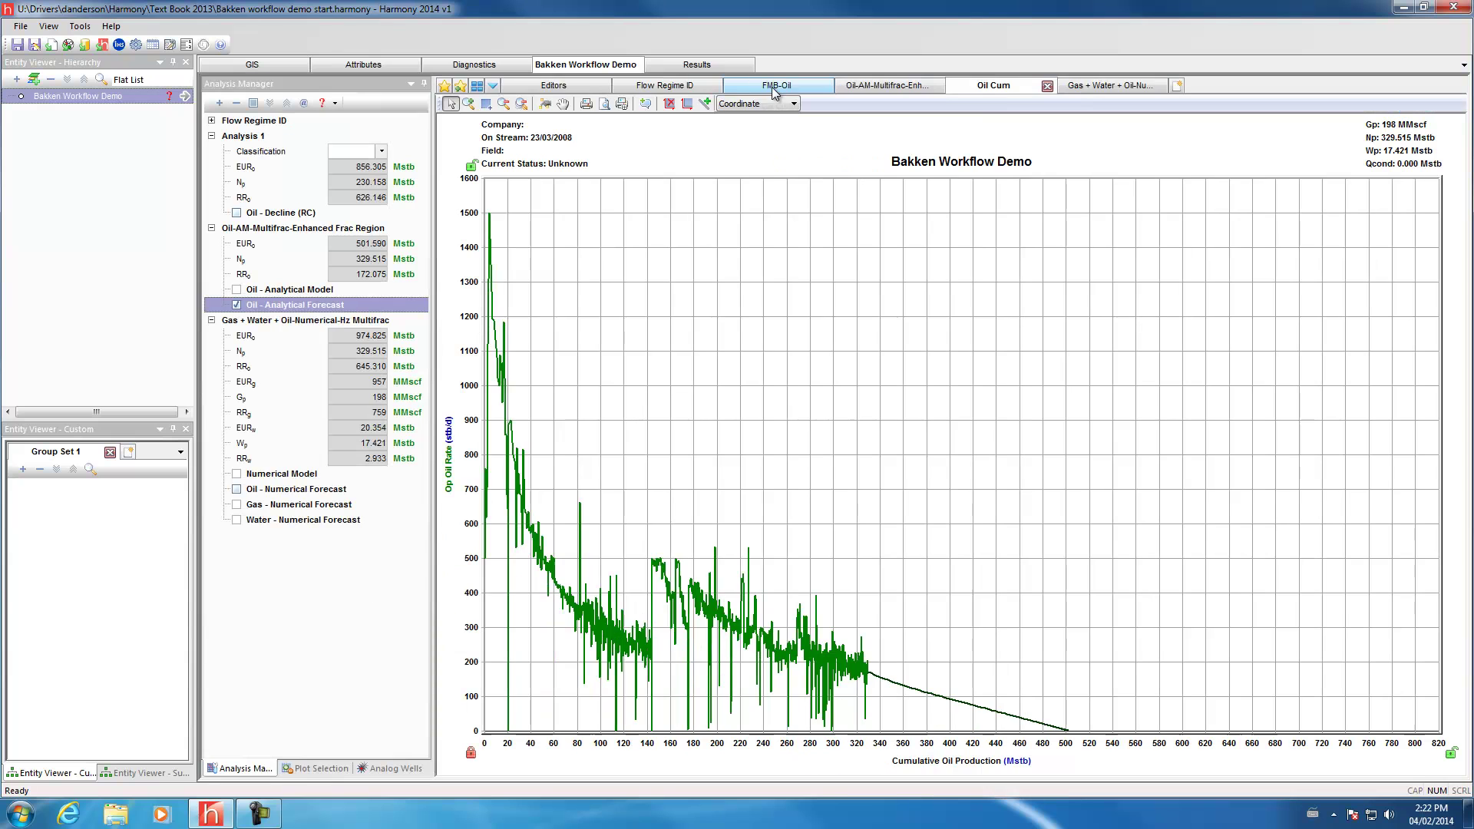
pyautogui.moveTo(1086, 85); pyautogui.dragTo(1151, 88)
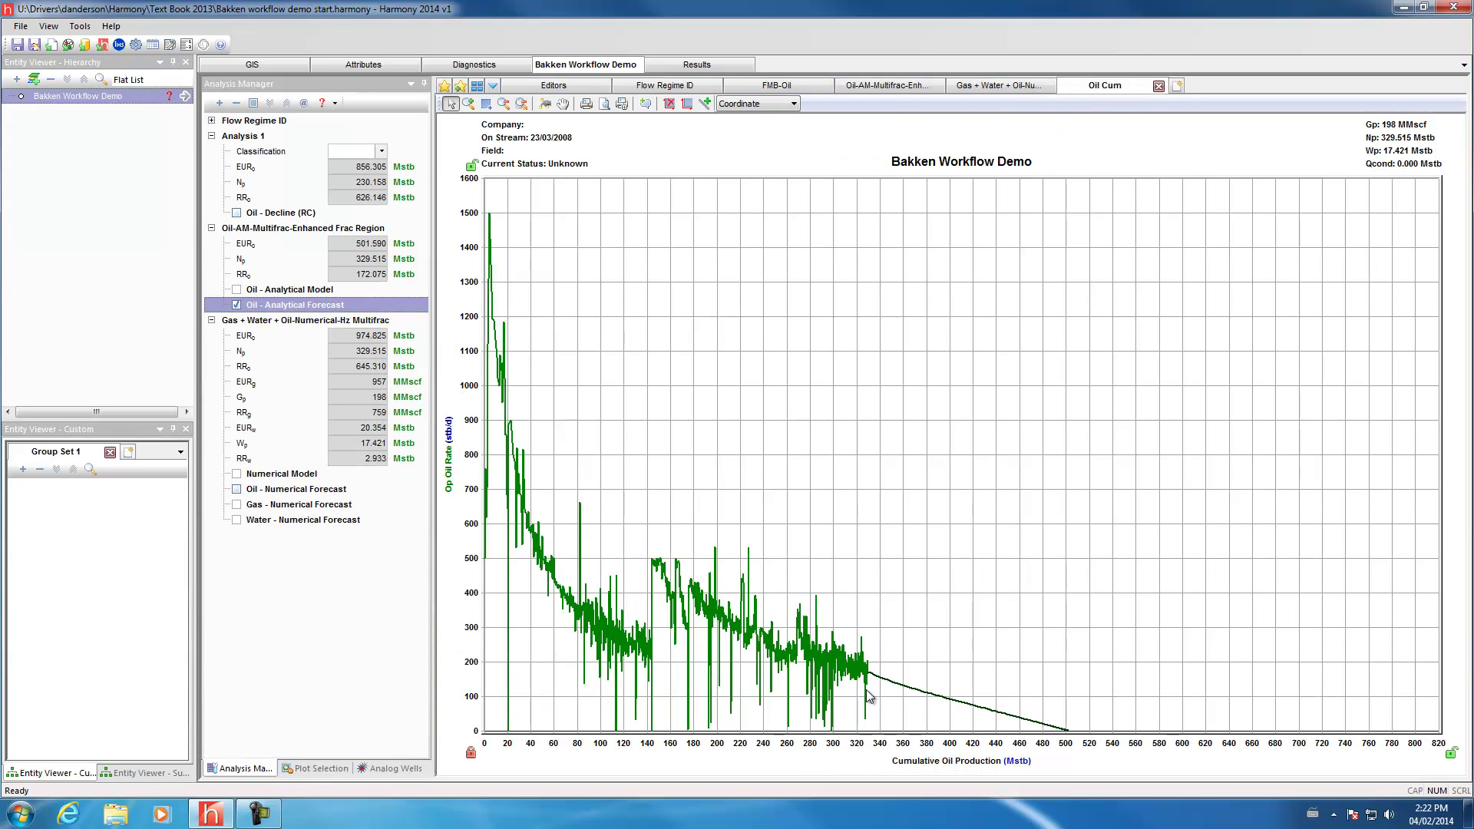
pyautogui.moveTo(1074, 736)
pyautogui.moveTo(1017, 750); pyautogui.dragTo(801, 729)
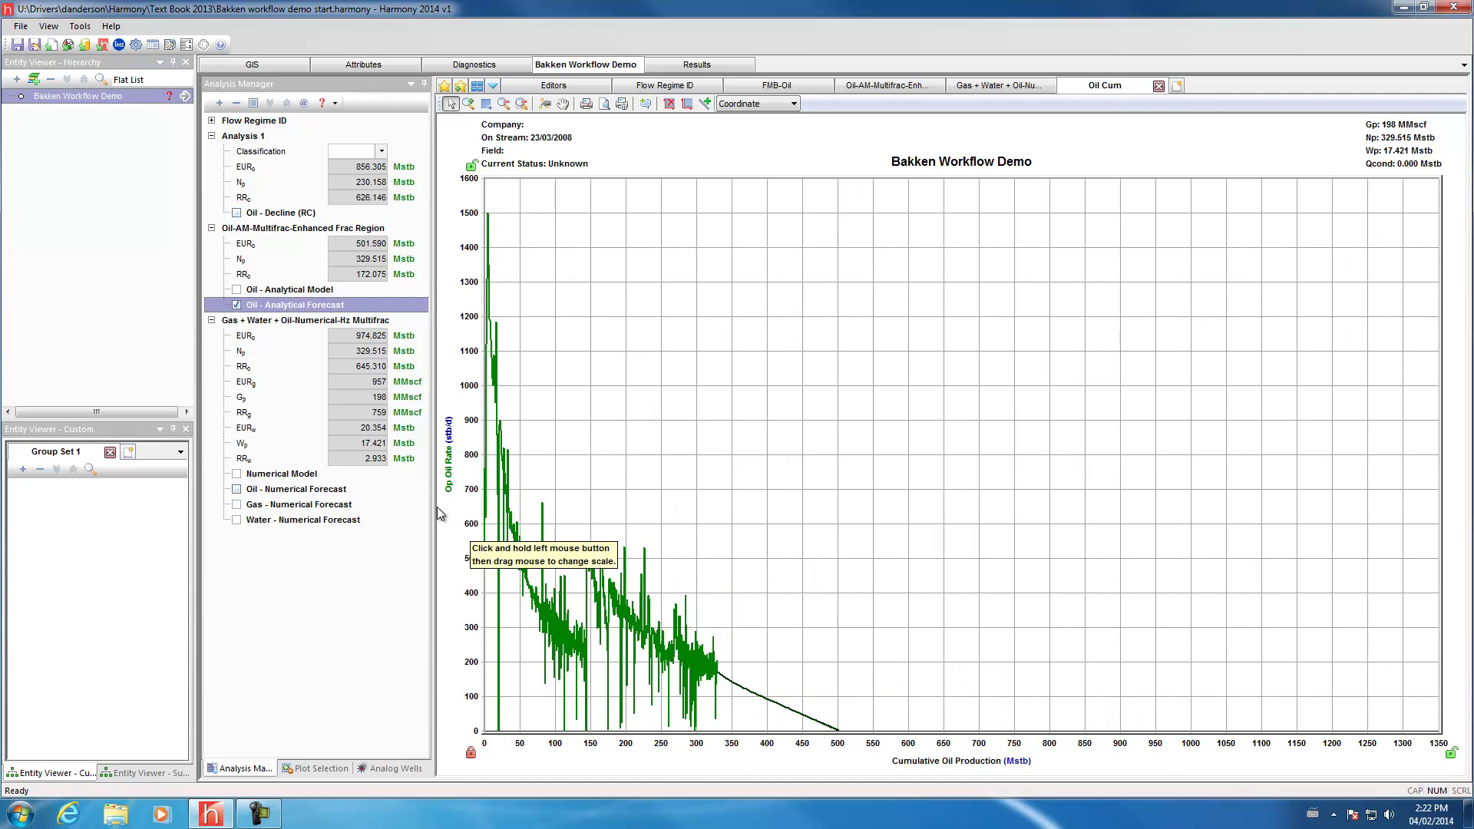
# Overlay the Oil - Numerical Forecast on the Oil Cum plot and compare it with the analytical forecast.
pyautogui.click(236, 491)
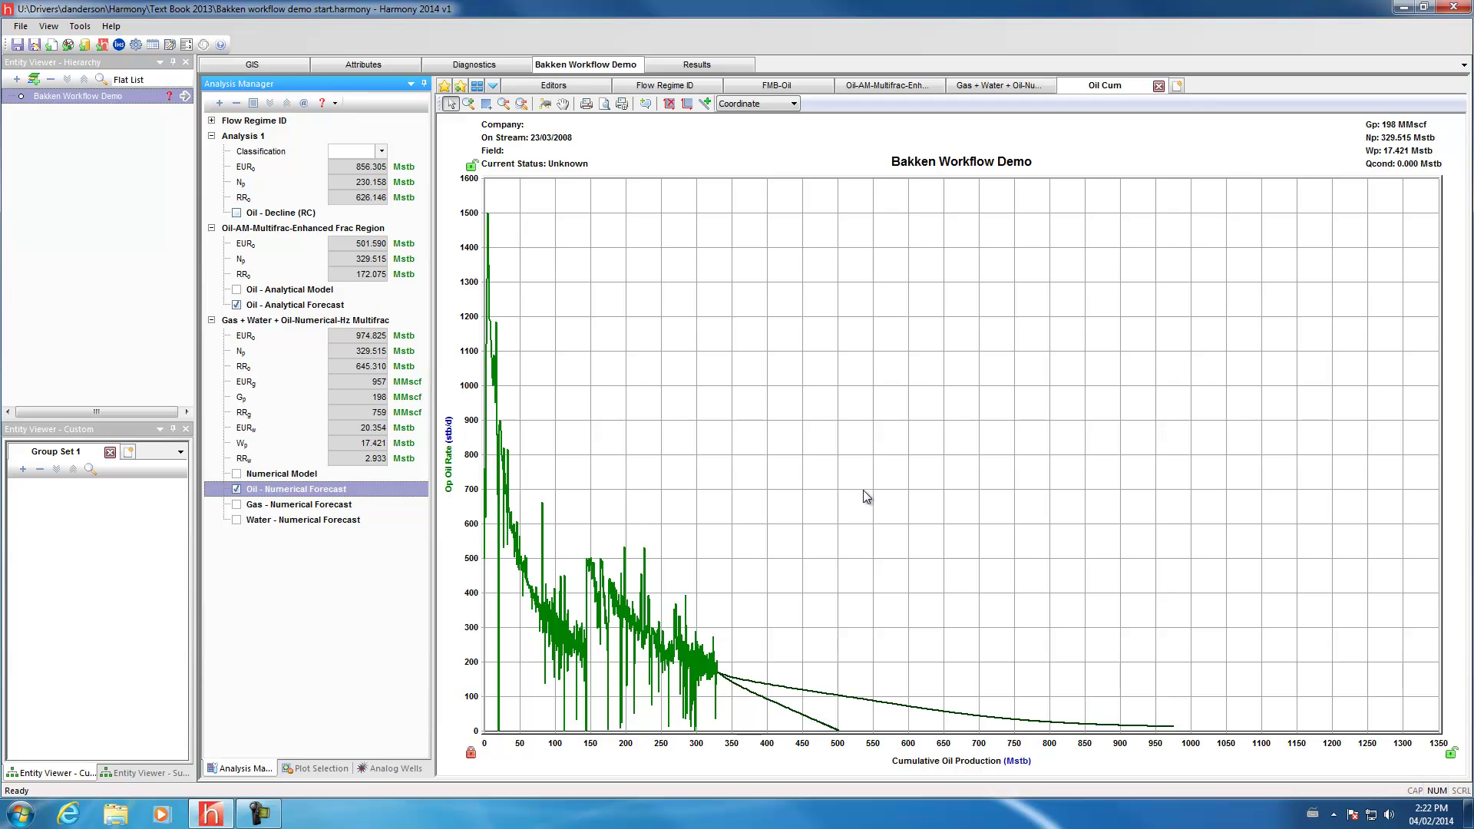
pyautogui.moveTo(809, 719)
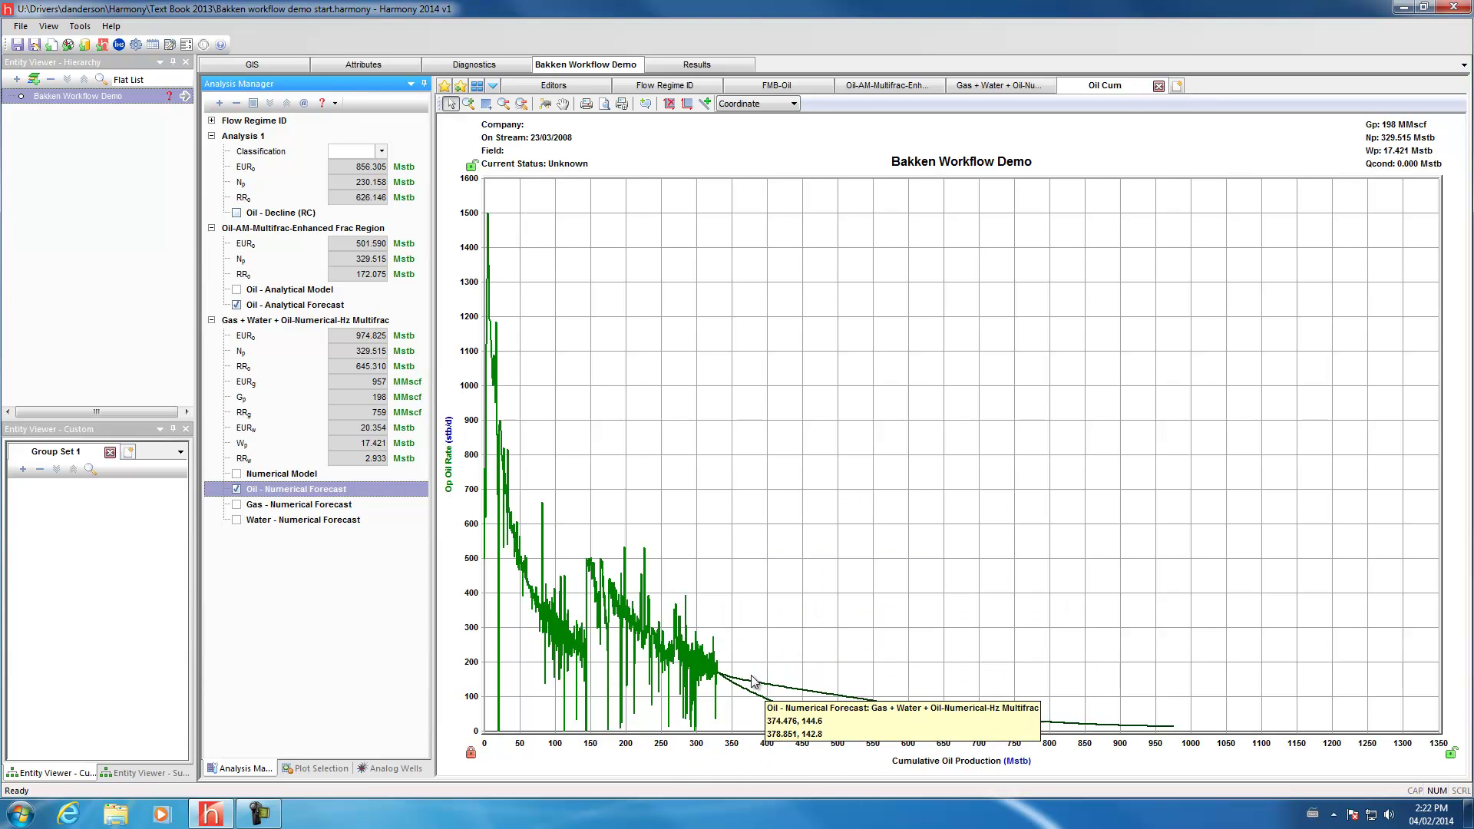
pyautogui.moveTo(867, 706)
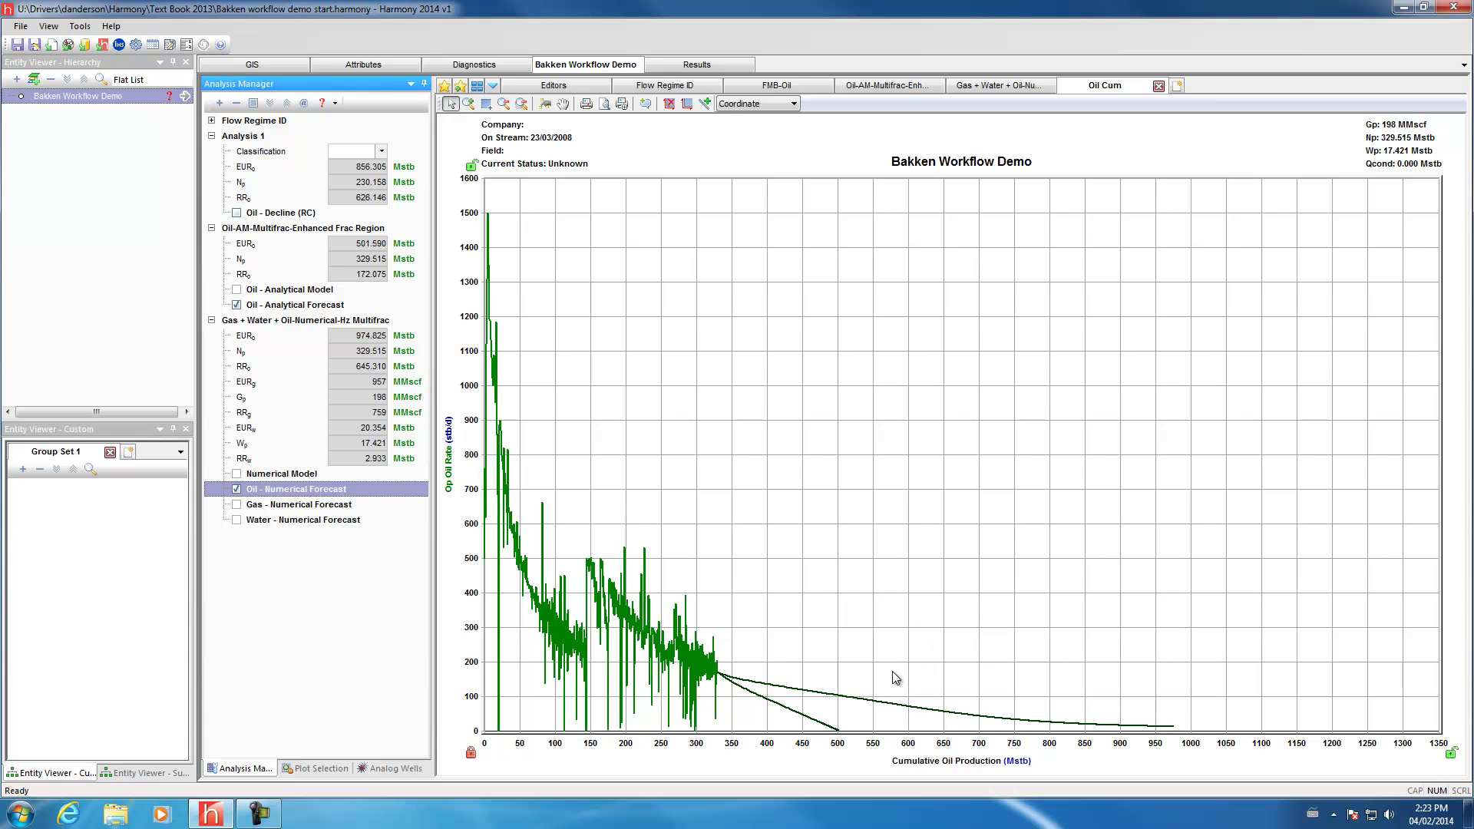
# Return to the numerical model's plots and restore the multi-plot layout.
pyautogui.click(974, 84)
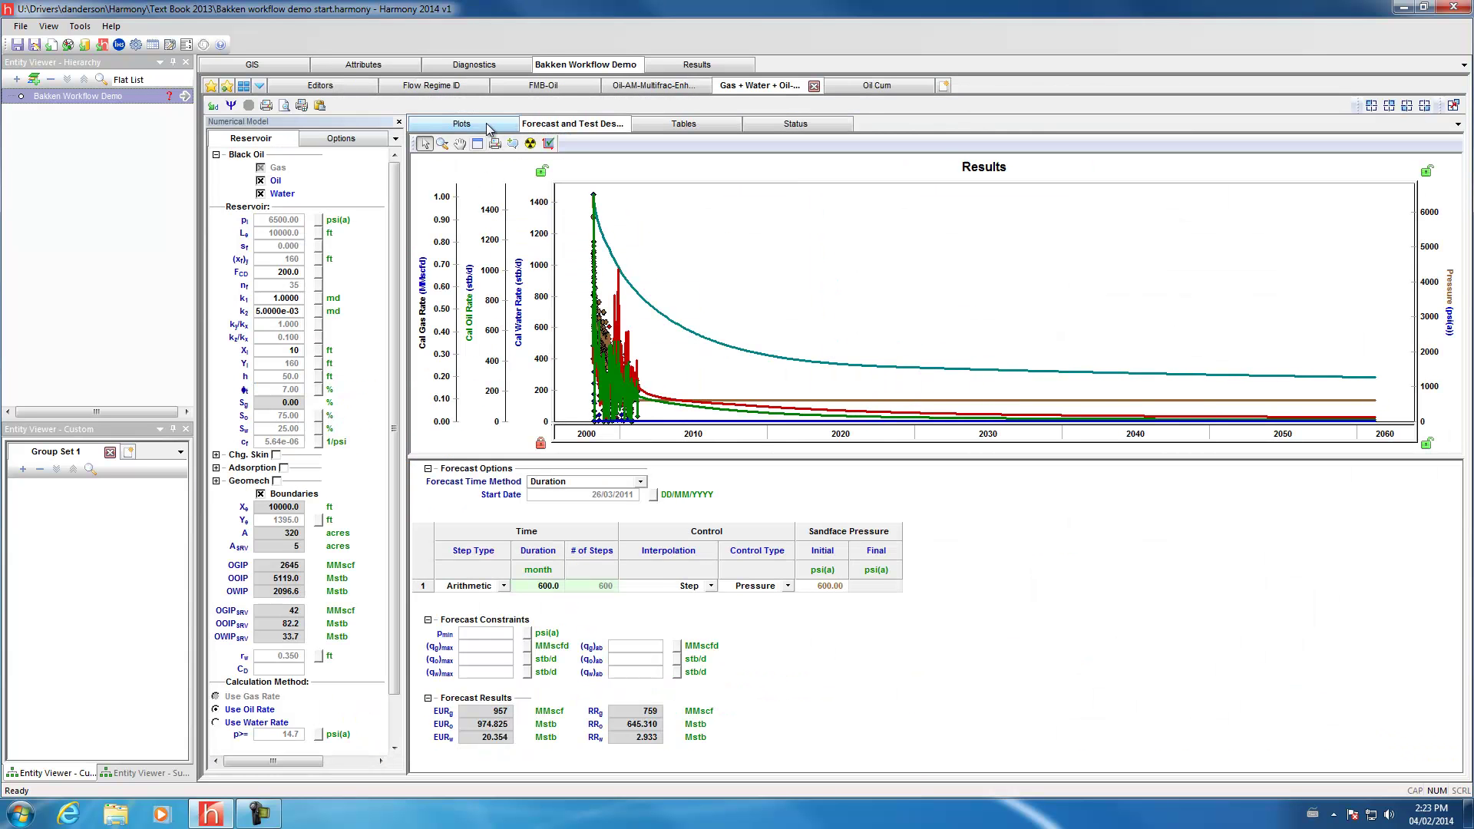
pyautogui.click(488, 127)
pyautogui.click(491, 145)
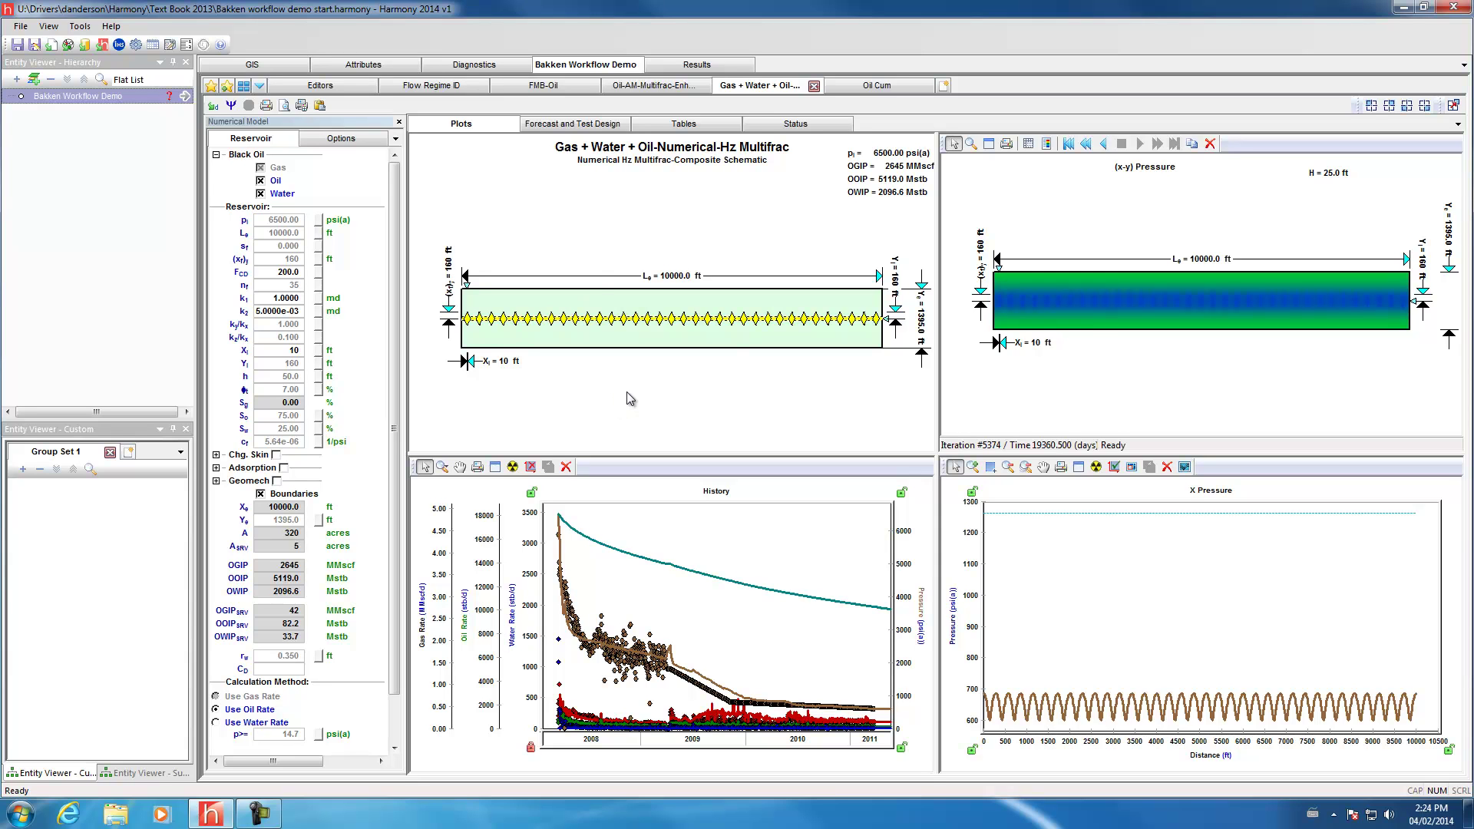
# Compare the analytical and numerical oil forecasts on the Oil Cum plot, rescaling its oil rate axis to a maximum of about 1000 stb/d.
pyautogui.click(856, 86)
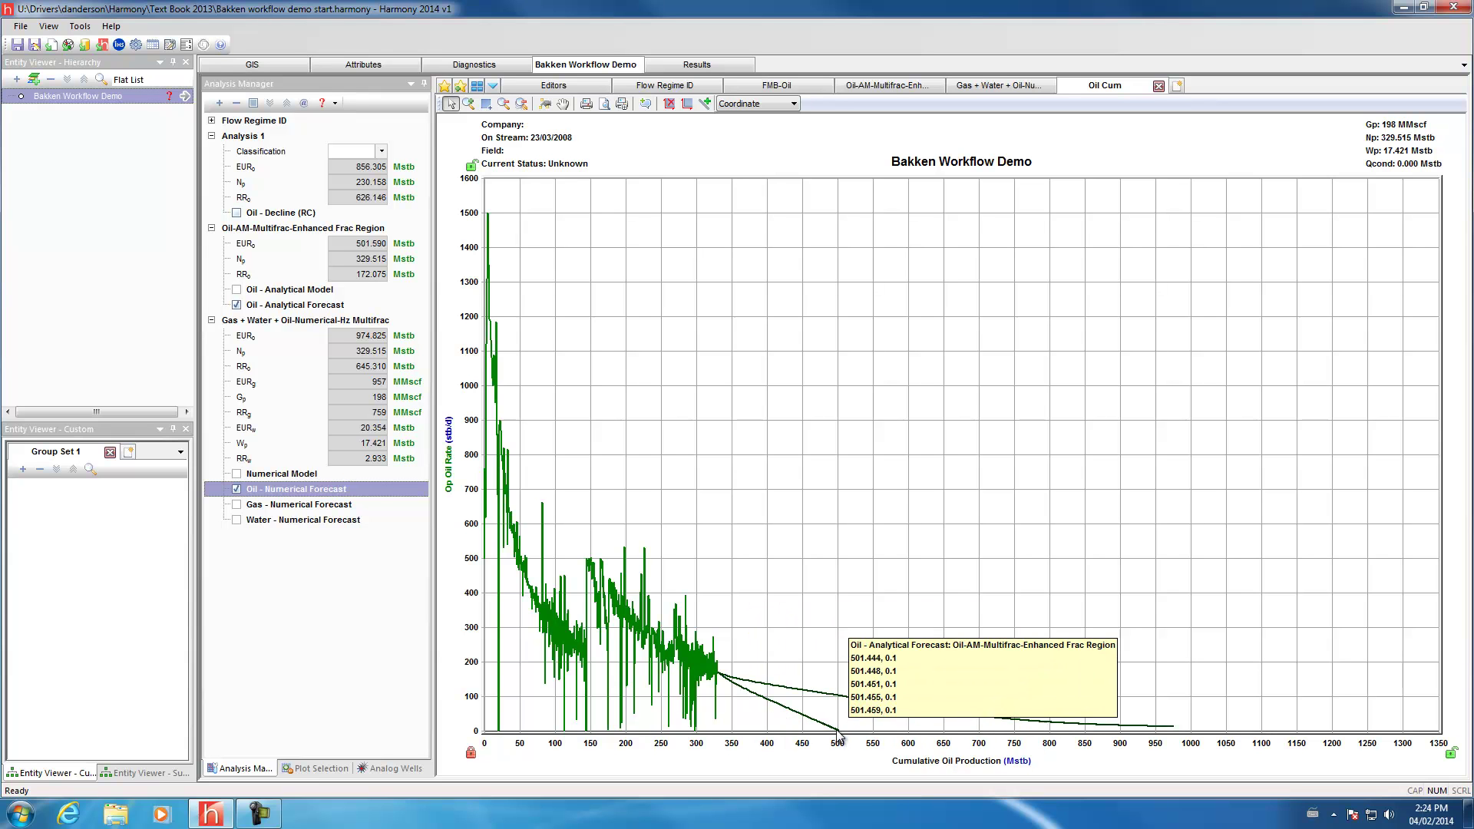
pyautogui.moveTo(473, 718); pyautogui.dragTo(751, 725)
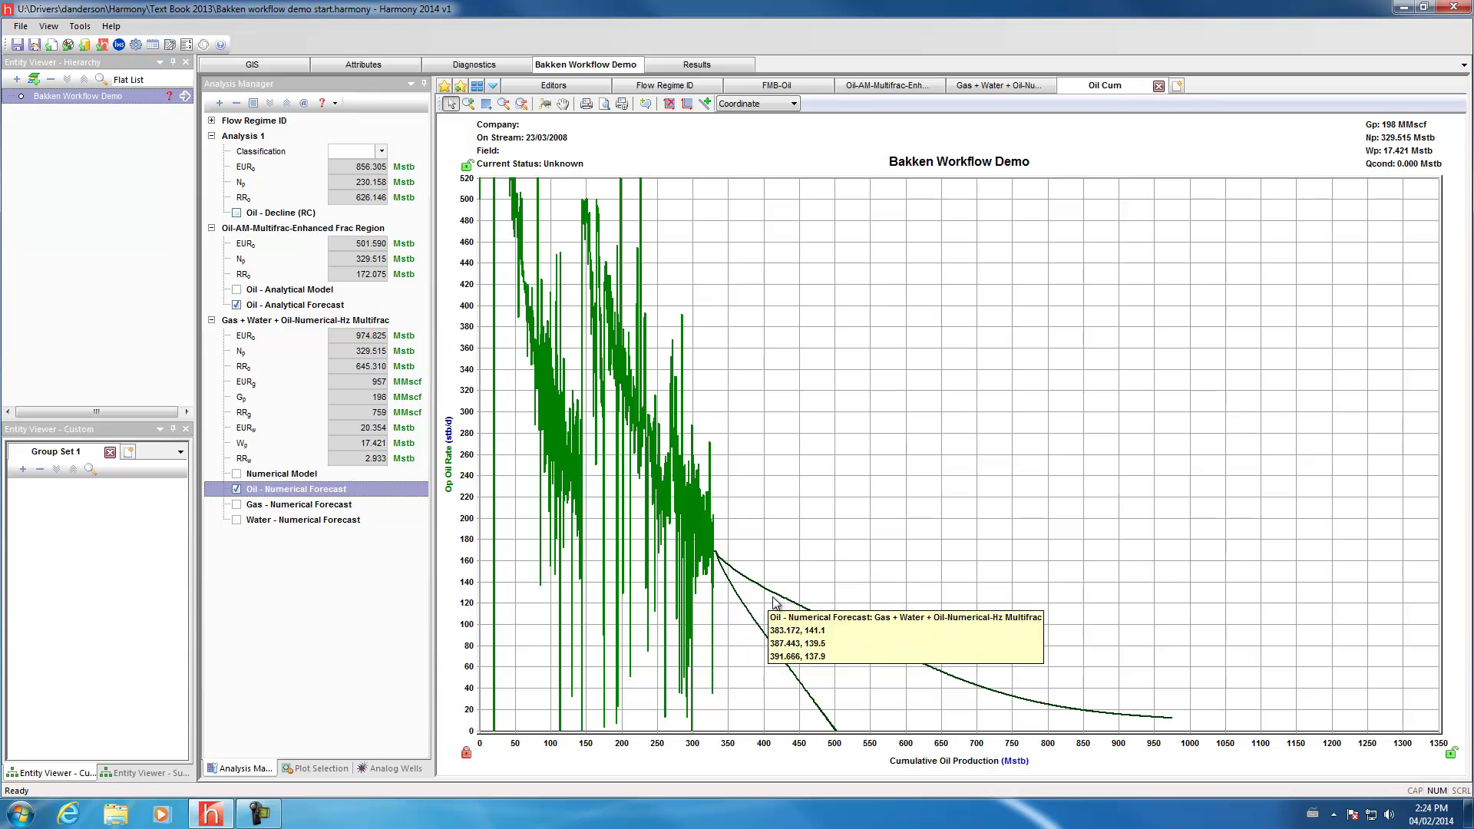
pyautogui.moveTo(1153, 722)
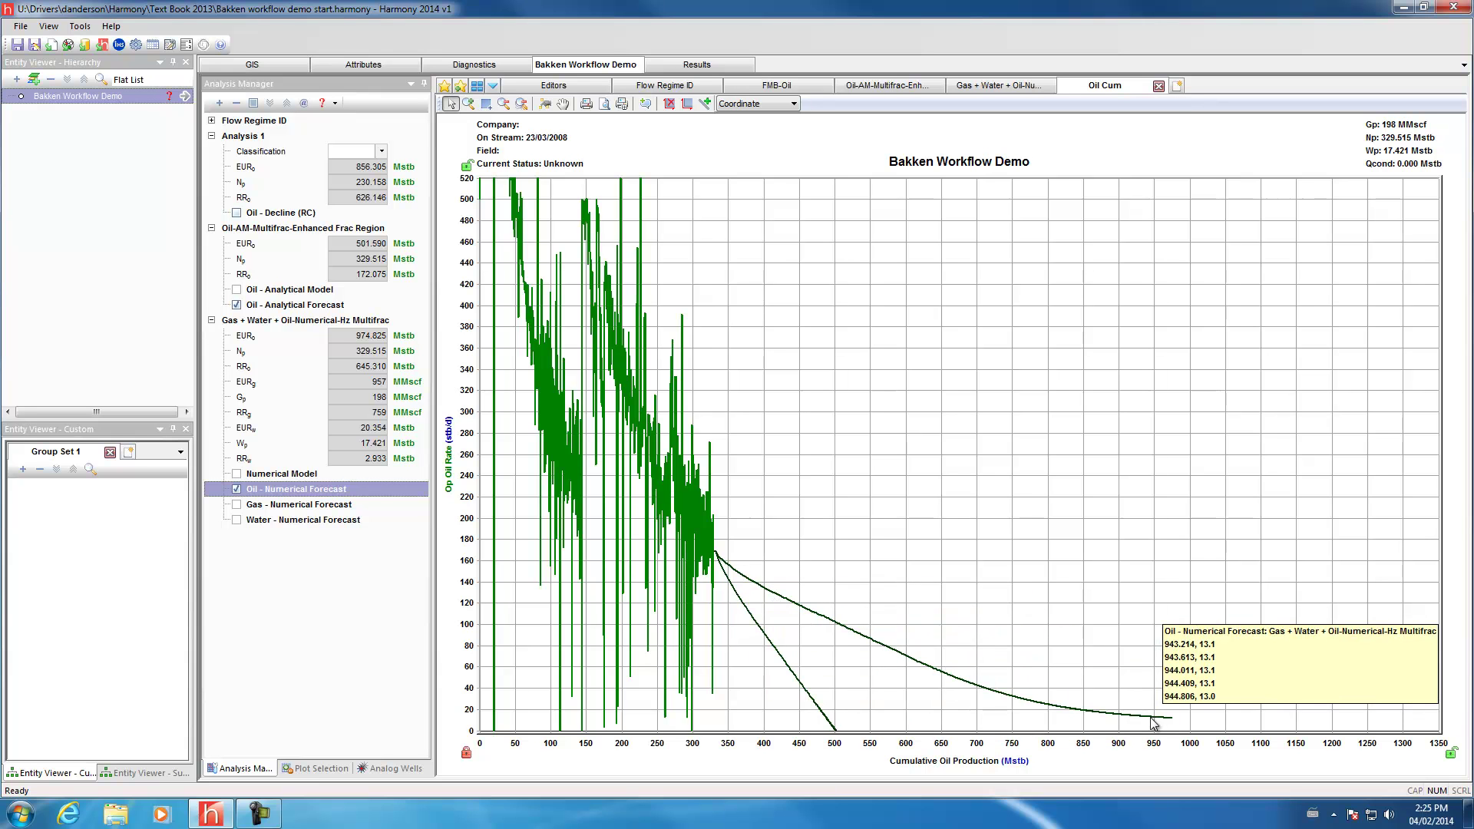
pyautogui.moveTo(464, 486); pyautogui.dragTo(465, 594)
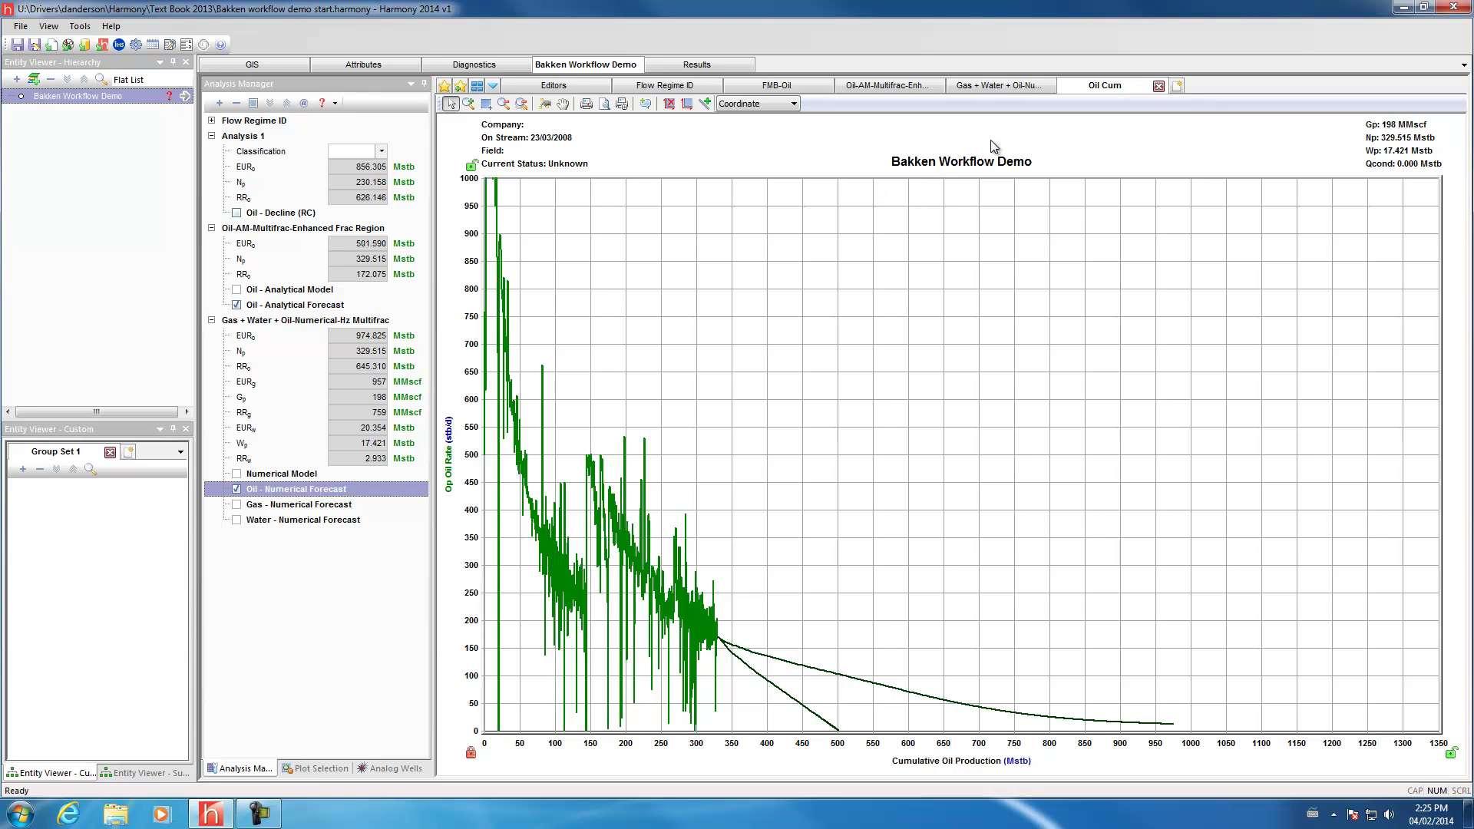
# Open the history plot of the analytical Enhanced Frac Region model and set its formation compressibility cf to 2e-5 1/psi.
pyautogui.click(871, 86)
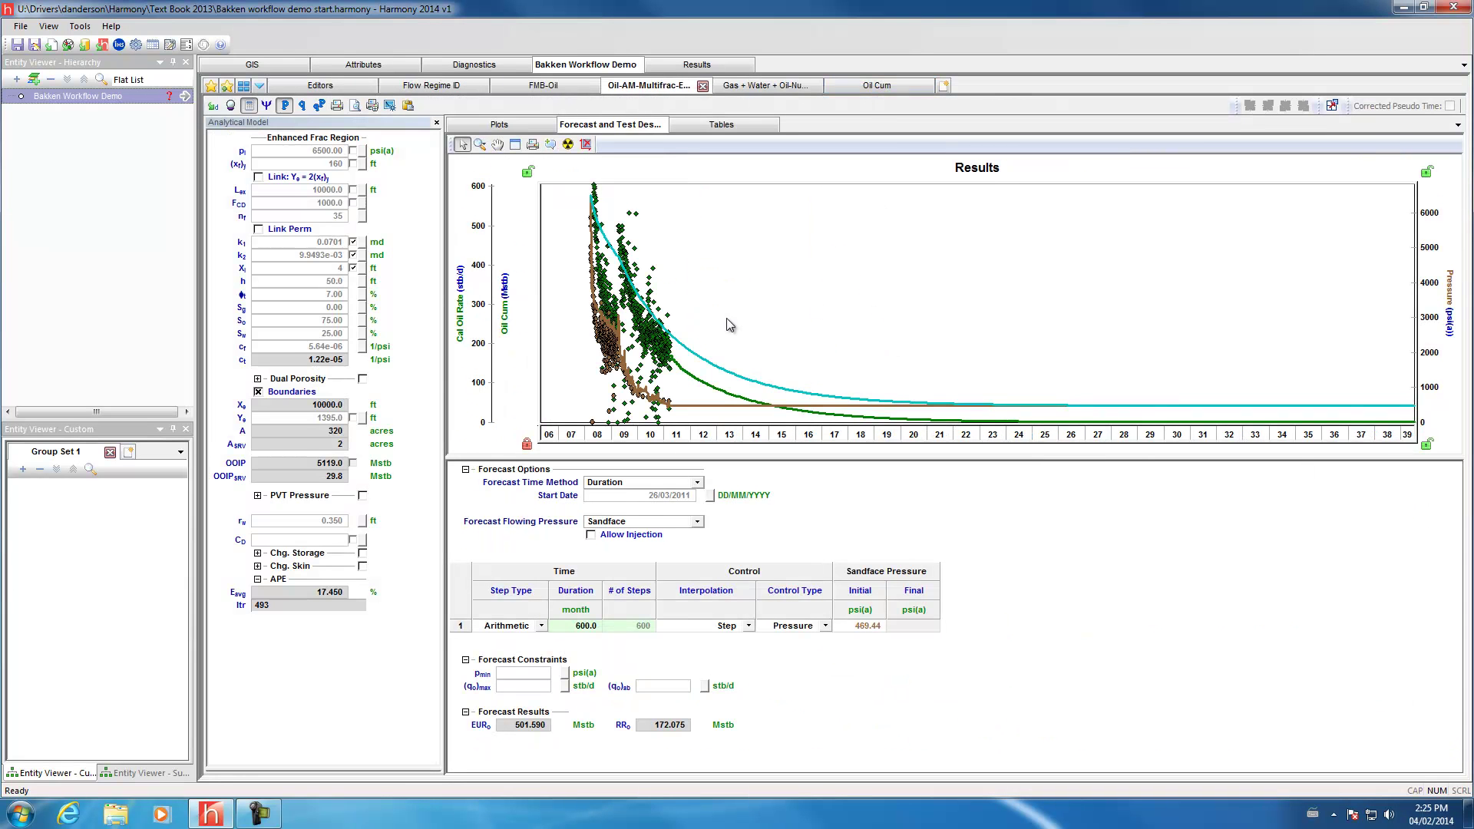
pyautogui.click(483, 126)
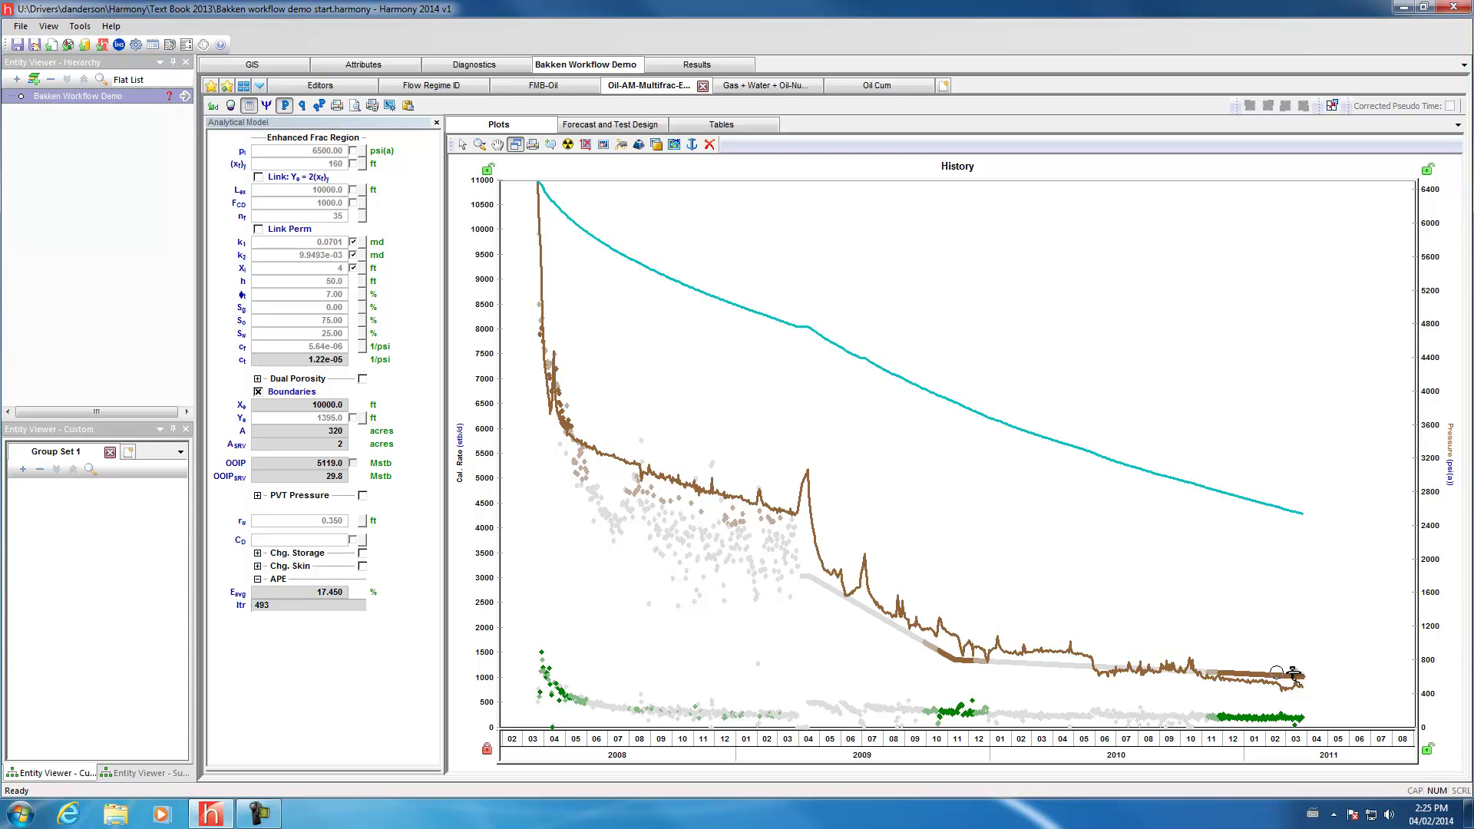
pyautogui.click(300, 353)
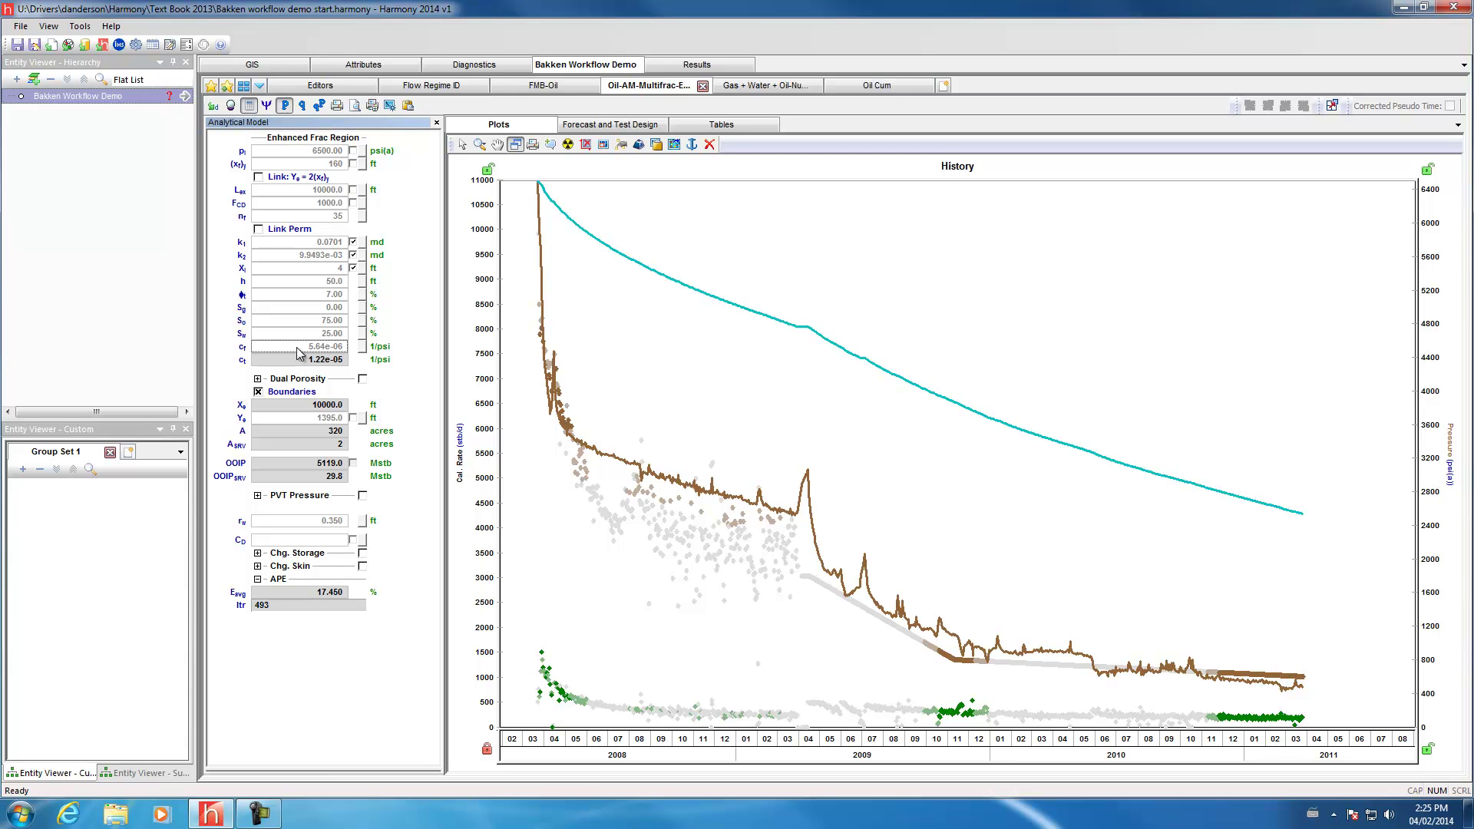
pyautogui.click(301, 352)
pyautogui.moveTo(292, 340); pyautogui.dragTo(253, 344)
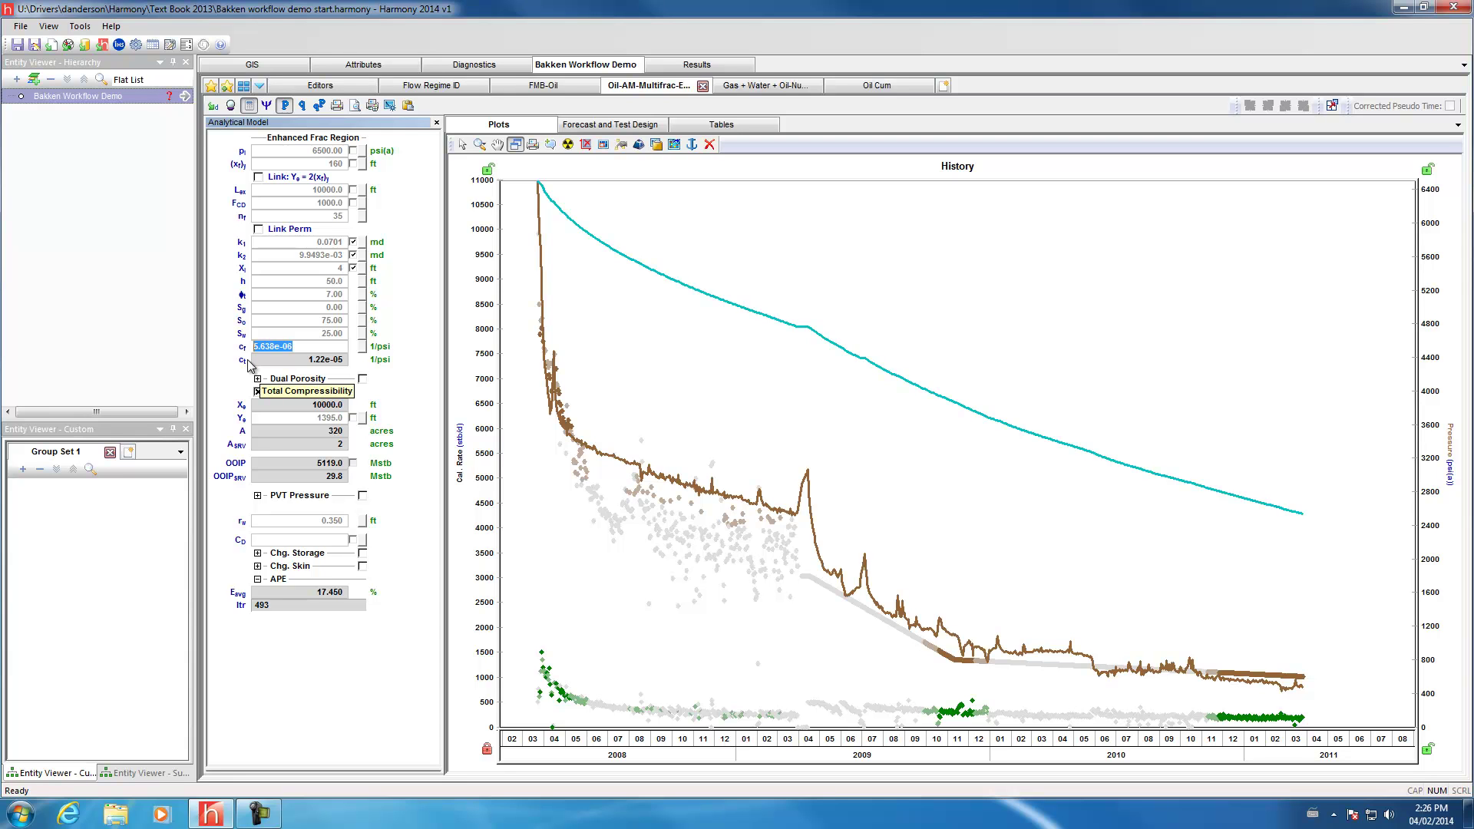
pyautogui.write('2')
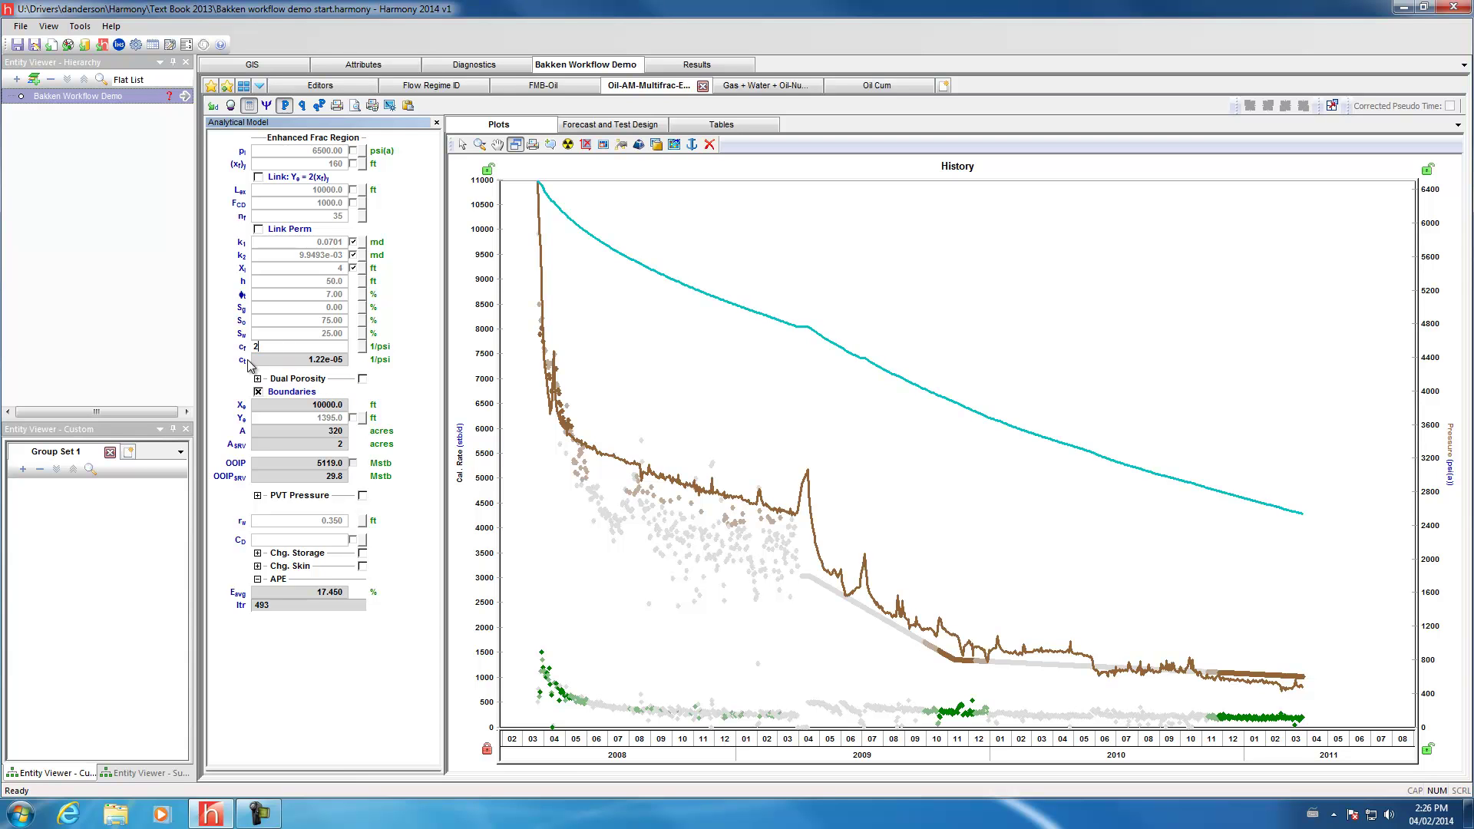
pyautogui.write('e-5')
pyautogui.press('Return')
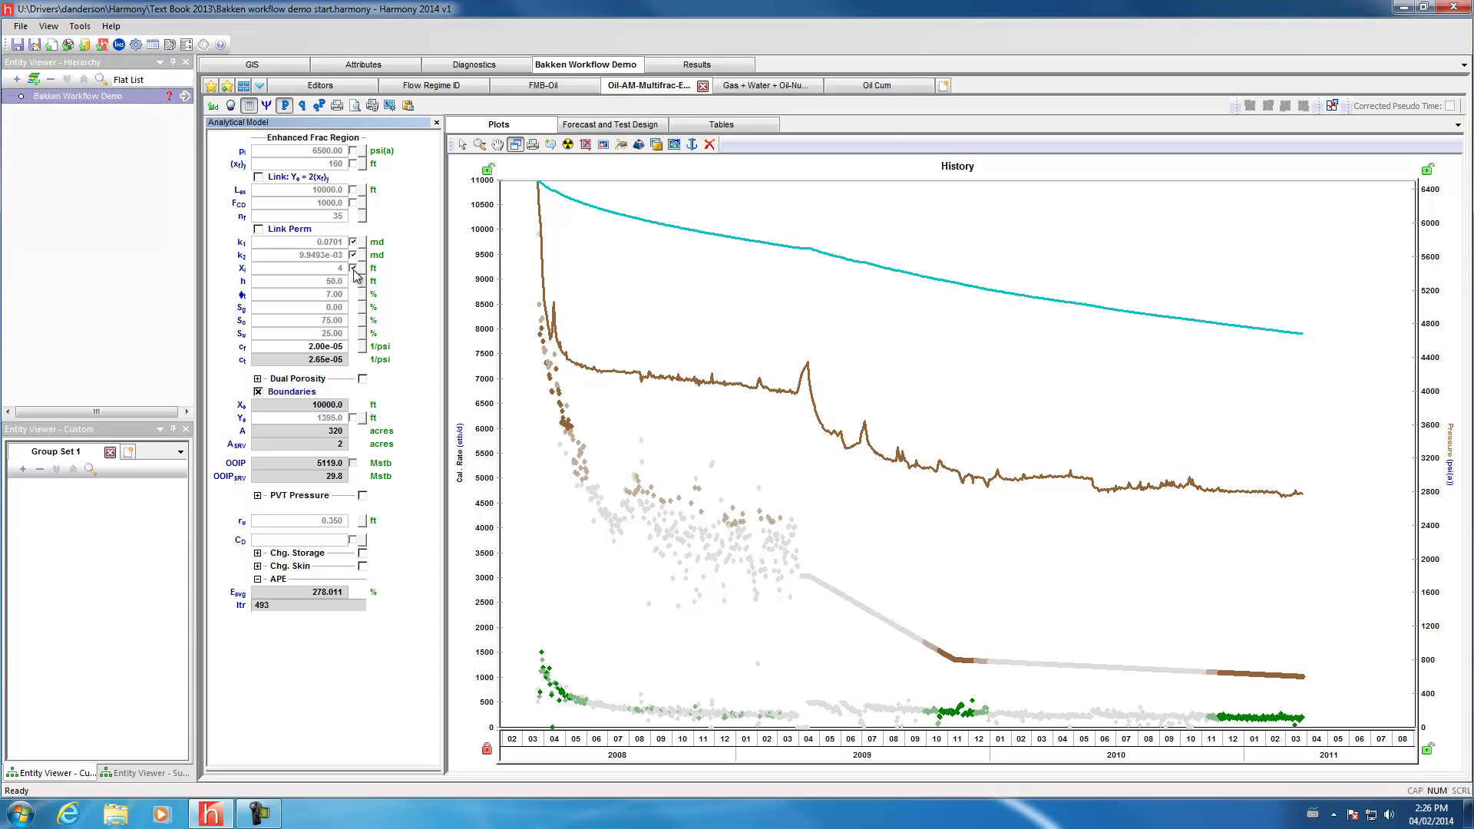
# Run automatic parameter estimation on k1, k2 and XI, and compare the updated analytical forecast with the numerical one on Oil Cum.
pyautogui.click(230, 107)
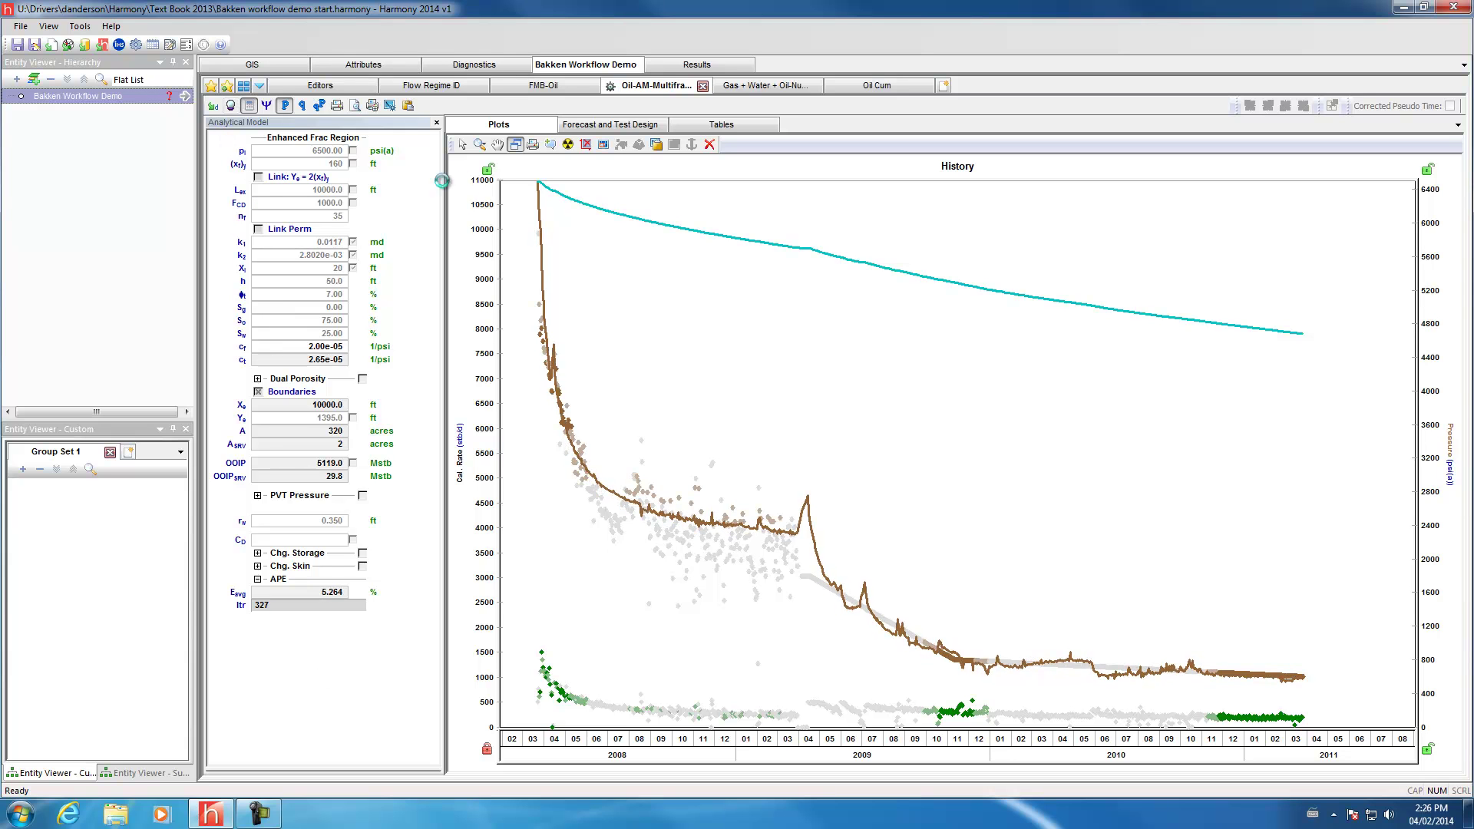
pyautogui.click(614, 124)
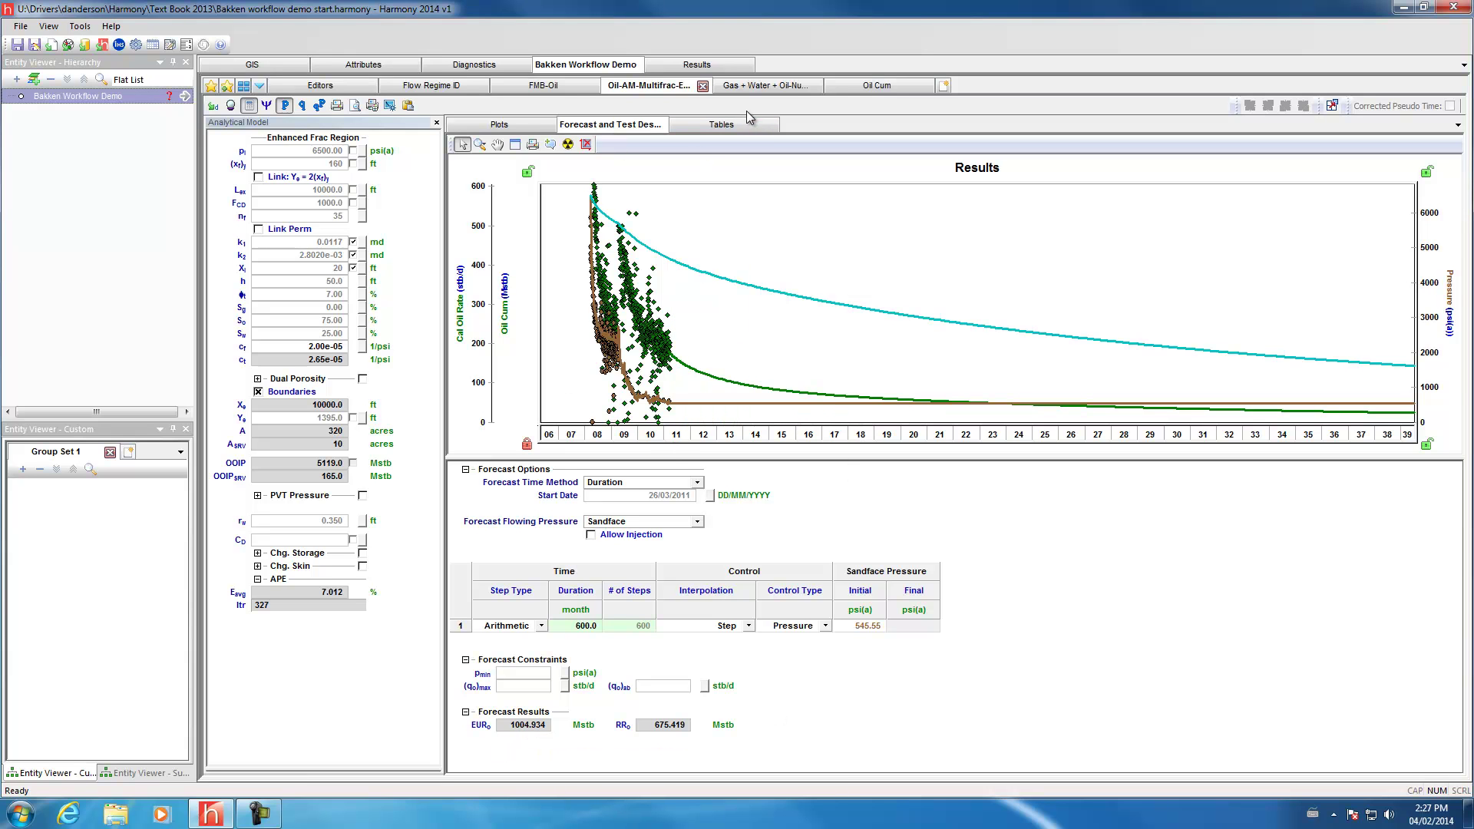
pyautogui.click(876, 86)
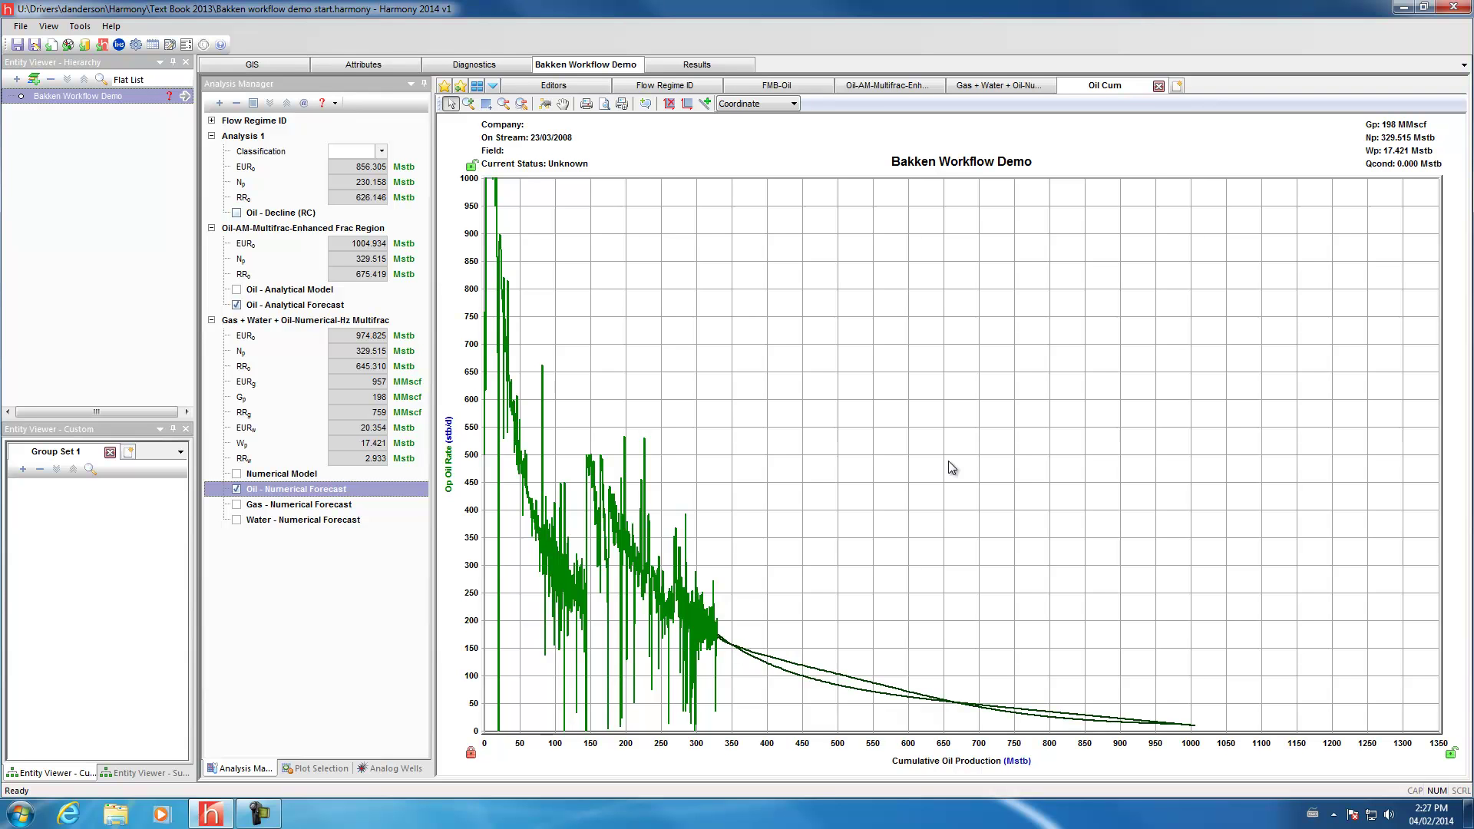
pyautogui.moveTo(815, 677)
# Rename the analytical Enhanced Frac Region worksheet as Analytical EFR.
pyautogui.click(881, 85)
pyautogui.rightClick(639, 91)
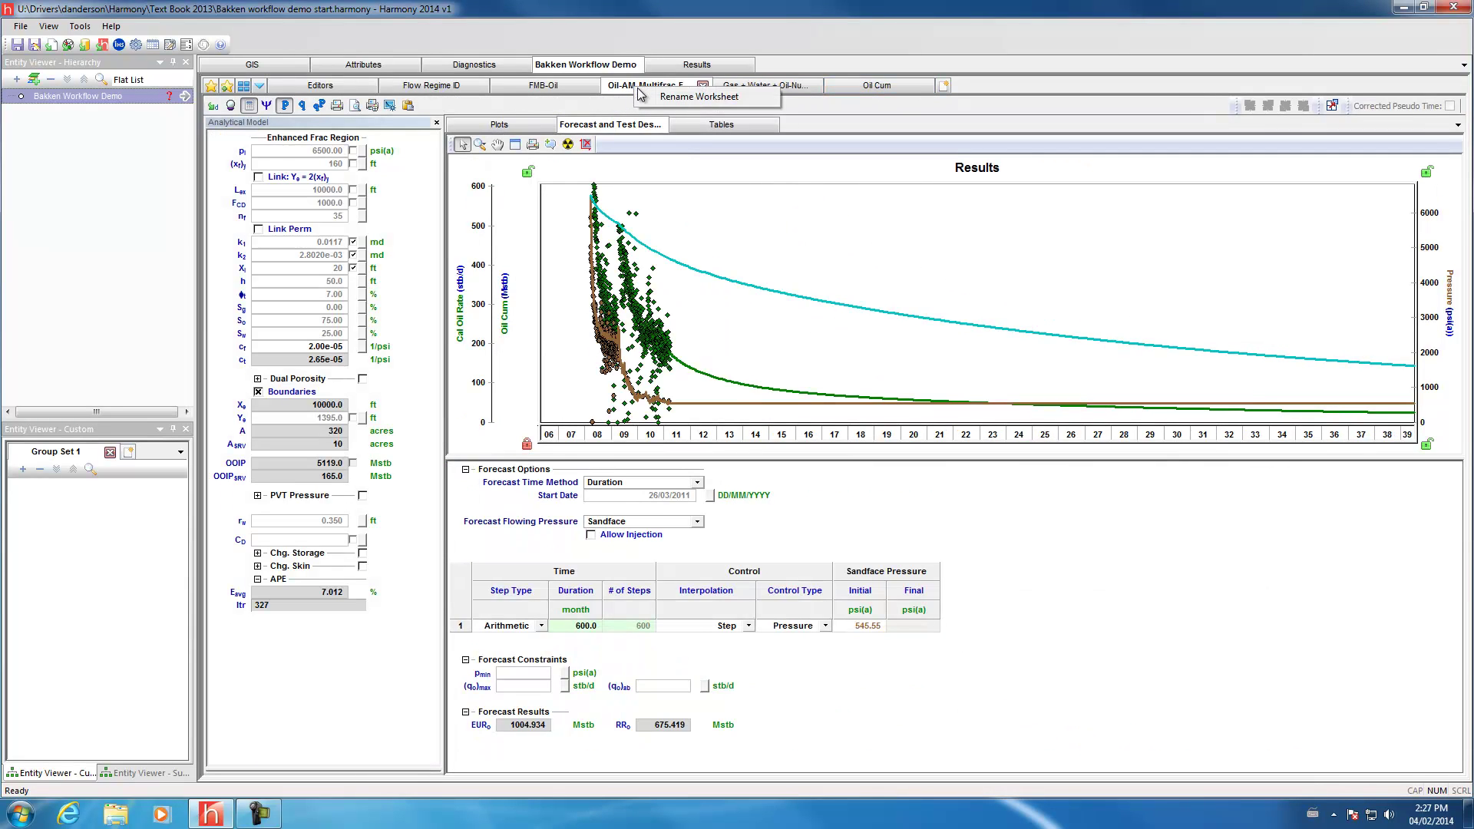
pyautogui.click(659, 96)
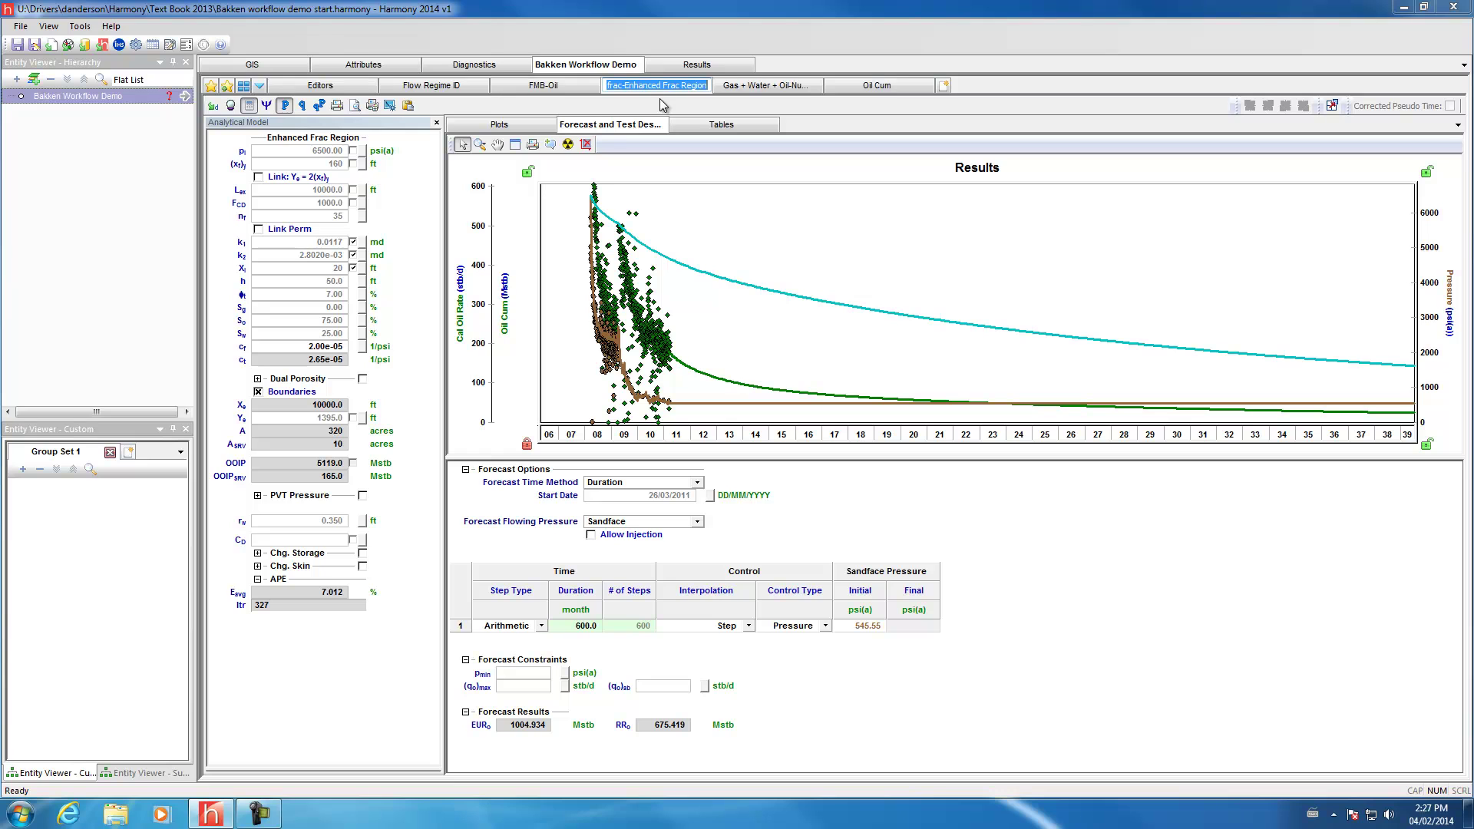
pyautogui.write('Analytical EFR')
pyautogui.click(736, 84)
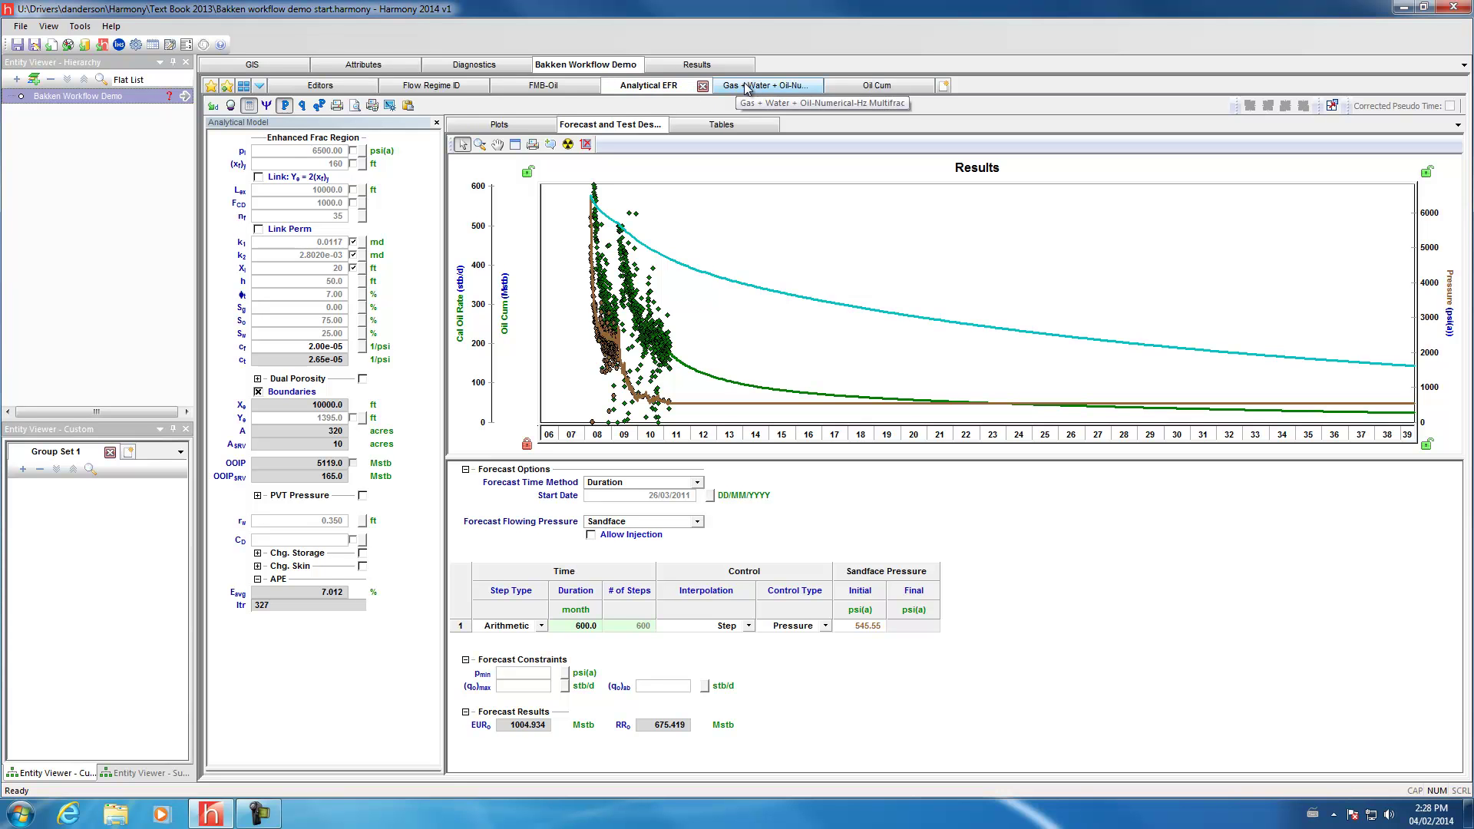
# Rename the Gas + Water + Oil numerical multifrac worksheet as Numerical EFR - Validation.
pyautogui.click(744, 87)
pyautogui.rightClick(748, 88)
pyautogui.click(773, 97)
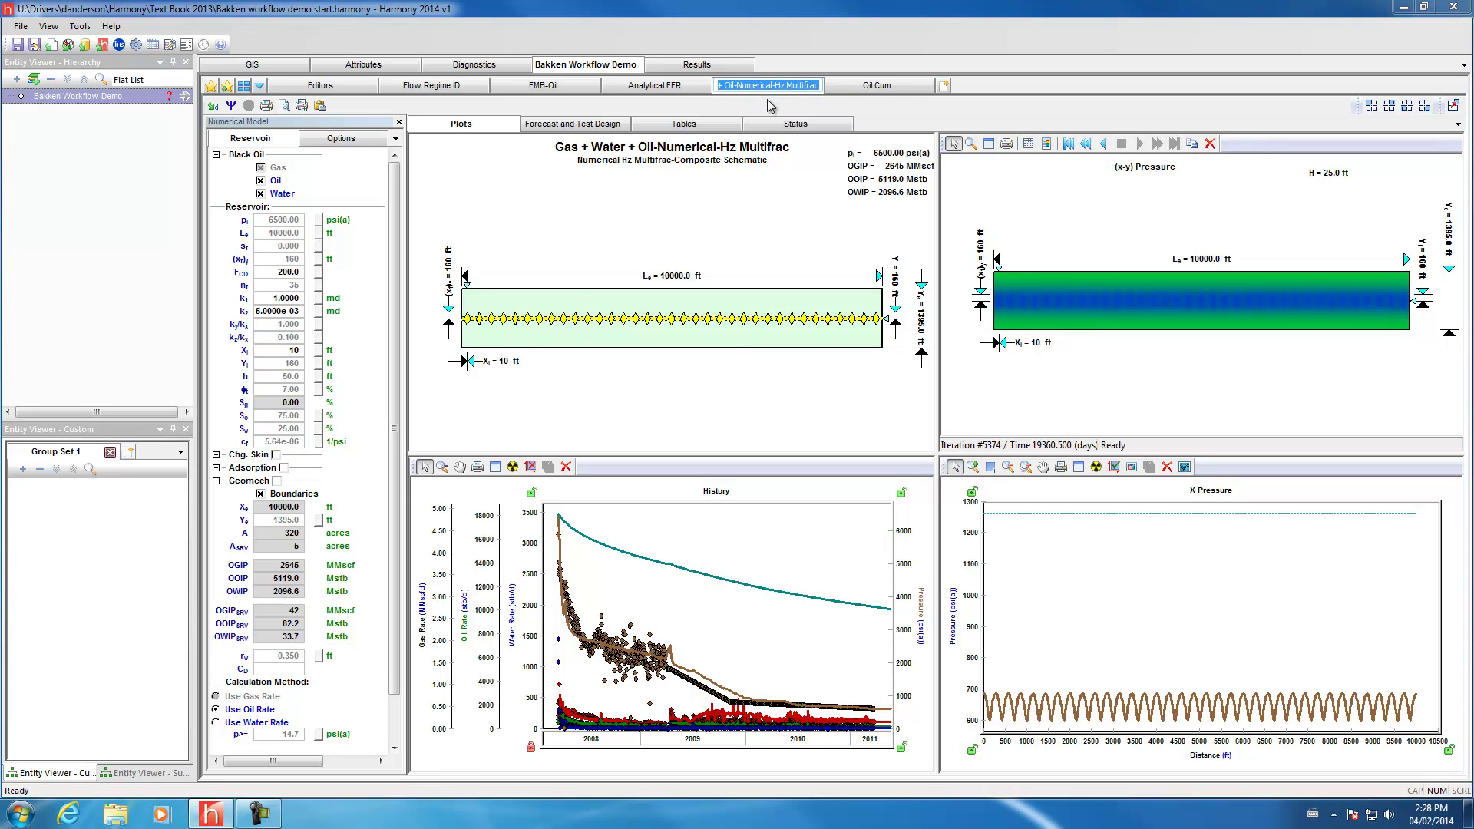
pyautogui.write('N')
pyautogui.write('- Validation')
pyautogui.press('Return')
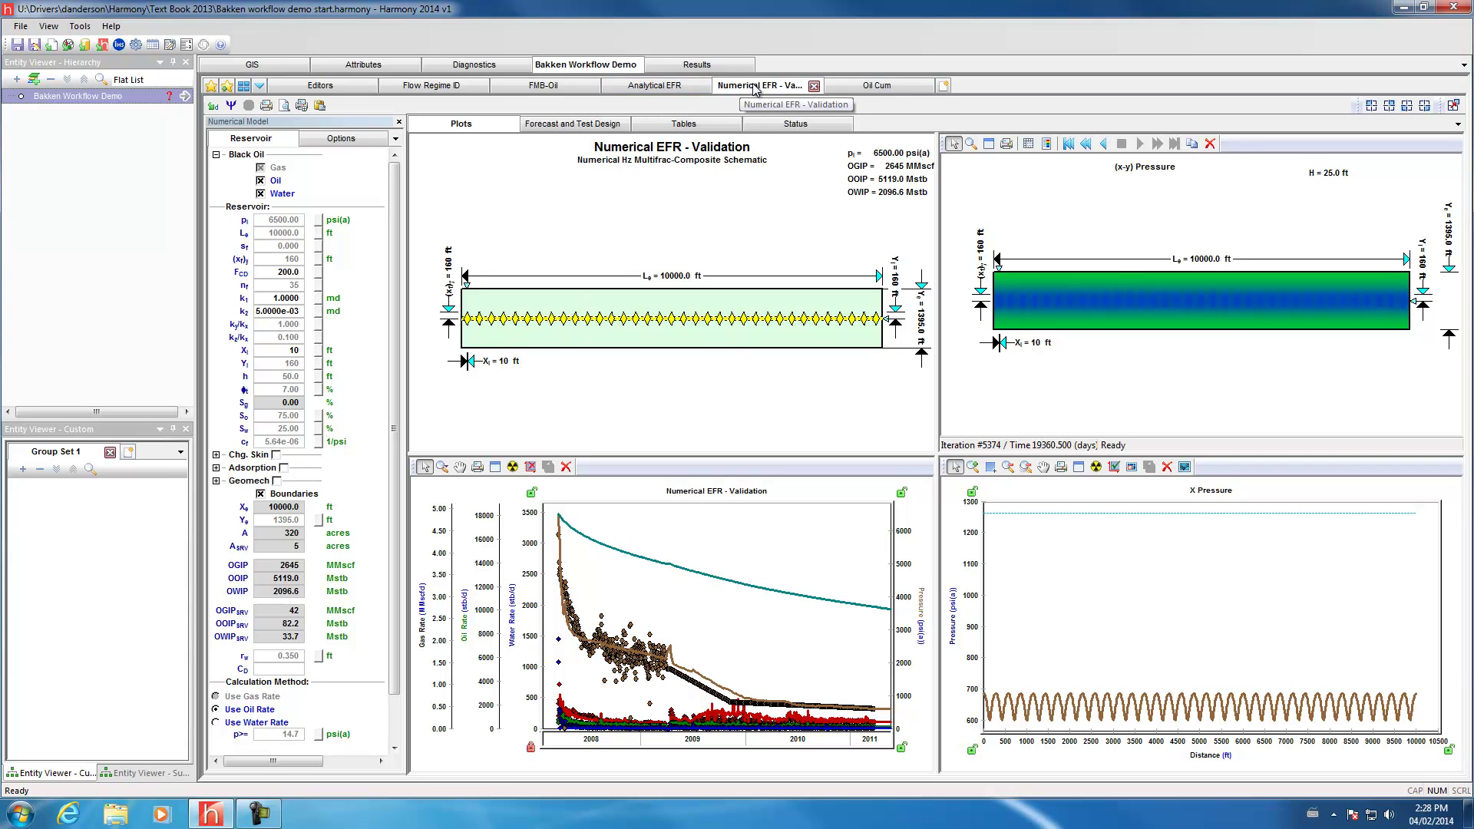
# Restore the Analytical EFR model's formation compressibility to the default 5.64e-06 1/psi, then rerun automatic parameter estimation and view the forecast.
pyautogui.click(649, 86)
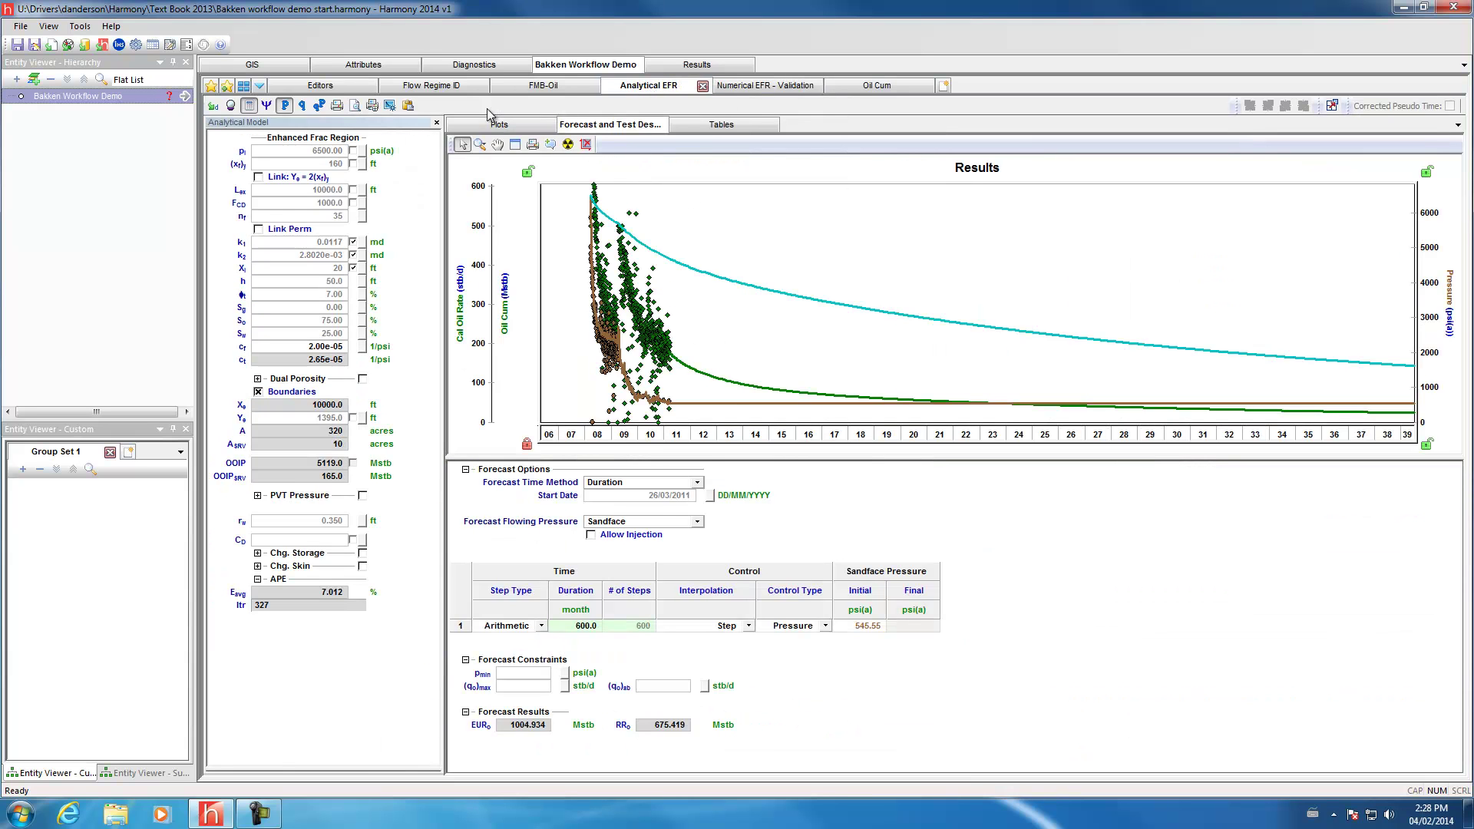
pyautogui.click(495, 126)
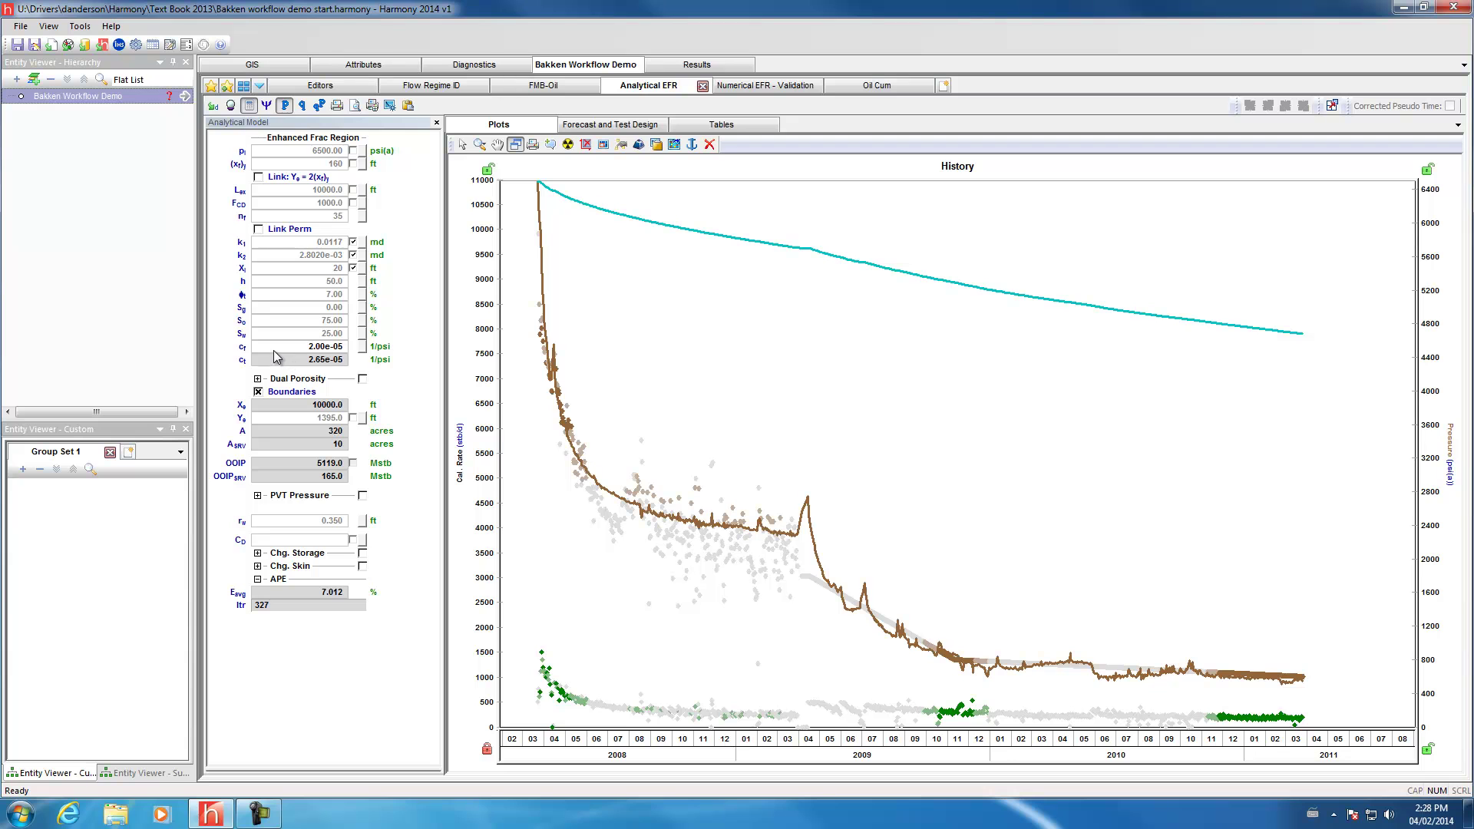
pyautogui.click(365, 348)
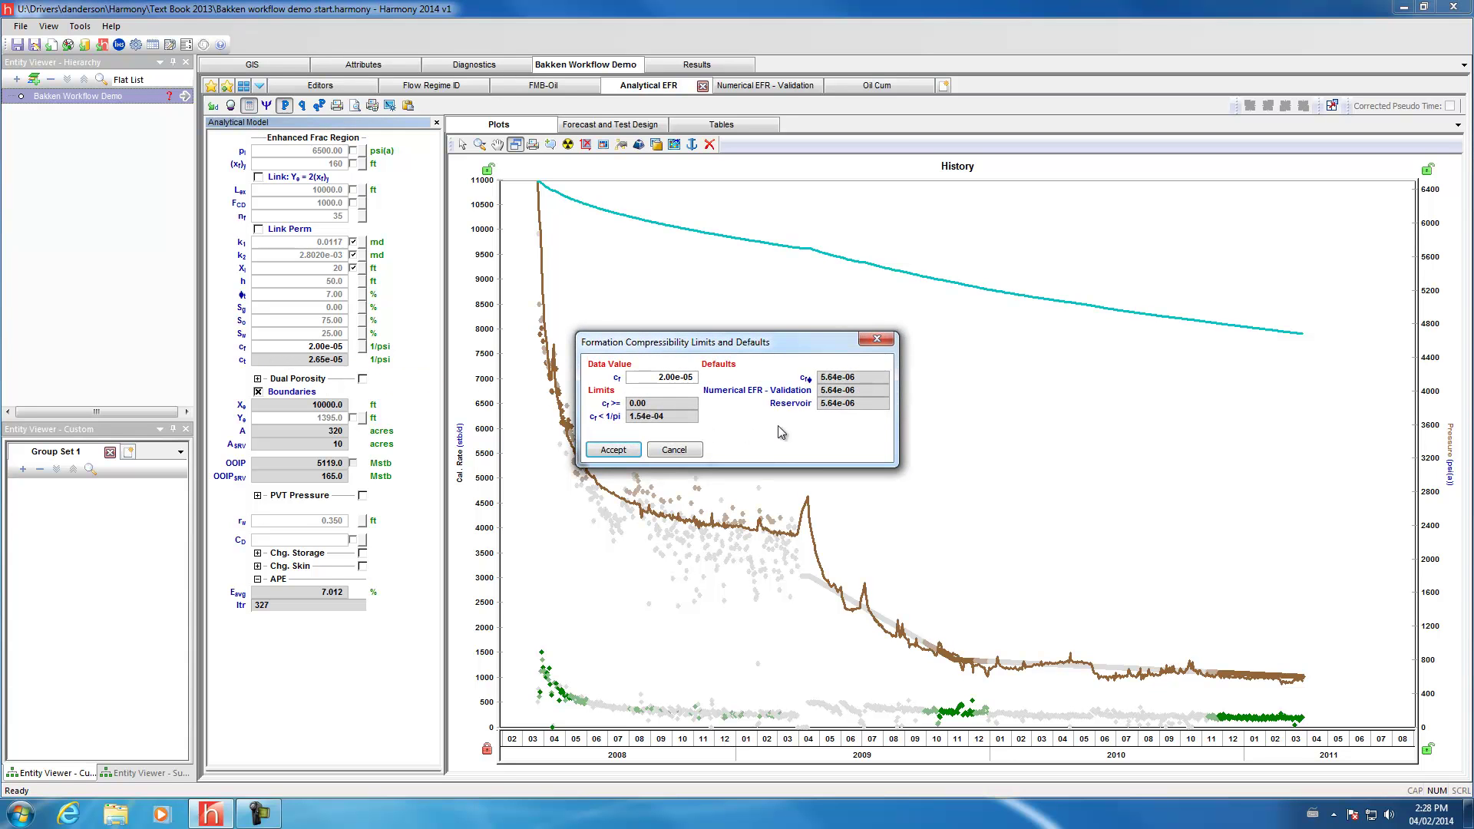
pyautogui.click(838, 379)
pyautogui.click(614, 450)
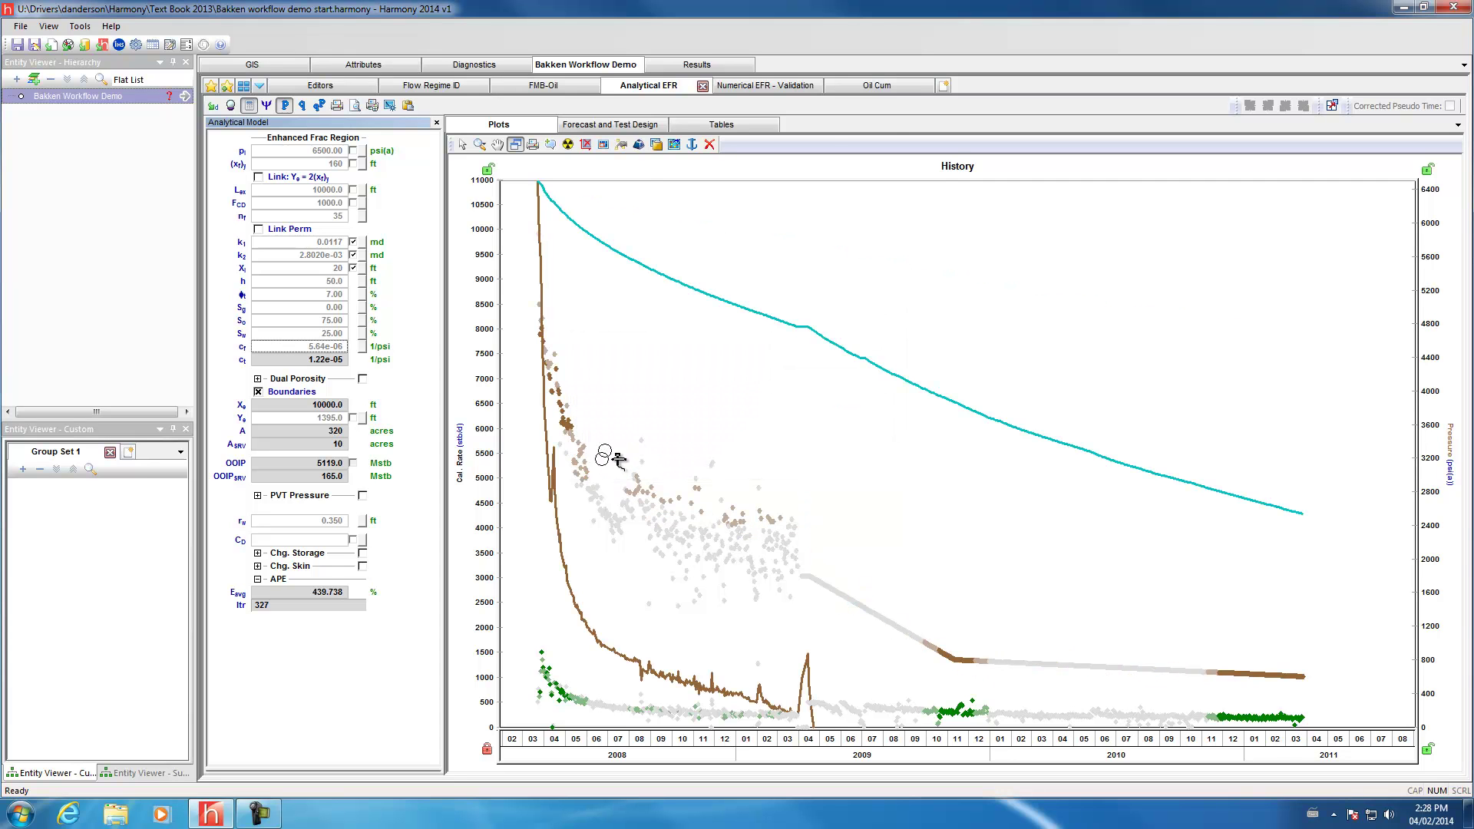
pyautogui.click(232, 106)
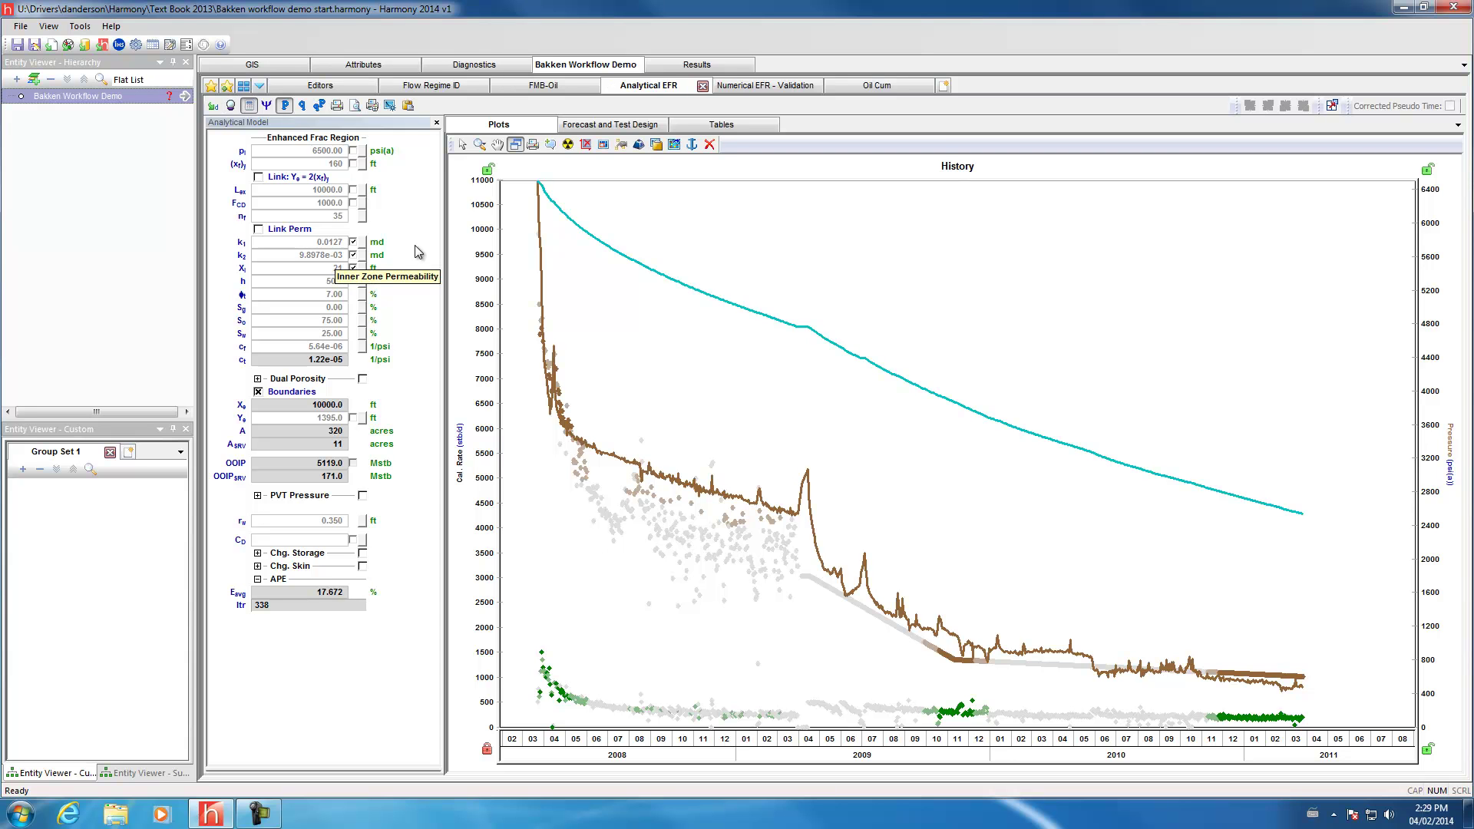
pyautogui.click(605, 126)
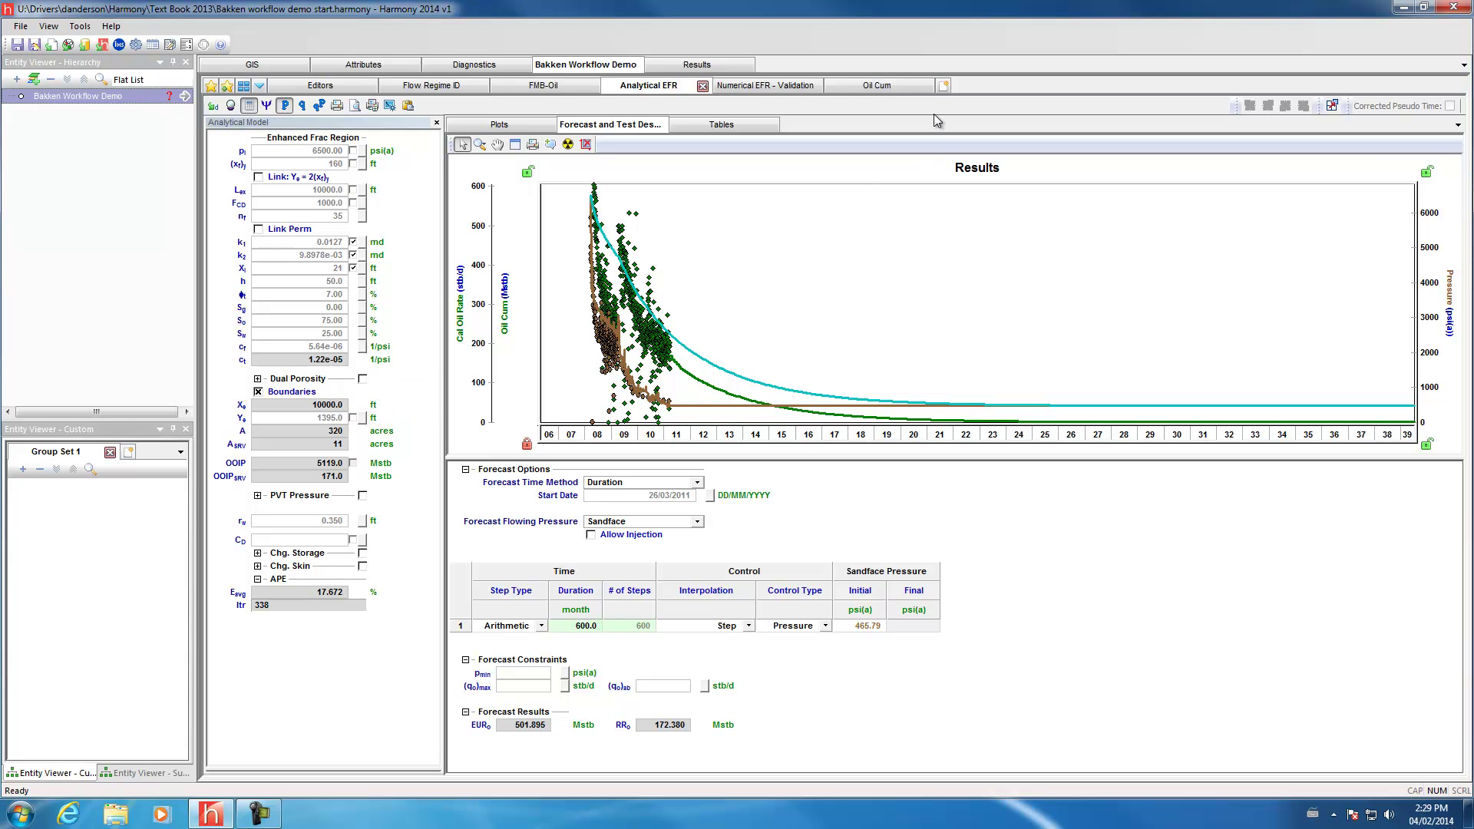
# Add an RTA Risk Analysis worksheet and base it on the Oil - Analytical Model of Analytical EFR.
pyautogui.click(943, 85)
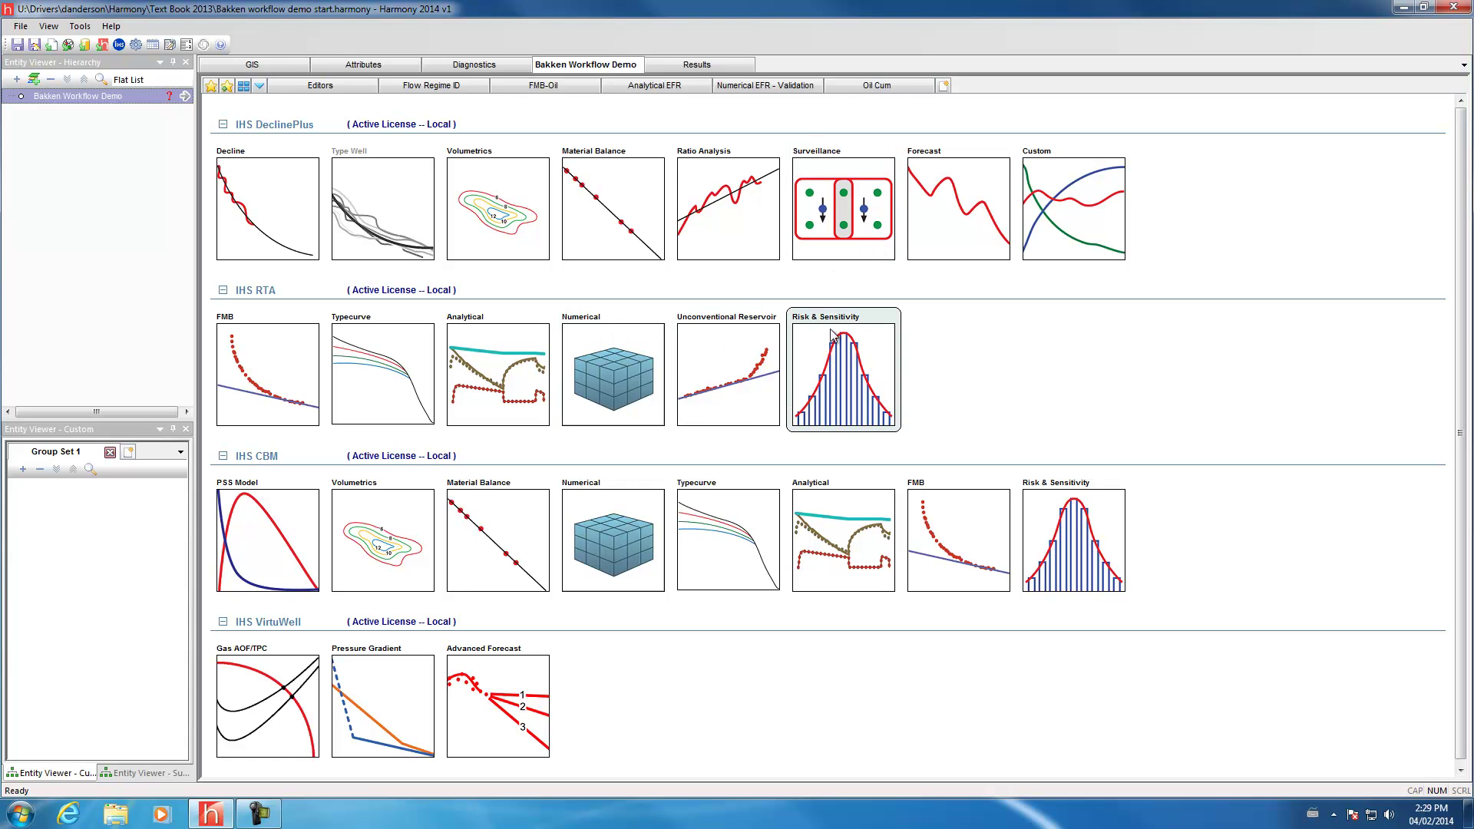
pyautogui.click(838, 389)
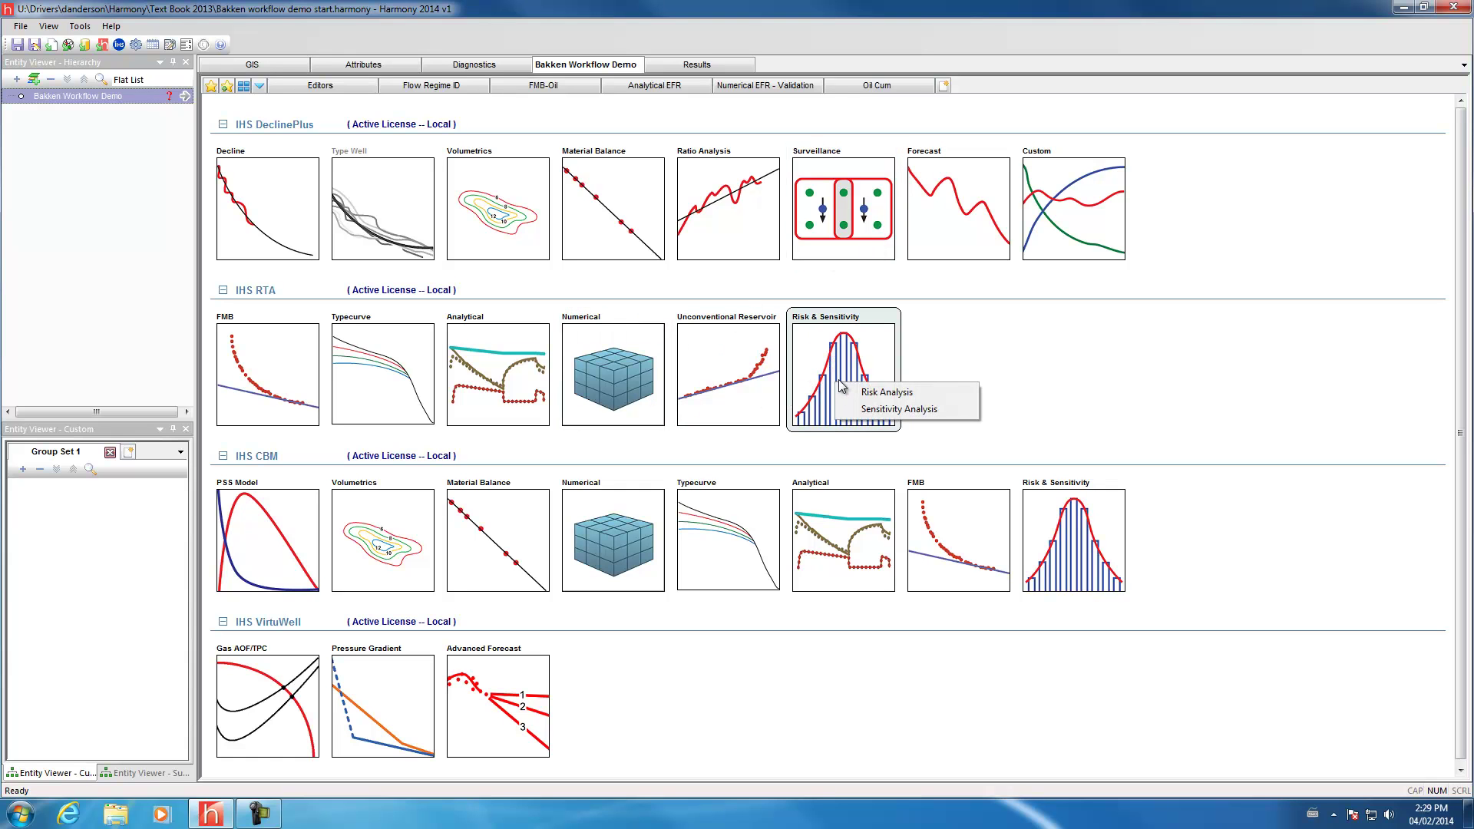
pyautogui.click(879, 393)
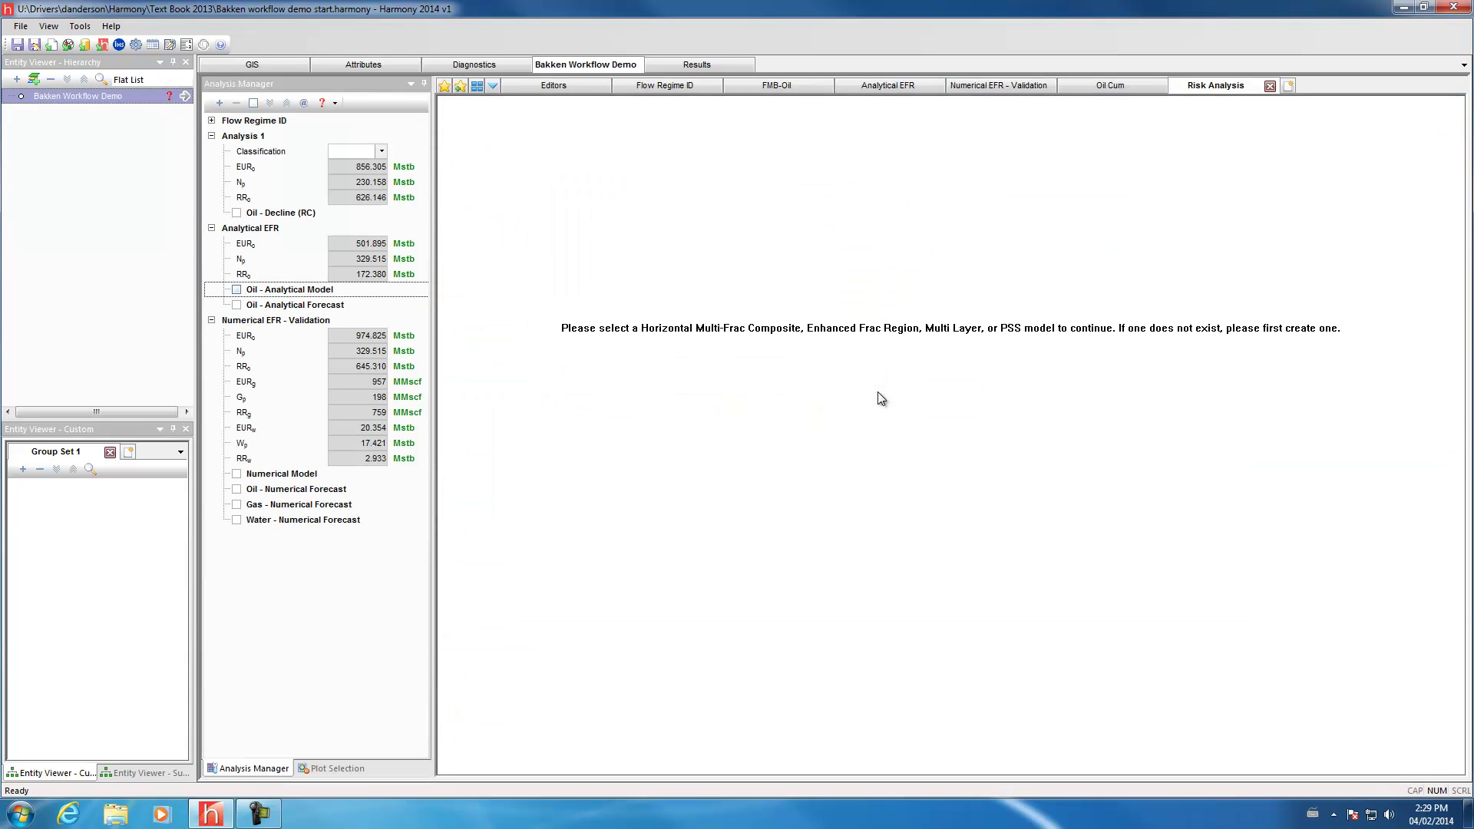
pyautogui.click(236, 289)
pyautogui.click(237, 290)
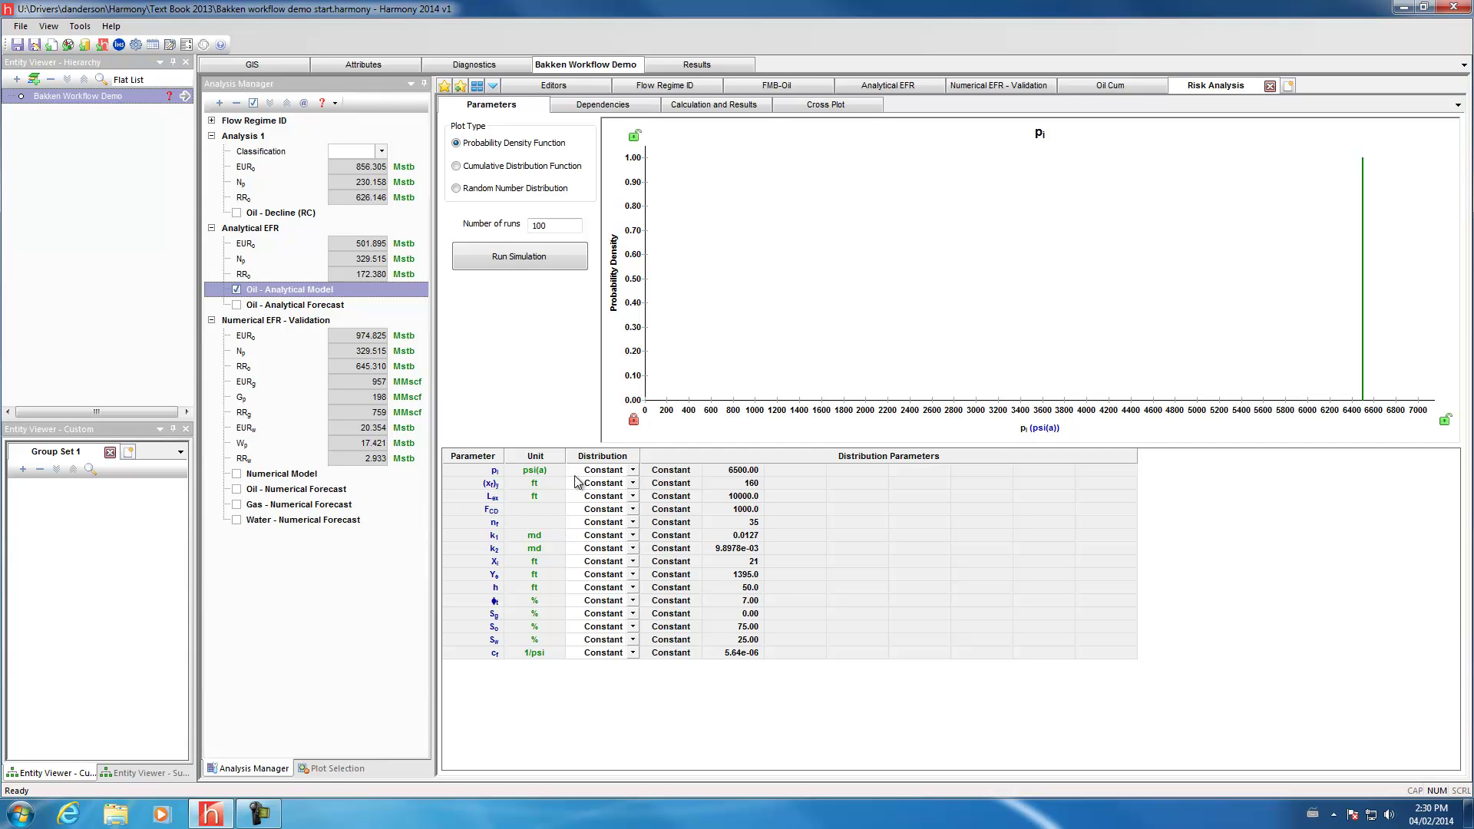
# Give the fracture half-length (xf)y a uniform distribution with a minimum of 50 ft and a maximum of 500 ft.
pyautogui.click(633, 483)
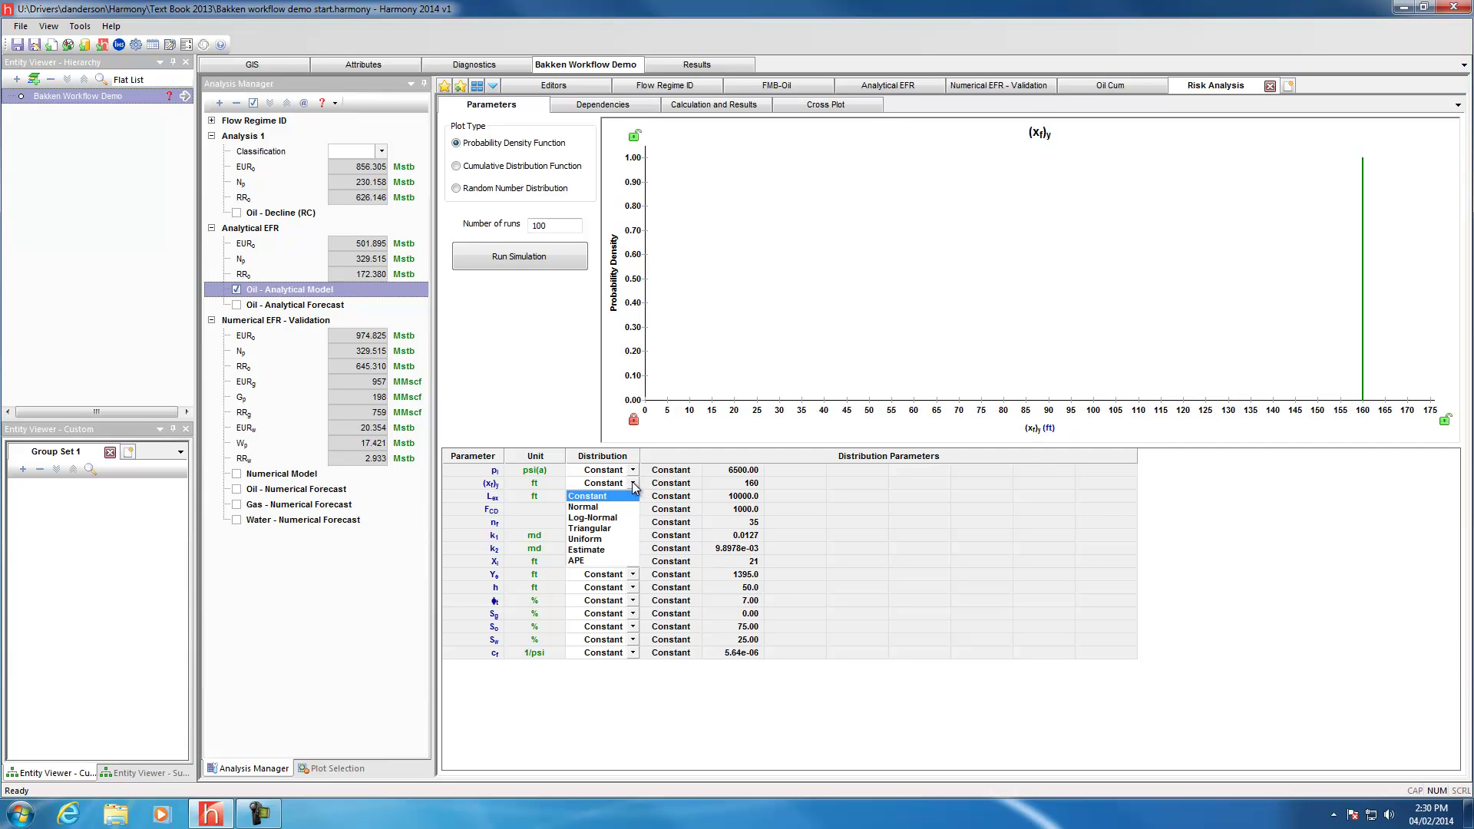
pyautogui.click(597, 544)
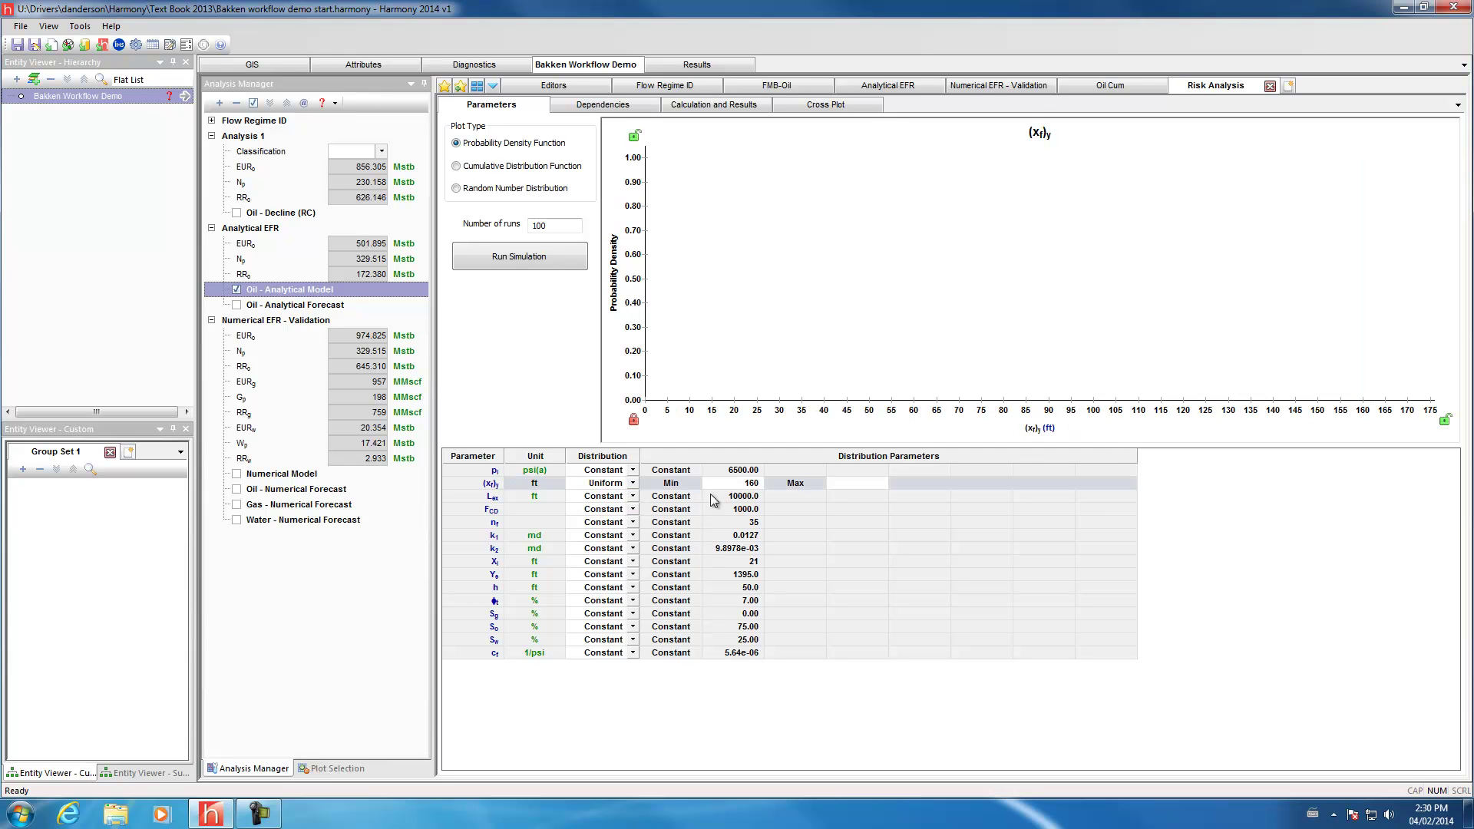
pyautogui.click(735, 484)
pyautogui.write('50')
pyautogui.click(841, 484)
pyautogui.write('500')
pyautogui.press('Return')
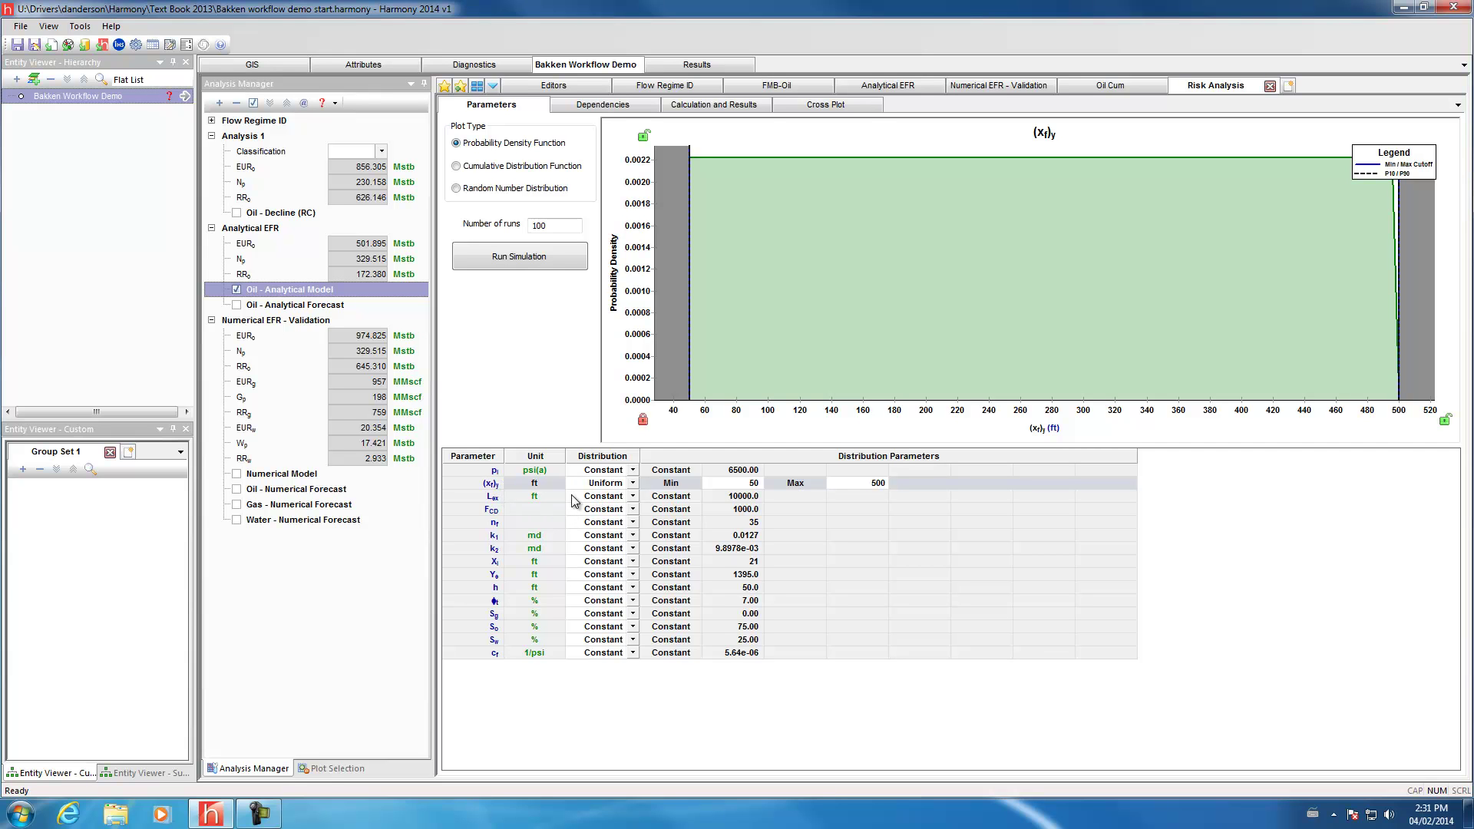
# Set the distributions of fracture conductivity FCD, permeabilities k1 and k2, and the XI distance to APE.
pyautogui.click(633, 510)
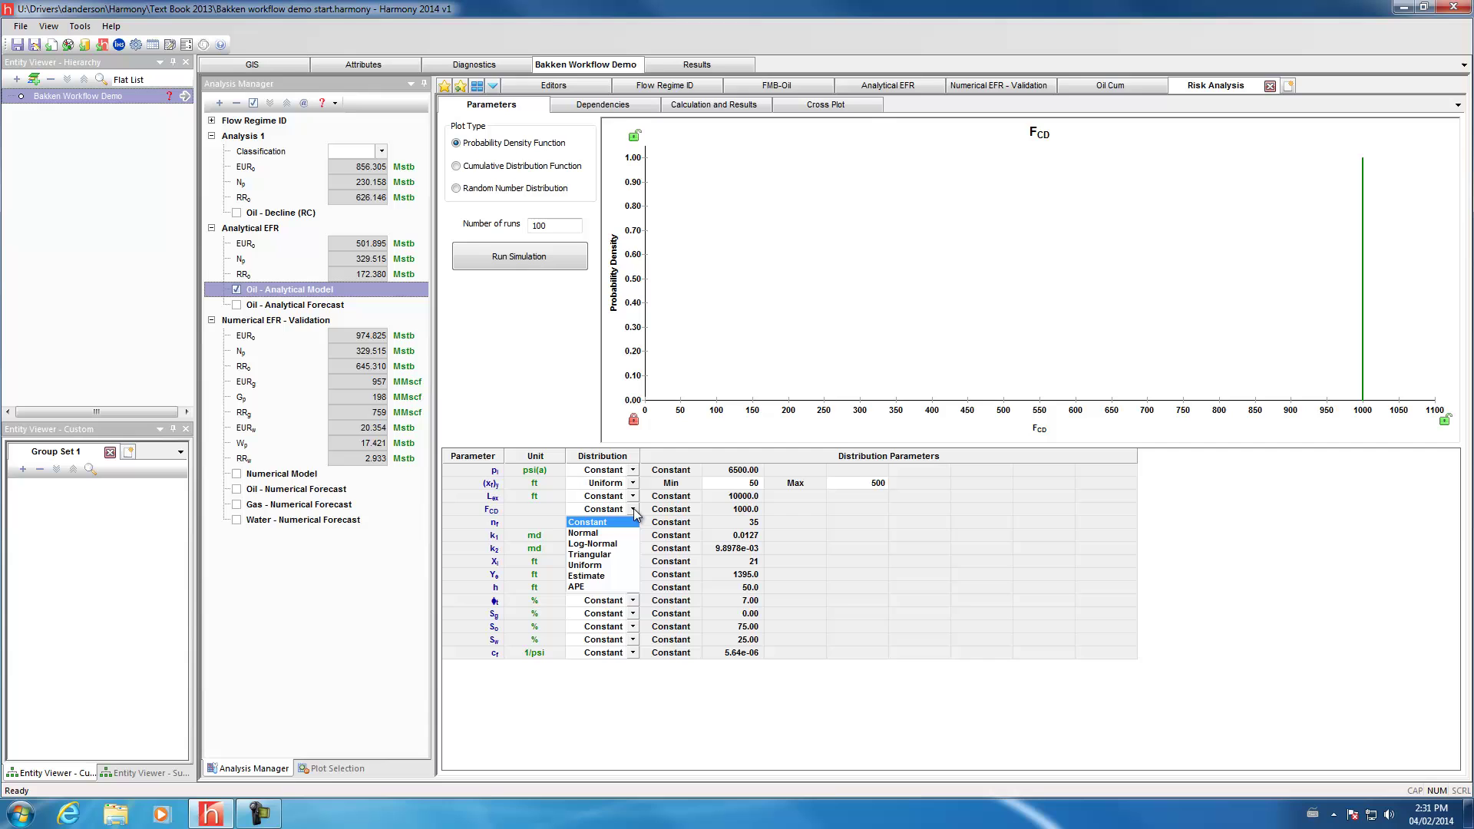
pyautogui.click(581, 587)
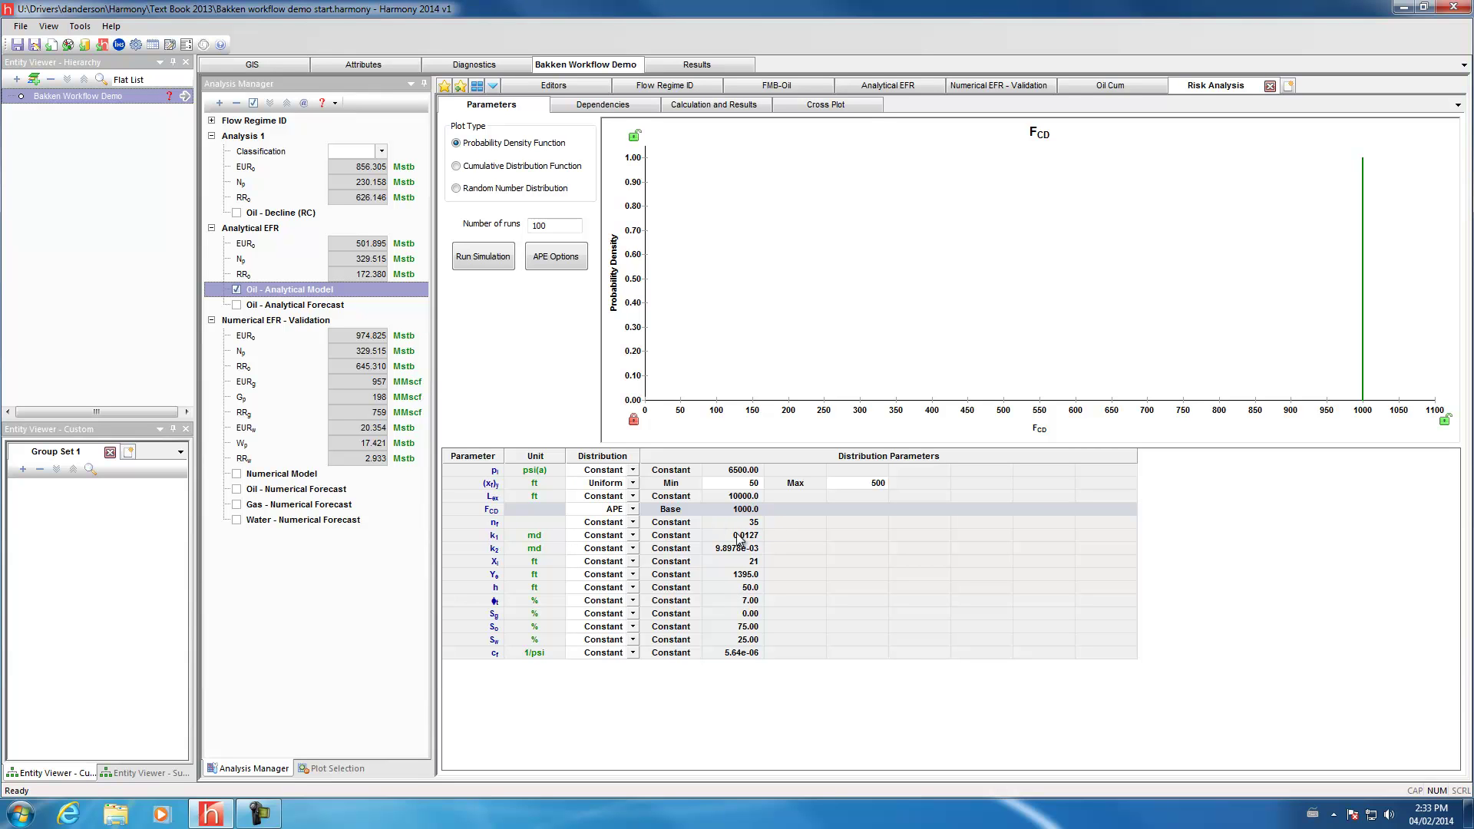
pyautogui.click(632, 537)
pyautogui.click(577, 612)
pyautogui.click(634, 549)
pyautogui.click(583, 627)
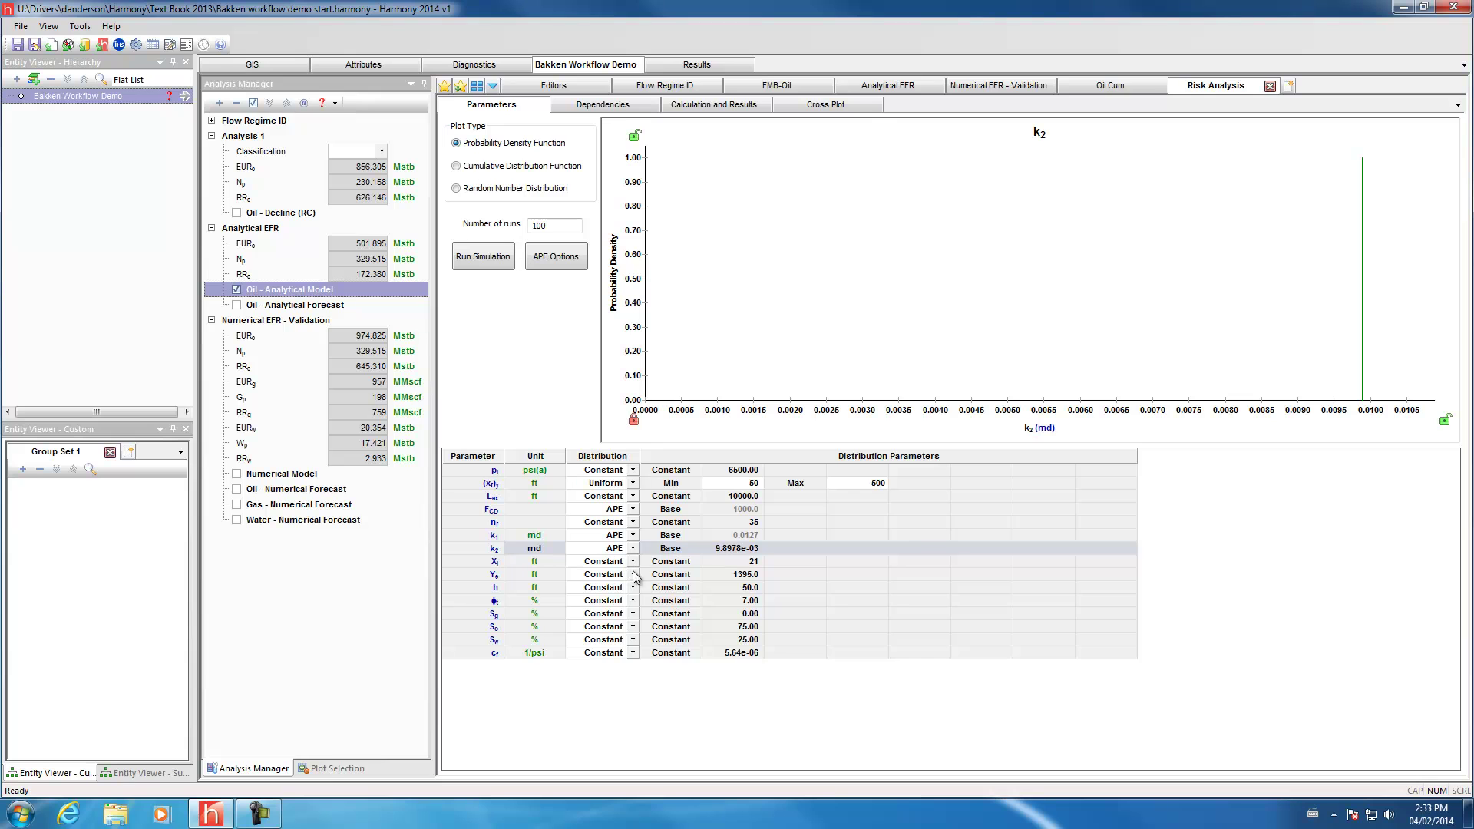
pyautogui.click(634, 561)
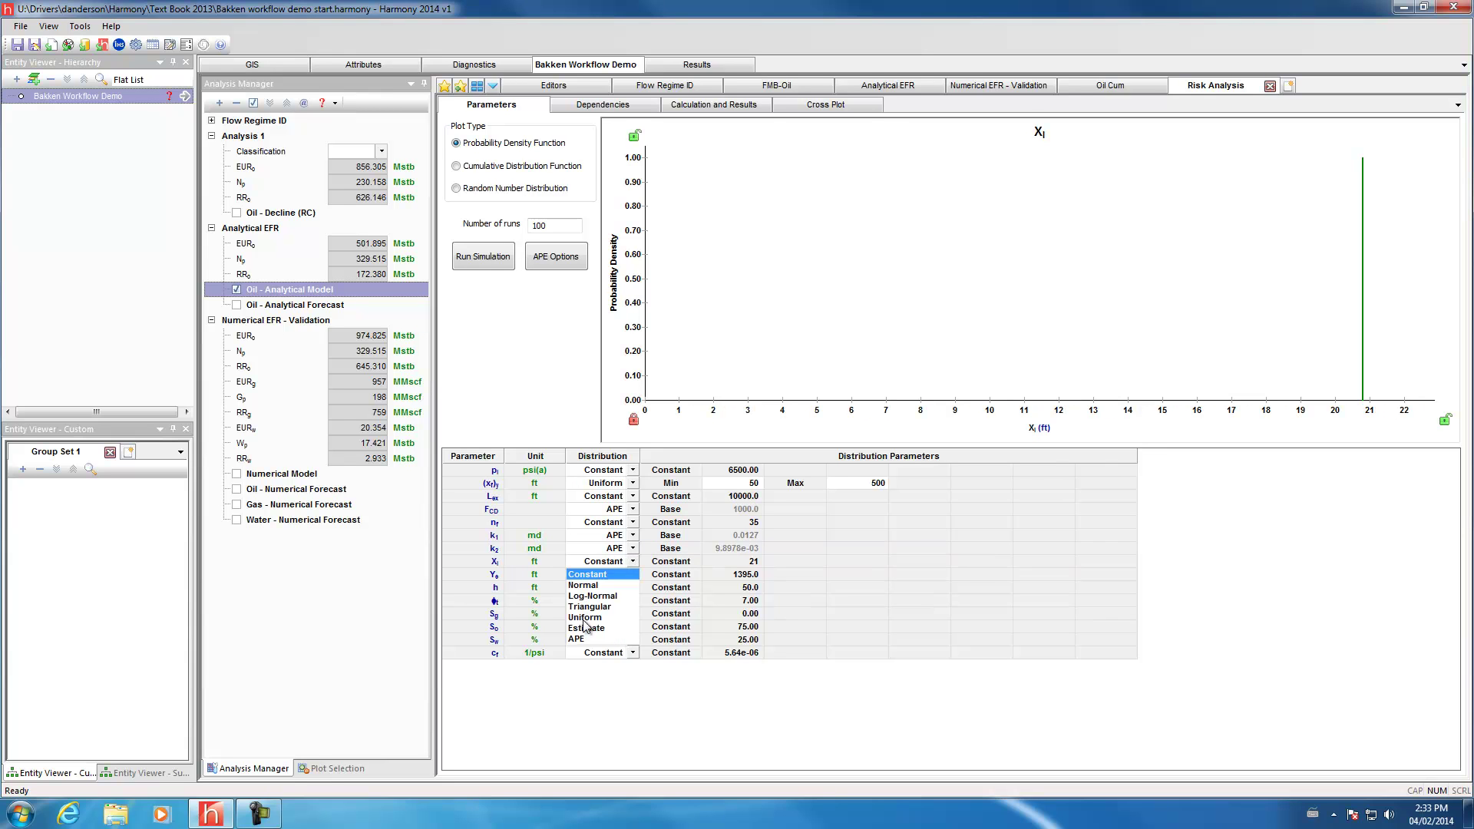
pyautogui.click(577, 640)
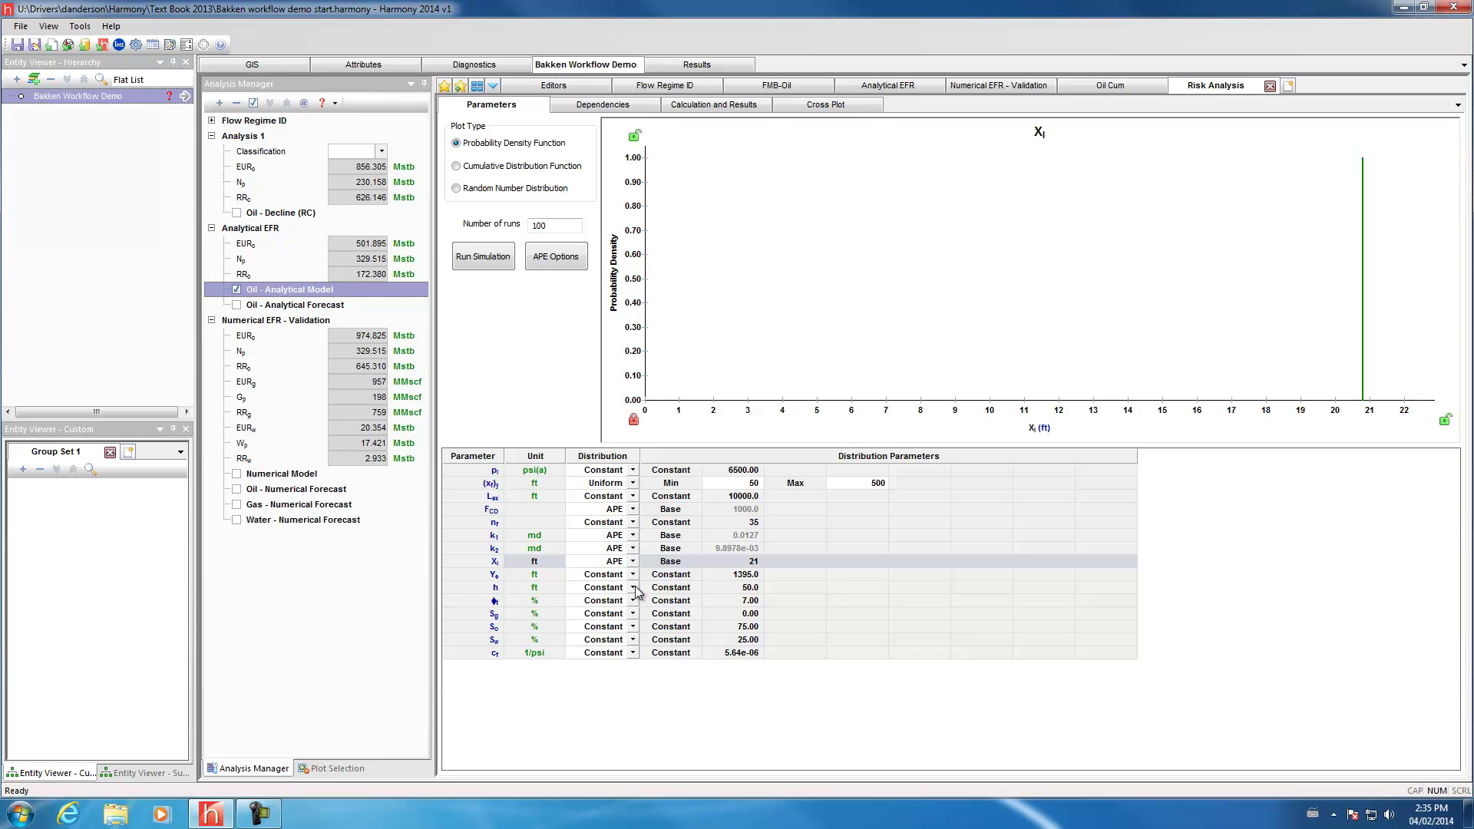
# Give the net pay h a triangular distribution with a minimum of 48 ft, a mode of 50 ft and a maximum of 52 ft.
pyautogui.click(634, 587)
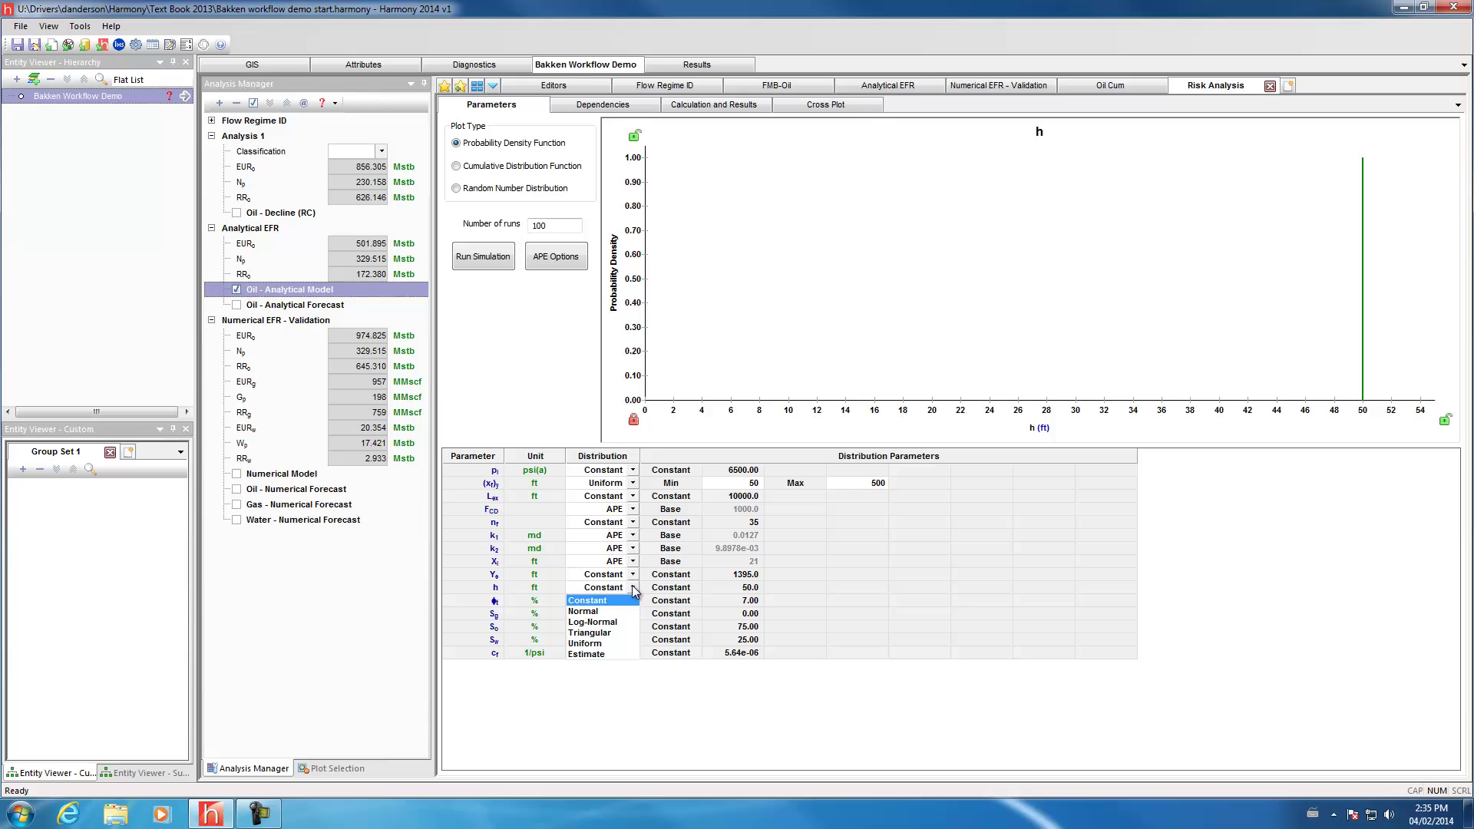
pyautogui.click(590, 633)
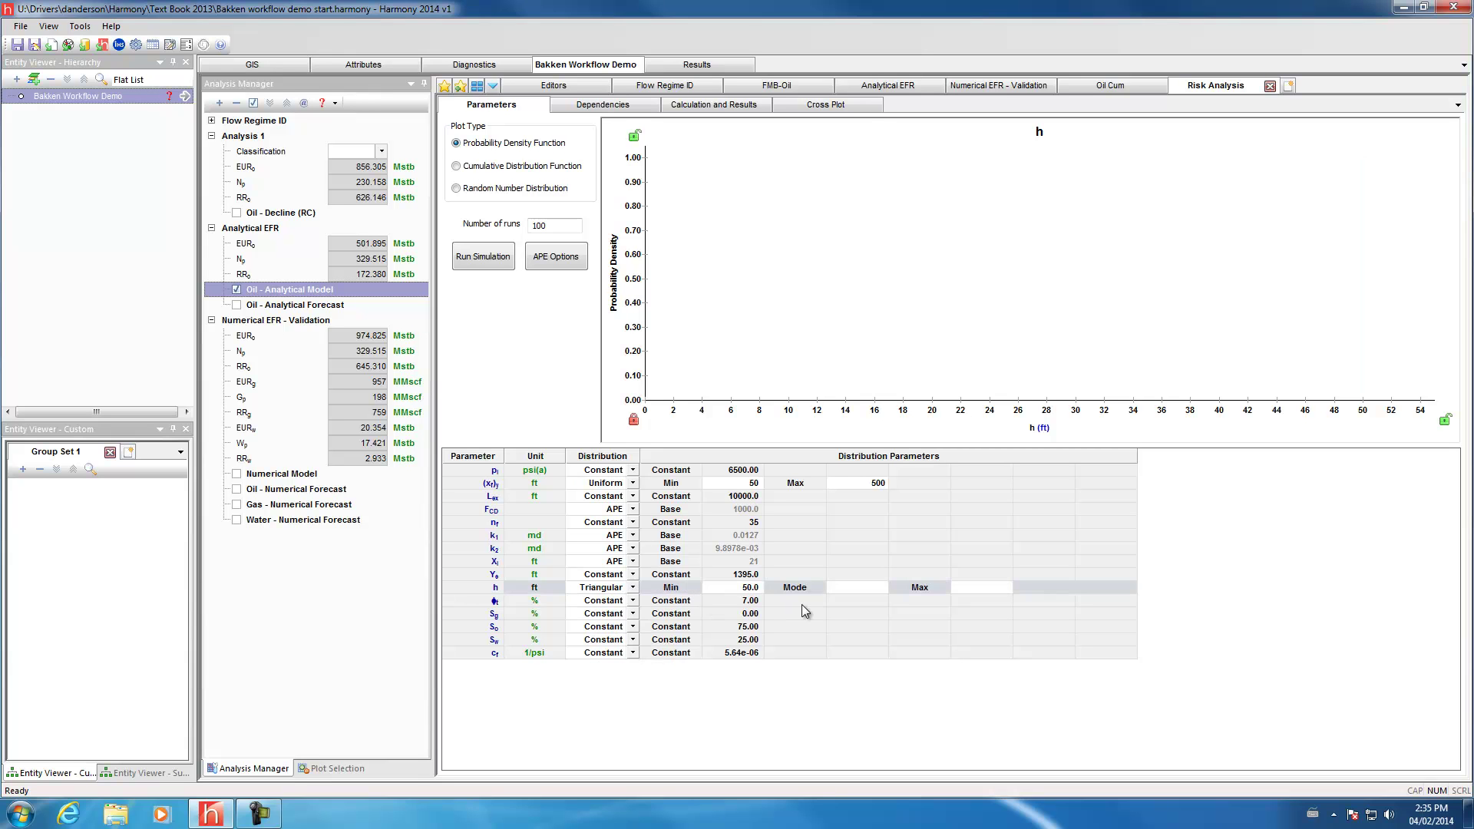
pyautogui.click(843, 589)
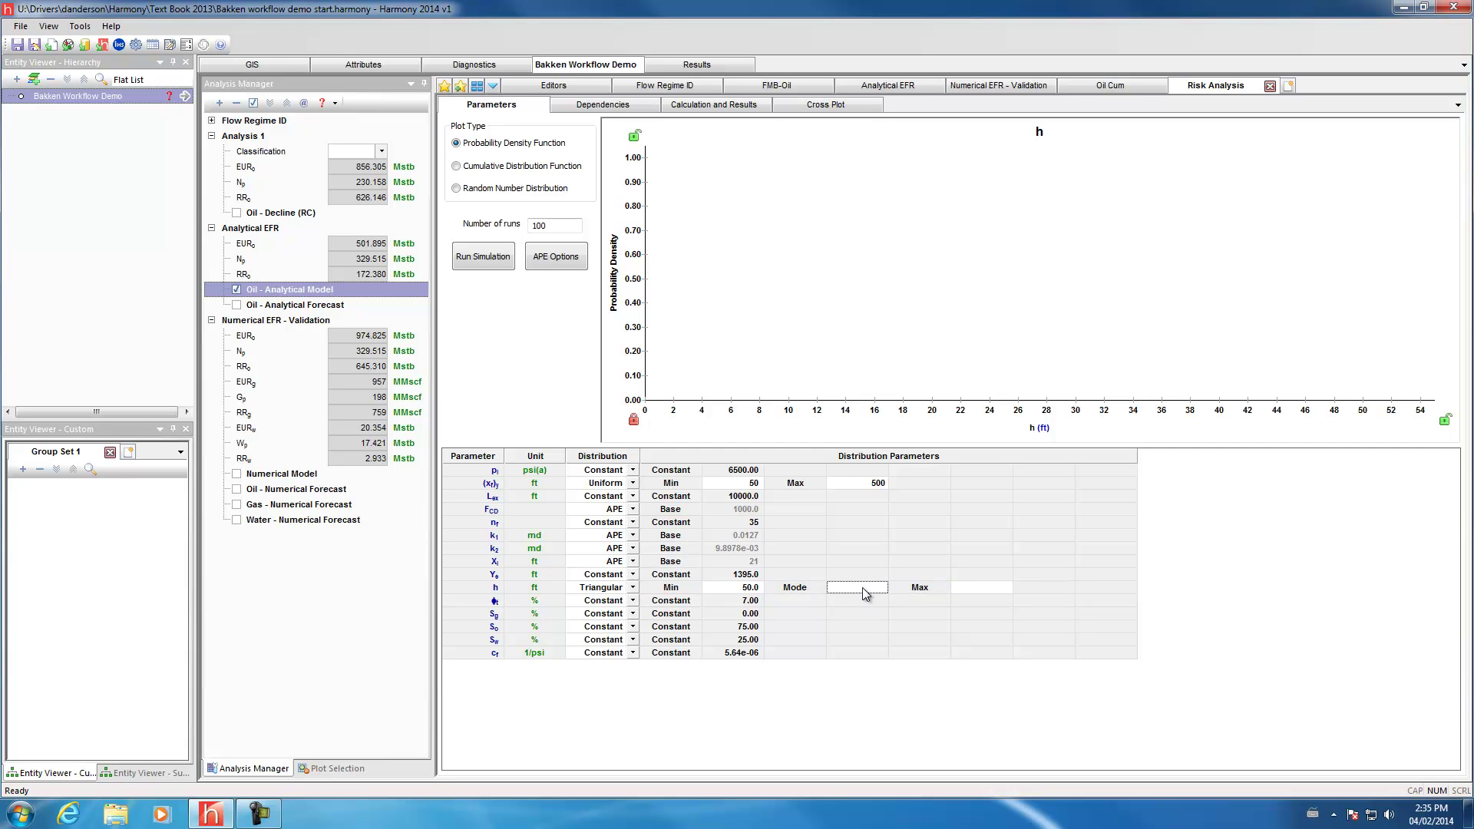
pyautogui.click(959, 587)
pyautogui.click(847, 592)
pyautogui.write('50')
pyautogui.click(744, 589)
pyautogui.click(743, 590)
pyautogui.write('2')
pyautogui.press('BackSpace')
pyautogui.write('48')
pyautogui.click(965, 590)
pyautogui.write('52')
pyautogui.click(841, 590)
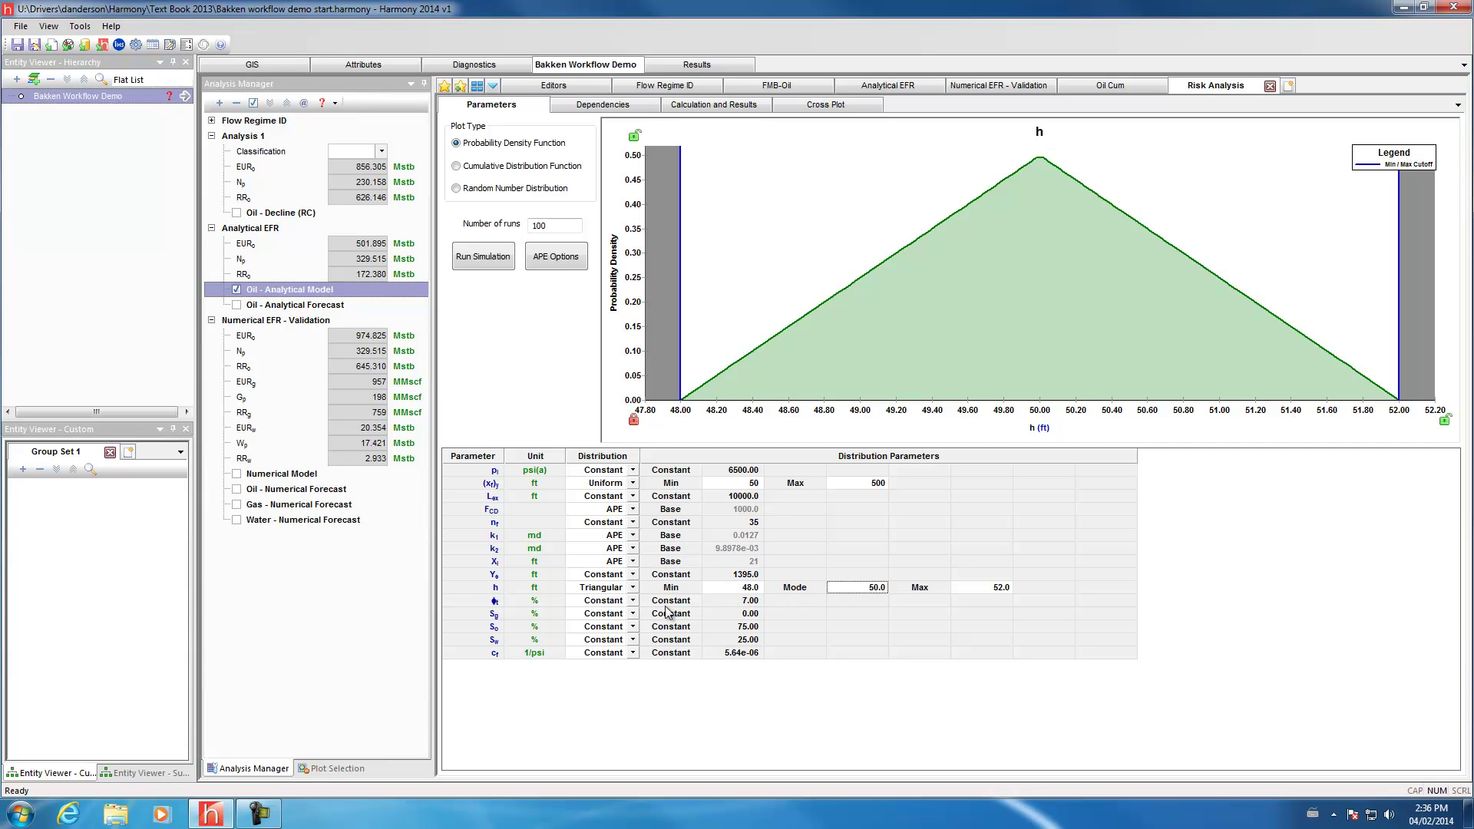
# Give the total porosity a triangular distribution with a minimum of 6 %, a mode of 7 % and a maximum of 8 %.
pyautogui.click(633, 600)
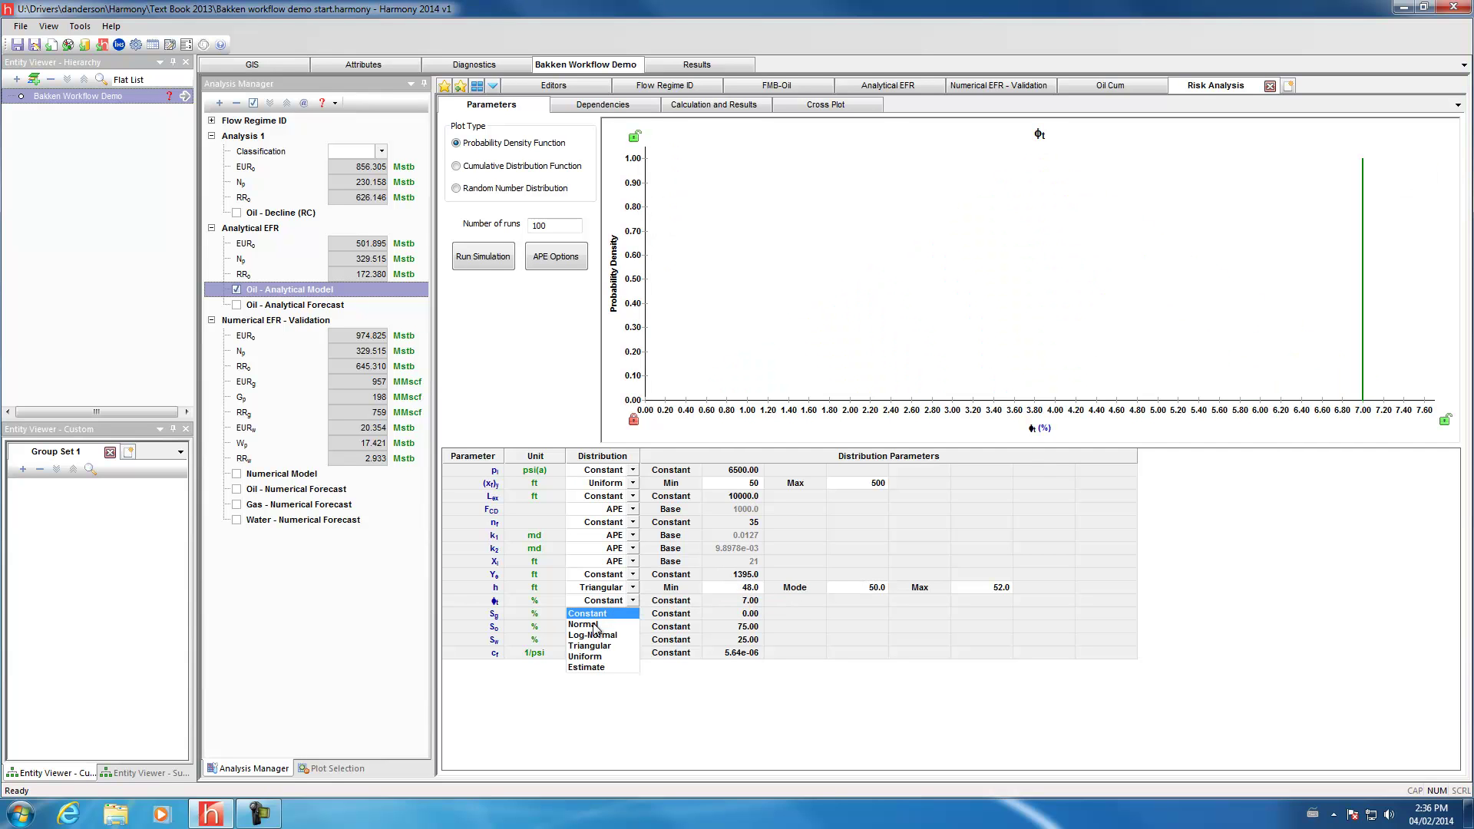
pyautogui.click(589, 646)
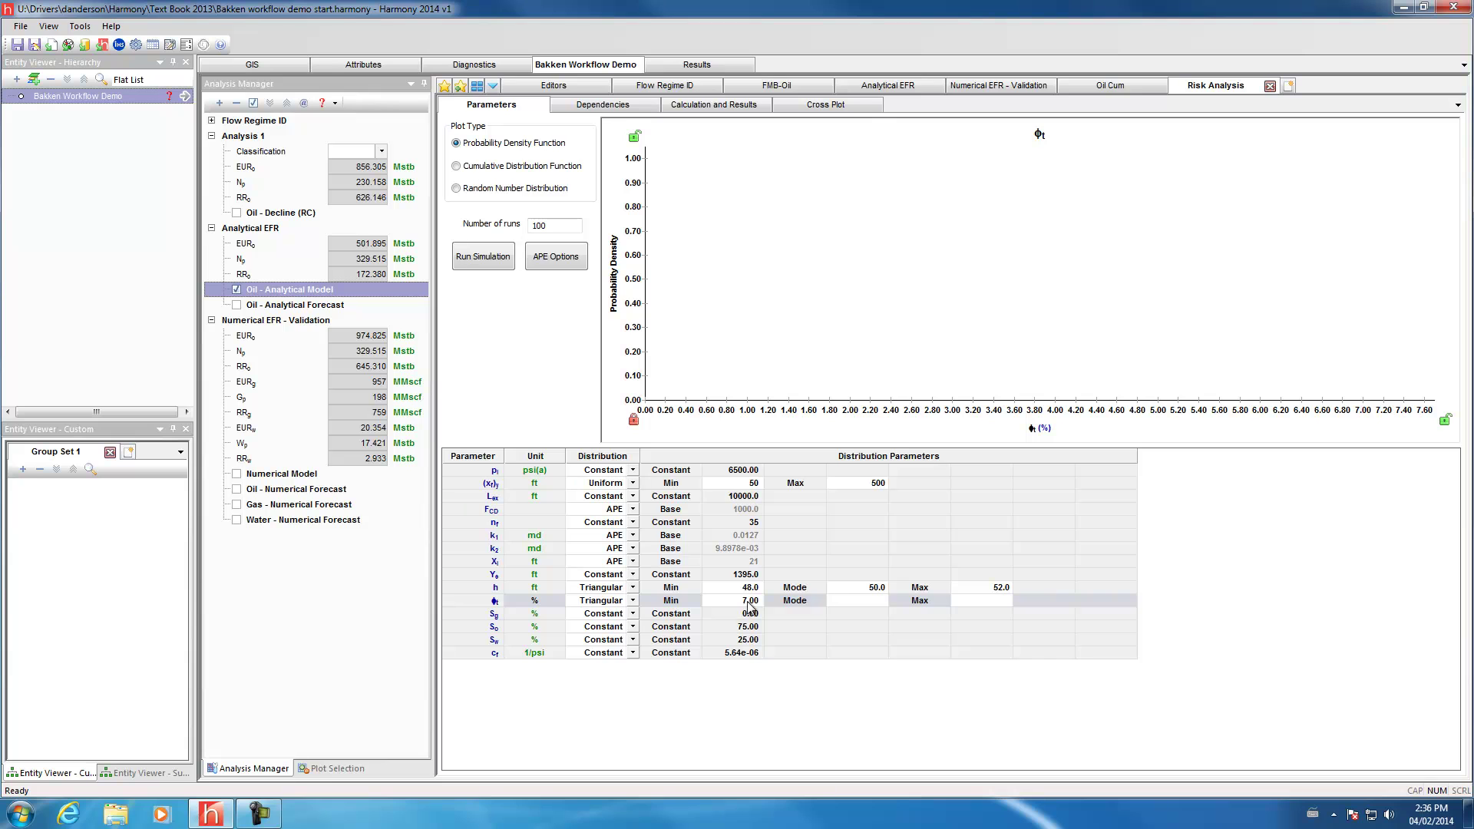
pyautogui.click(836, 600)
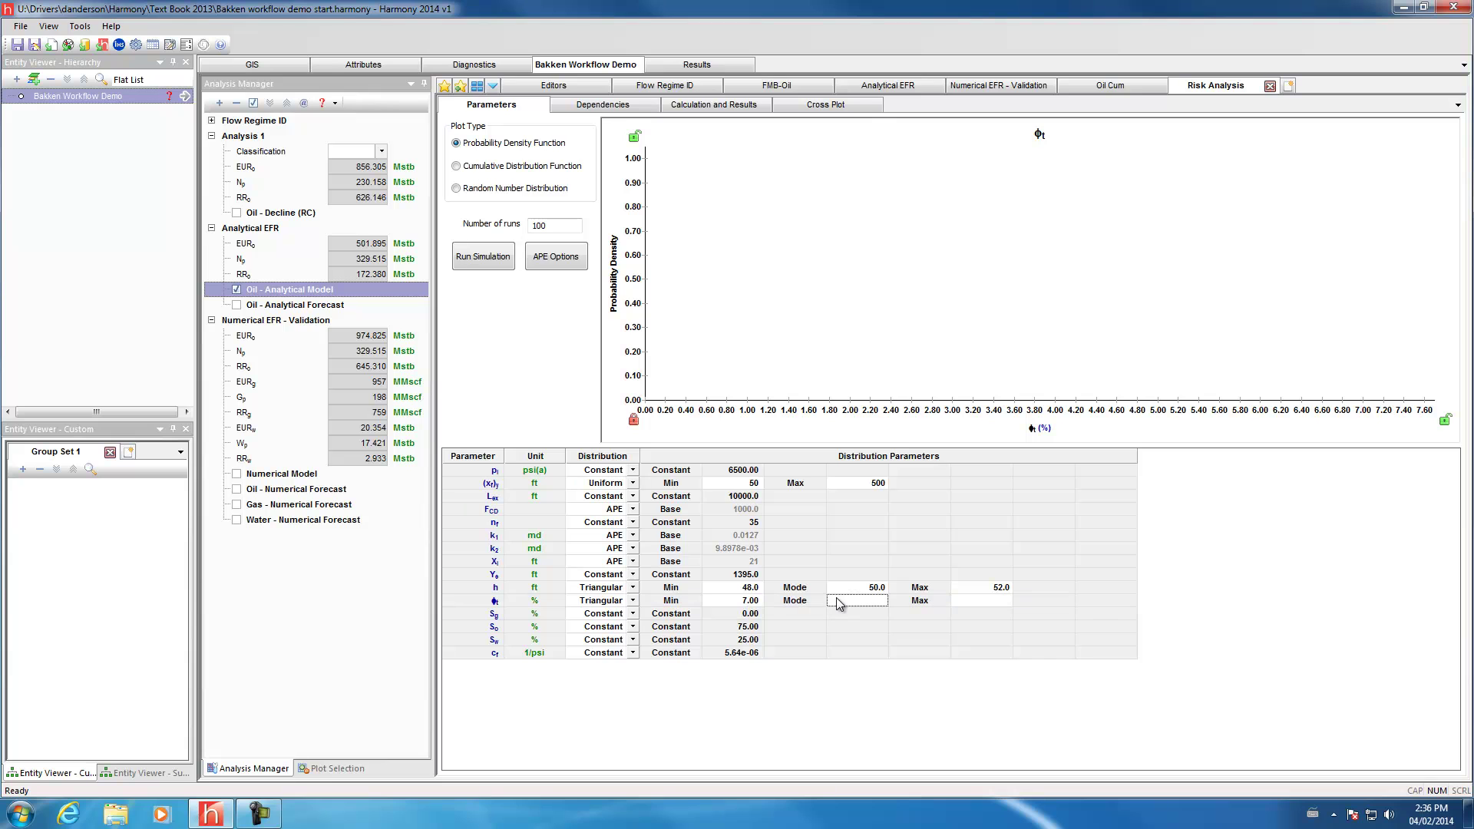
pyautogui.click(749, 602)
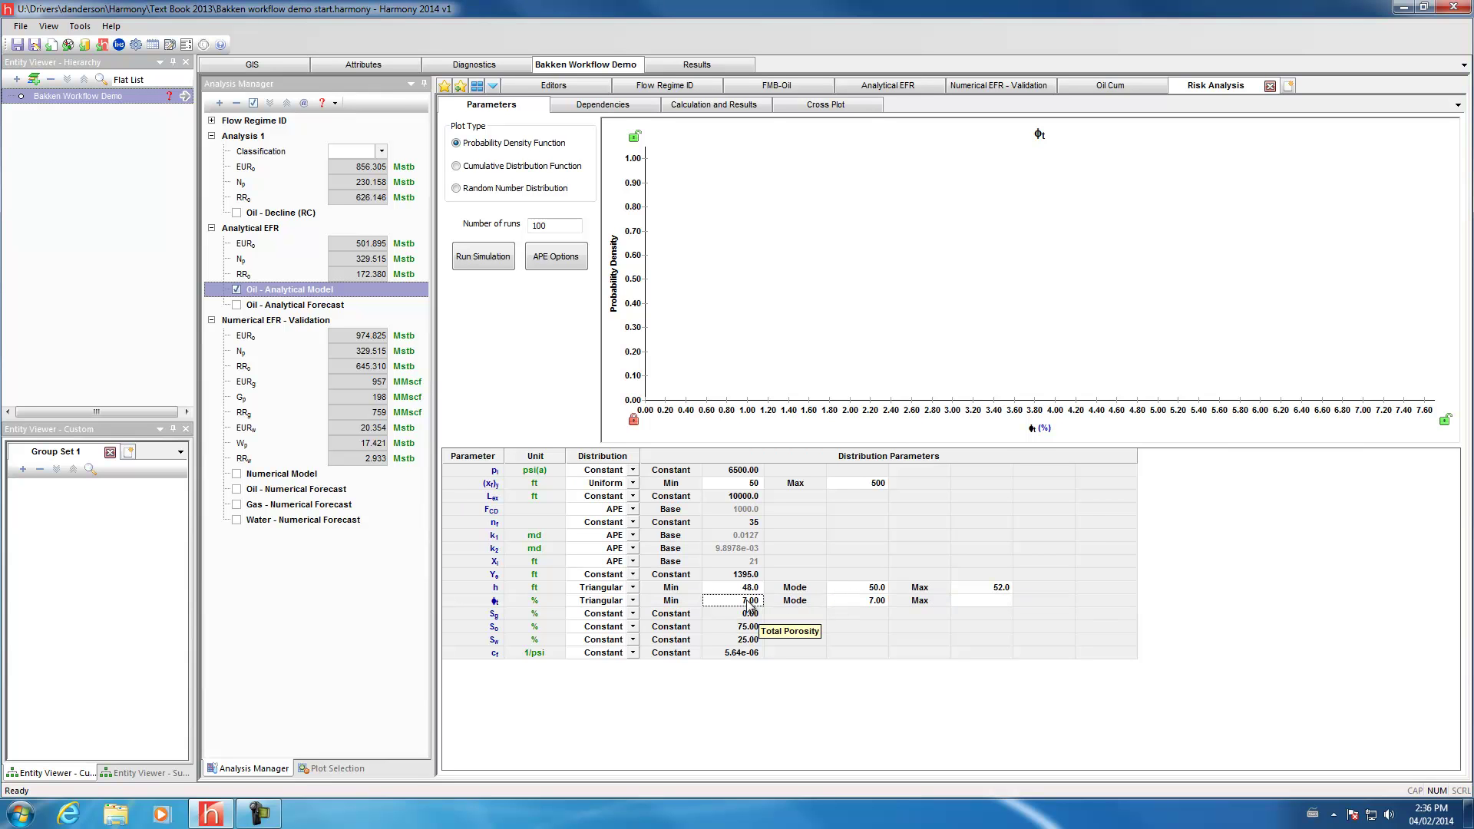
pyautogui.write('6')
pyautogui.click(969, 604)
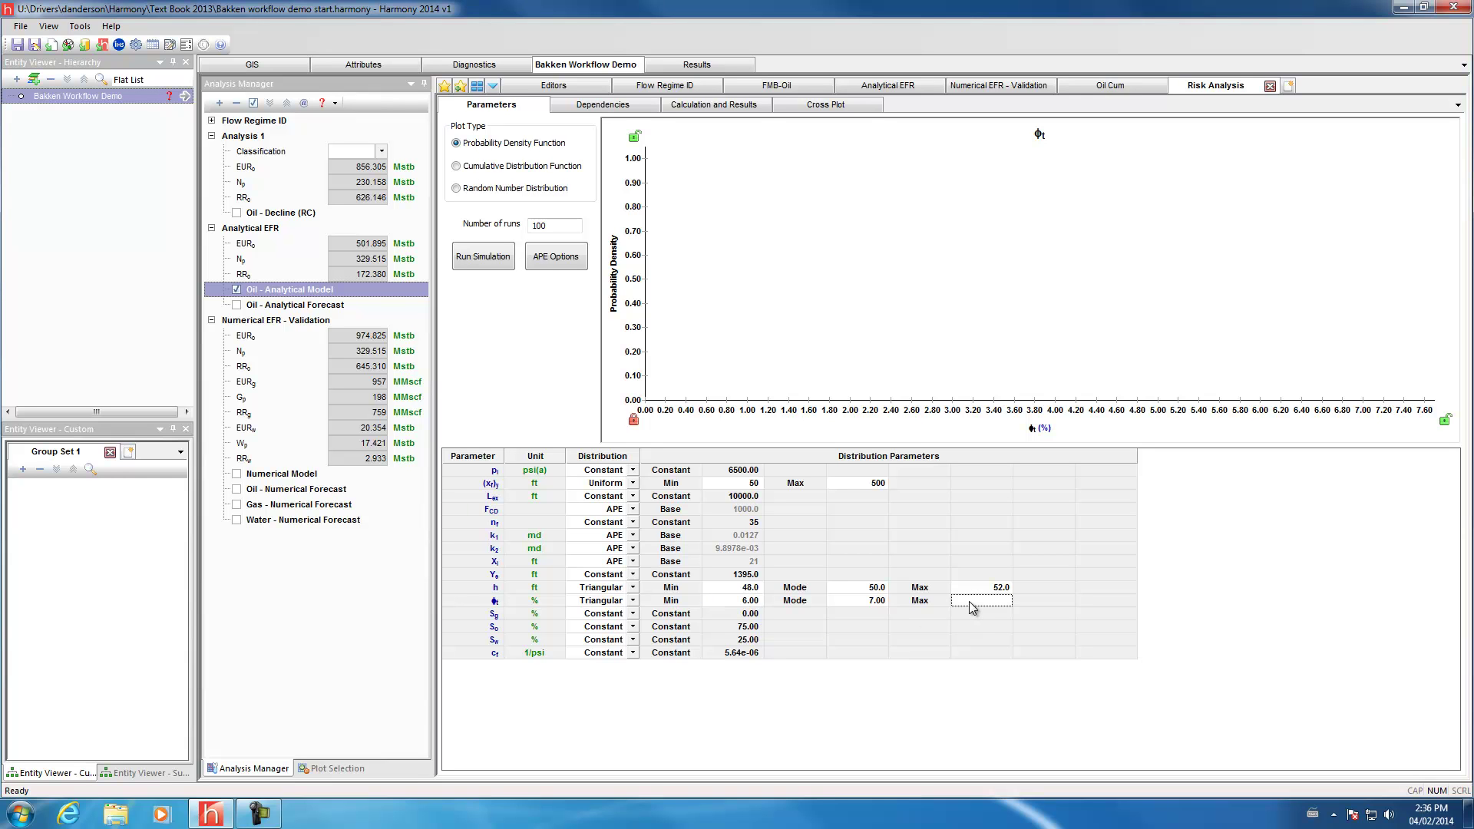
pyautogui.click(971, 607)
pyautogui.write('8')
# Give oil saturation a triangular distribution with minimum 73 %, mode 75 % and maximum 77 %, and make water saturation Dependent.
pyautogui.click(633, 628)
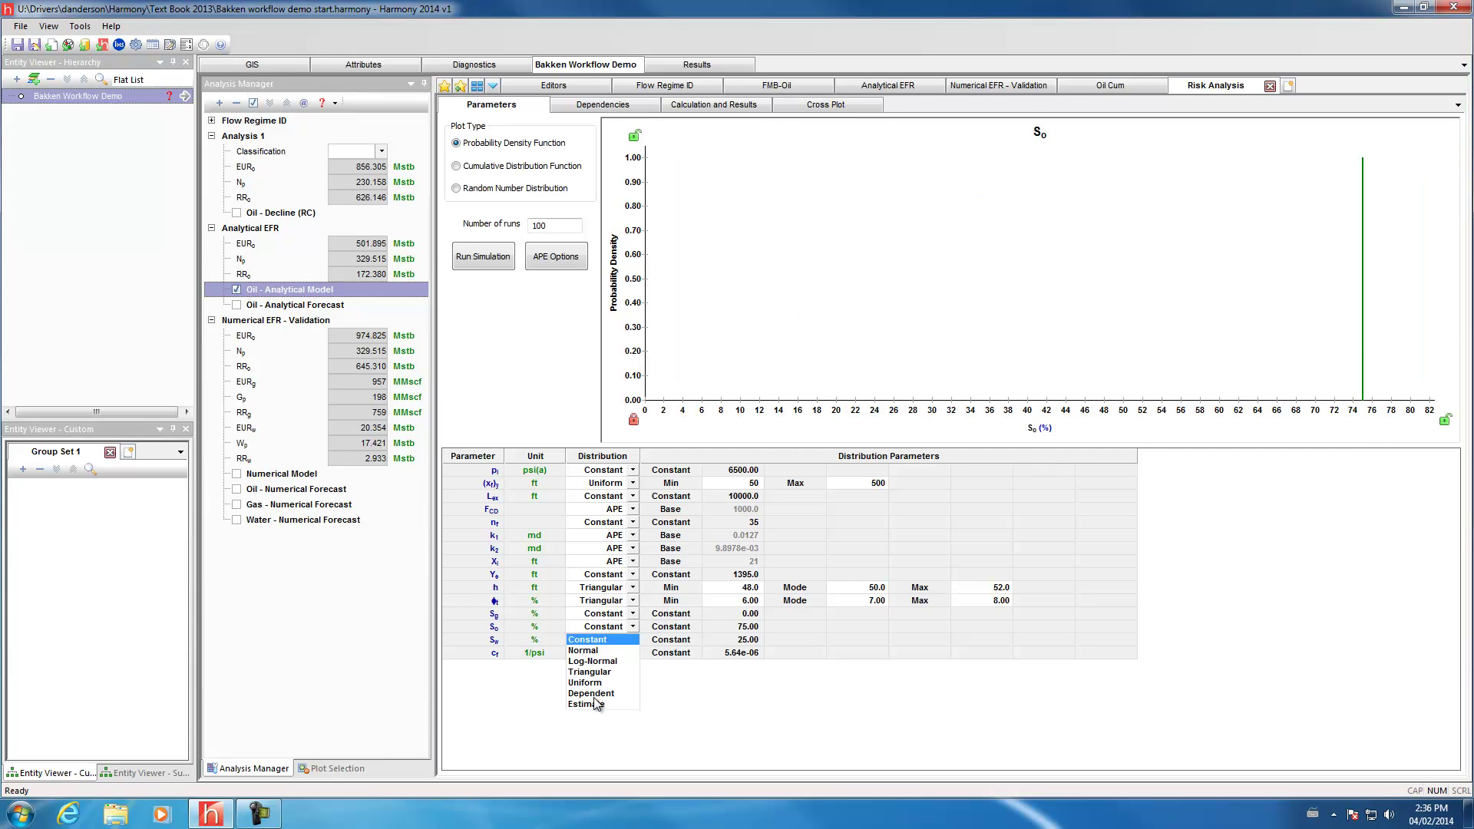
pyautogui.click(589, 671)
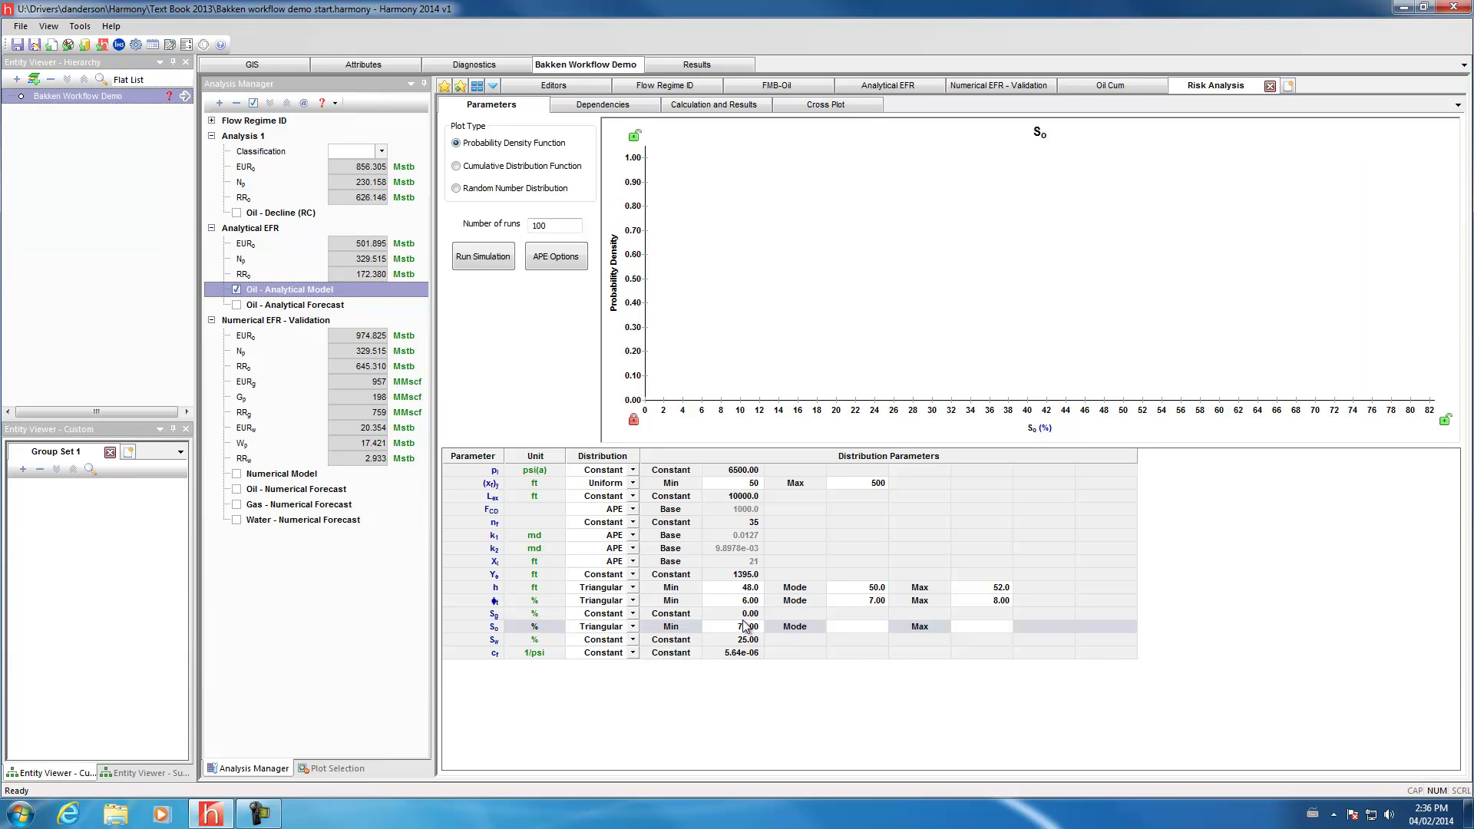
pyautogui.click(845, 629)
pyautogui.write('75')
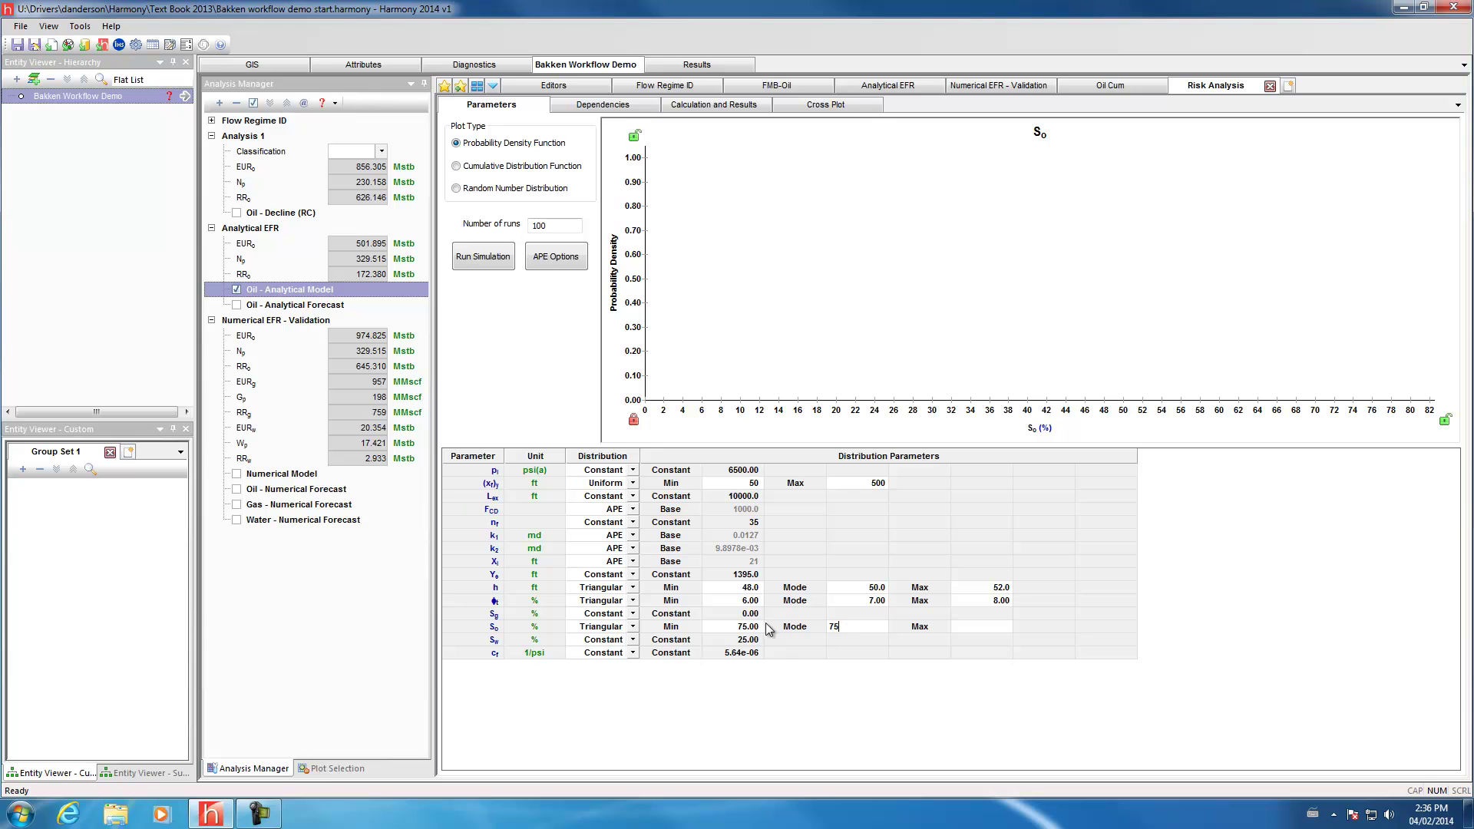
pyautogui.click(743, 628)
pyautogui.write('73')
pyautogui.click(971, 626)
pyautogui.write('77')
pyautogui.hotkey('shift', 'Tab')
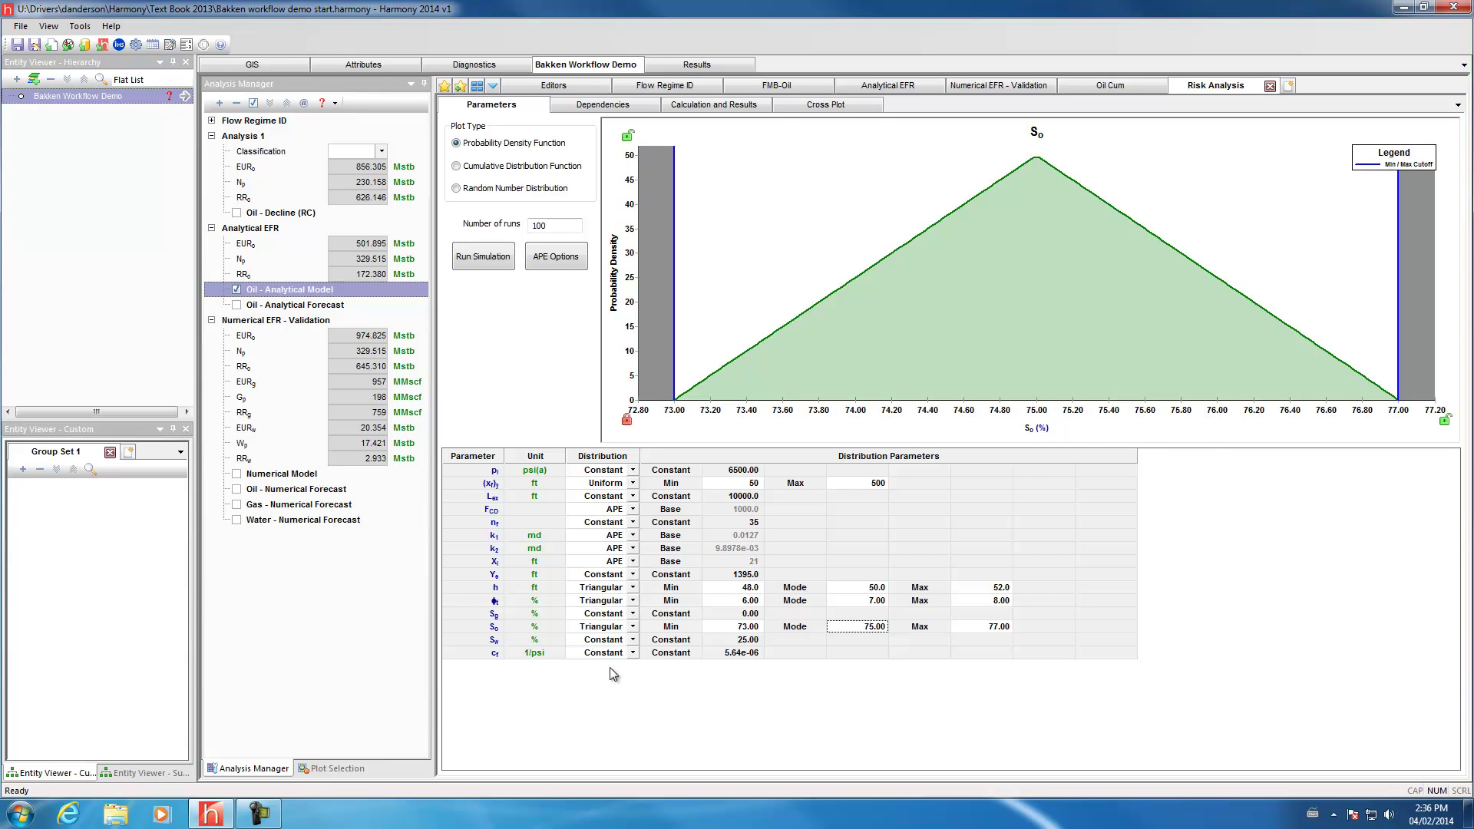
pyautogui.click(621, 641)
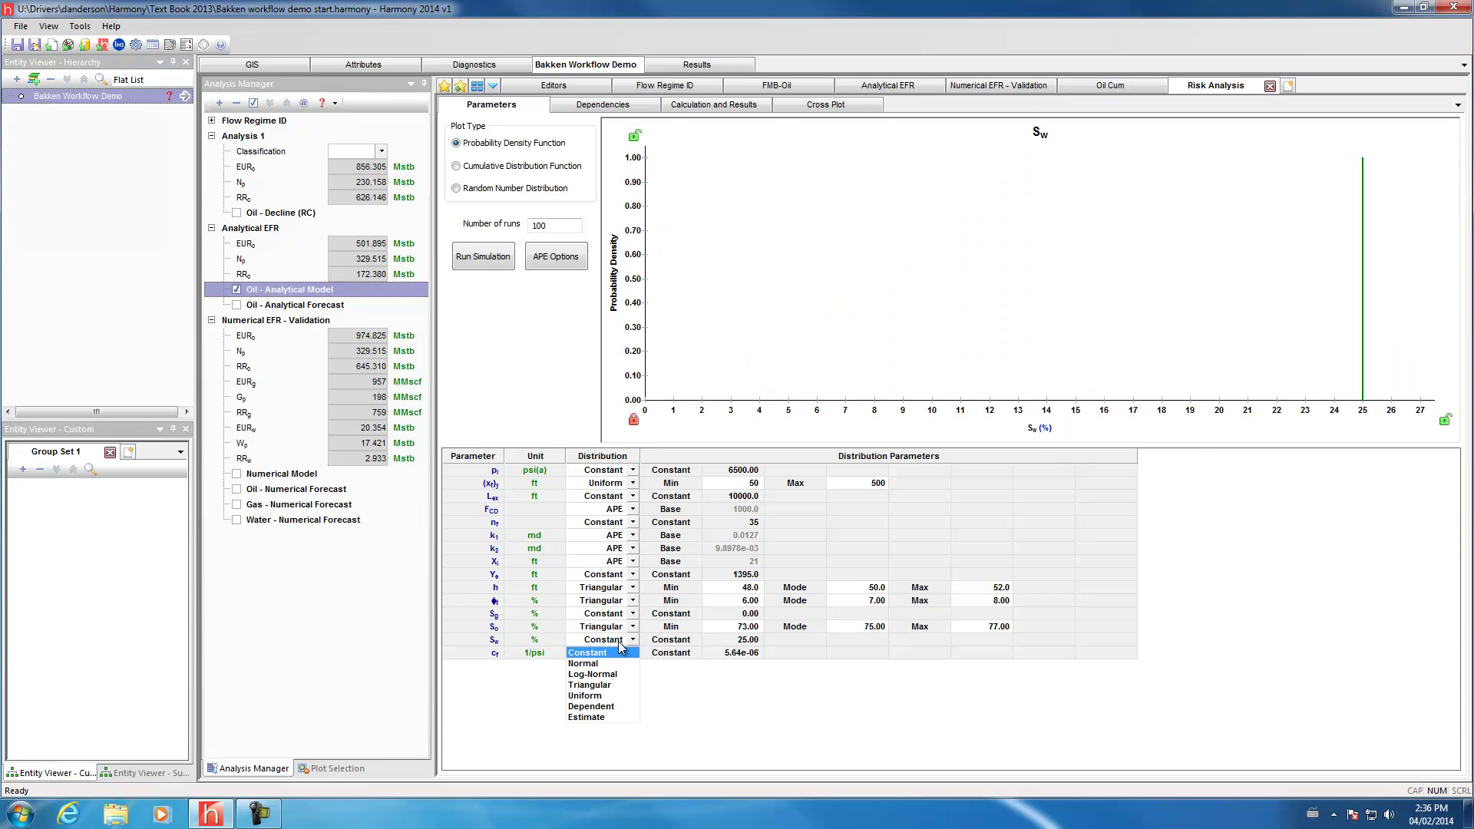
pyautogui.click(593, 707)
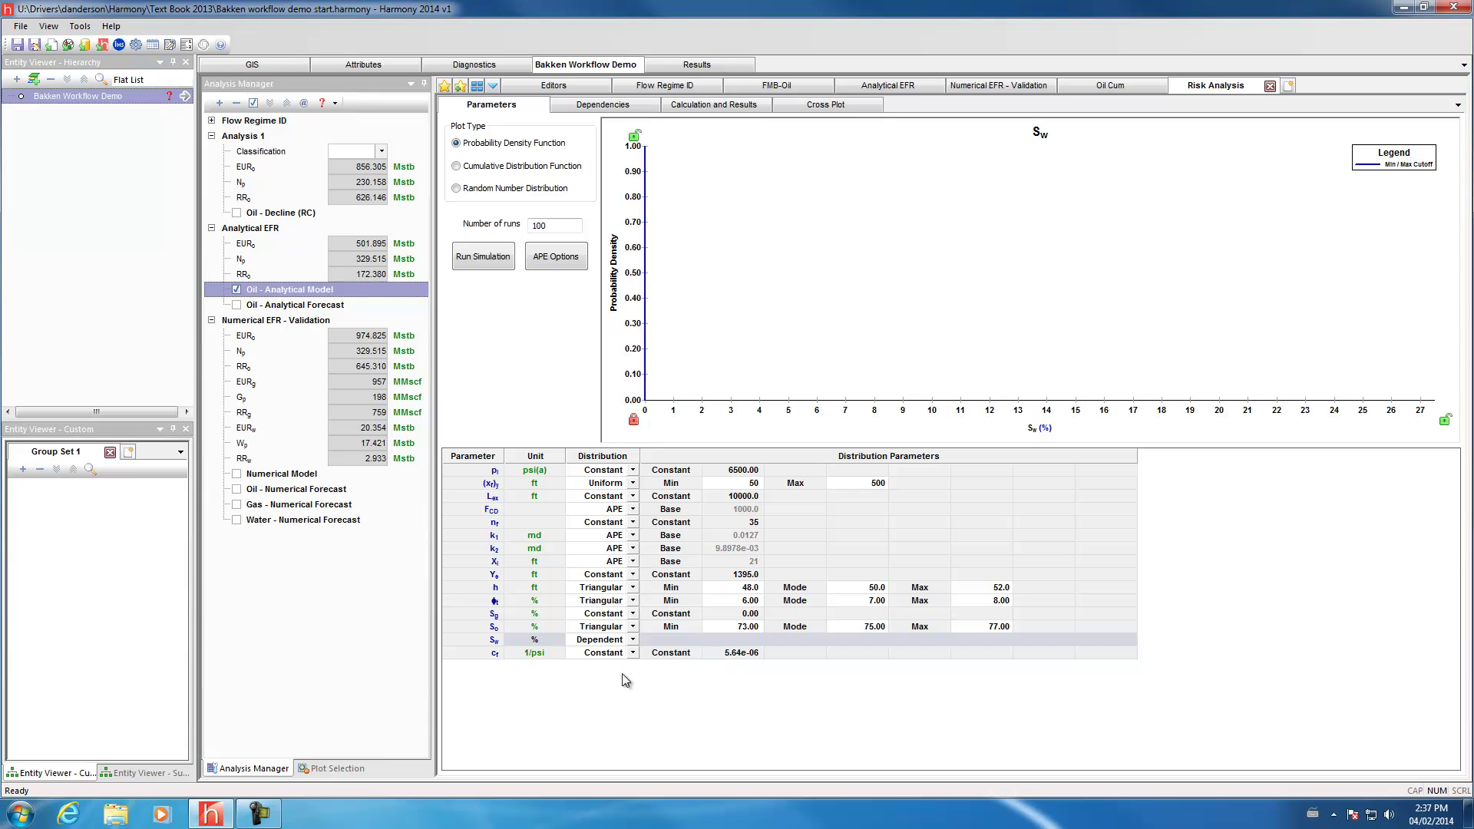
# Give formation compressibility a uniform distribution from 5.64e-06 to 2.00e-05 1/psi, and set the number of simulation runs to 30.
pyautogui.click(633, 652)
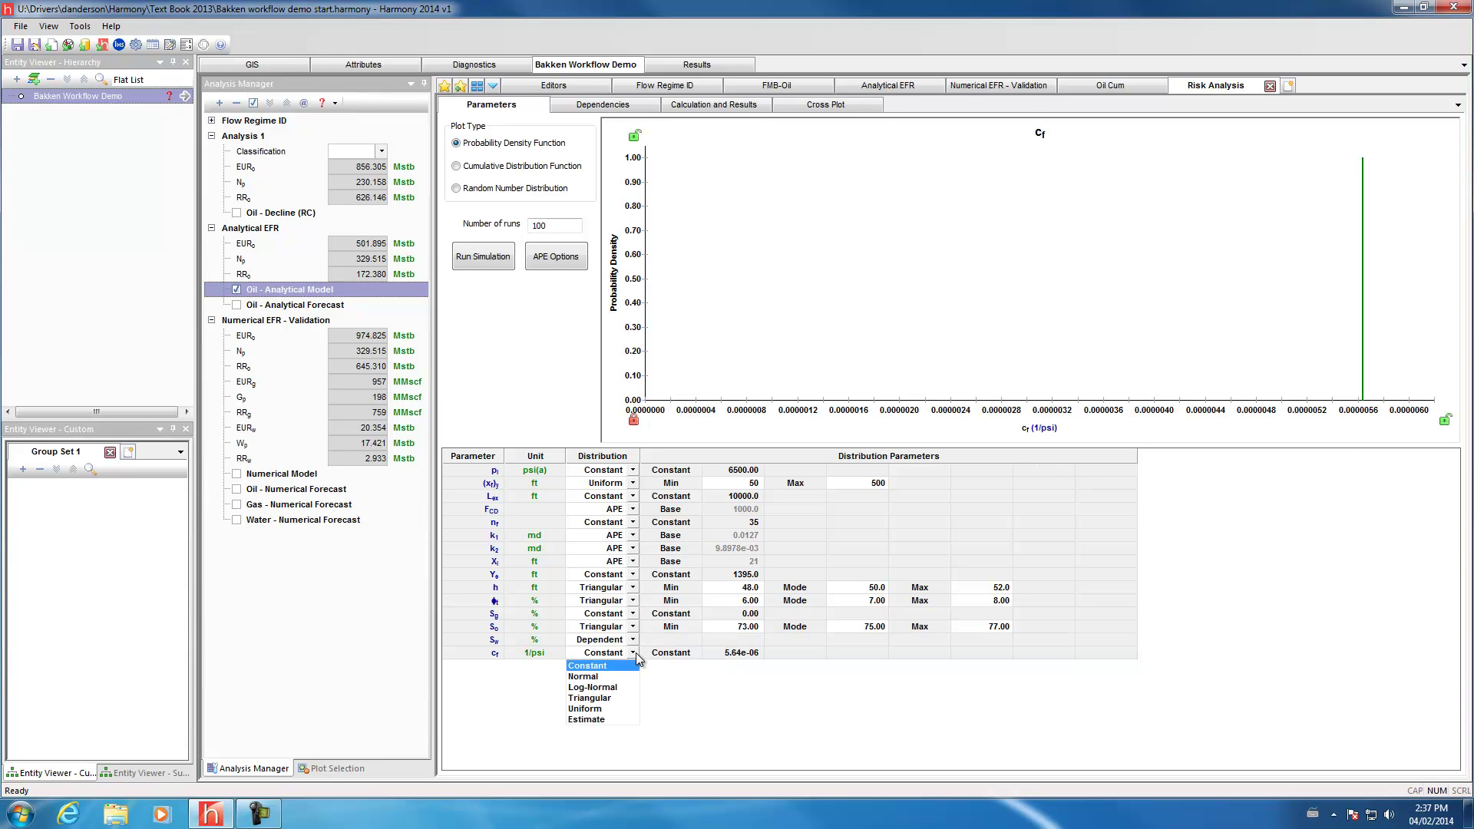
pyautogui.click(587, 710)
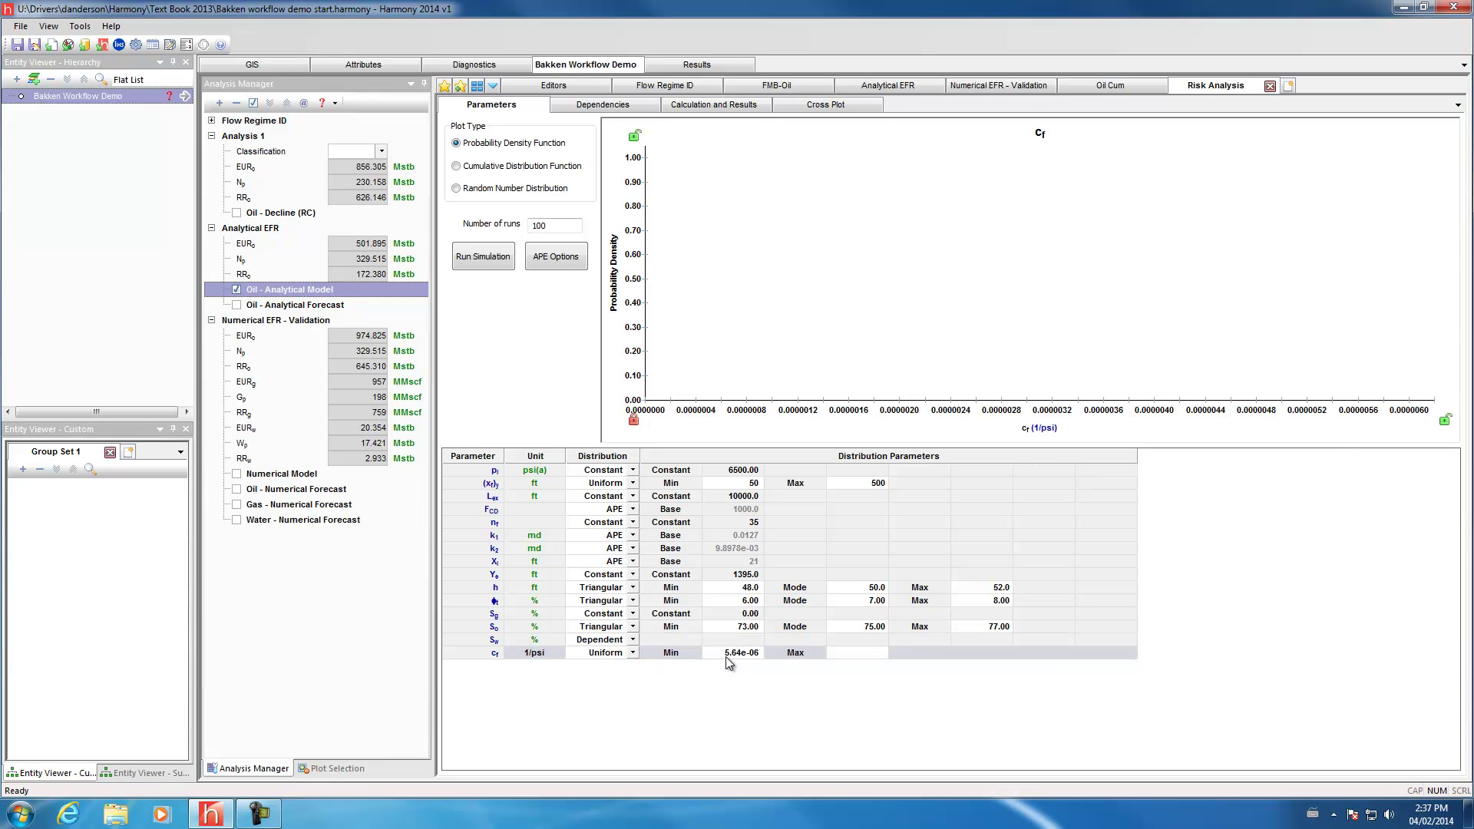
pyautogui.click(735, 659)
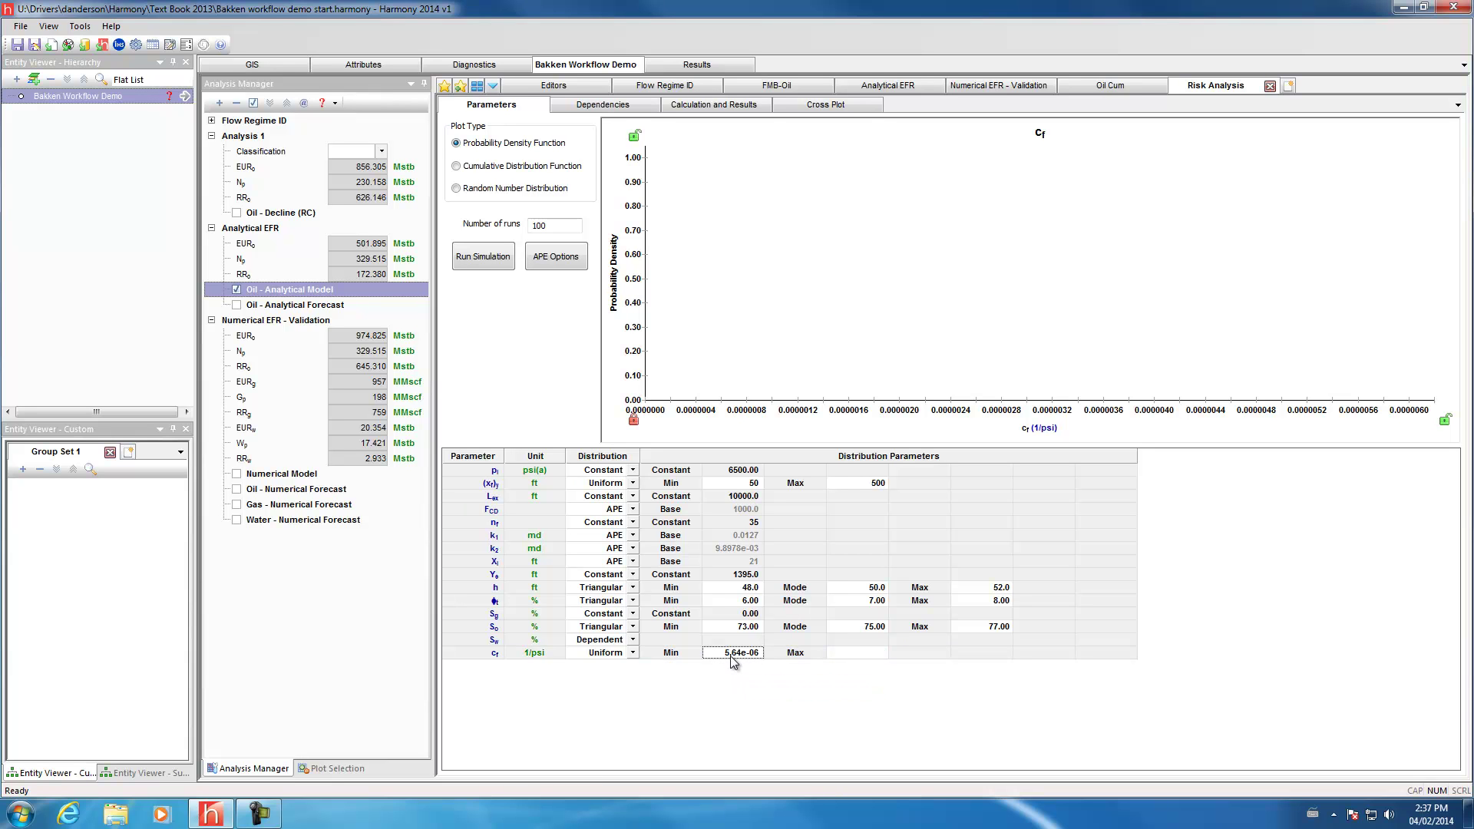
pyautogui.click(844, 655)
pyautogui.press('Return')
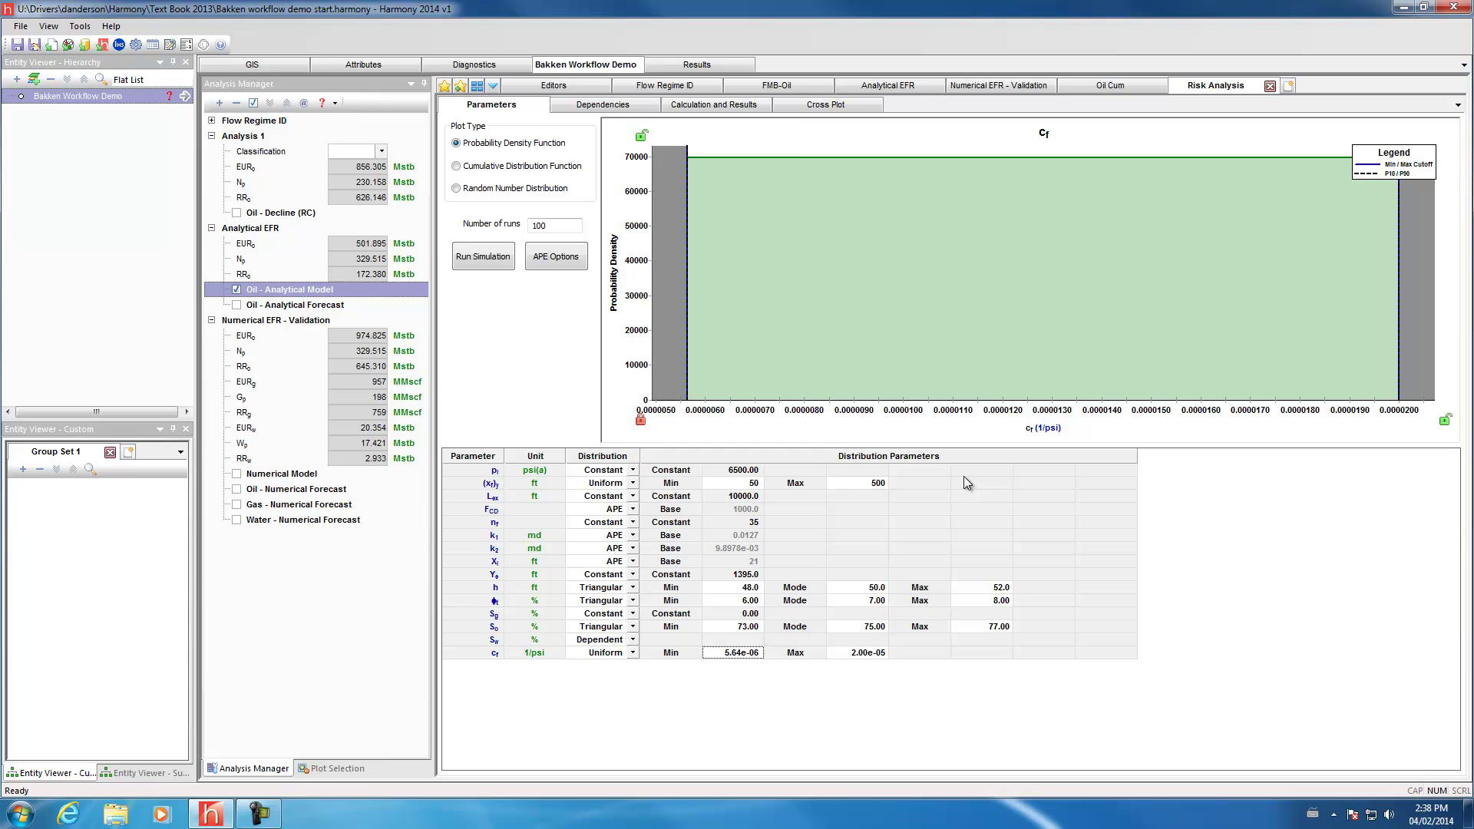
pyautogui.doubleClick(525, 224)
pyautogui.write('30')
# Examine the Analytical EFR history match and its average error, rescaling the Results plot around the production history.
pyautogui.click(896, 84)
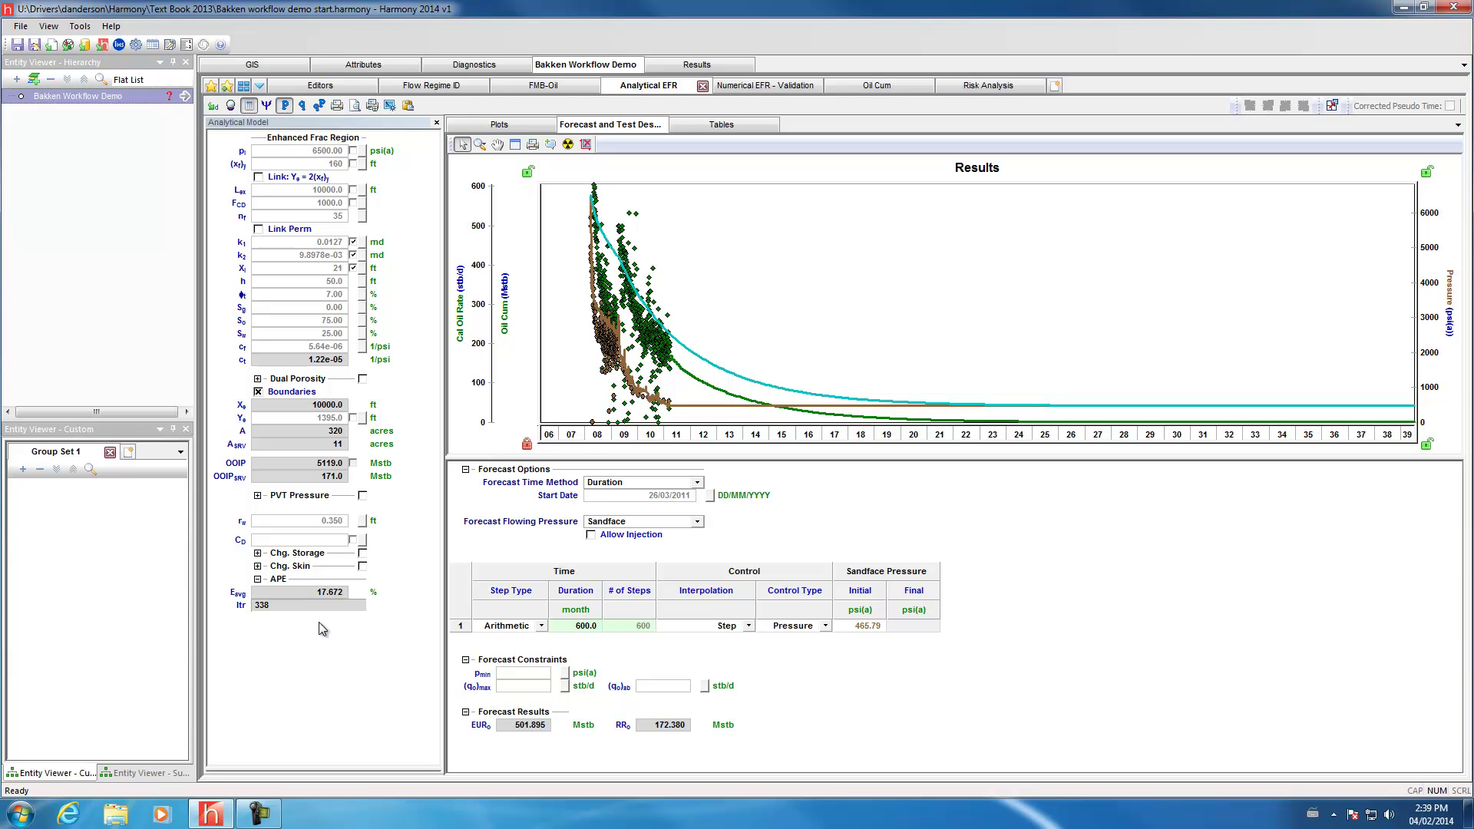
pyautogui.moveTo(589, 440); pyautogui.dragTo(803, 437)
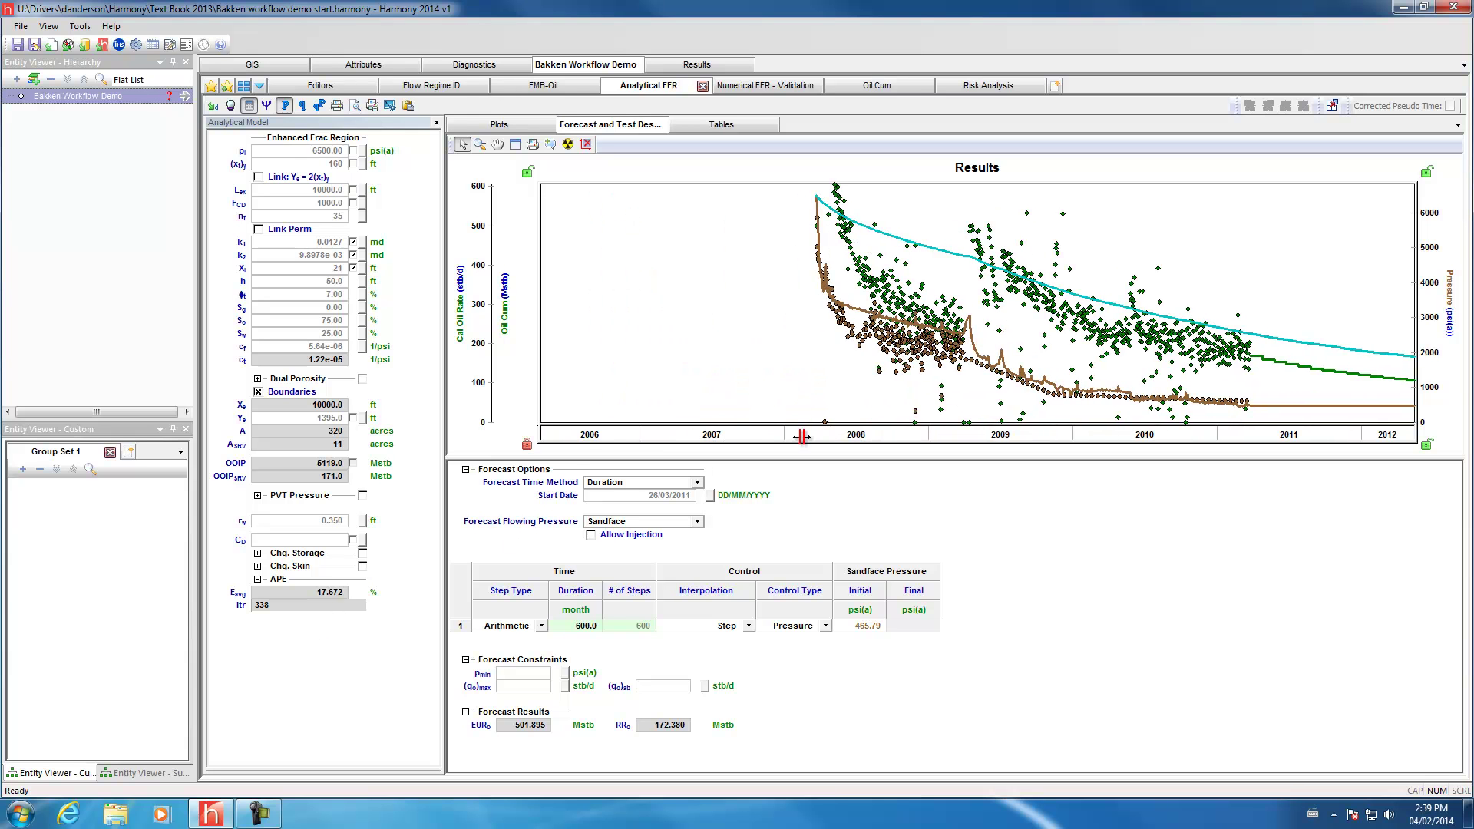
pyautogui.moveTo(472, 278); pyautogui.dragTo(436, 446)
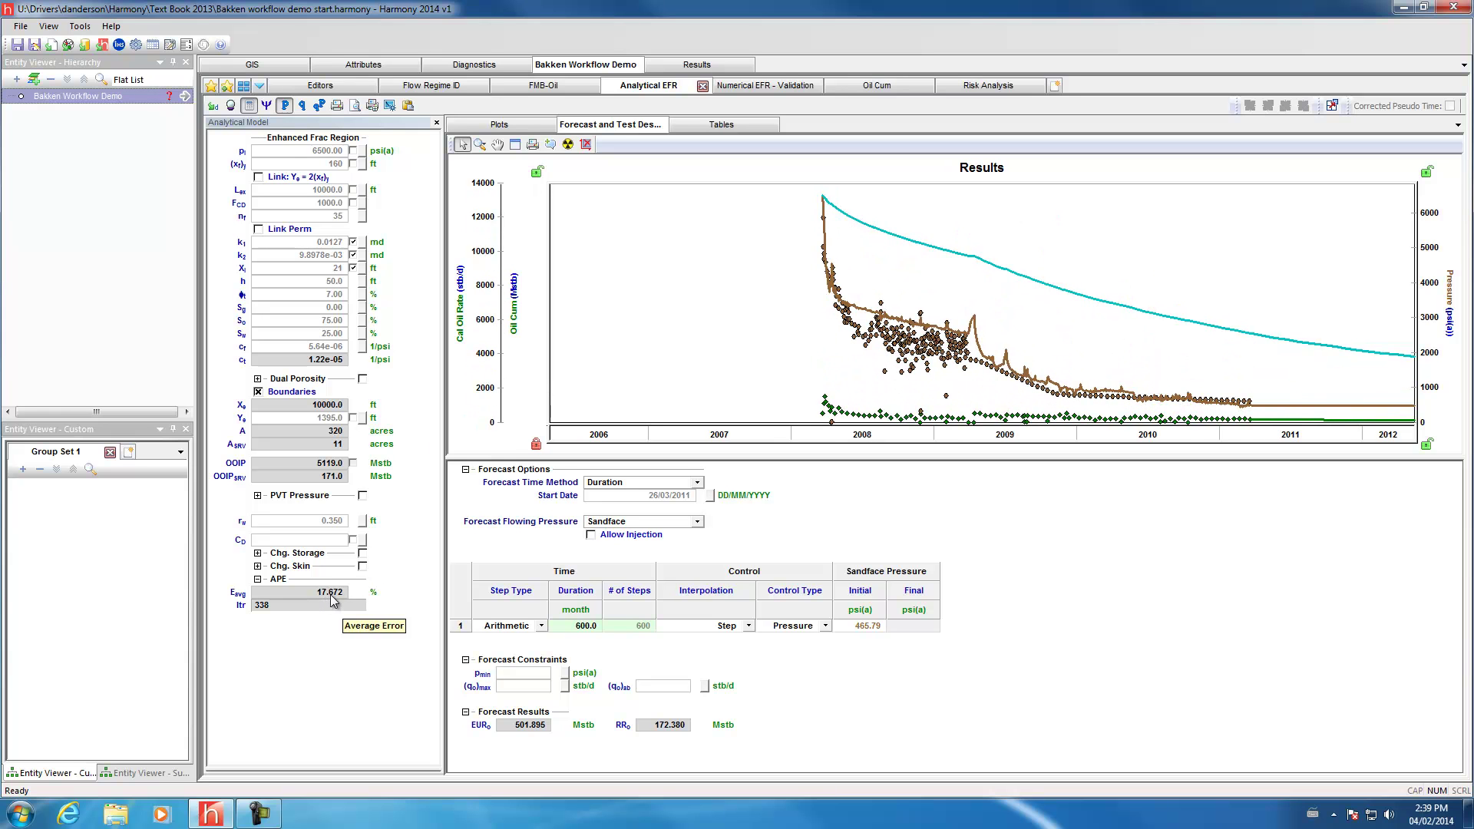
# Set the maximum average error for APE to 20 % in the Risk Analysis worksheet and run the simulation.
pyautogui.moveTo(947, 332)
pyautogui.click(971, 86)
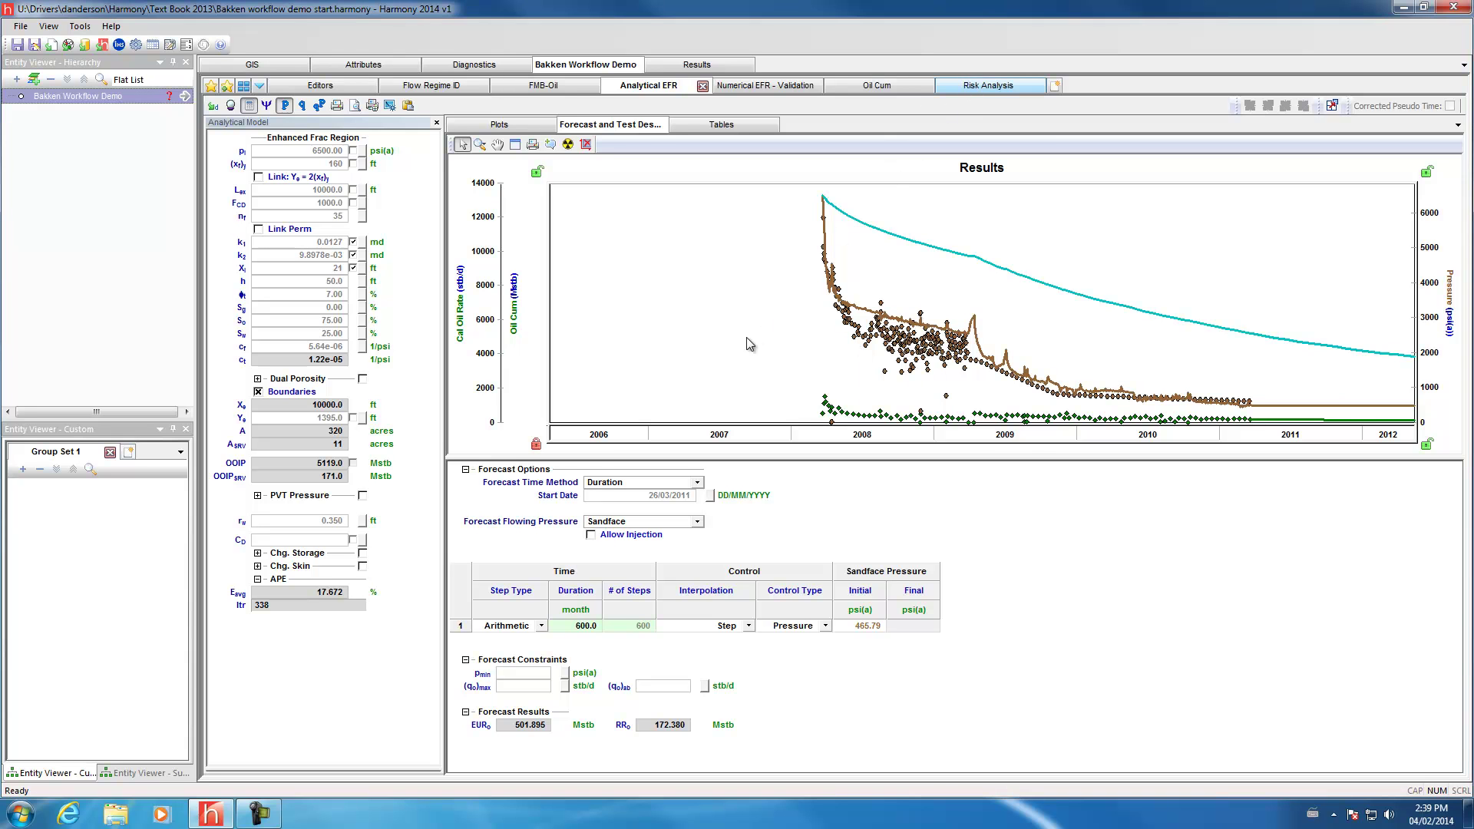
pyautogui.click(550, 258)
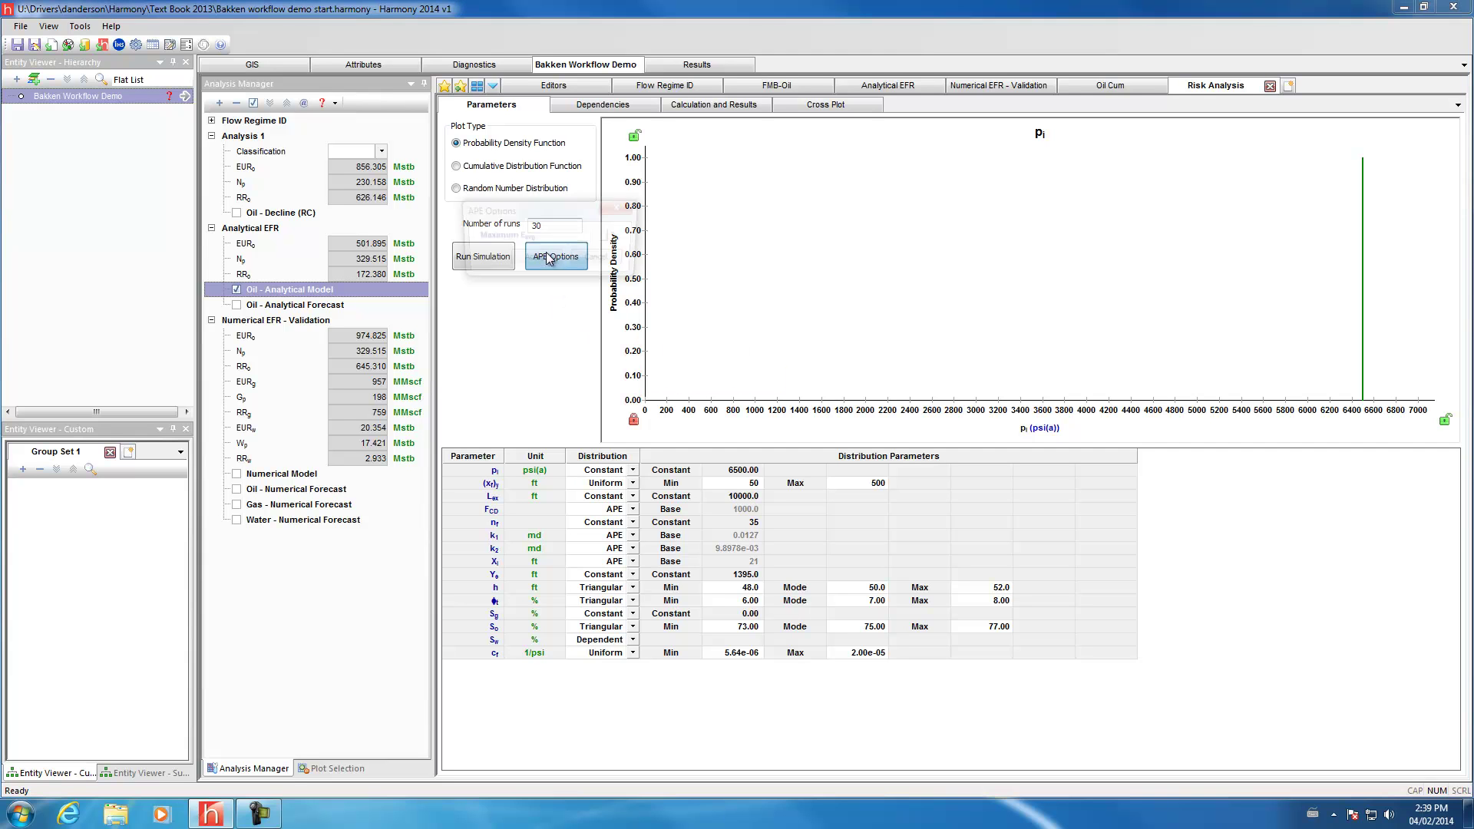
pyautogui.write('20')
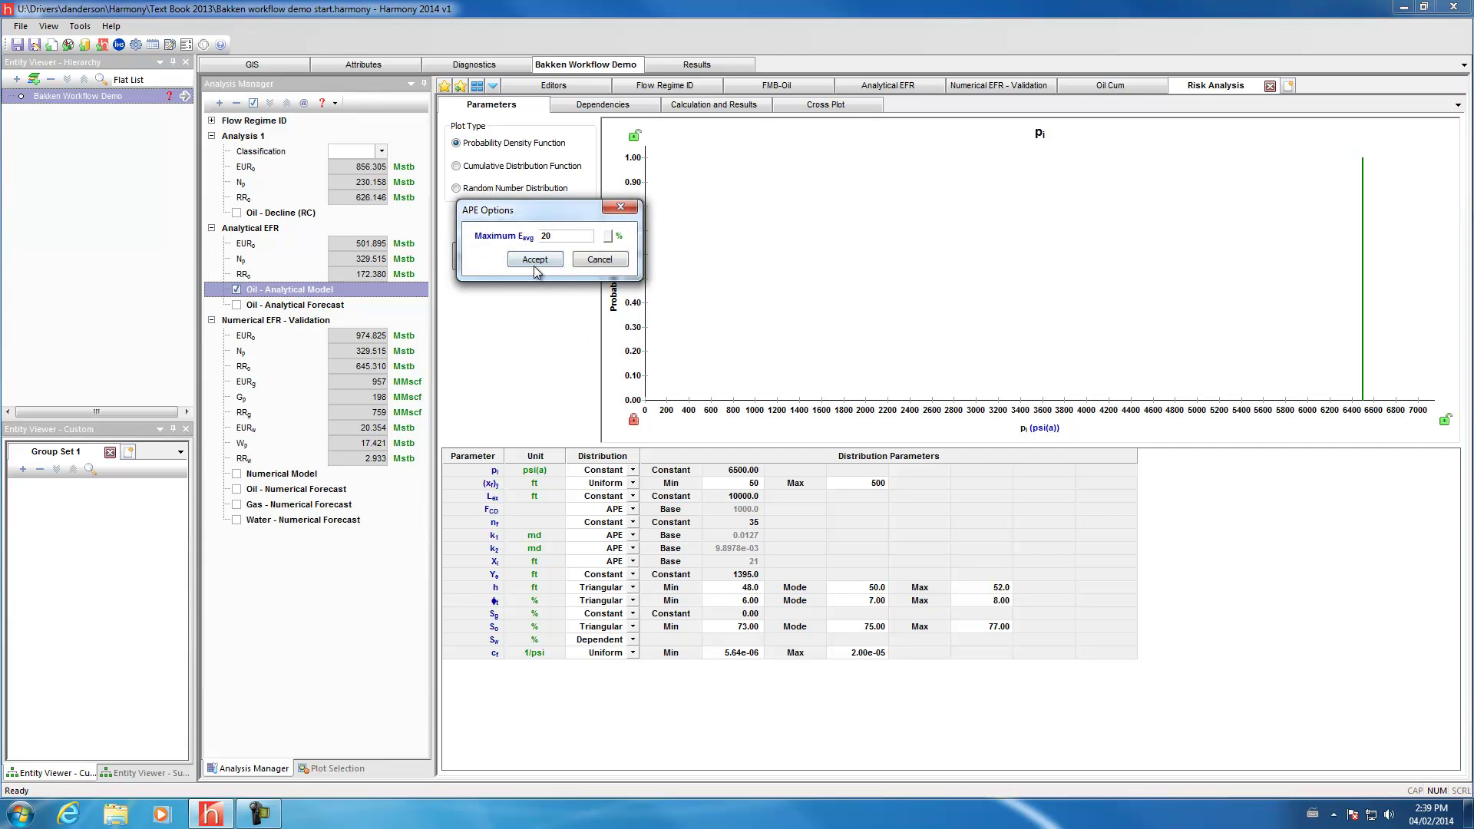
pyautogui.click(535, 264)
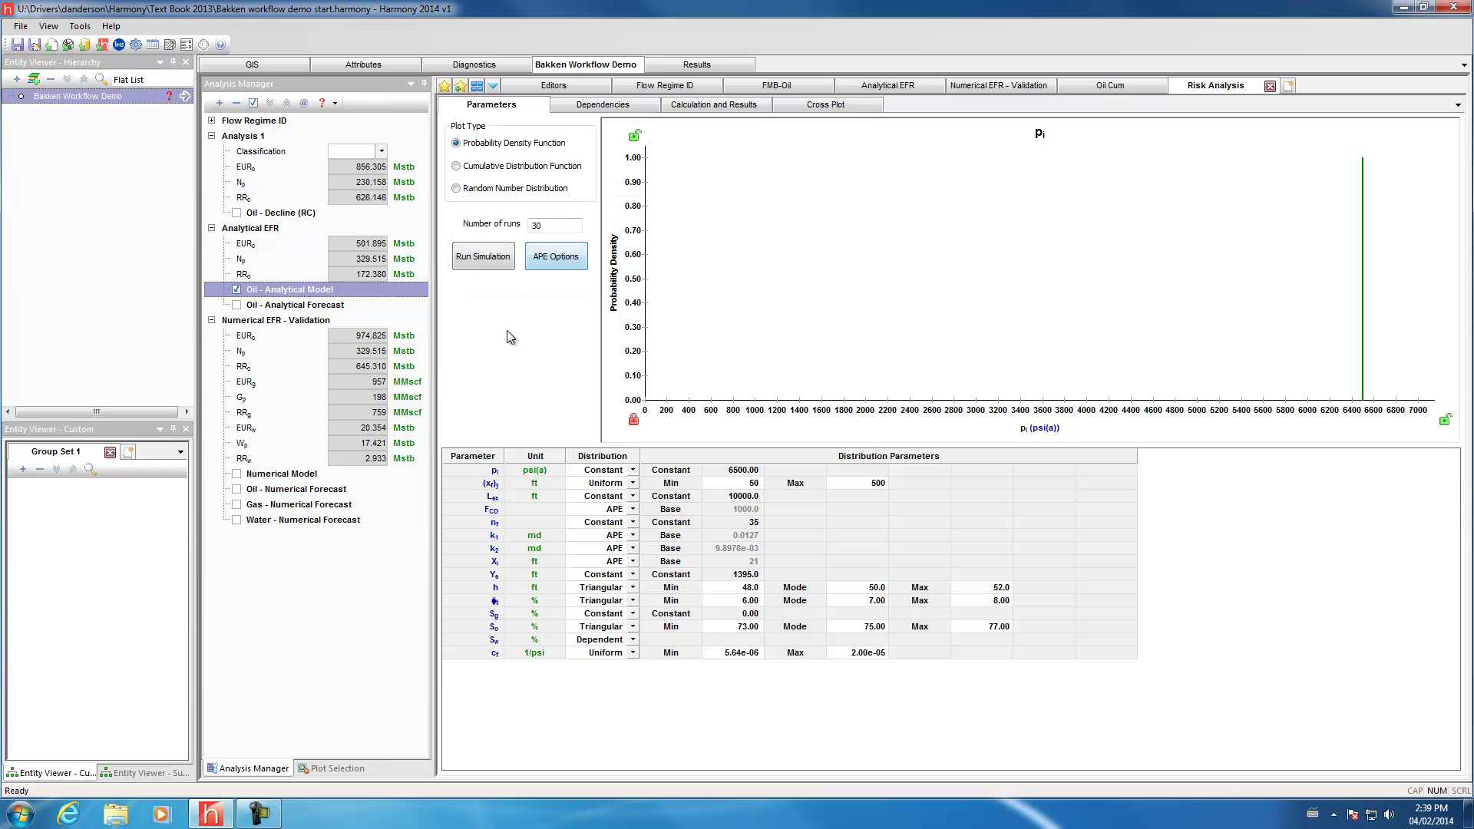
pyautogui.click(479, 260)
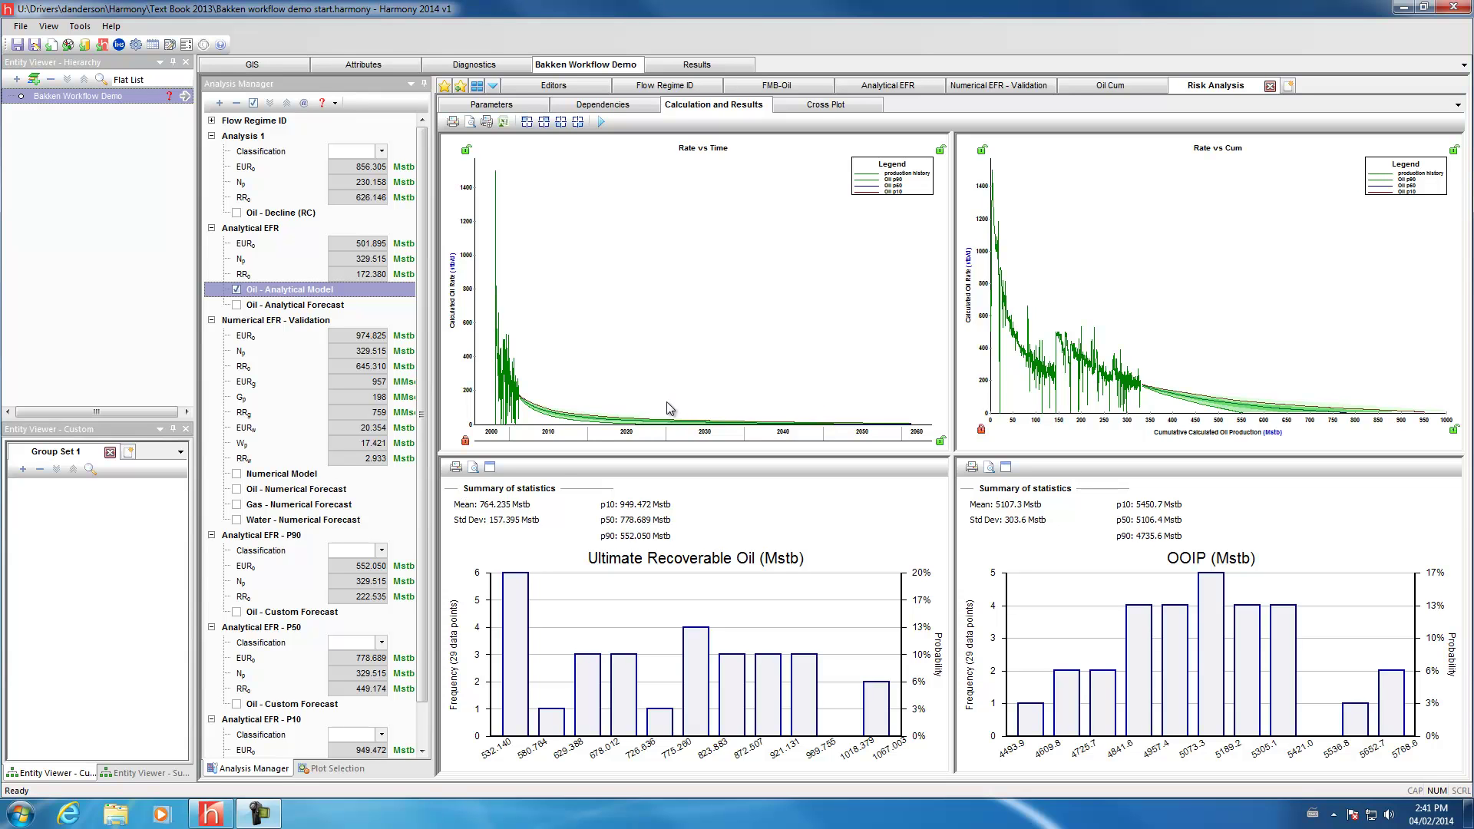
# Rescale the rate axes of the Rate vs Time and Rate vs Cum plots to examine the spread of the percentile forecasts.
pyautogui.moveTo(468, 407); pyautogui.dragTo(468, 319)
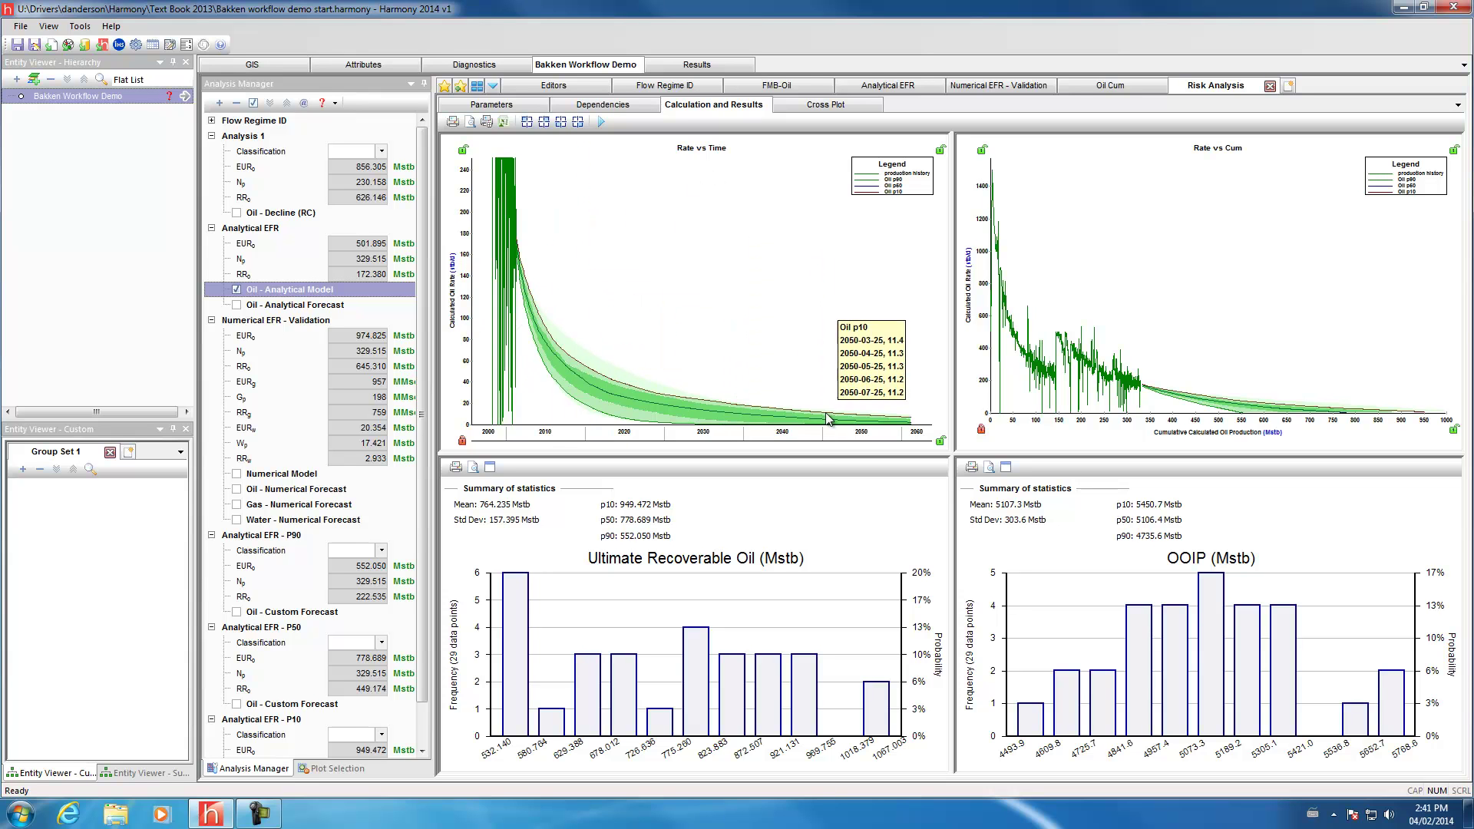
pyautogui.moveTo(968, 391); pyautogui.dragTo(969, 338)
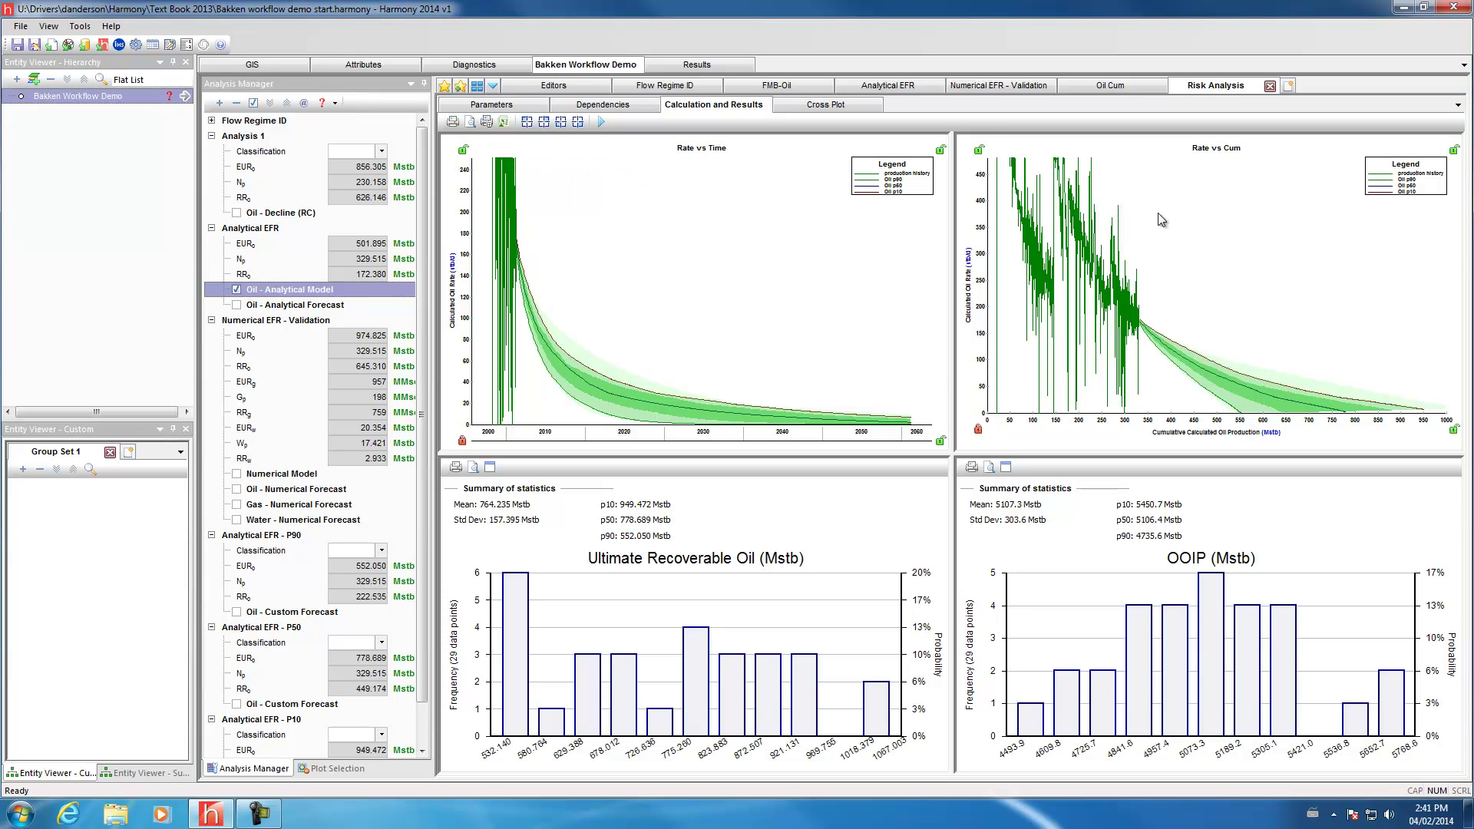
pyautogui.moveTo(975, 374); pyautogui.dragTo(973, 358)
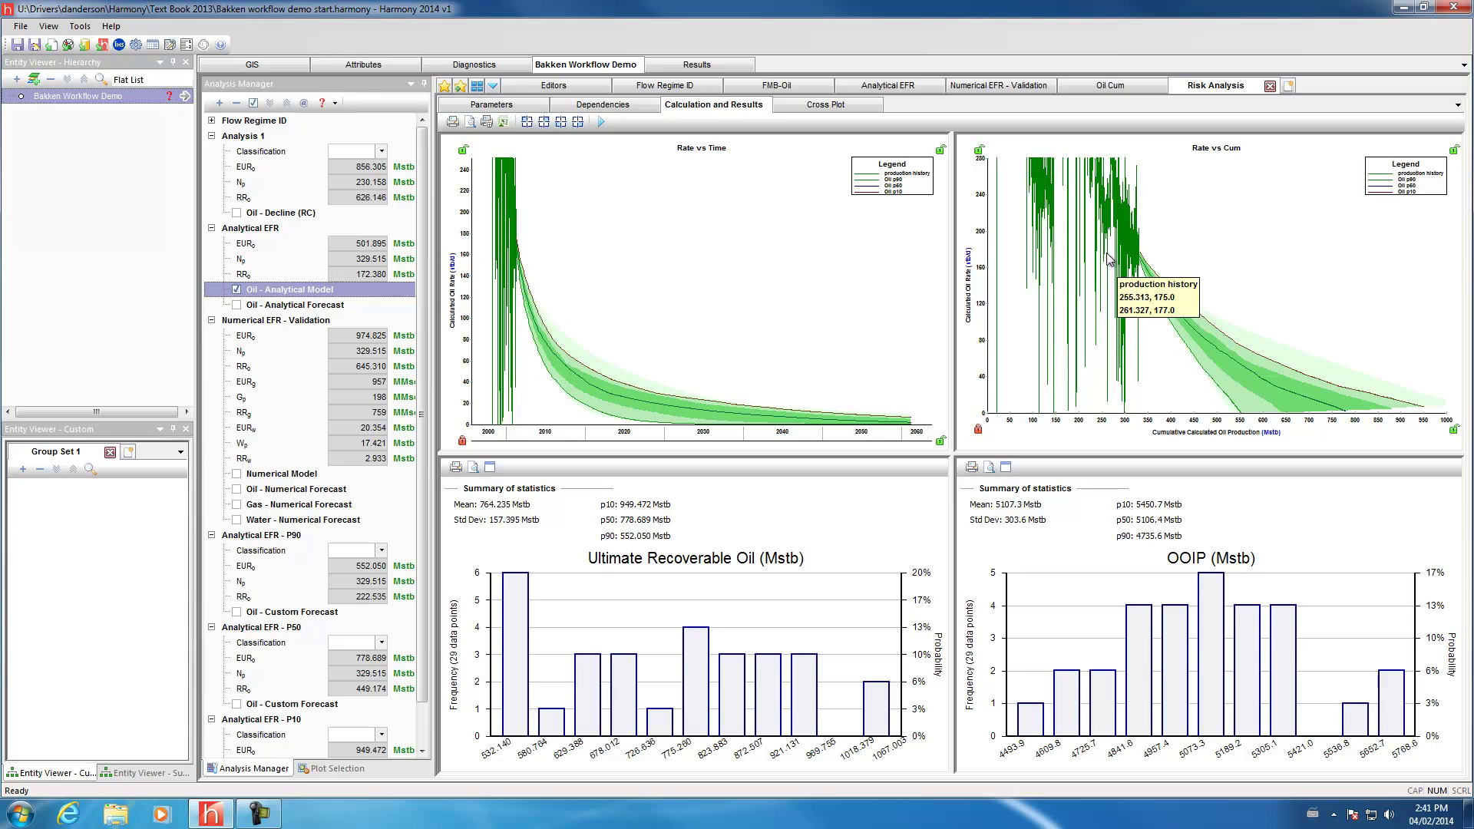
# Examine the P90 forecast on the Rate vs Cum plot and extend both plots' rate axes to show more of the production history.
pyautogui.moveTo(1213, 394)
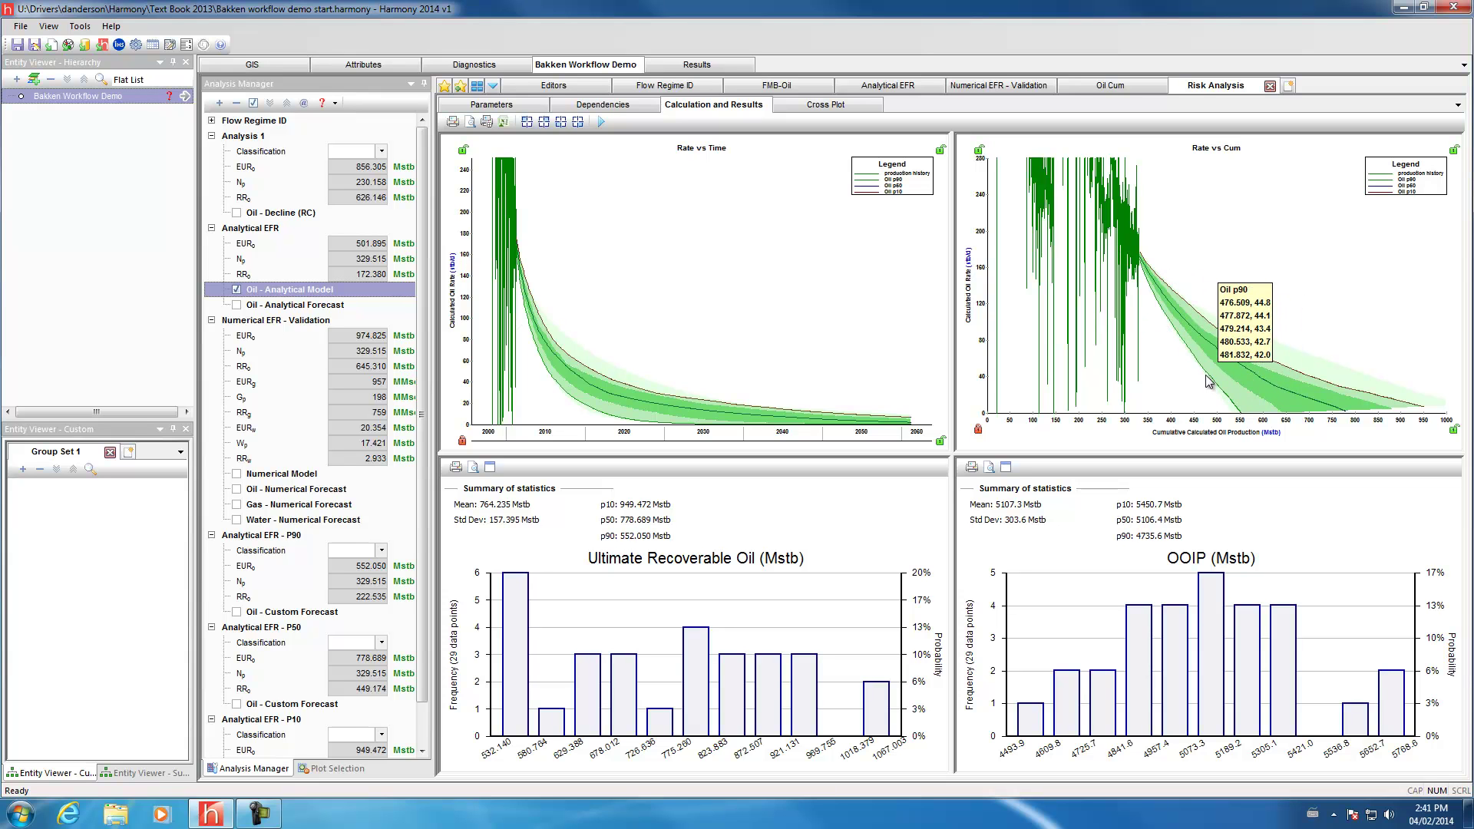
pyautogui.moveTo(1223, 358)
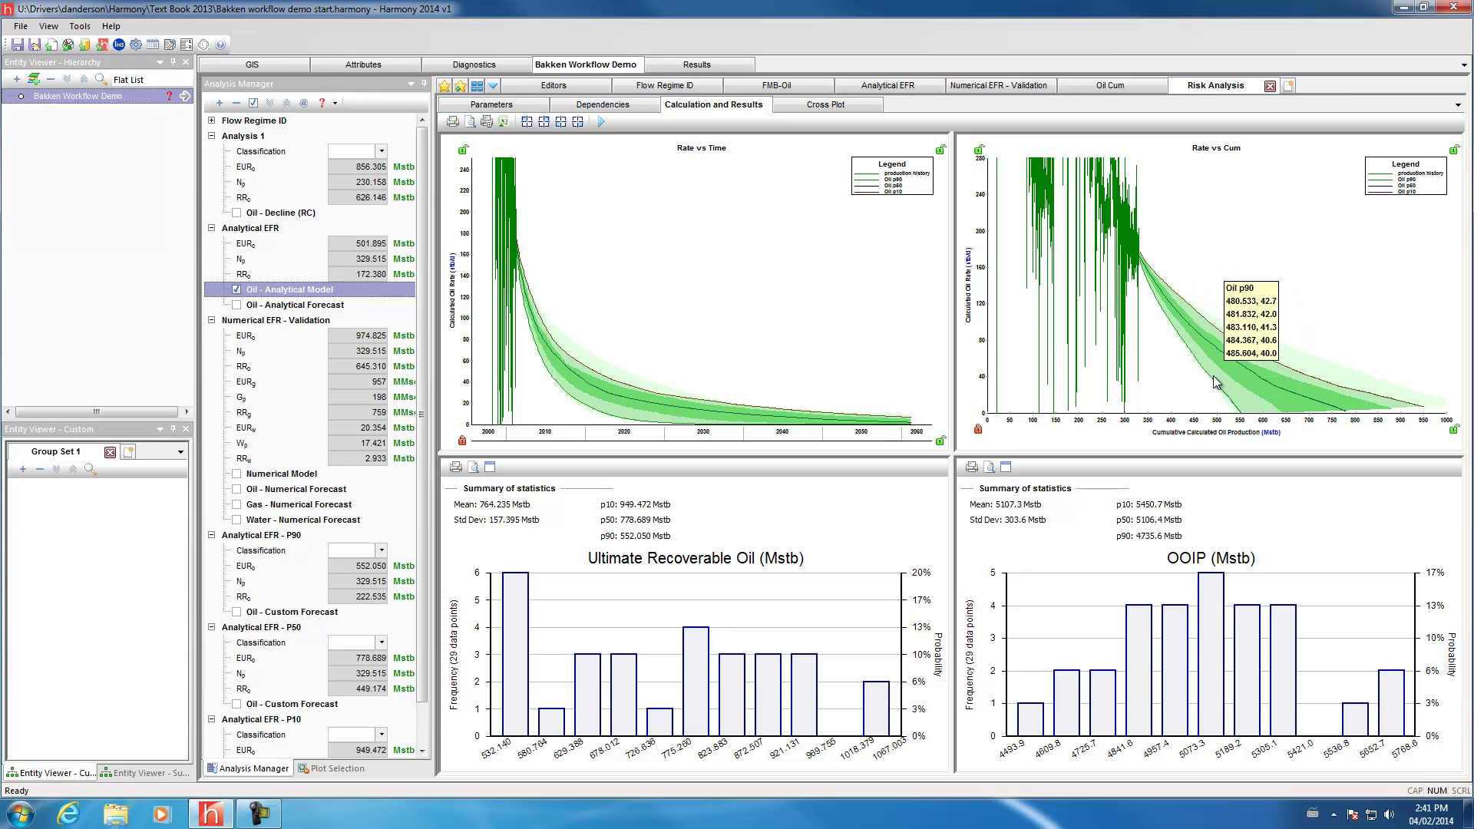
pyautogui.moveTo(1315, 386)
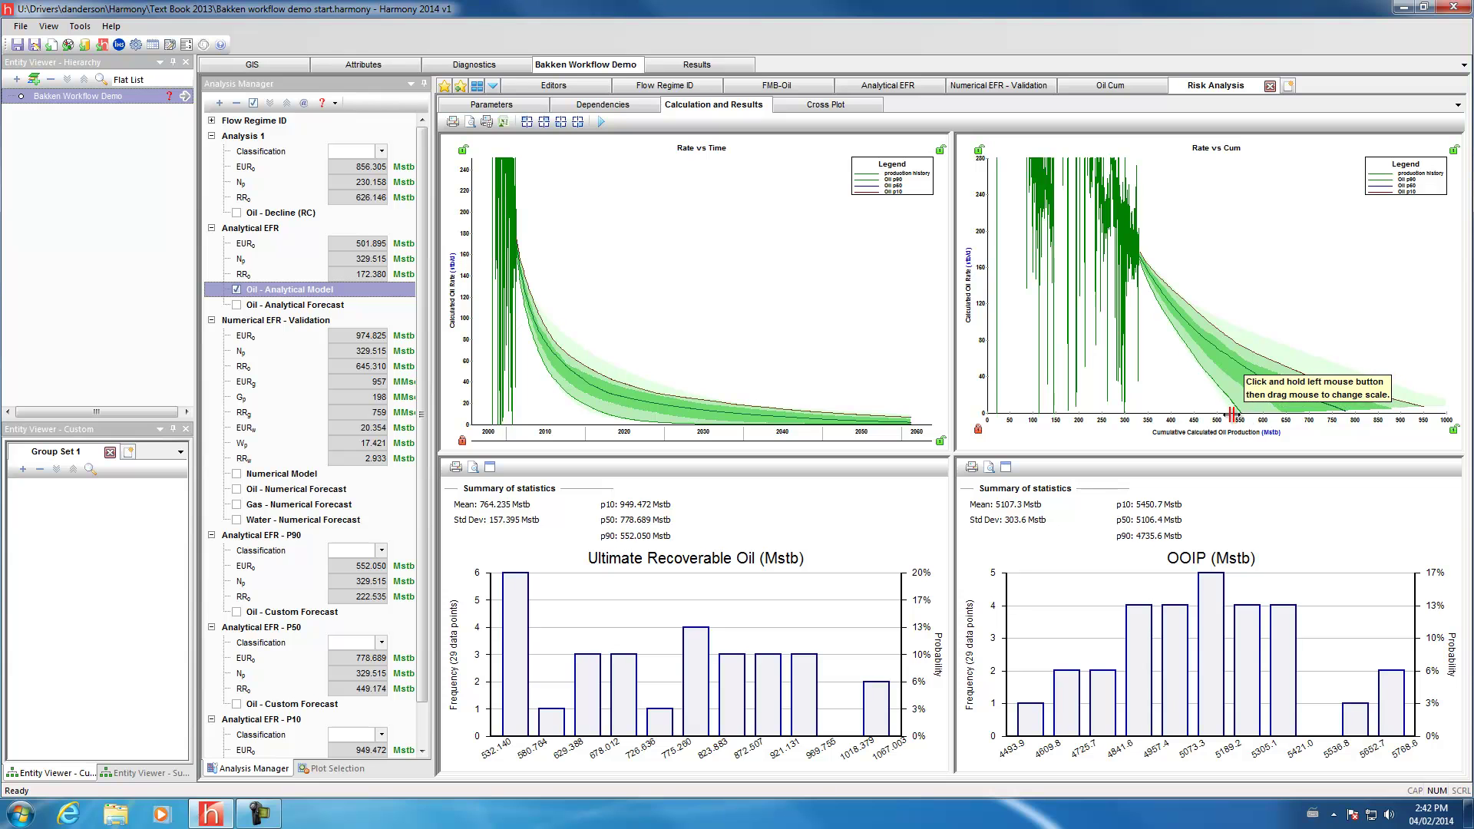
pyautogui.moveTo(978, 232); pyautogui.dragTo(994, 351)
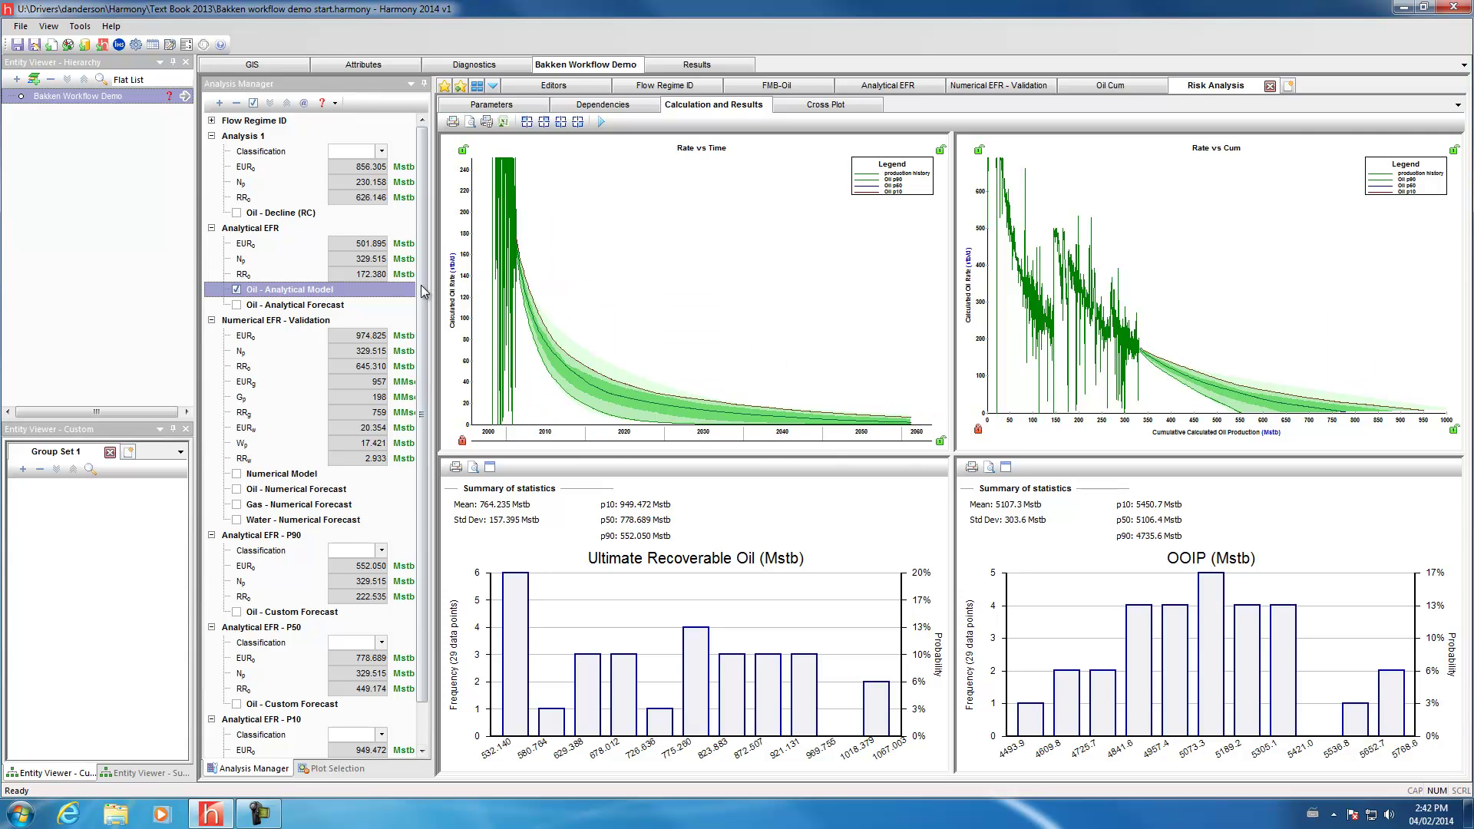
pyautogui.moveTo(459, 254); pyautogui.dragTo(456, 367)
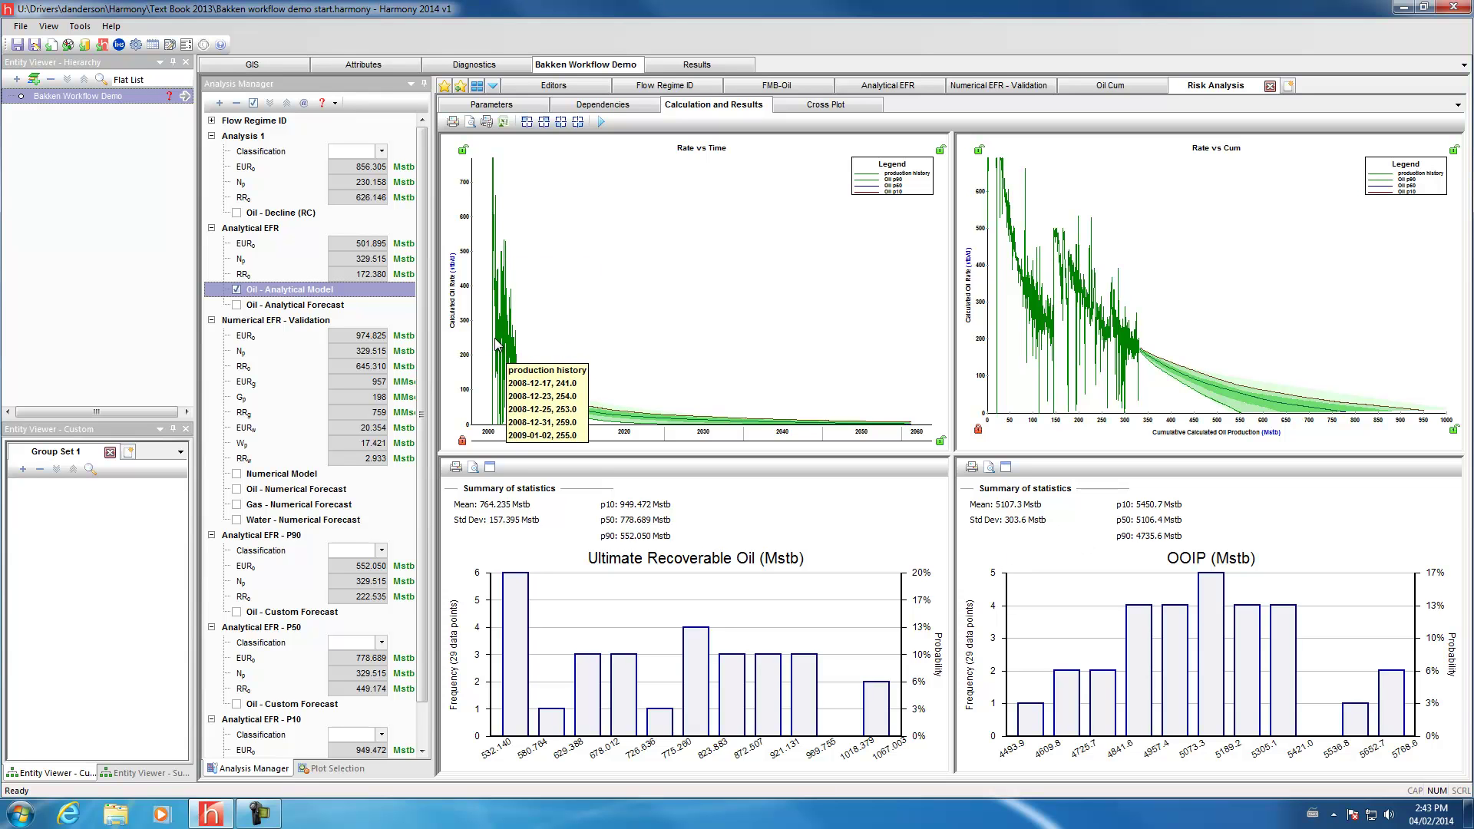
# Increase the number of simulation runs in the Risk Analysis parameters and rerun the simulation.
pyautogui.click(513, 108)
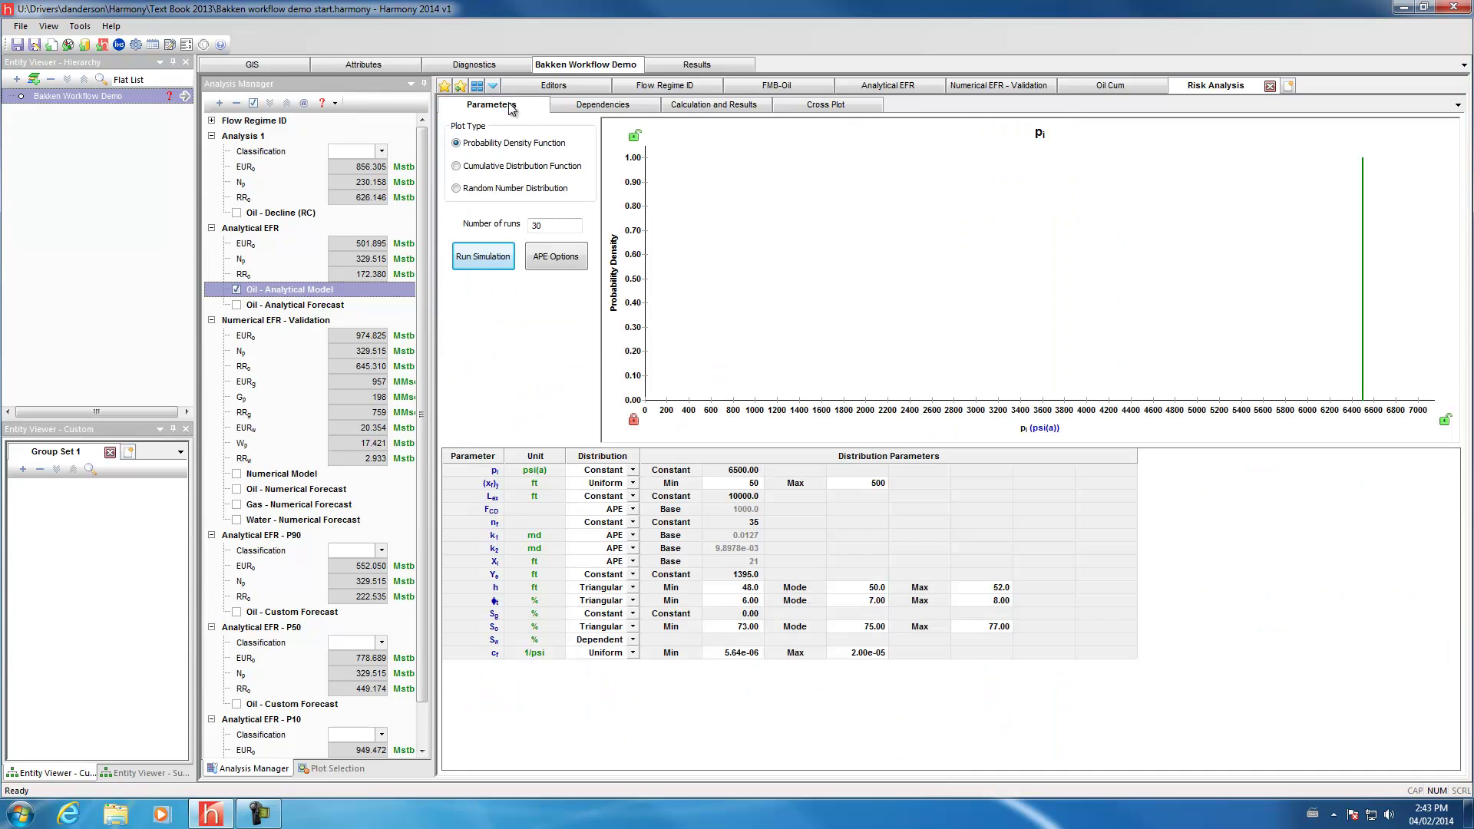
pyautogui.click(547, 228)
pyautogui.moveTo(549, 225); pyautogui.dragTo(507, 226)
pyautogui.click(479, 260)
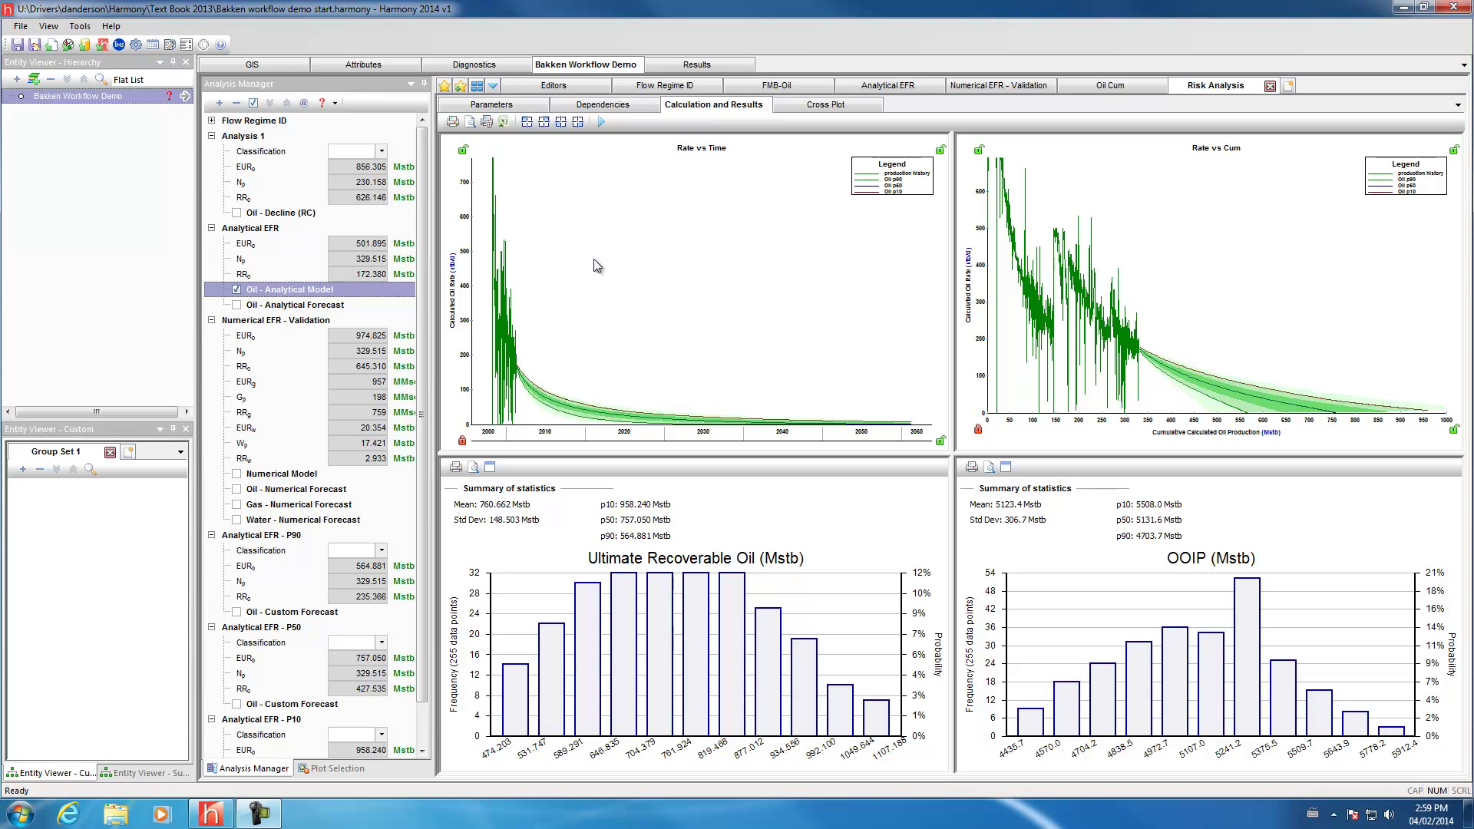
# Replace the Ultimate Recoverable Oil histogram with the (xf)y input distribution and the OOIP histogram with the k2 input distribution.
pyautogui.click(561, 122)
pyautogui.moveTo(589, 135)
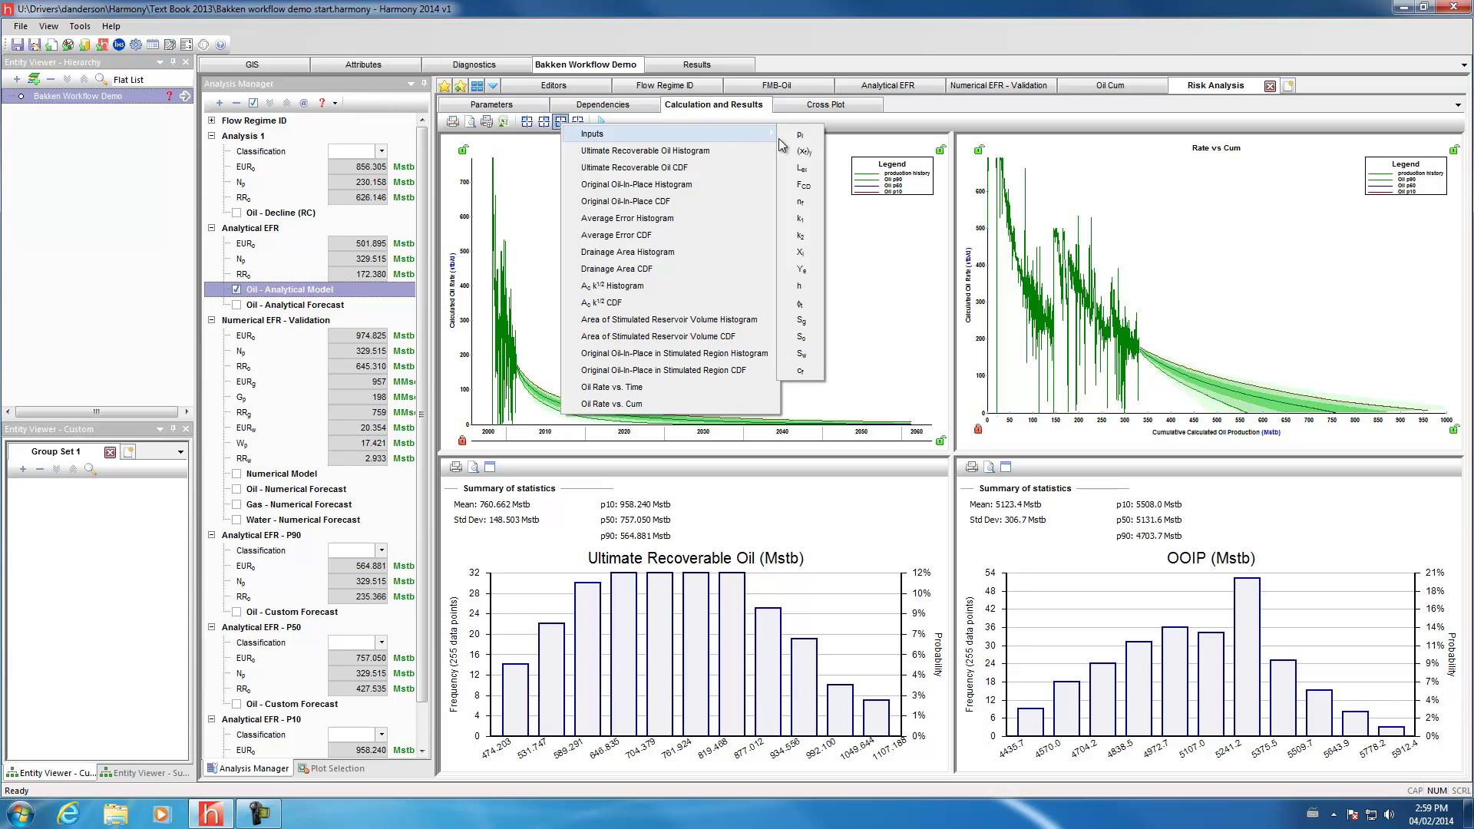
pyautogui.click(800, 152)
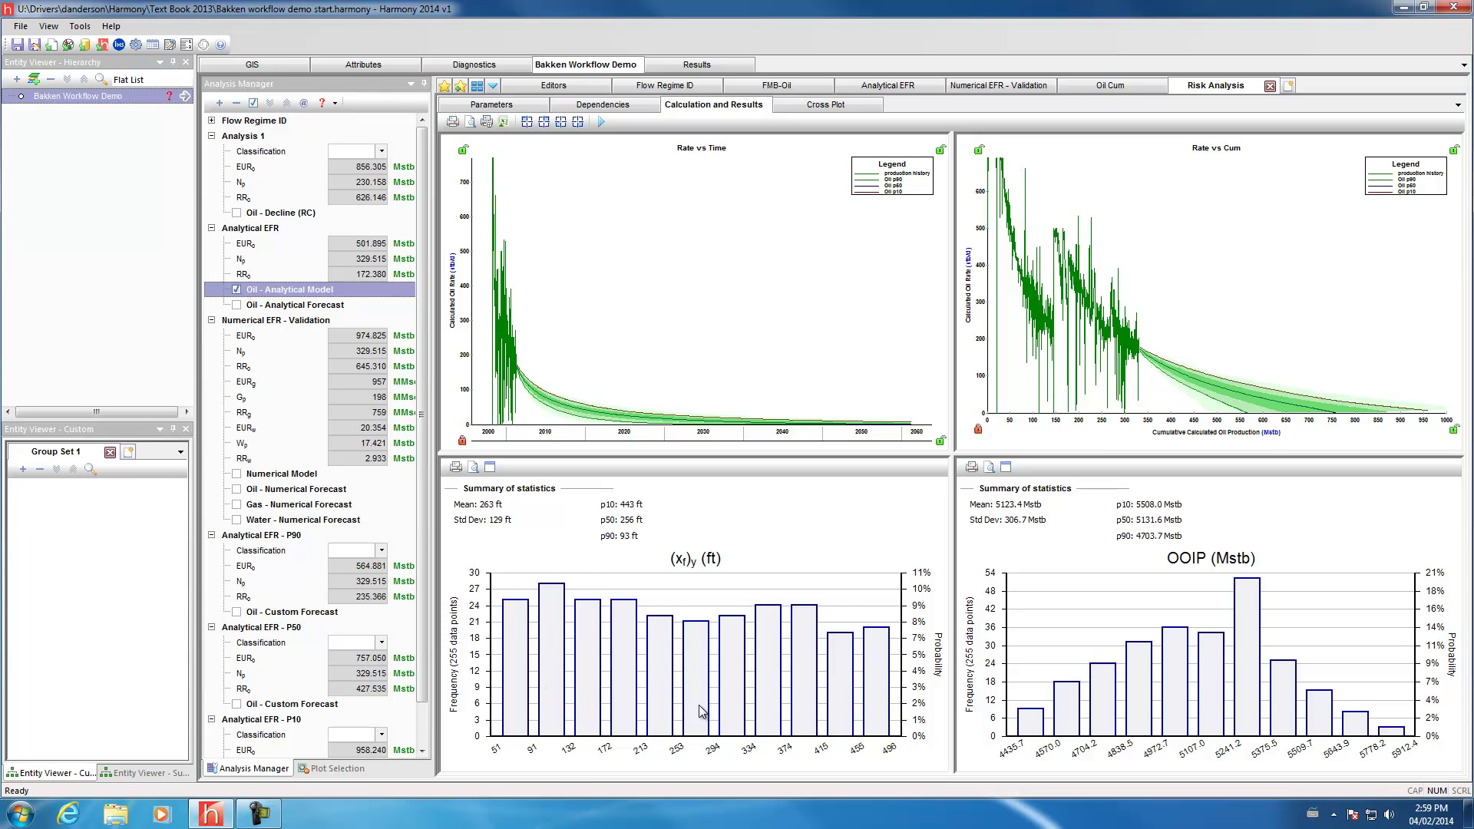
pyautogui.click(577, 122)
pyautogui.moveTo(610, 135)
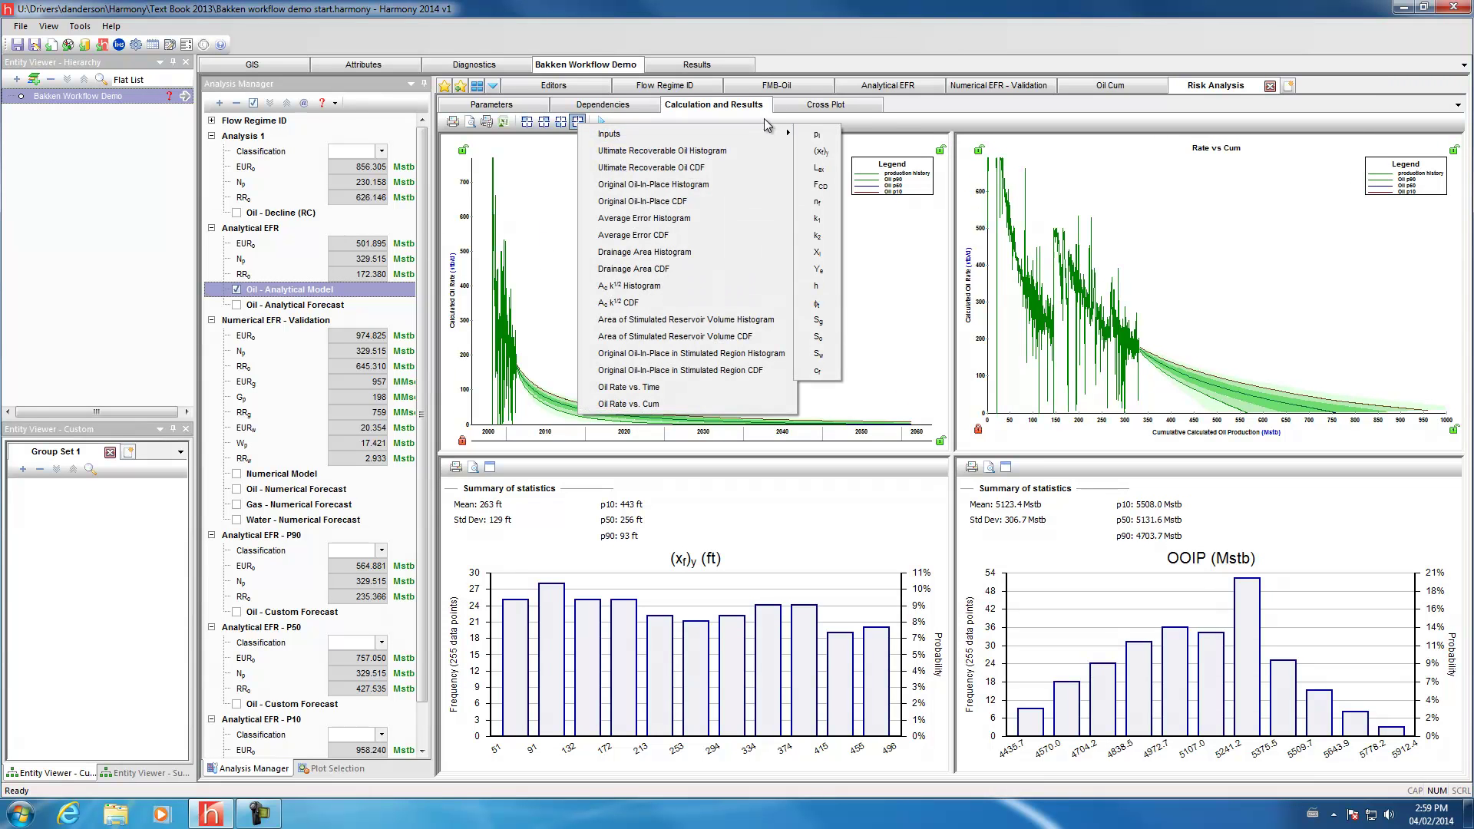
pyautogui.click(819, 235)
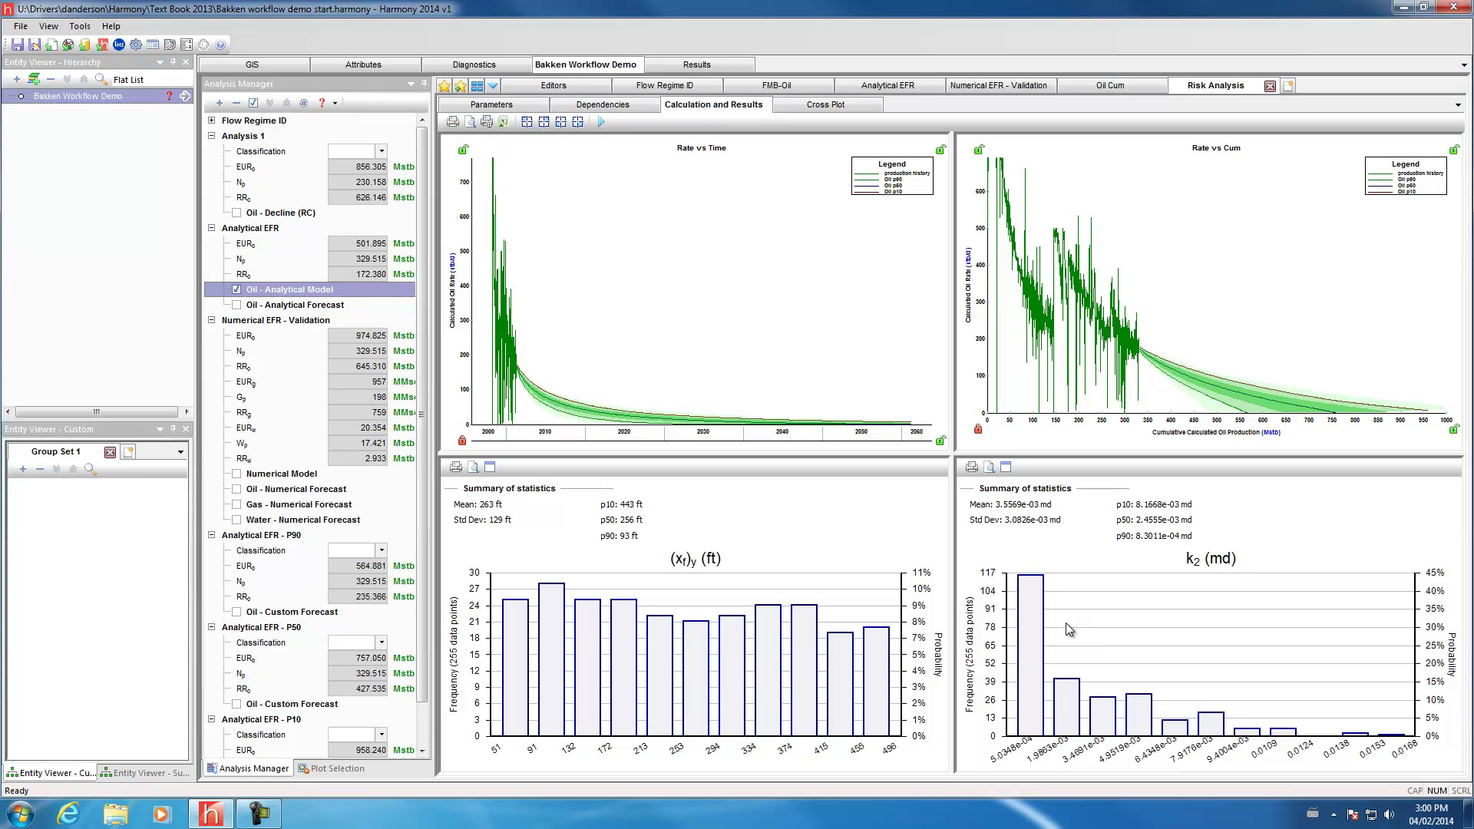
# Examine the FCD input distribution in place of k2, and replace it with the Xi distribution.
pyautogui.click(577, 122)
pyautogui.moveTo(756, 131)
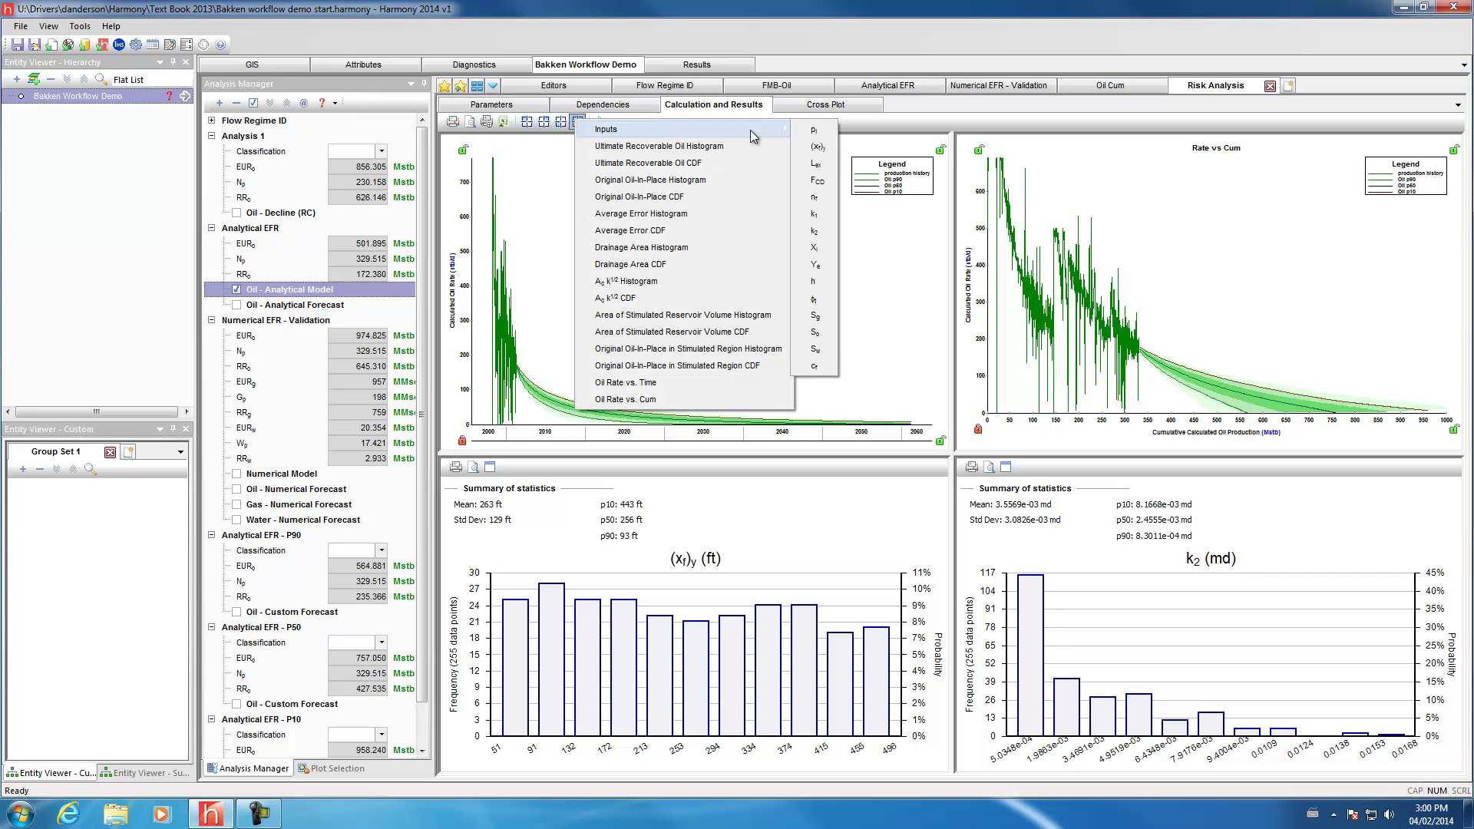
pyautogui.click(815, 180)
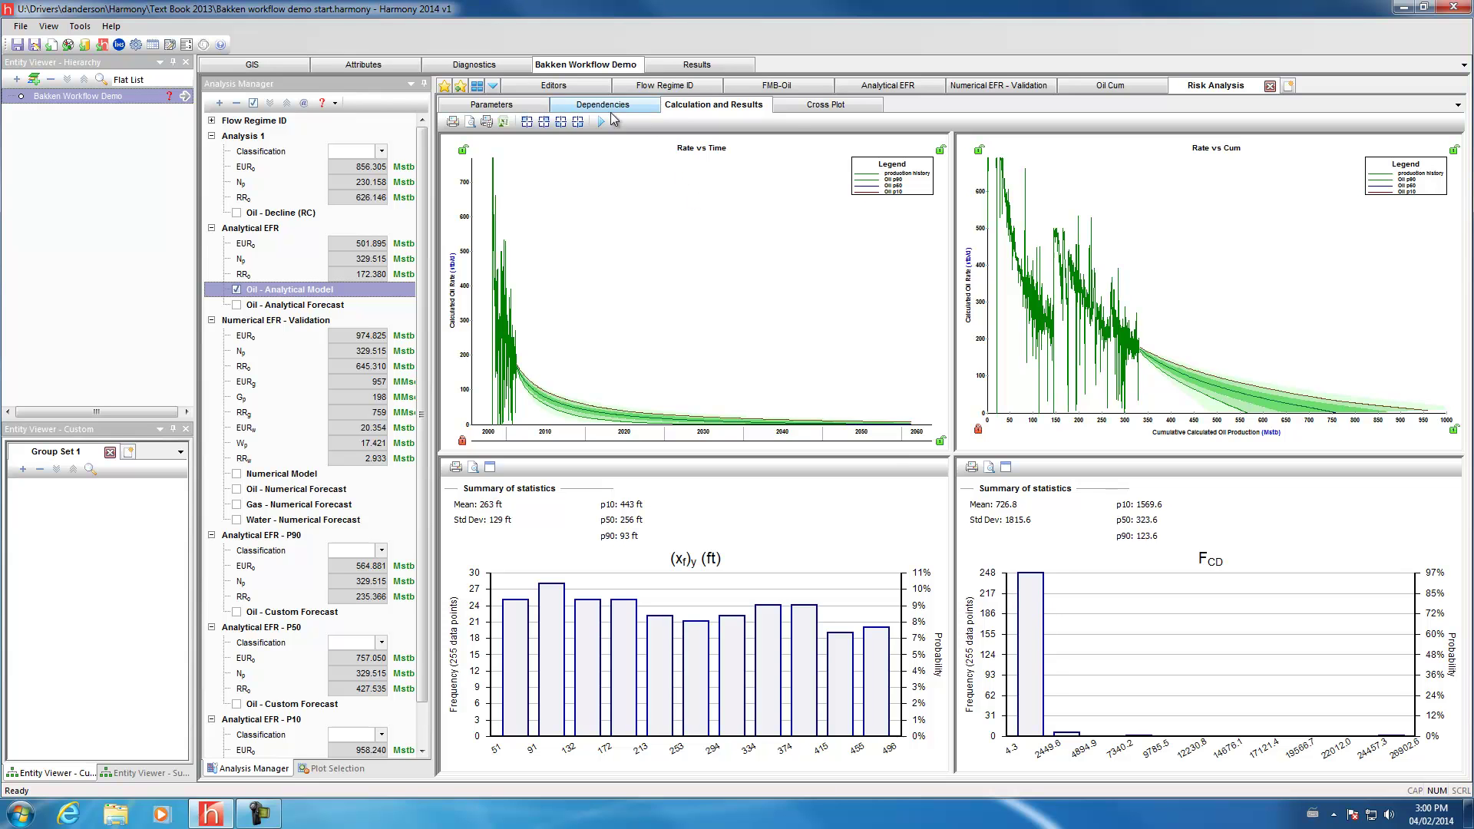
pyautogui.click(577, 123)
pyautogui.moveTo(691, 133)
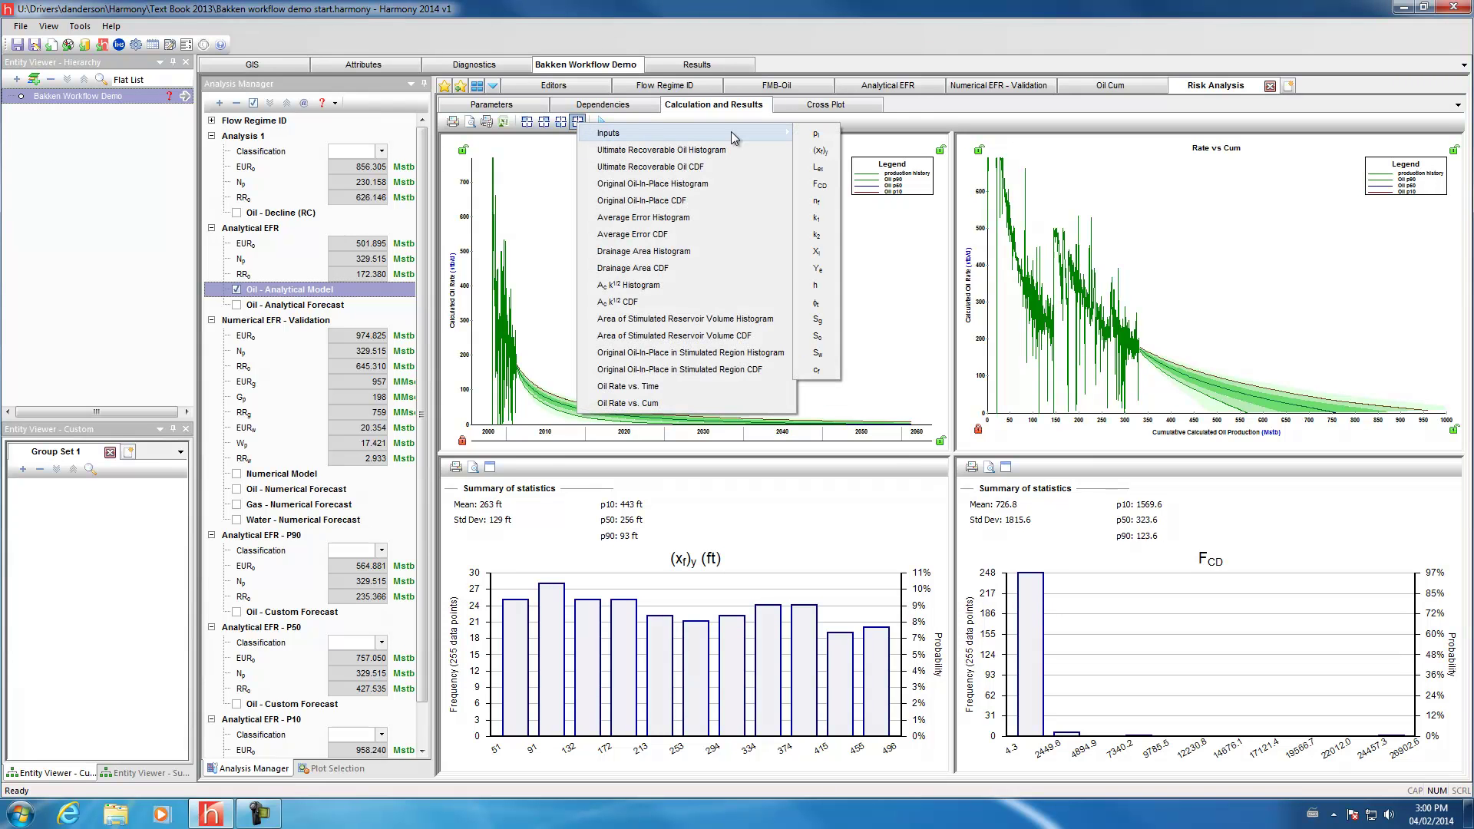
pyautogui.click(818, 253)
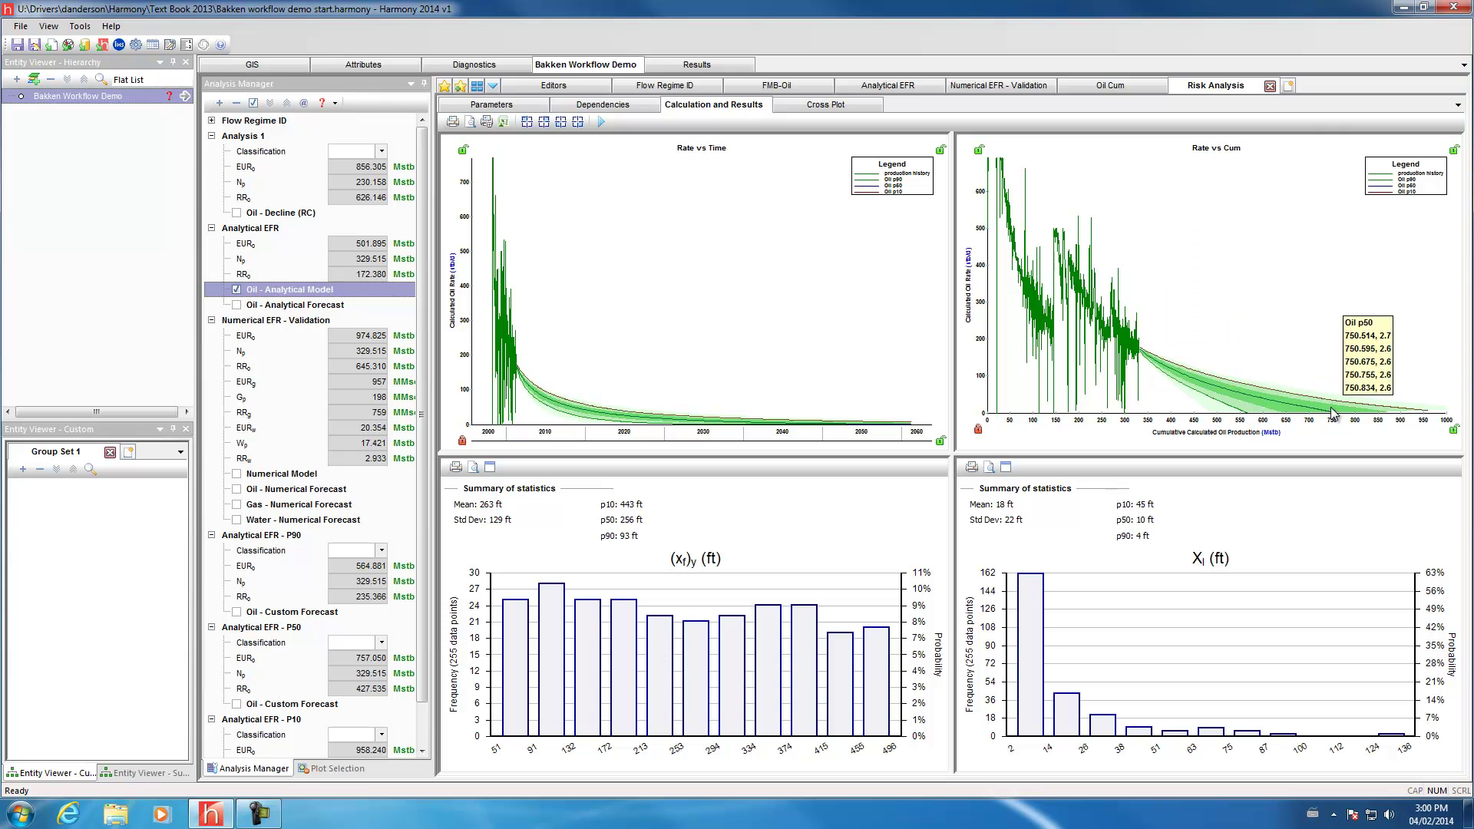
pyautogui.moveTo(1209, 395)
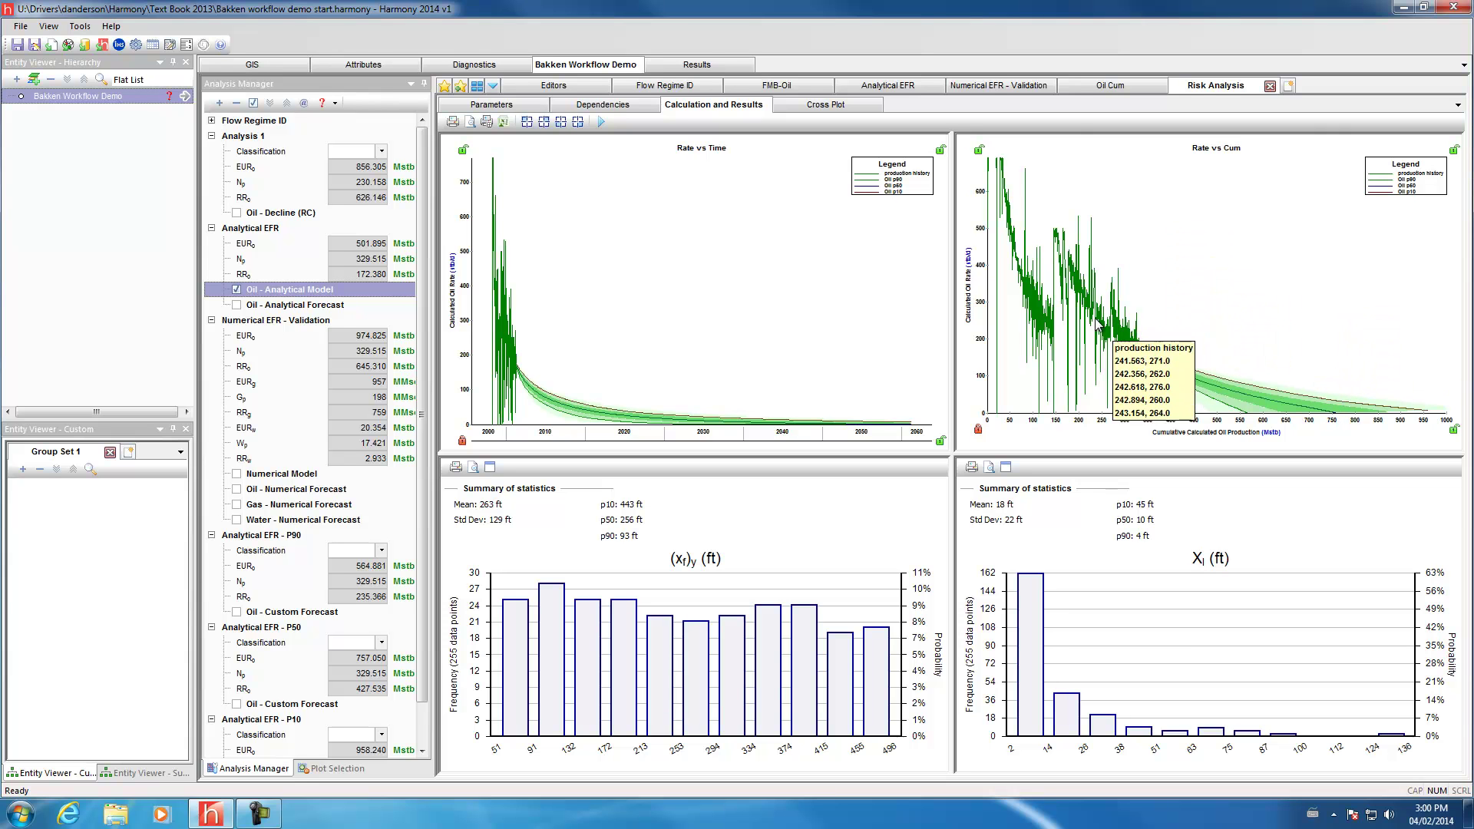
# Open the Oil Cum plot and hide the Oil - Numerical Forecast and Oil - Analytical Forecast curves.
pyautogui.click(1113, 85)
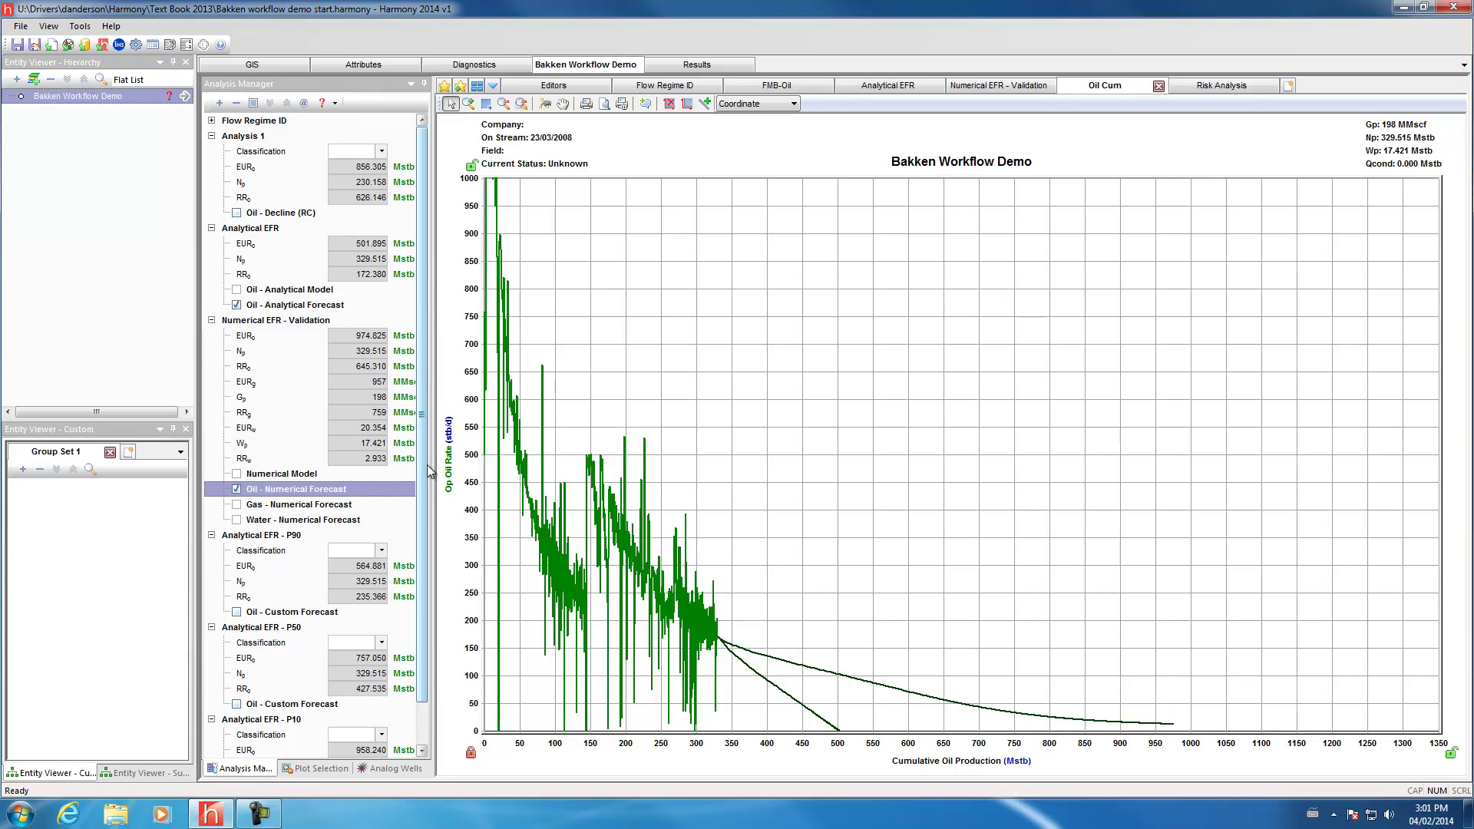
pyautogui.scroll(-1, 425, 464)
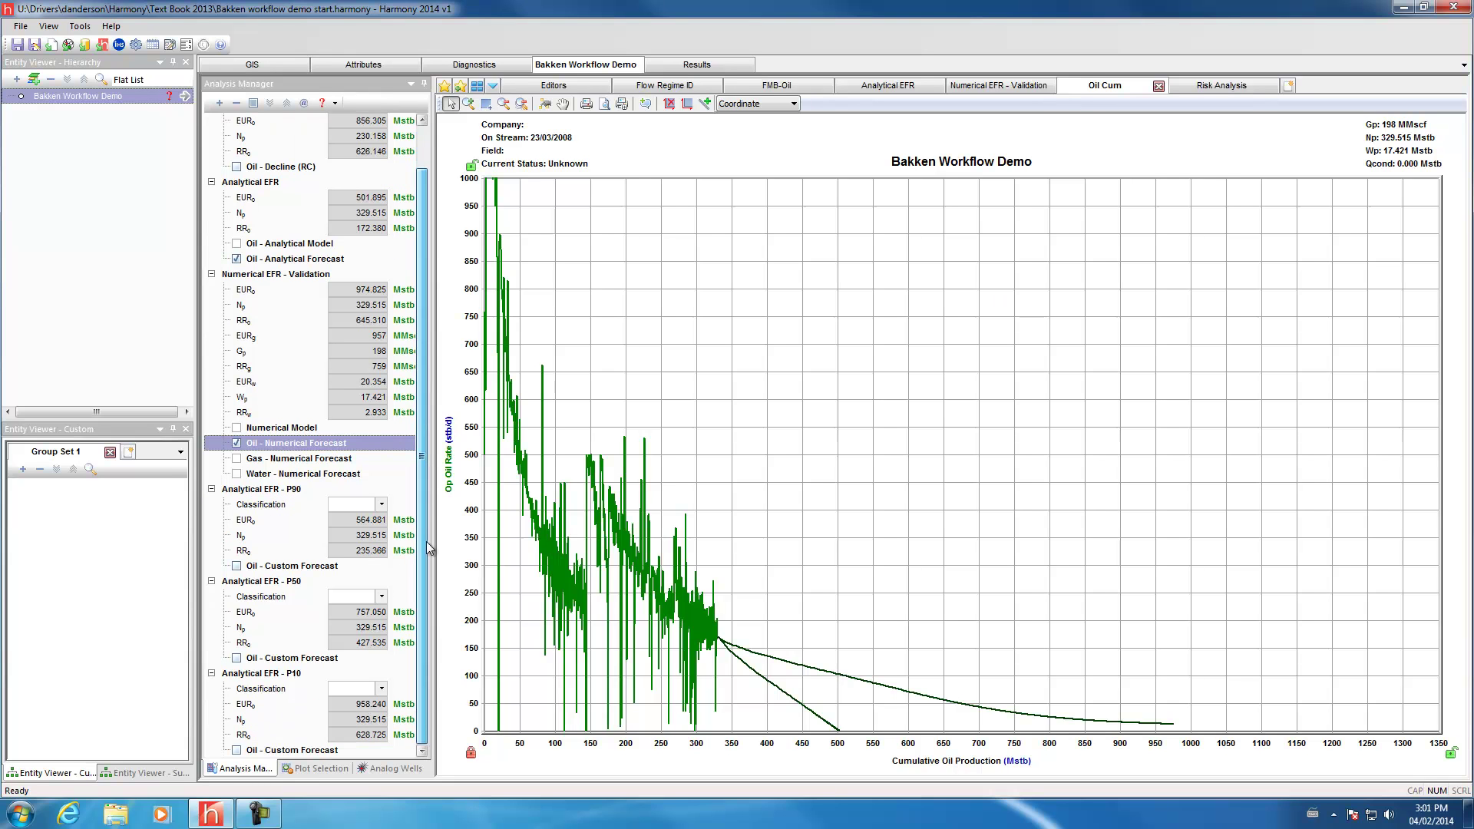
pyautogui.click(236, 443)
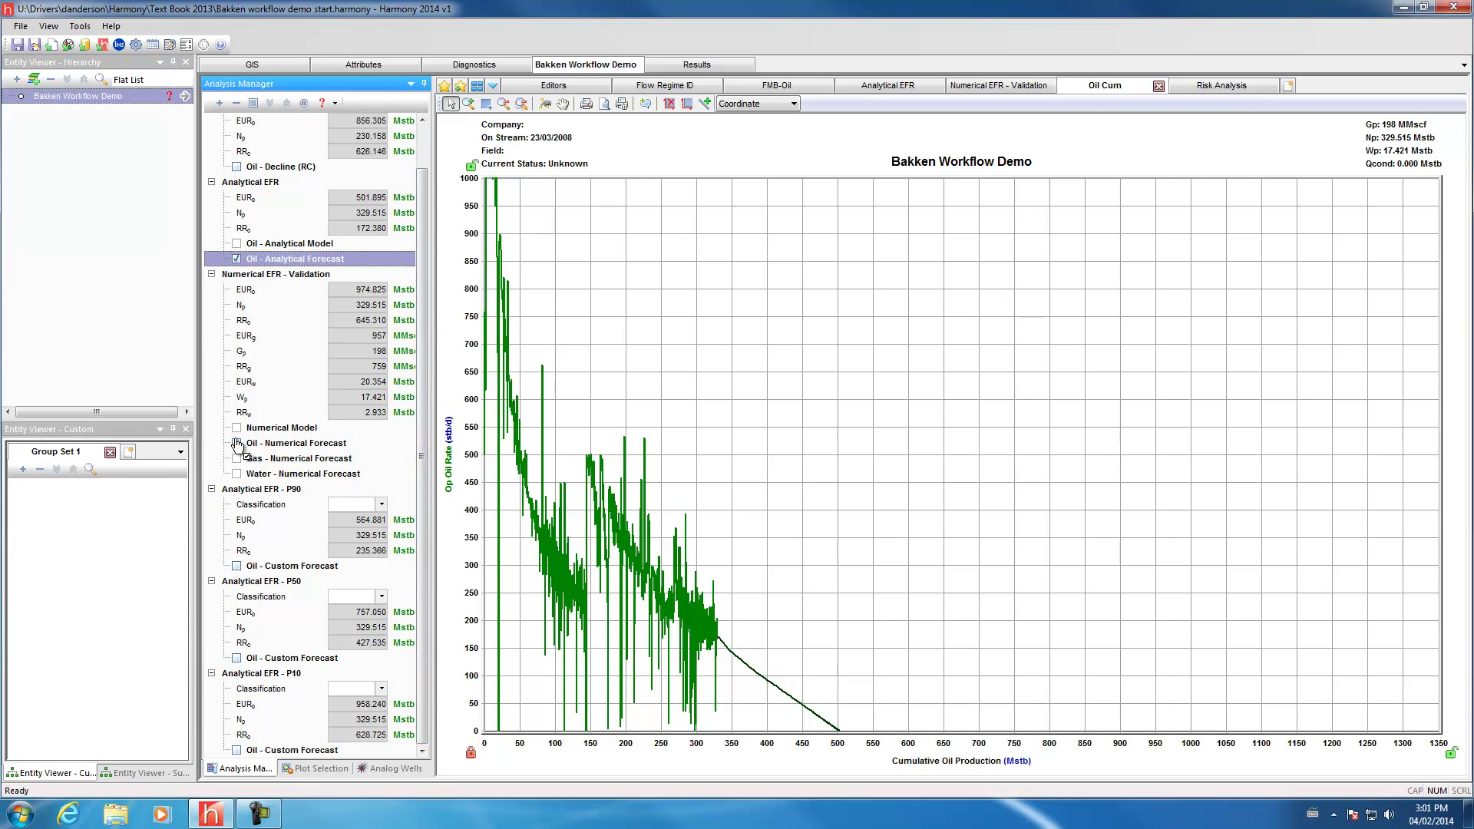
pyautogui.click(237, 259)
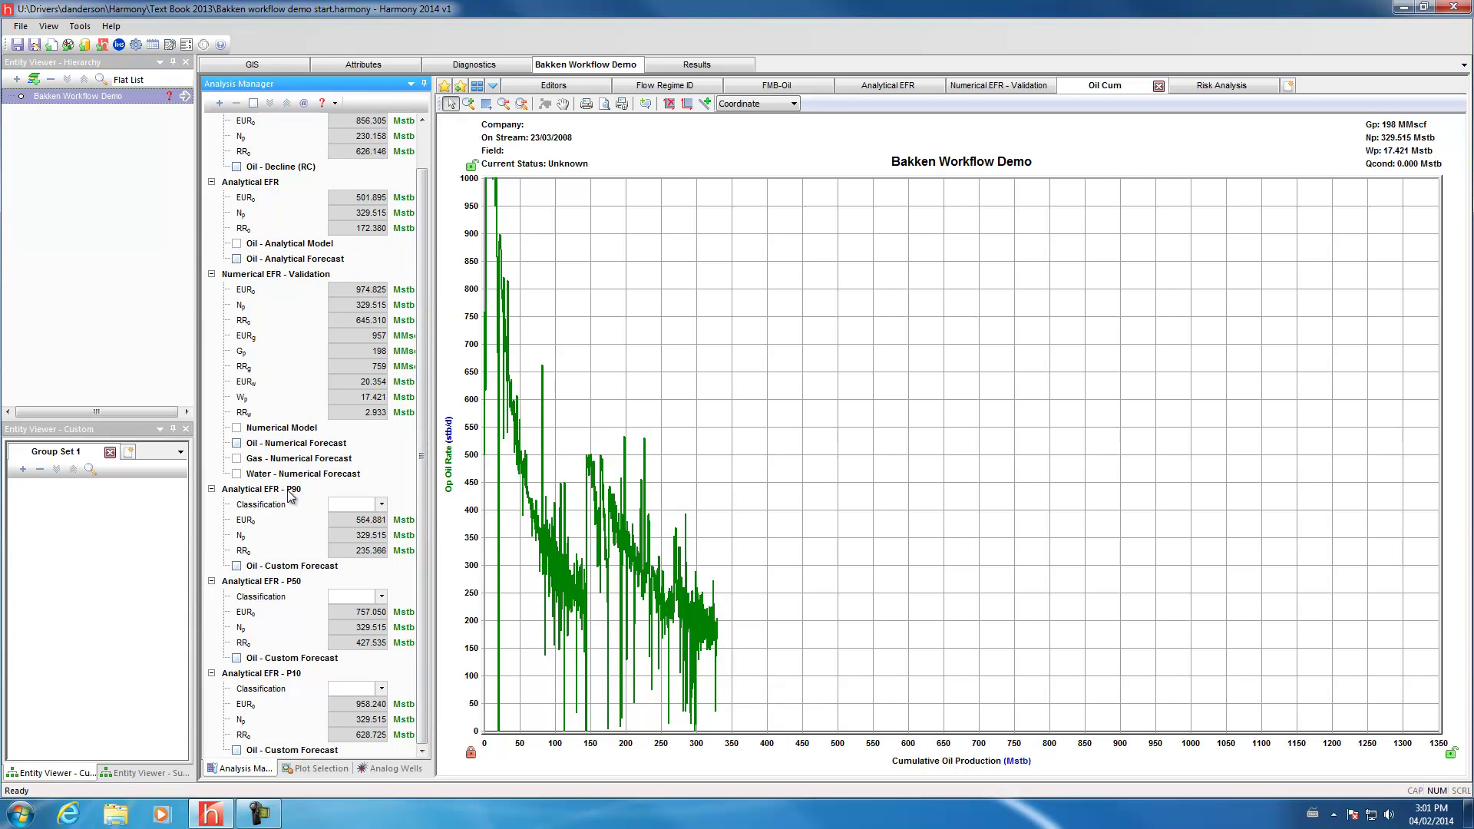
# Show the P90, P50 and P10 custom oil forecasts on the Oil Cum plot and rescale its rate axis to 640 stb/d.
pyautogui.click(237, 567)
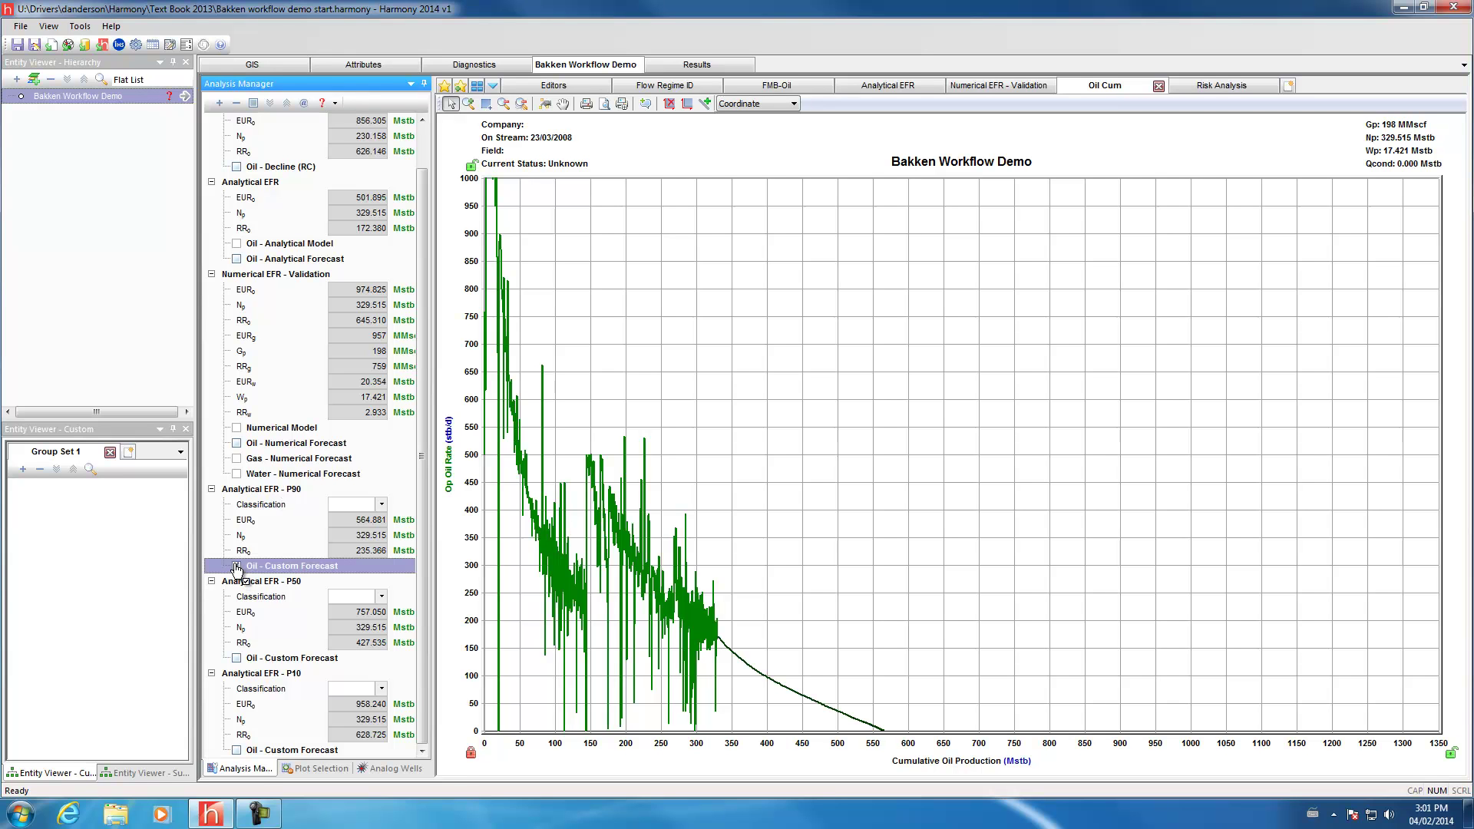
pyautogui.click(236, 658)
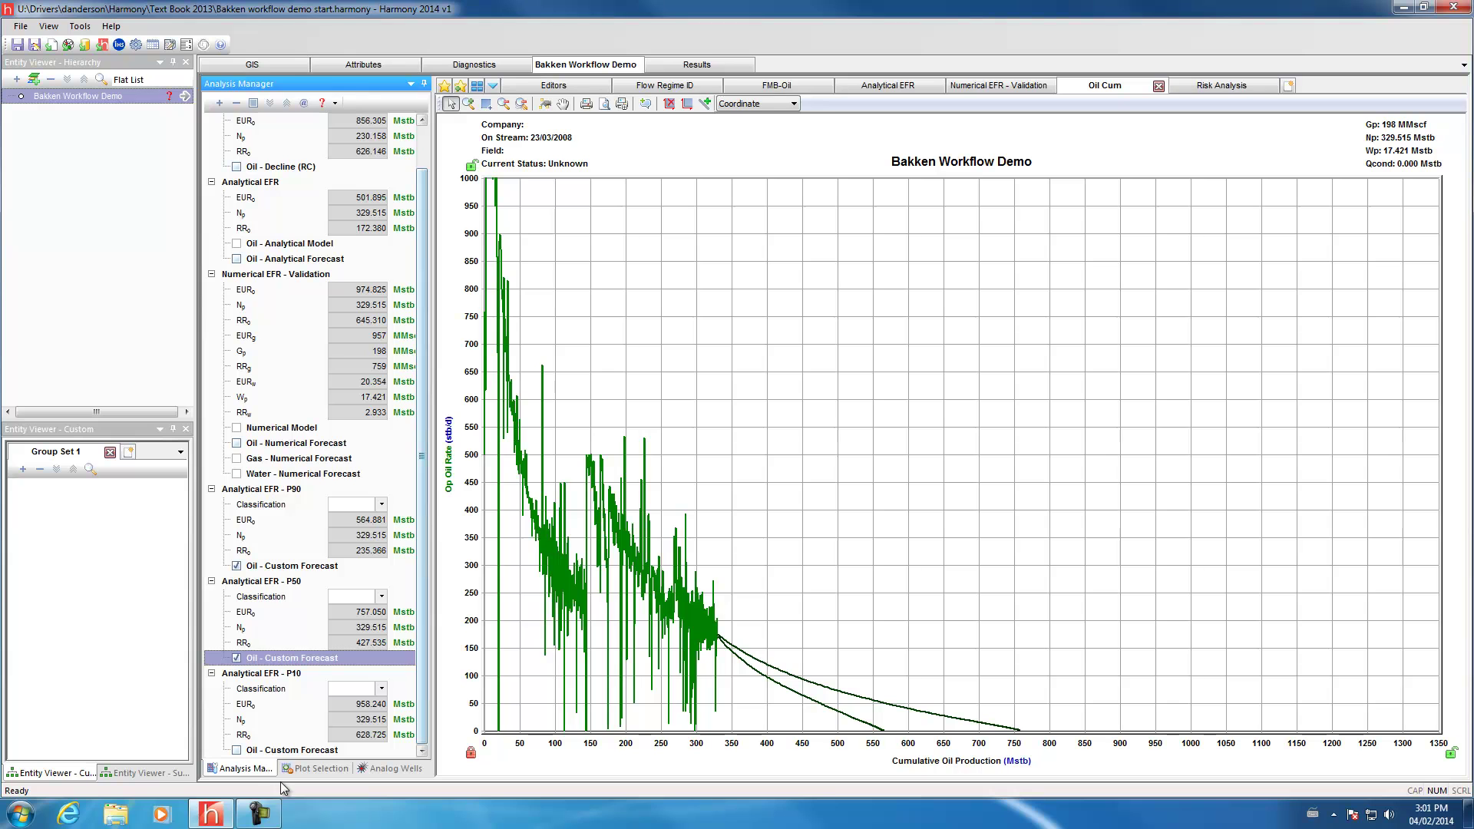
pyautogui.click(237, 750)
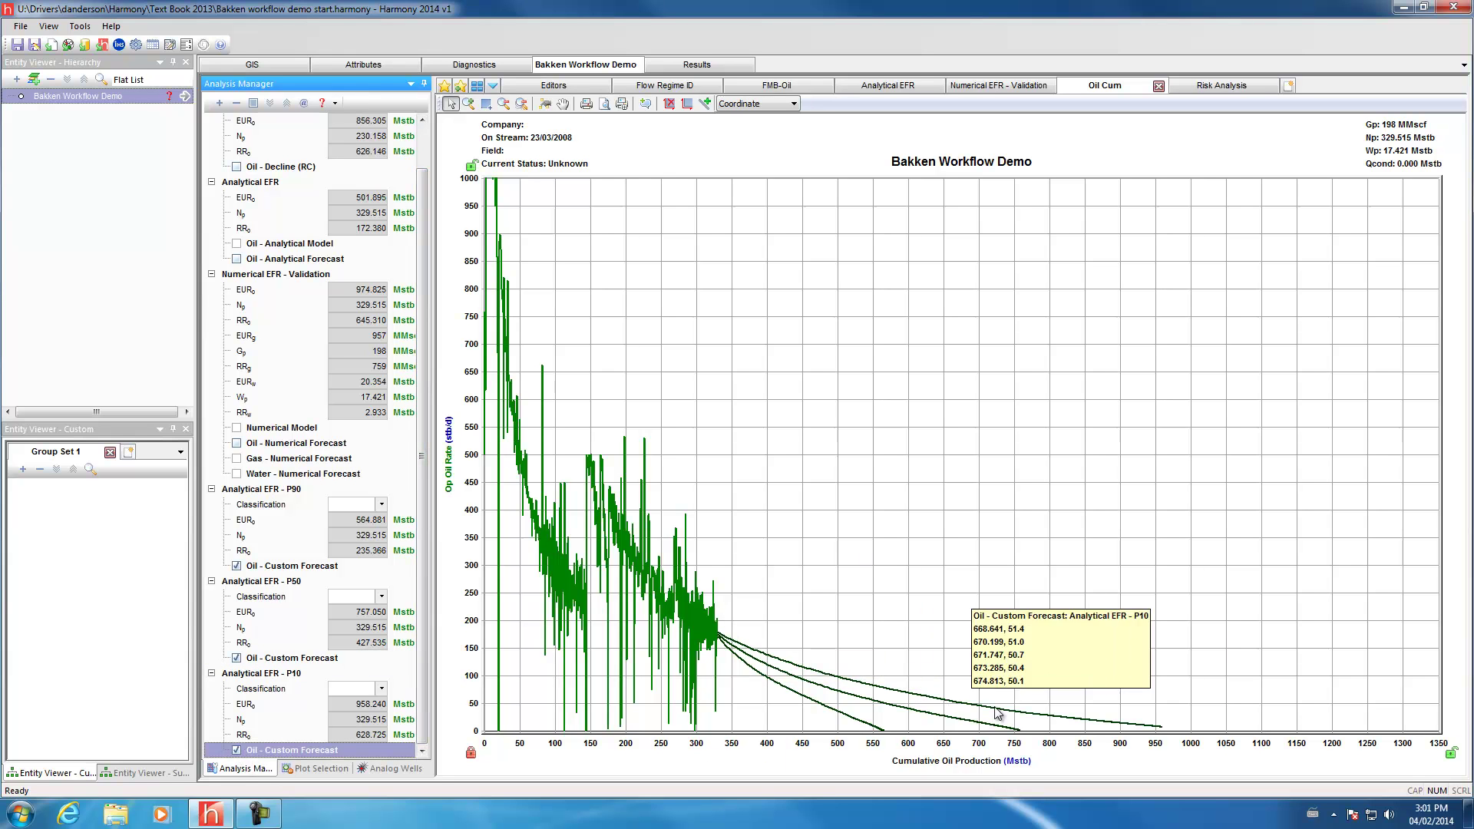
pyautogui.moveTo(1072, 721)
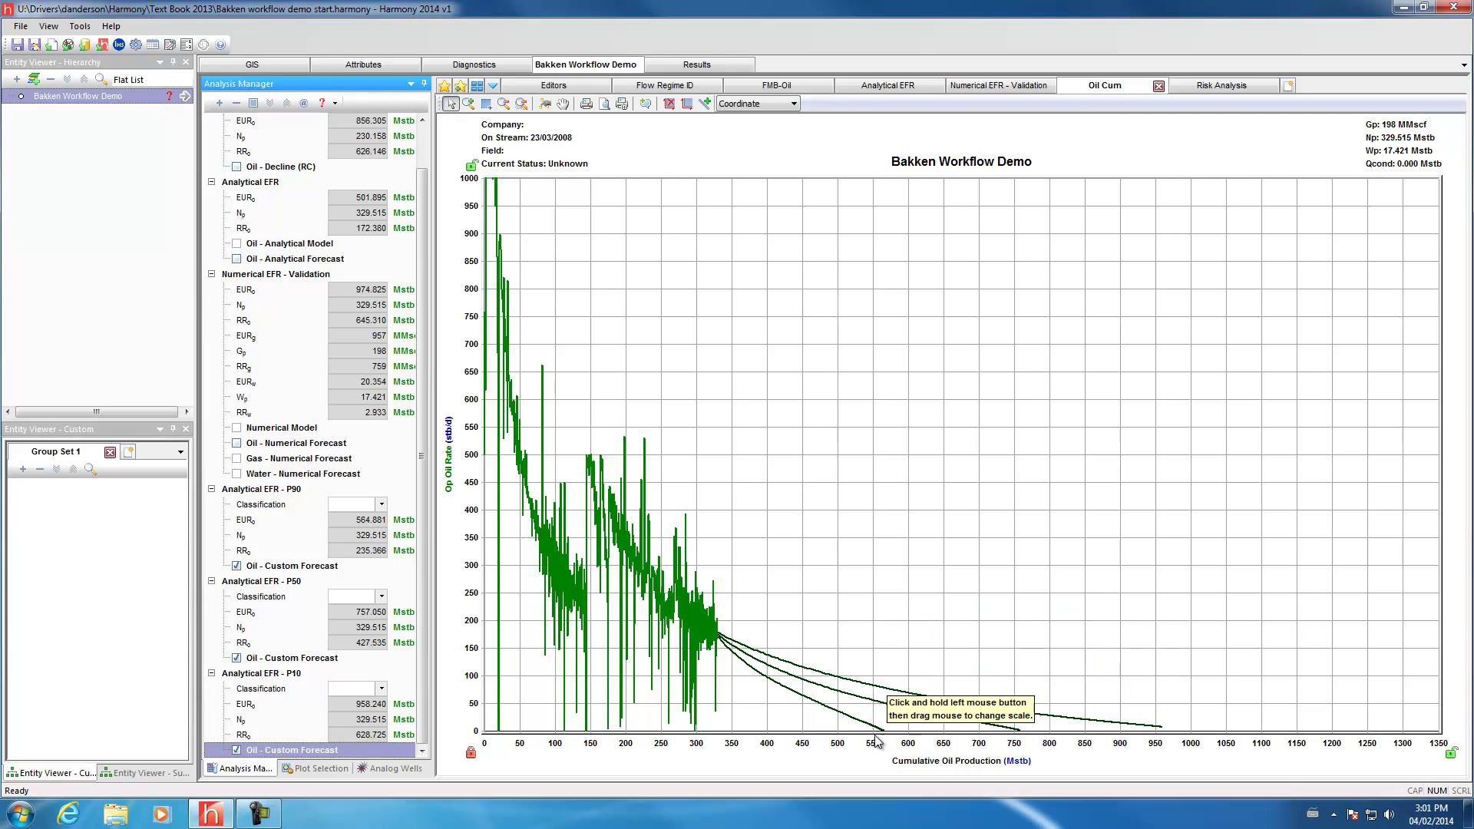
pyautogui.moveTo(887, 735)
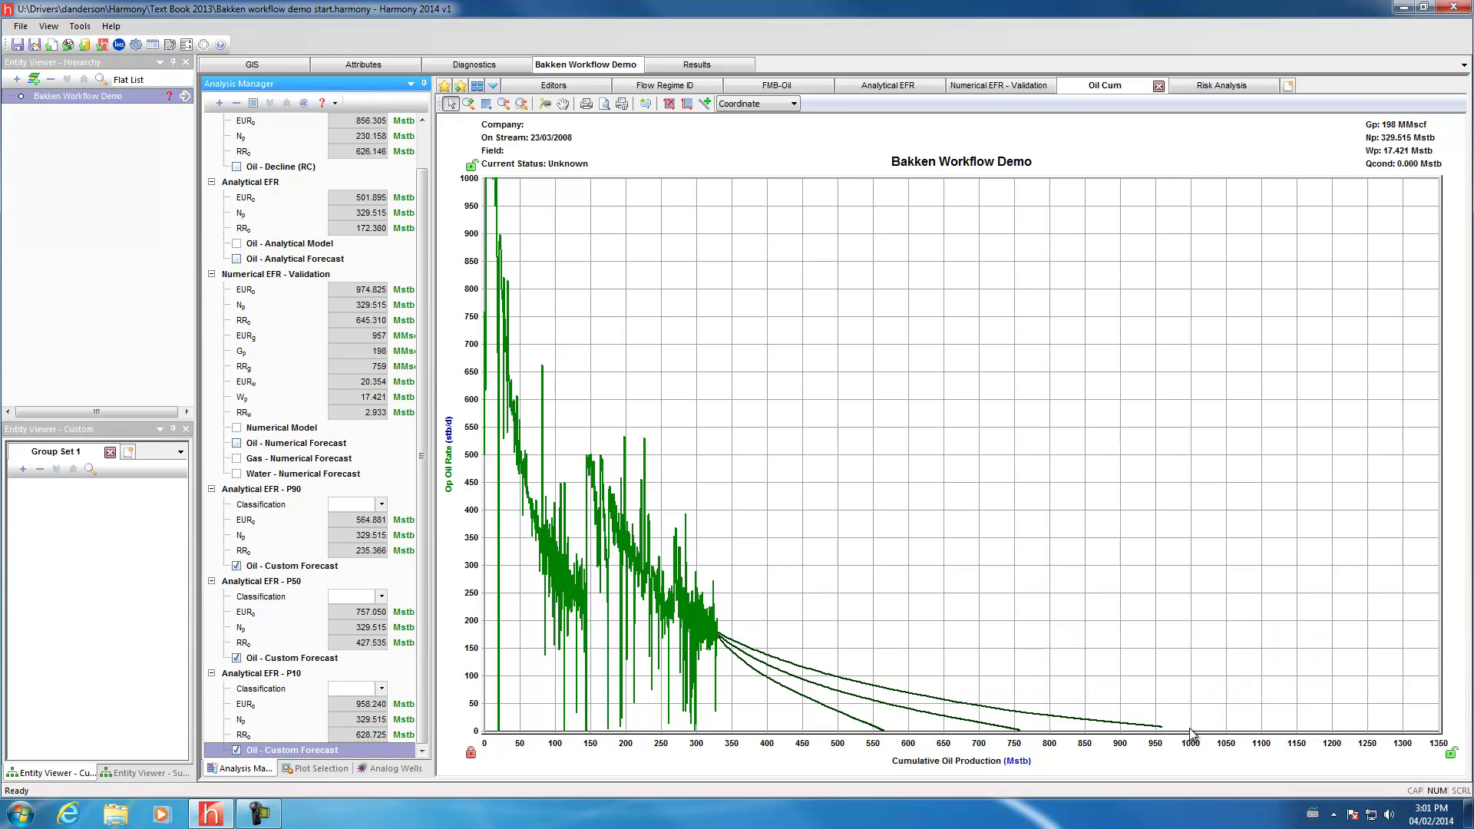
pyautogui.moveTo(1021, 734)
pyautogui.moveTo(467, 673); pyautogui.dragTo(466, 652)
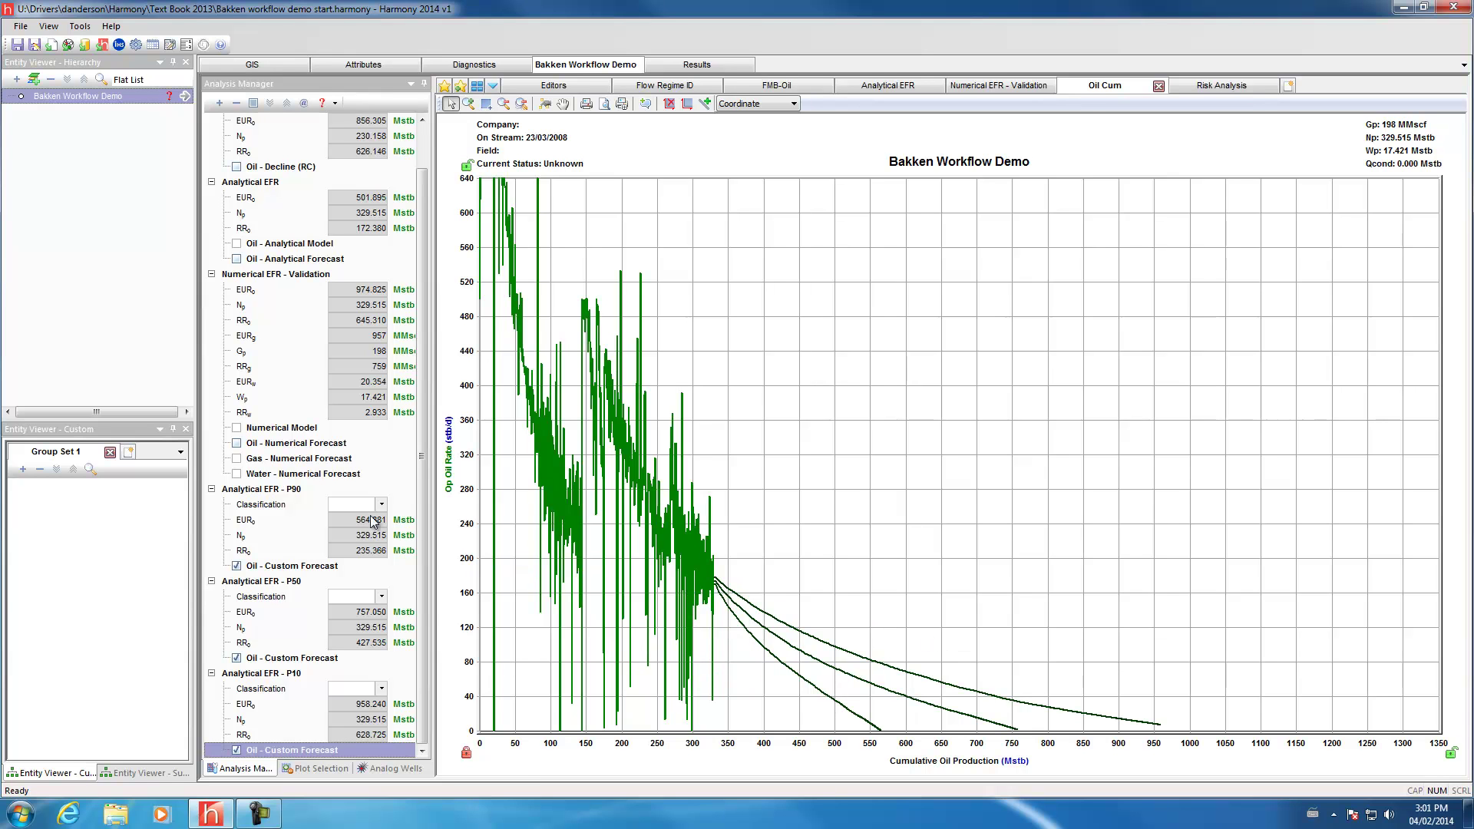
# Overlay the numerical and analytical oil forecasts on the percentile forecasts for comparison, and rescale the rate axis to 720 stb/d.
pyautogui.scroll(1, 426, 491)
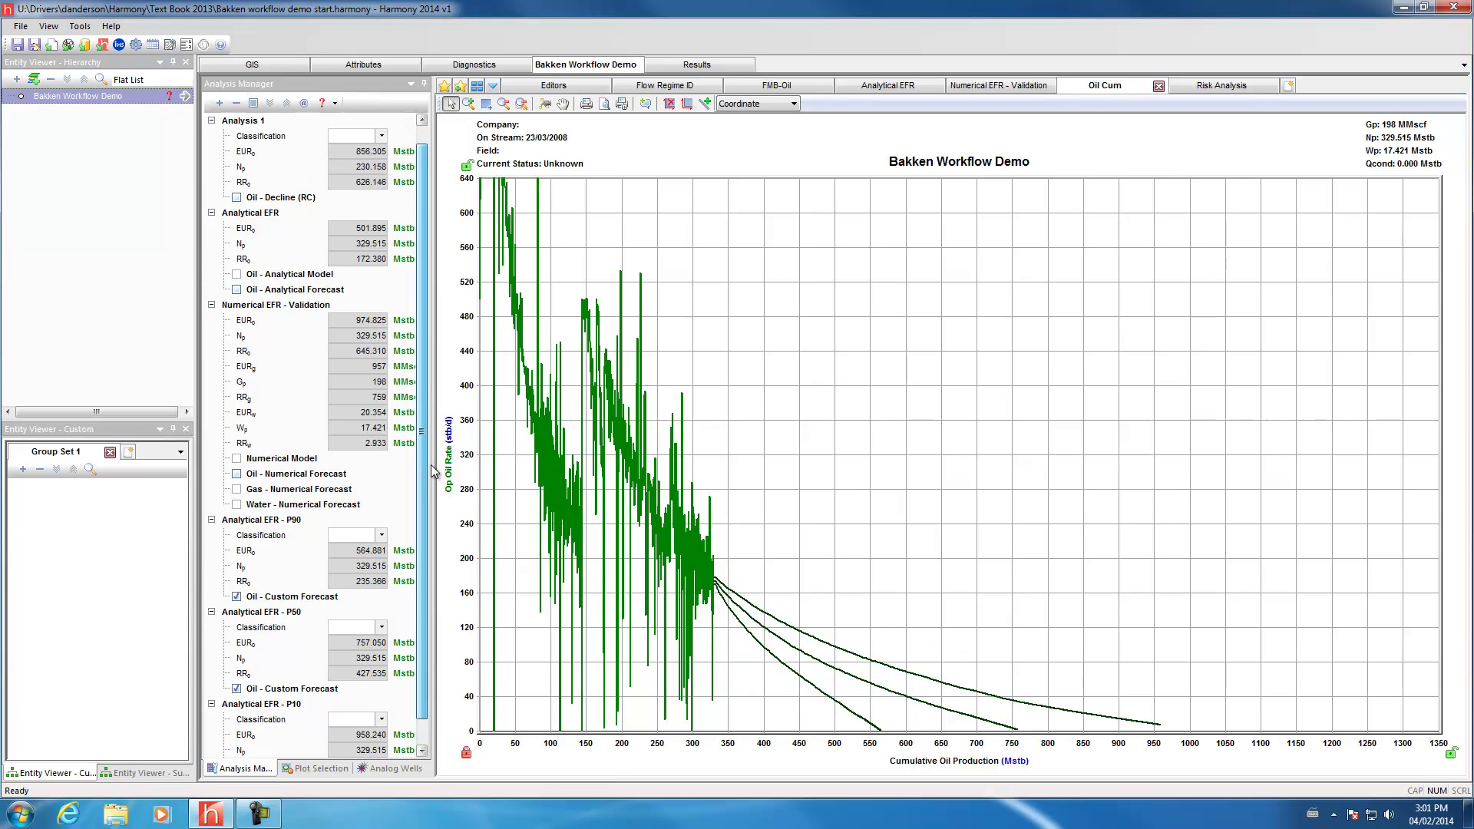
pyautogui.click(237, 475)
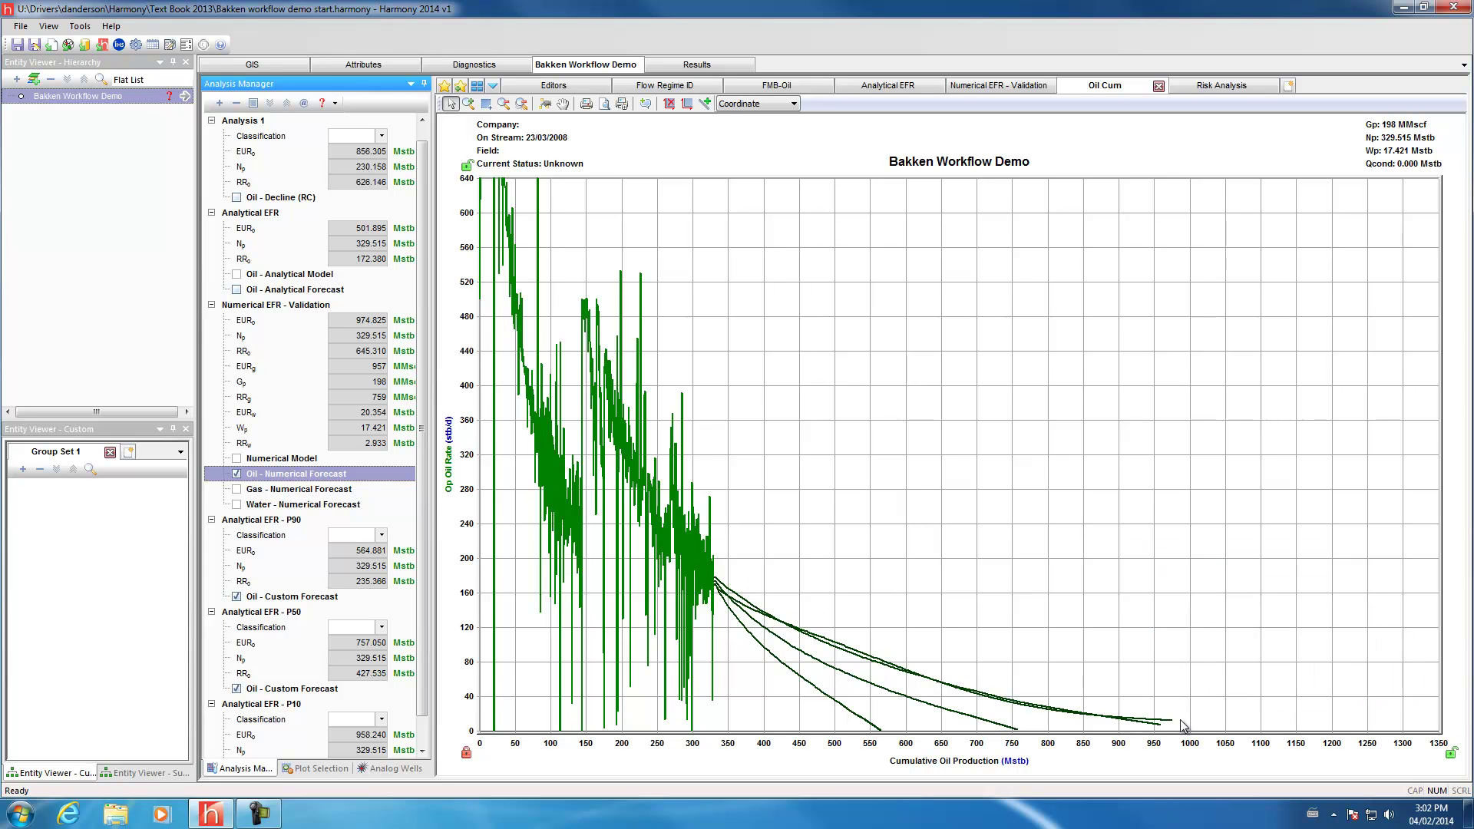
pyautogui.moveTo(1123, 725)
pyautogui.click(236, 289)
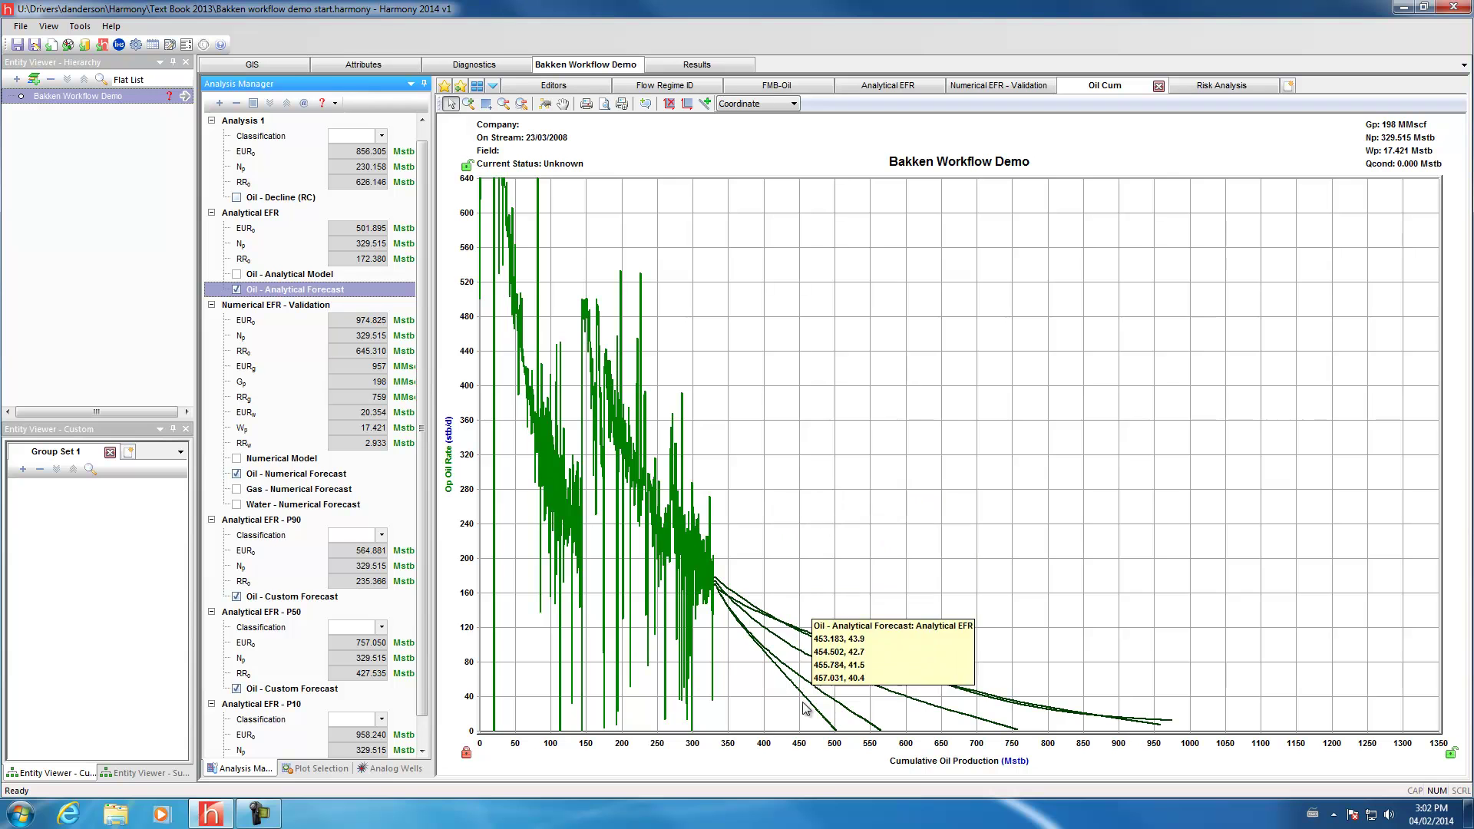
pyautogui.moveTo(772, 662)
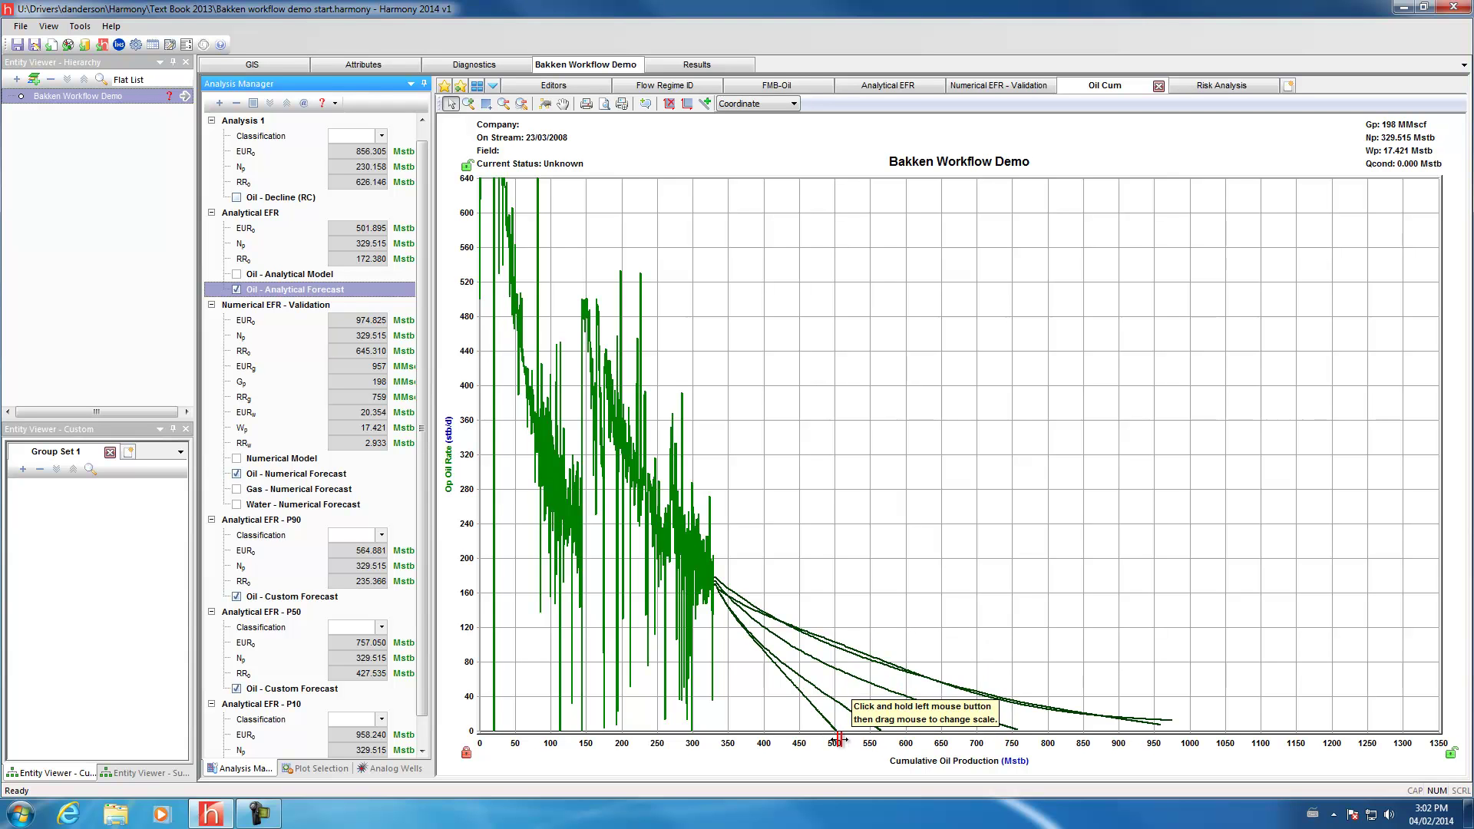
pyautogui.moveTo(753, 633)
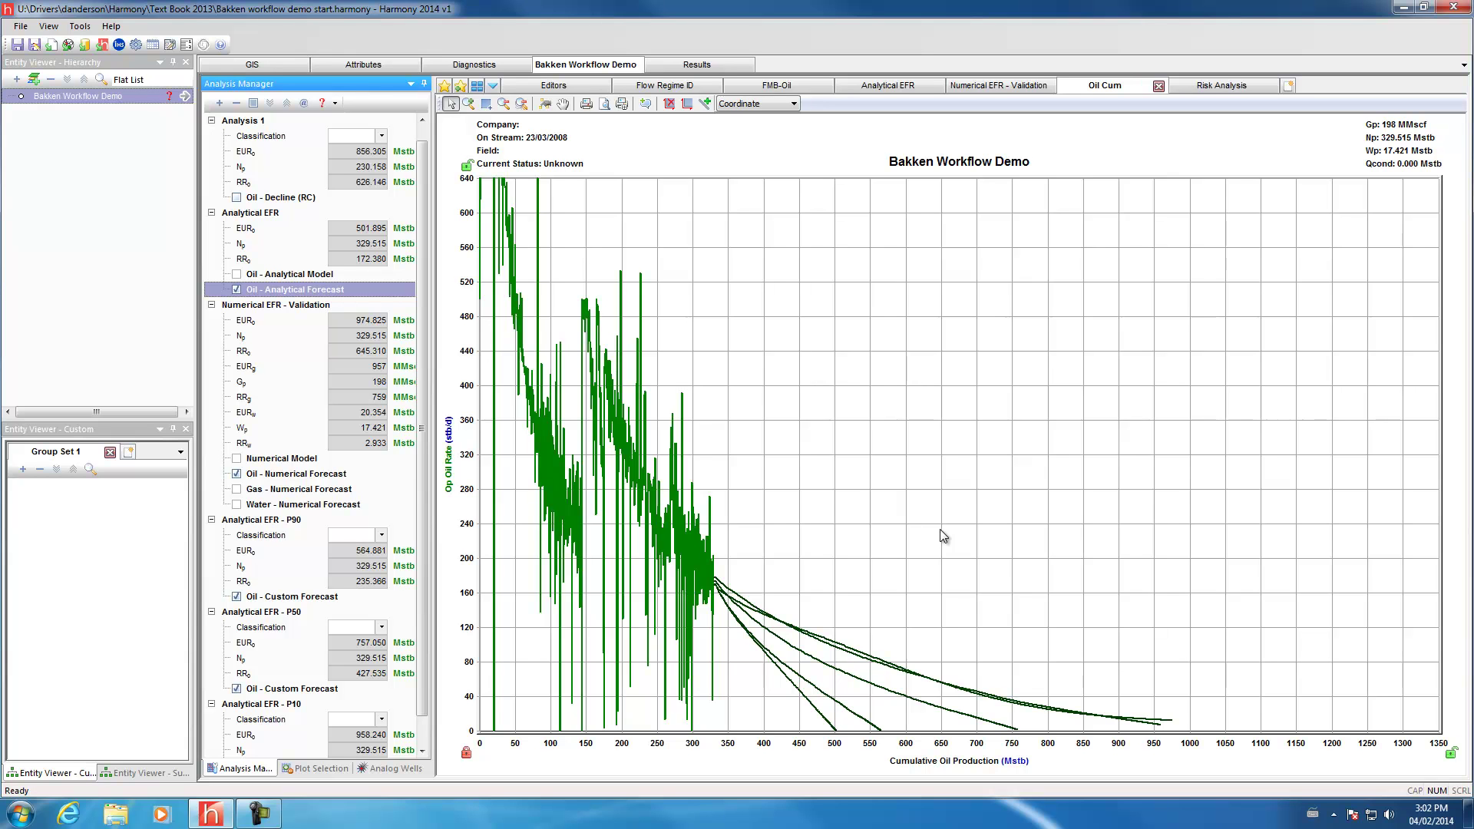
pyautogui.moveTo(455, 501); pyautogui.dragTo(461, 528)
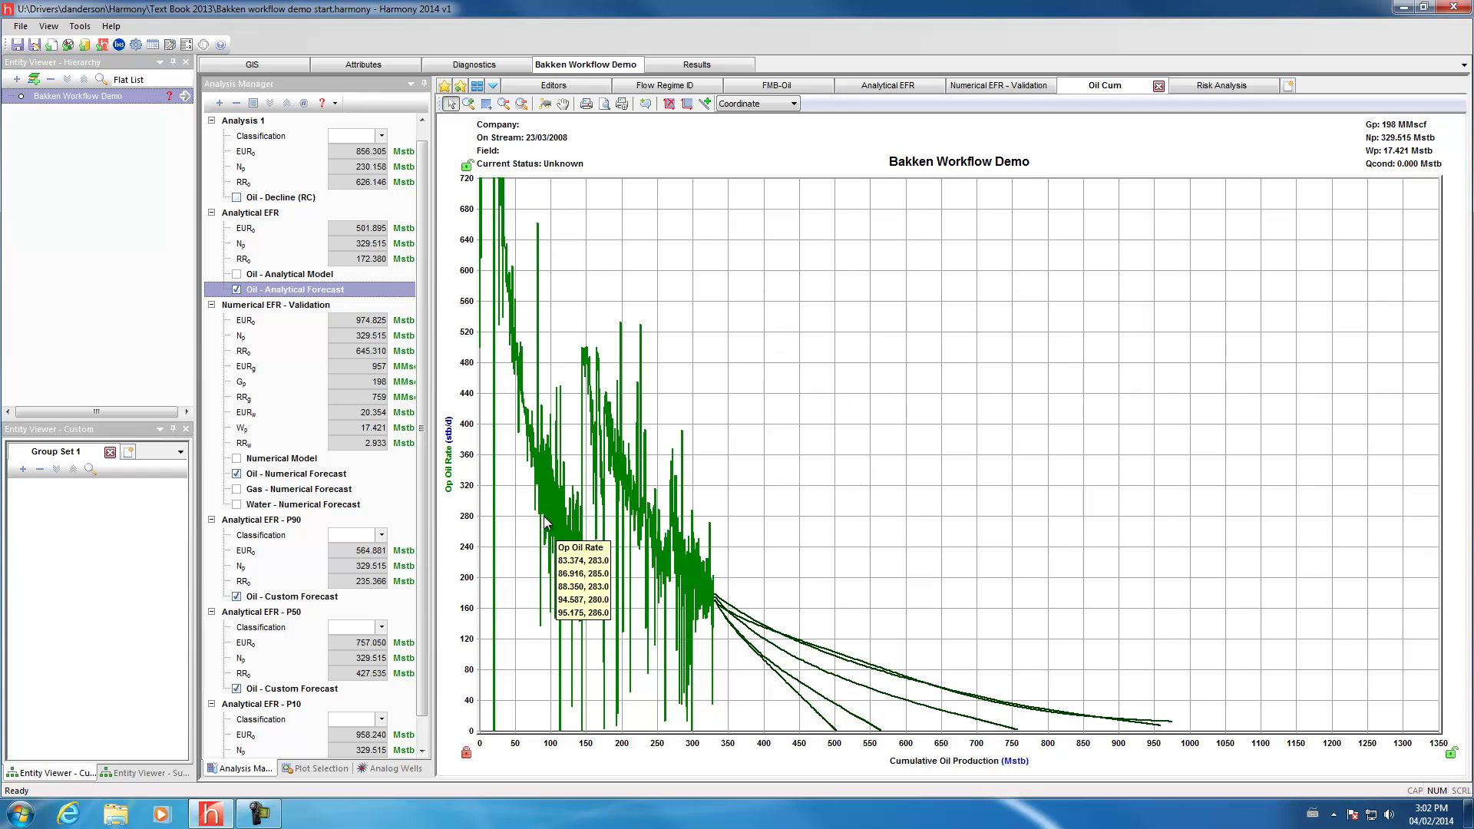